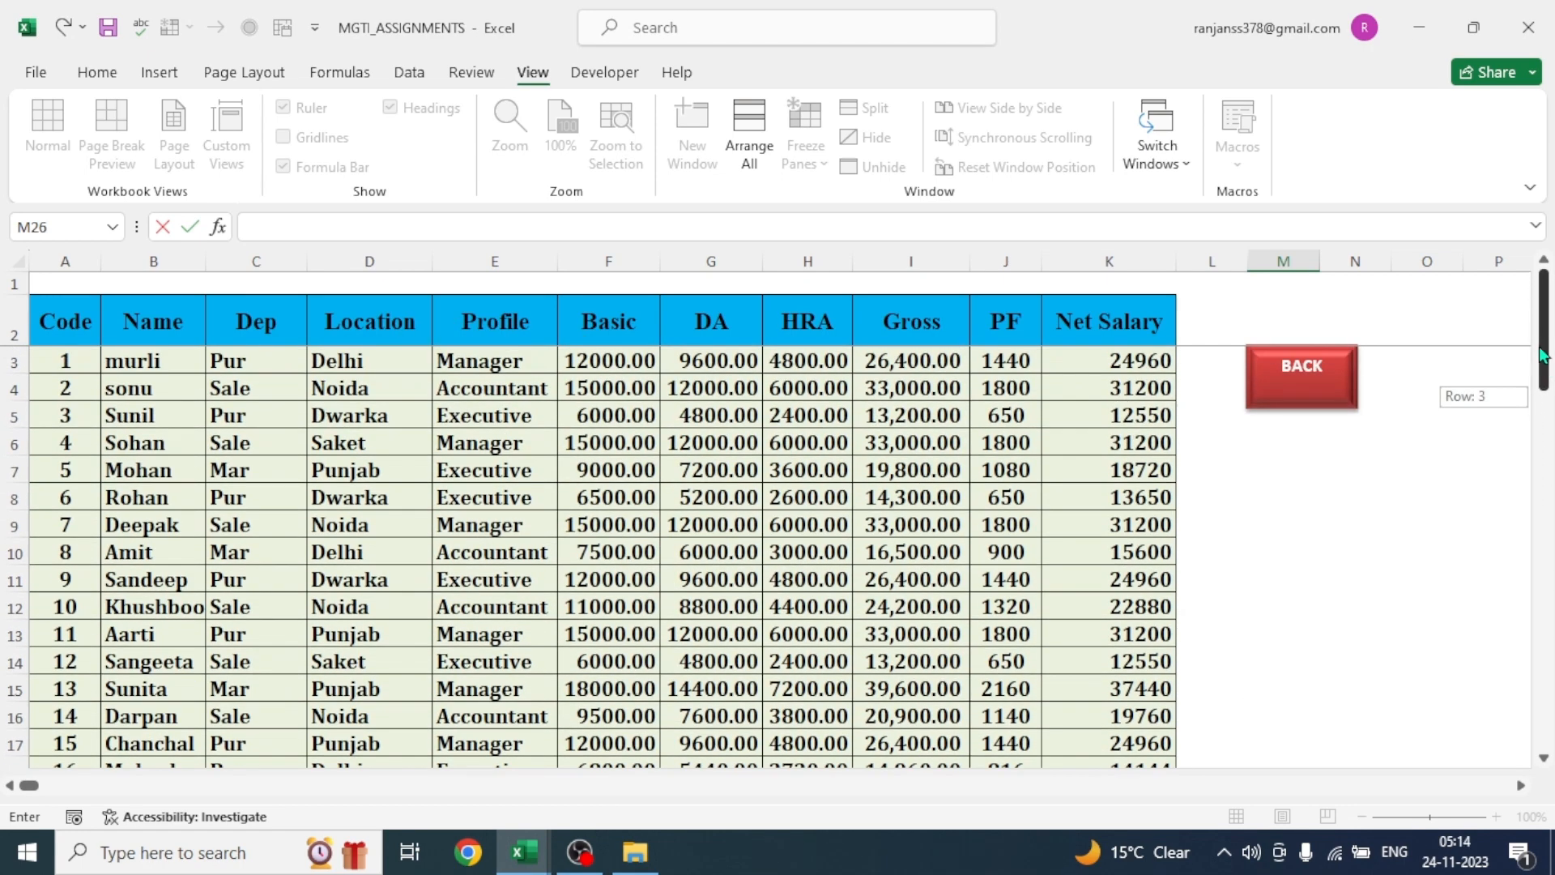
- Return to the main index sheet, view the TEST 1 assignment's salary table, and go back to the index
click(1306, 397)
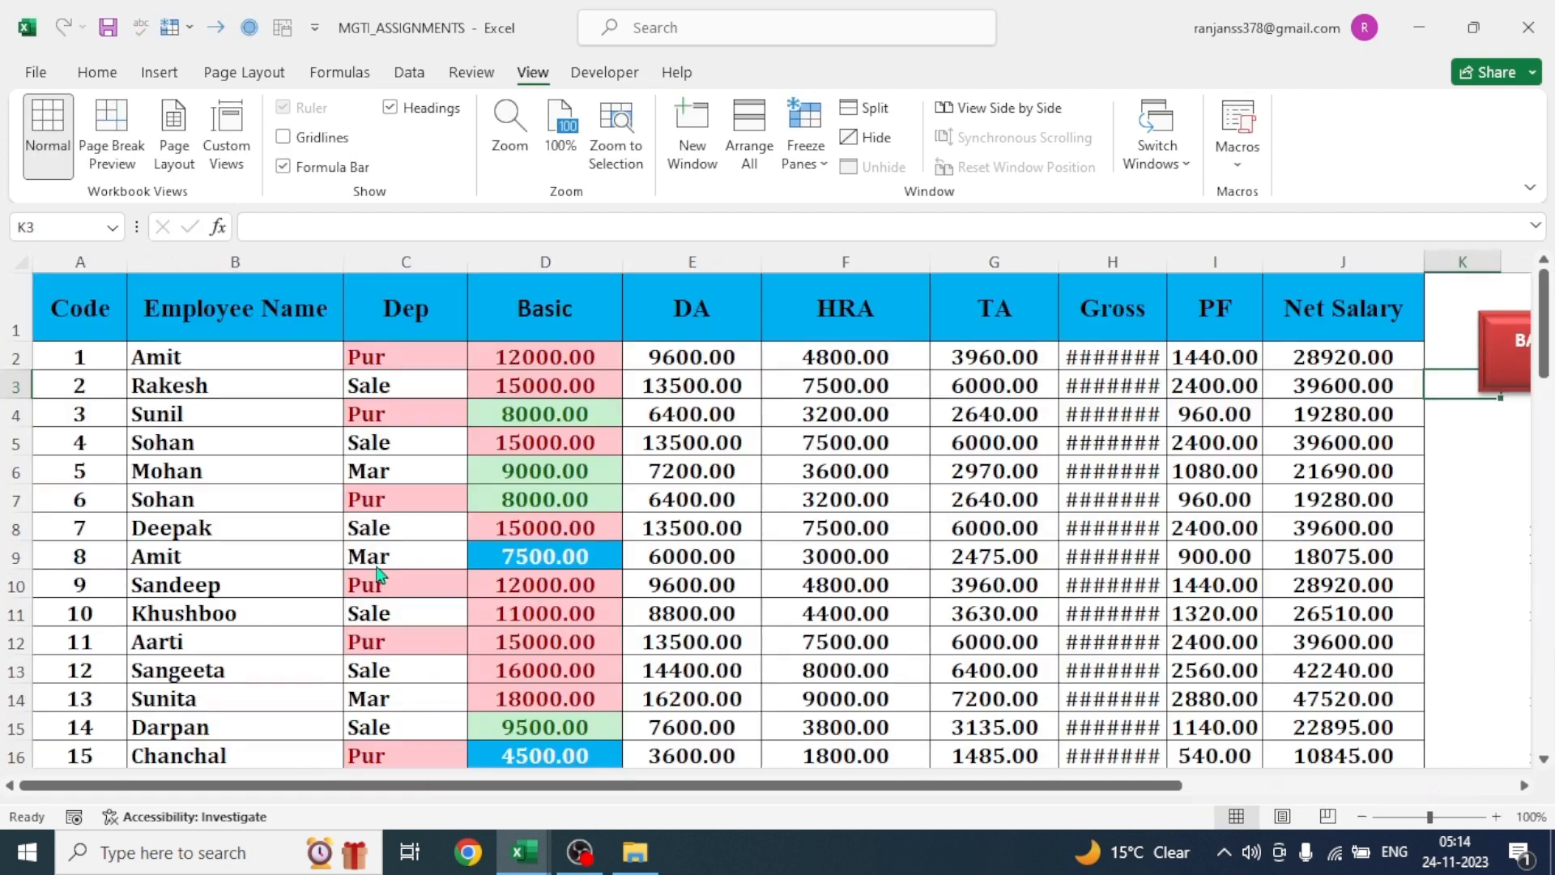
click(377, 572)
mouse_move(1542, 328)
mouse_down()
mouse_move(1543, 555)
mouse_move(1542, 328)
mouse_up()
click(1511, 365)
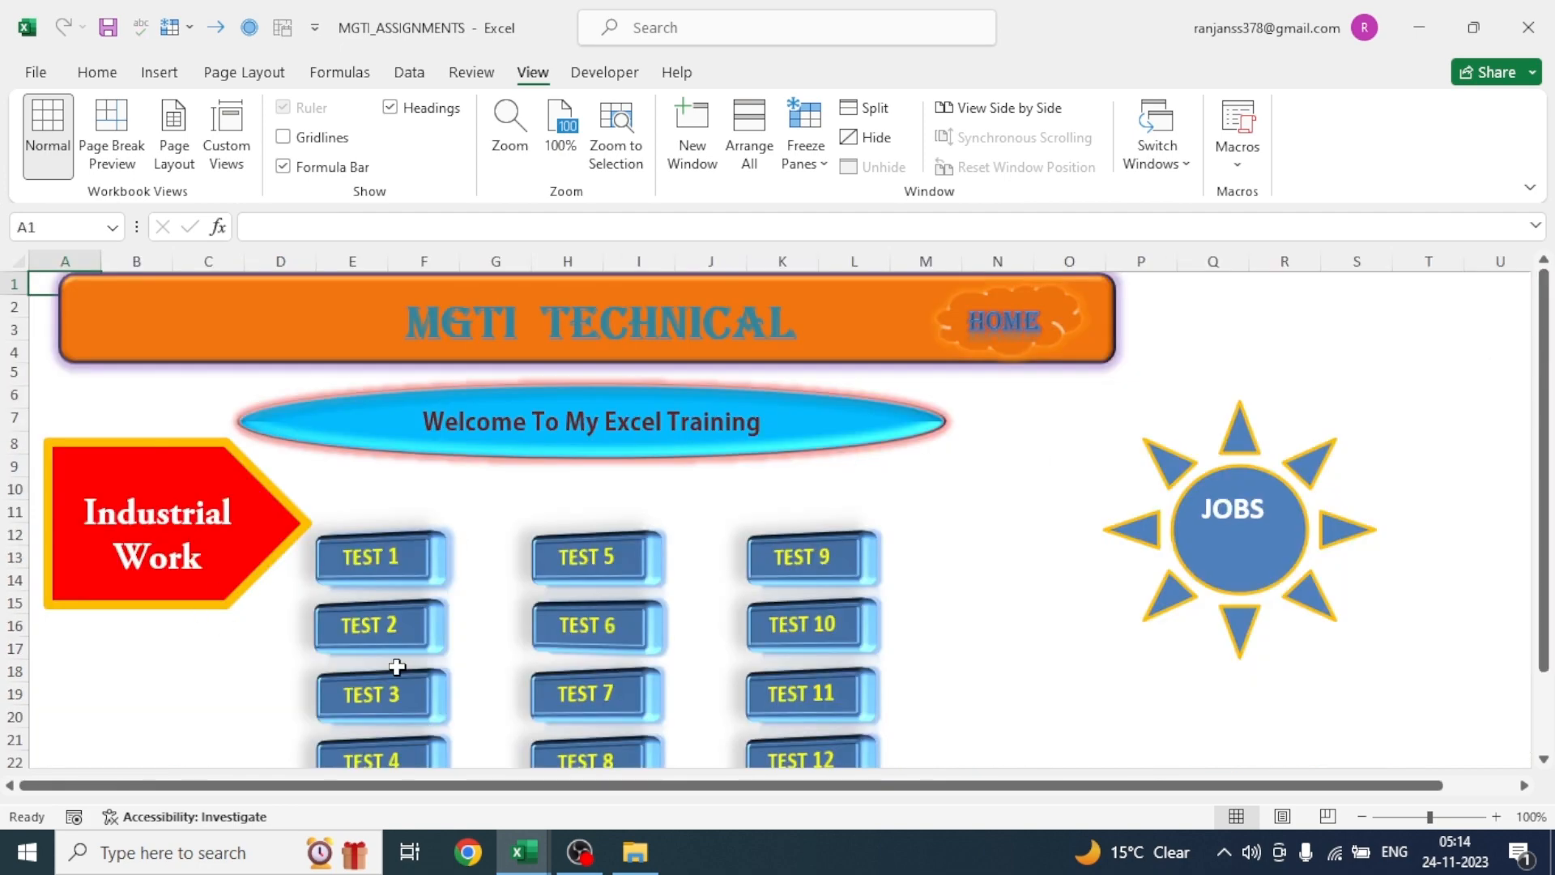
- Open the TEST 2 assignment and examine its employee salary table alongside questions Q. 2 to Q. 10 beneath it
click(379, 635)
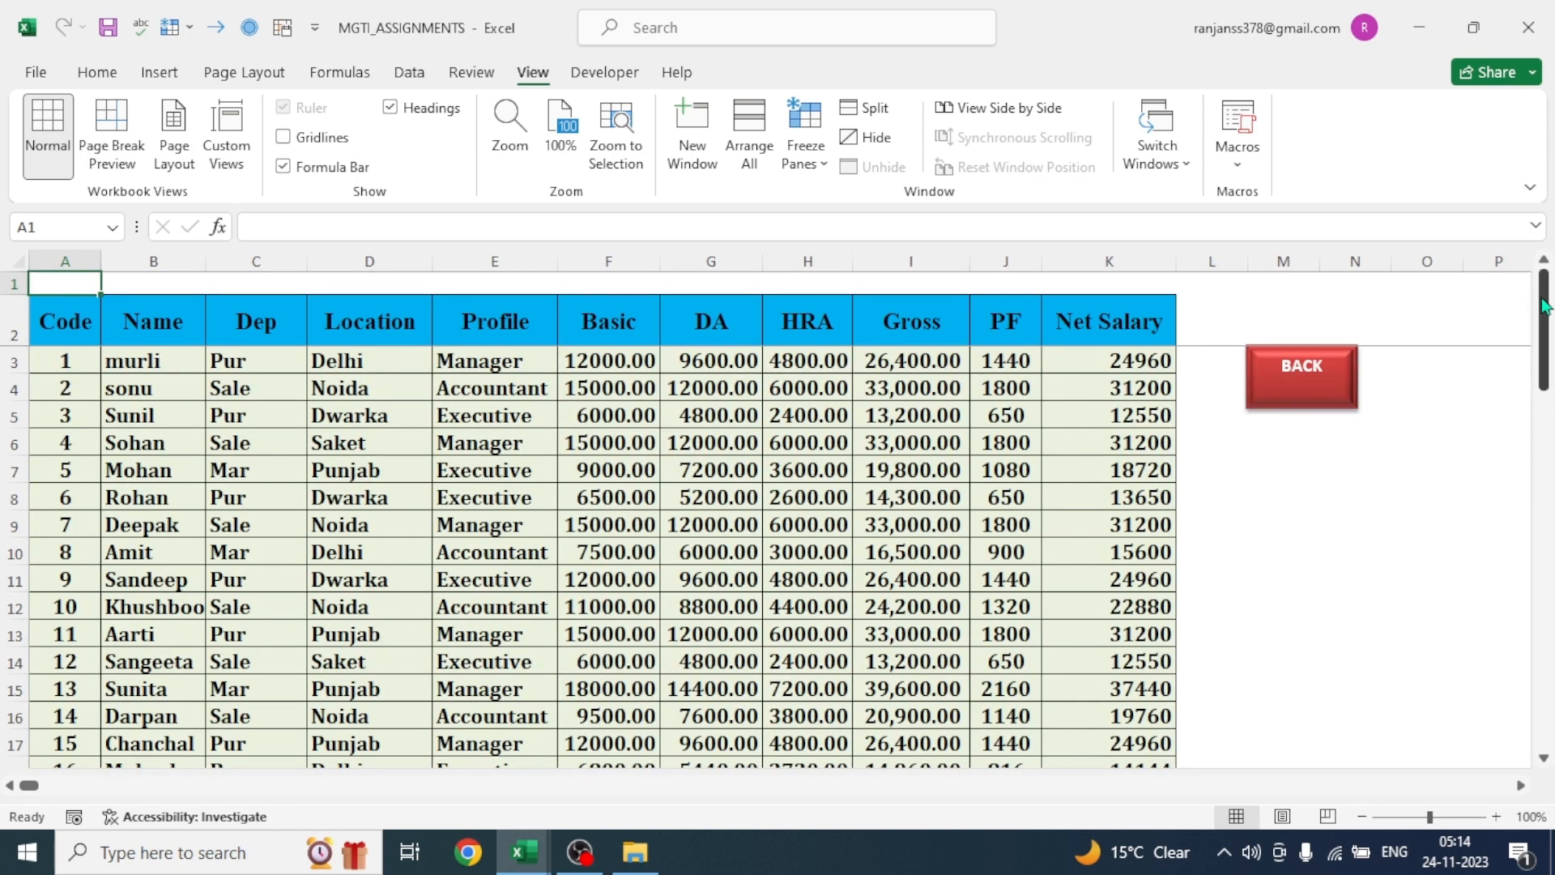
drag(1544, 305, 1544, 401)
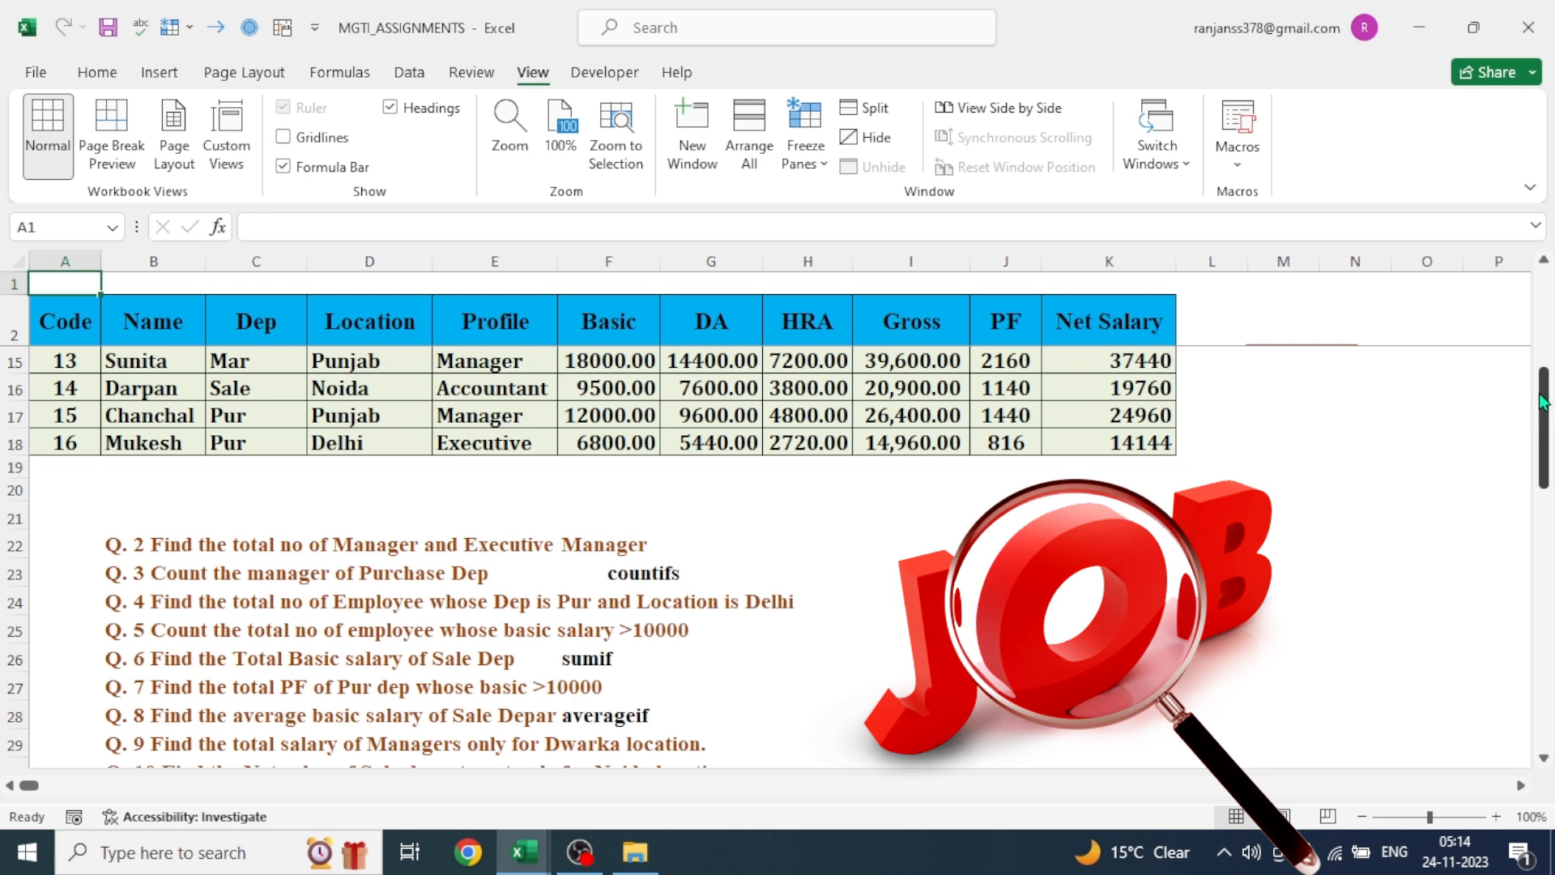
drag(1541, 401, 1526, 464)
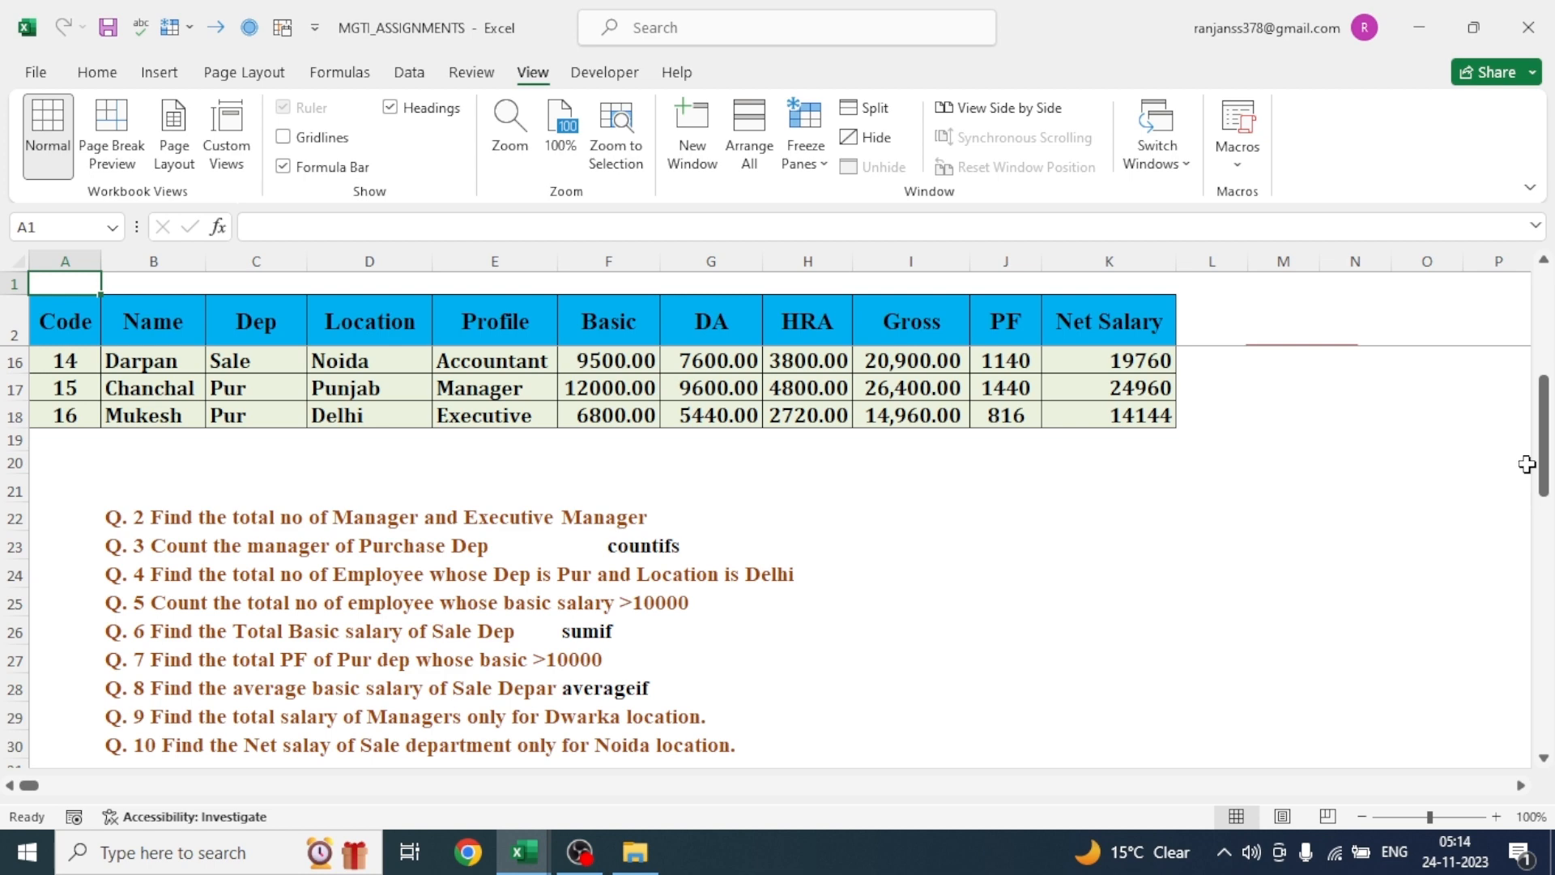
drag(1526, 464, 1505, 358)
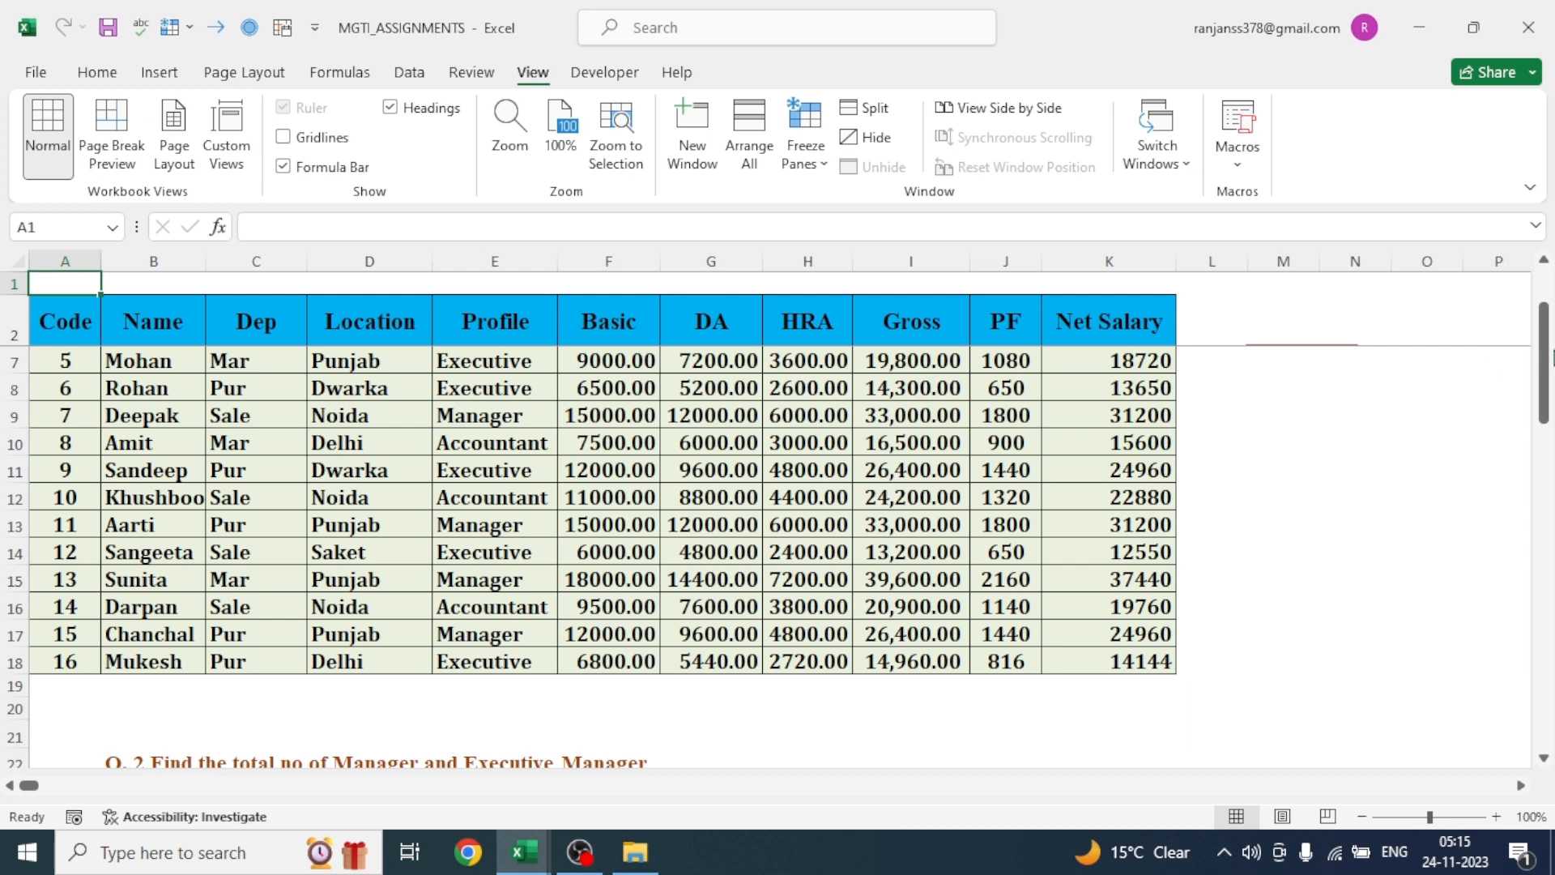
drag(1544, 360, 1545, 422)
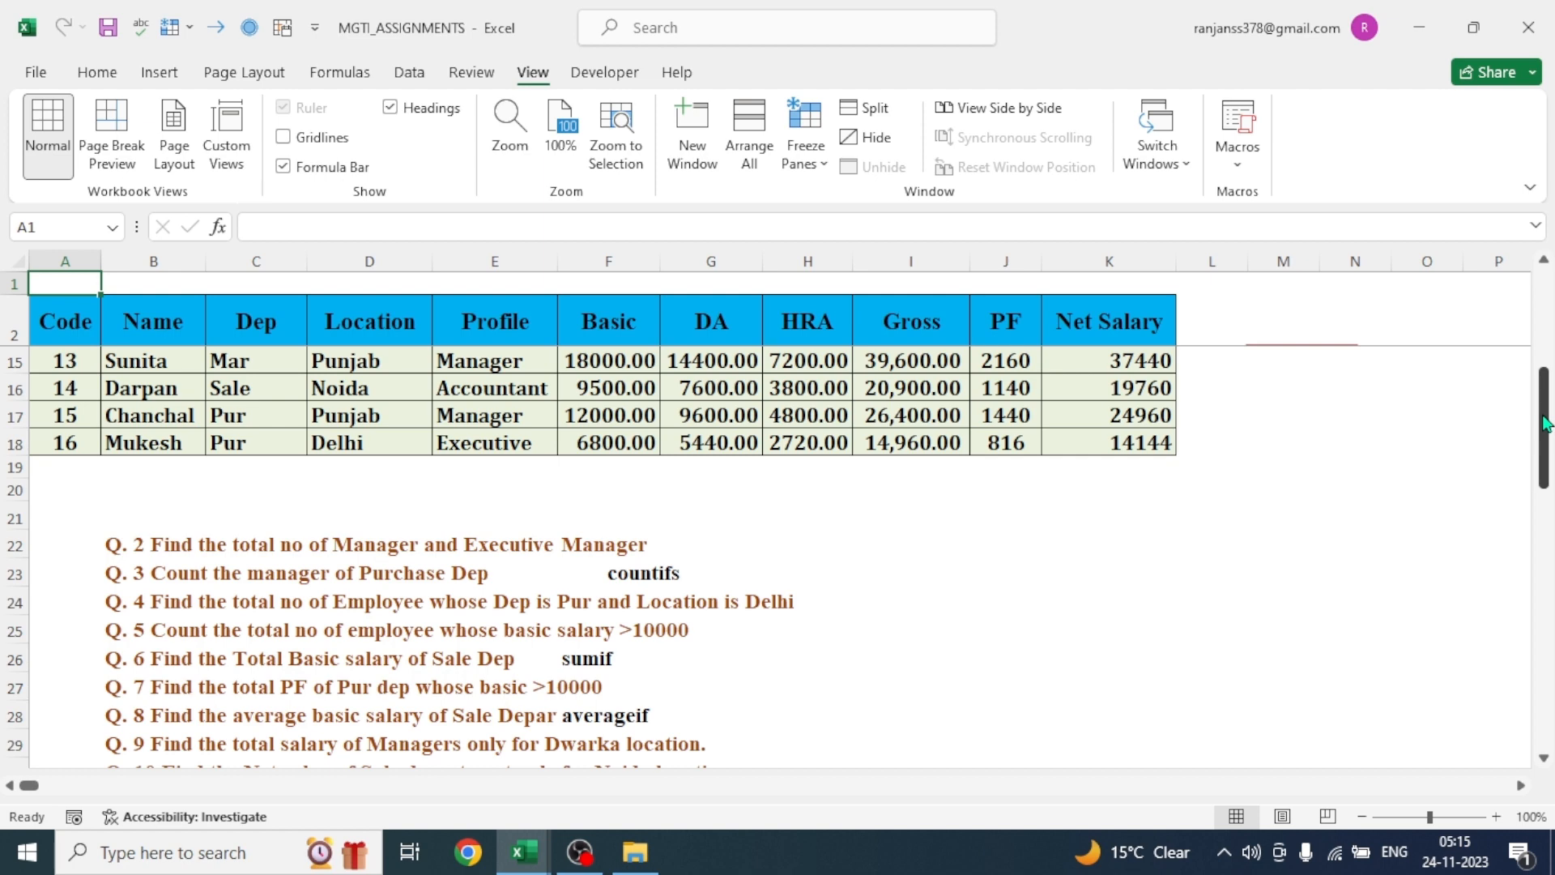
drag(1544, 422, 1545, 320)
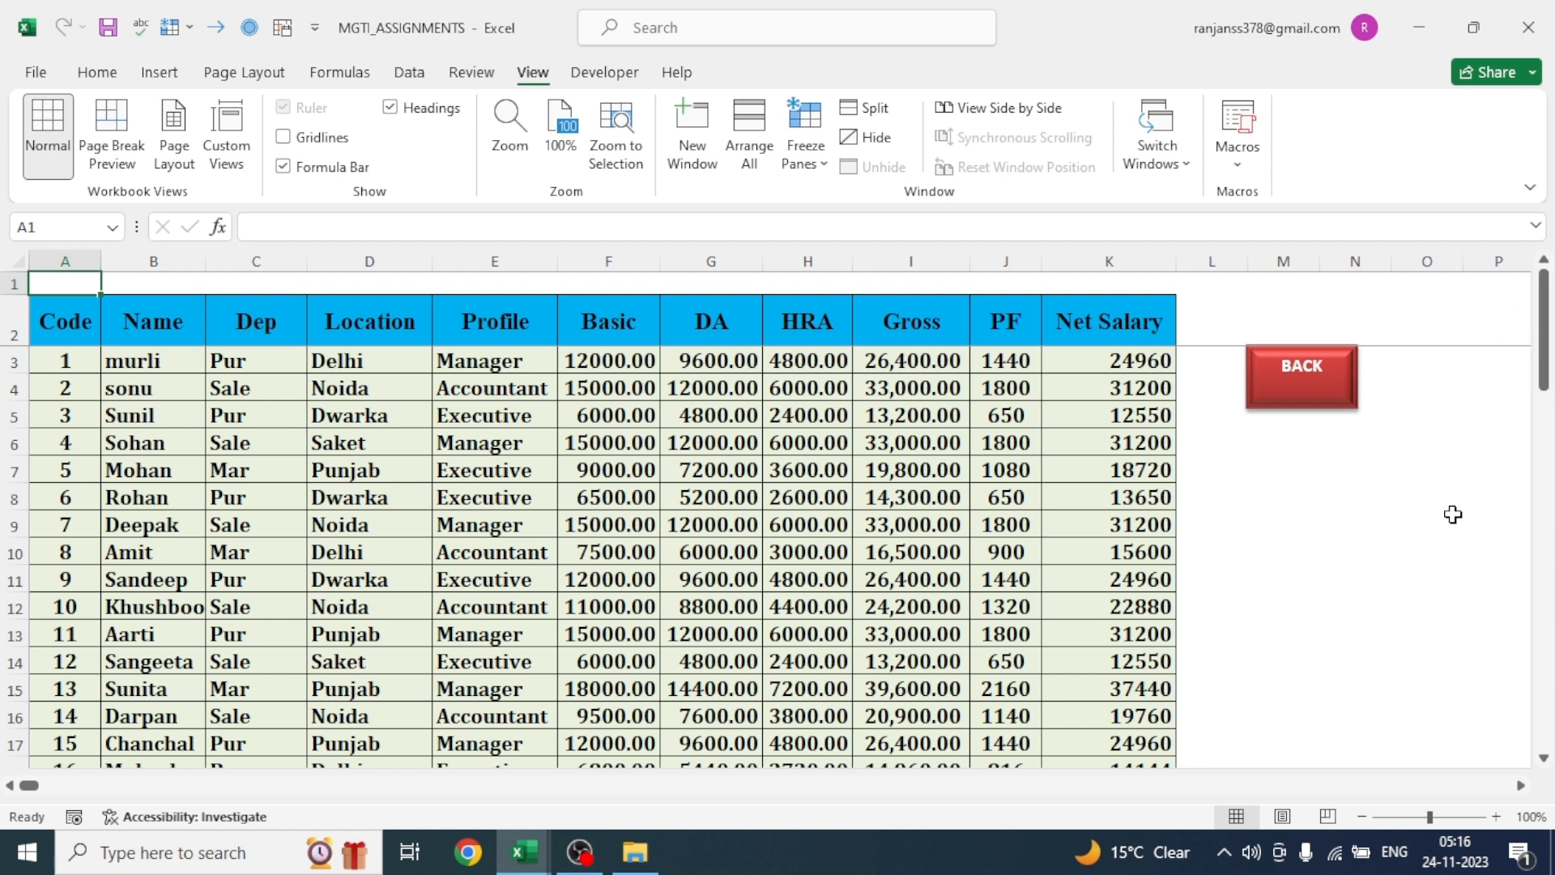
drag(1543, 373, 1521, 444)
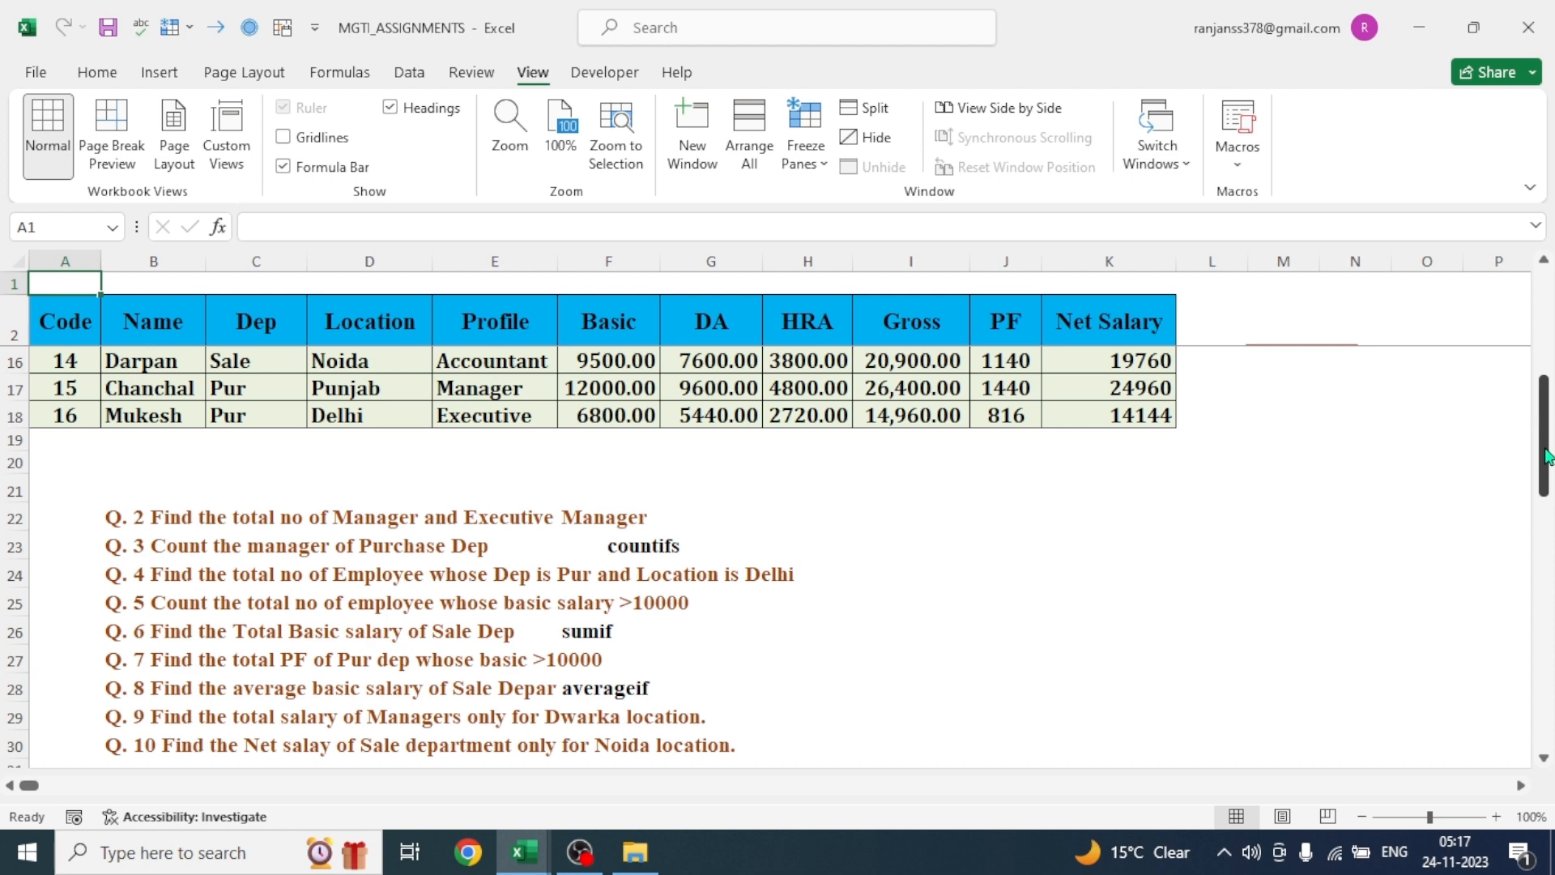
drag(1545, 455, 1544, 299)
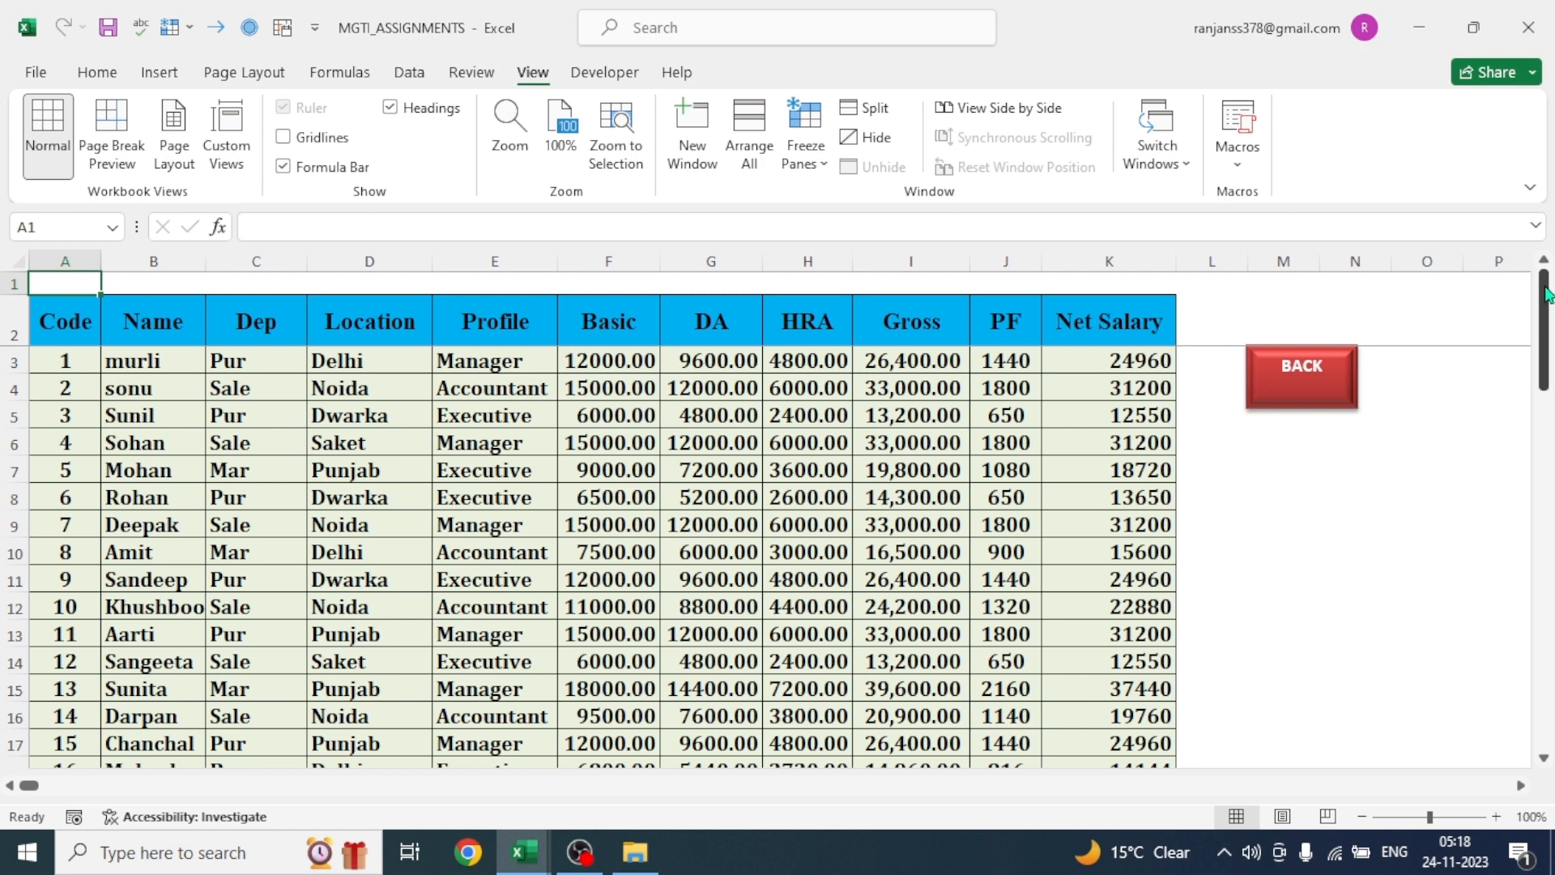
drag(1544, 295, 1549, 413)
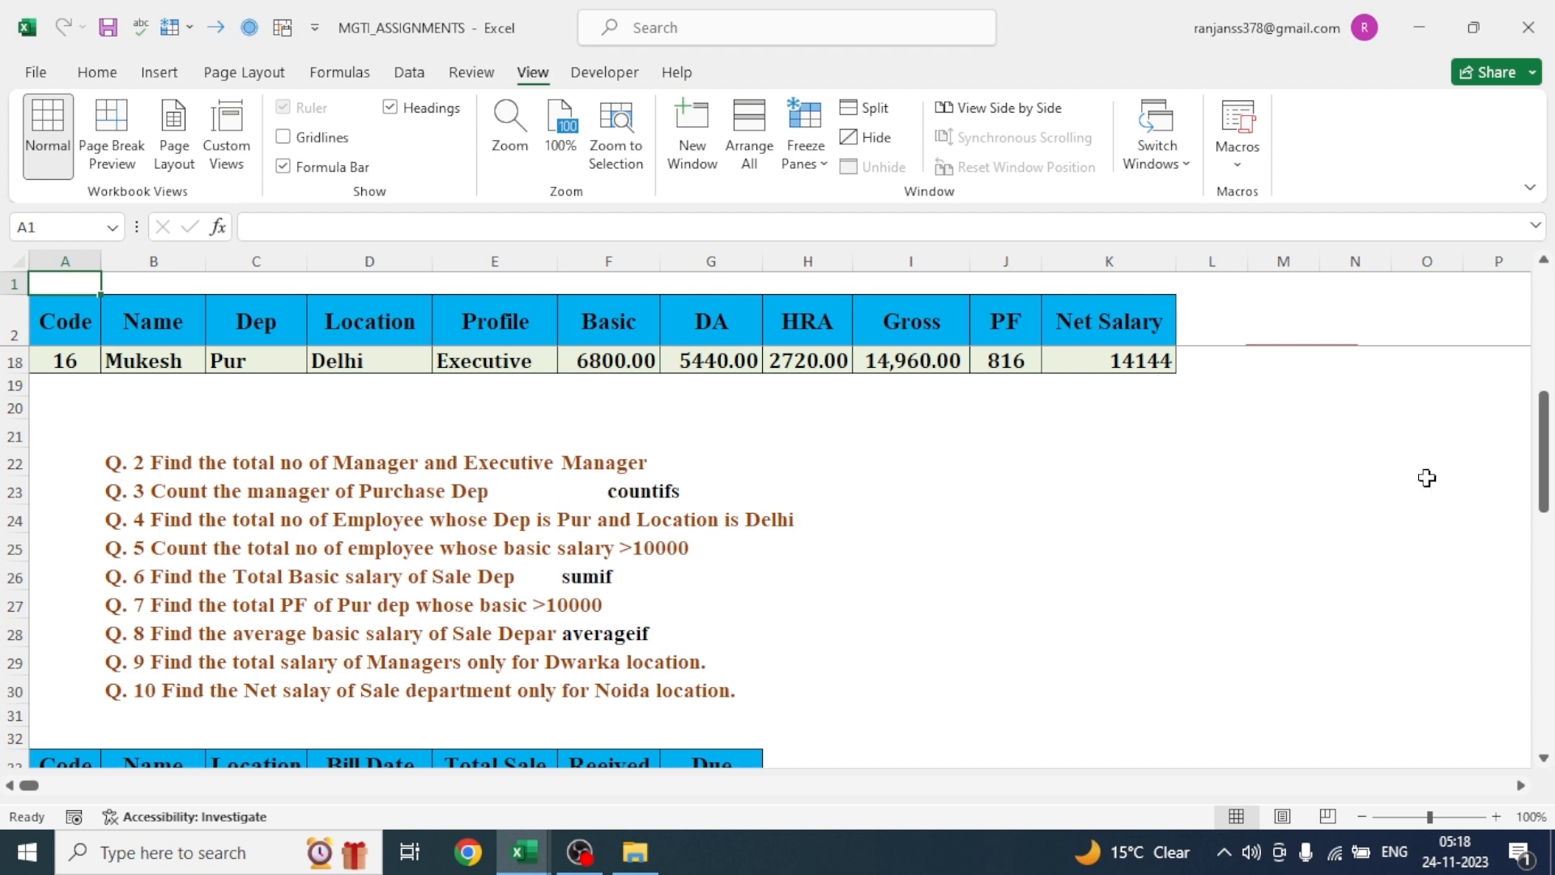
drag(1545, 484, 1543, 354)
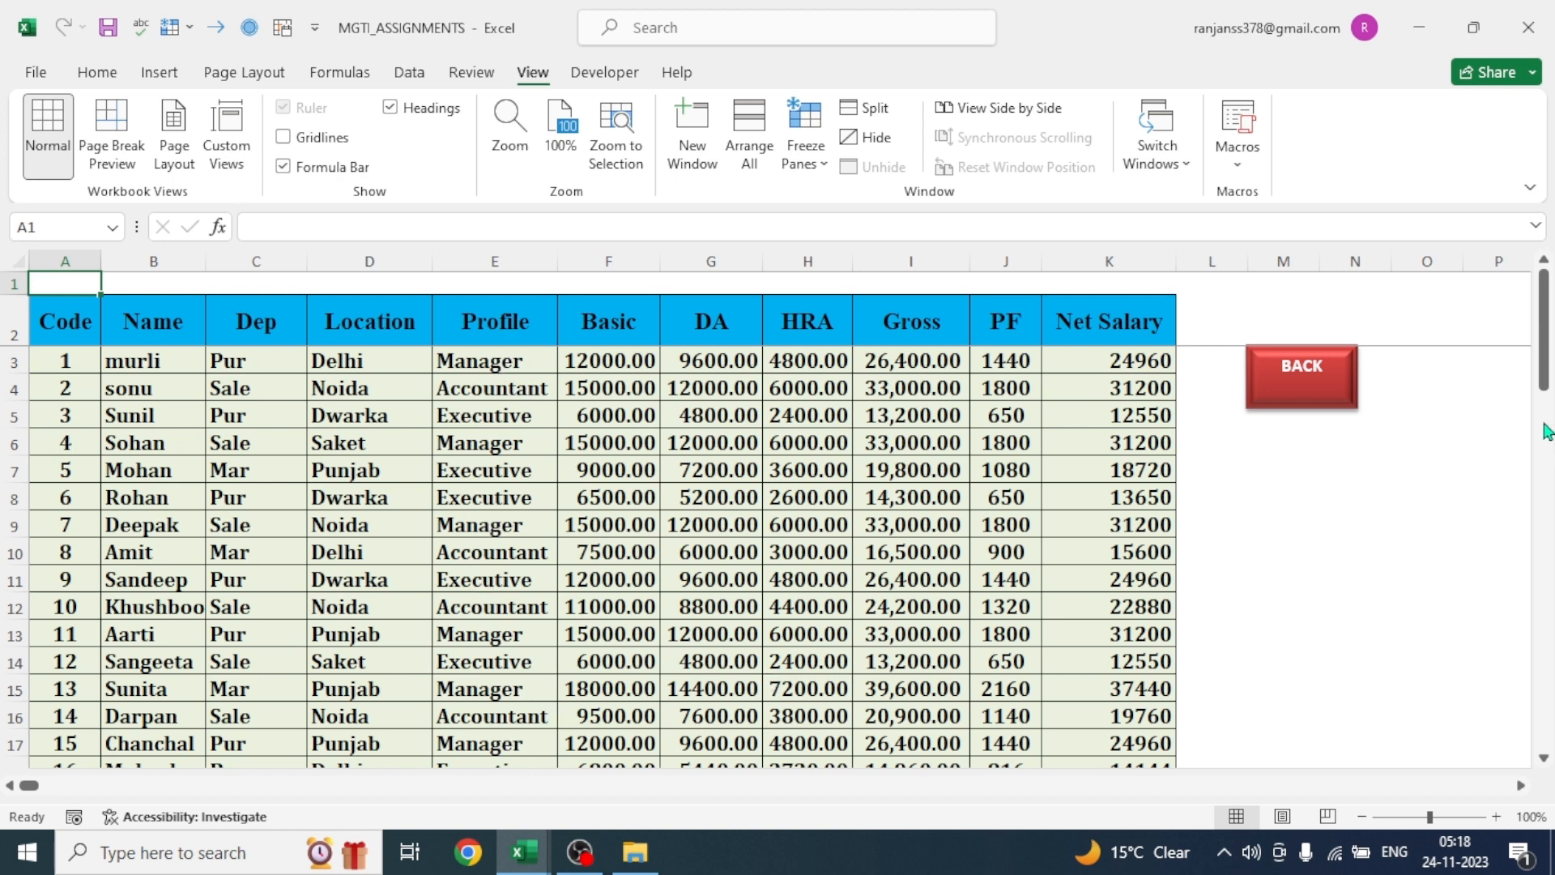
drag(1545, 371, 1546, 429)
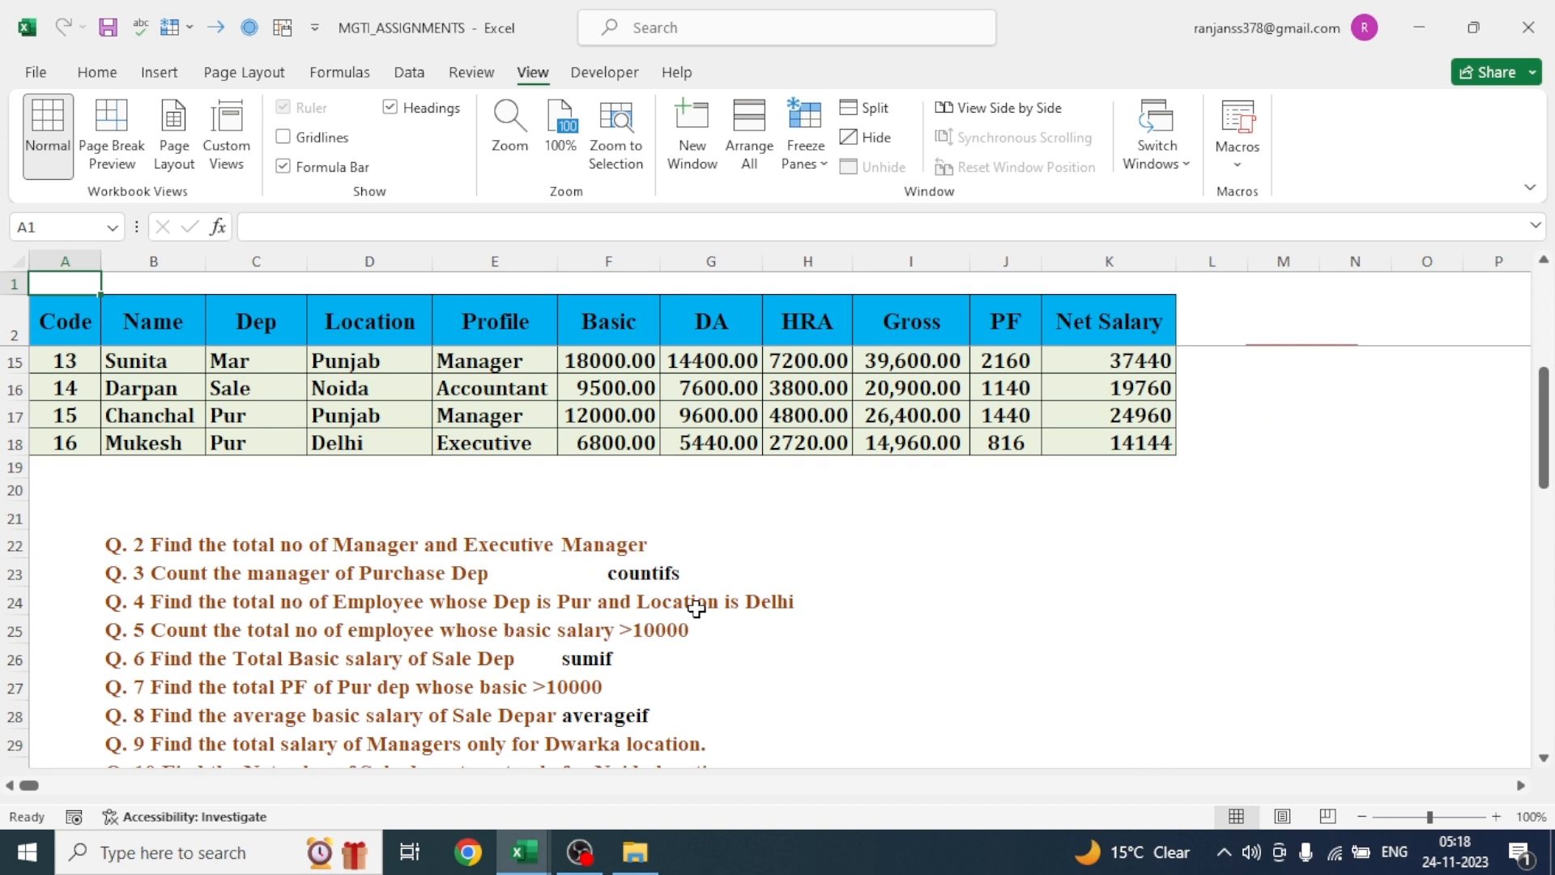
drag(1545, 445, 1545, 356)
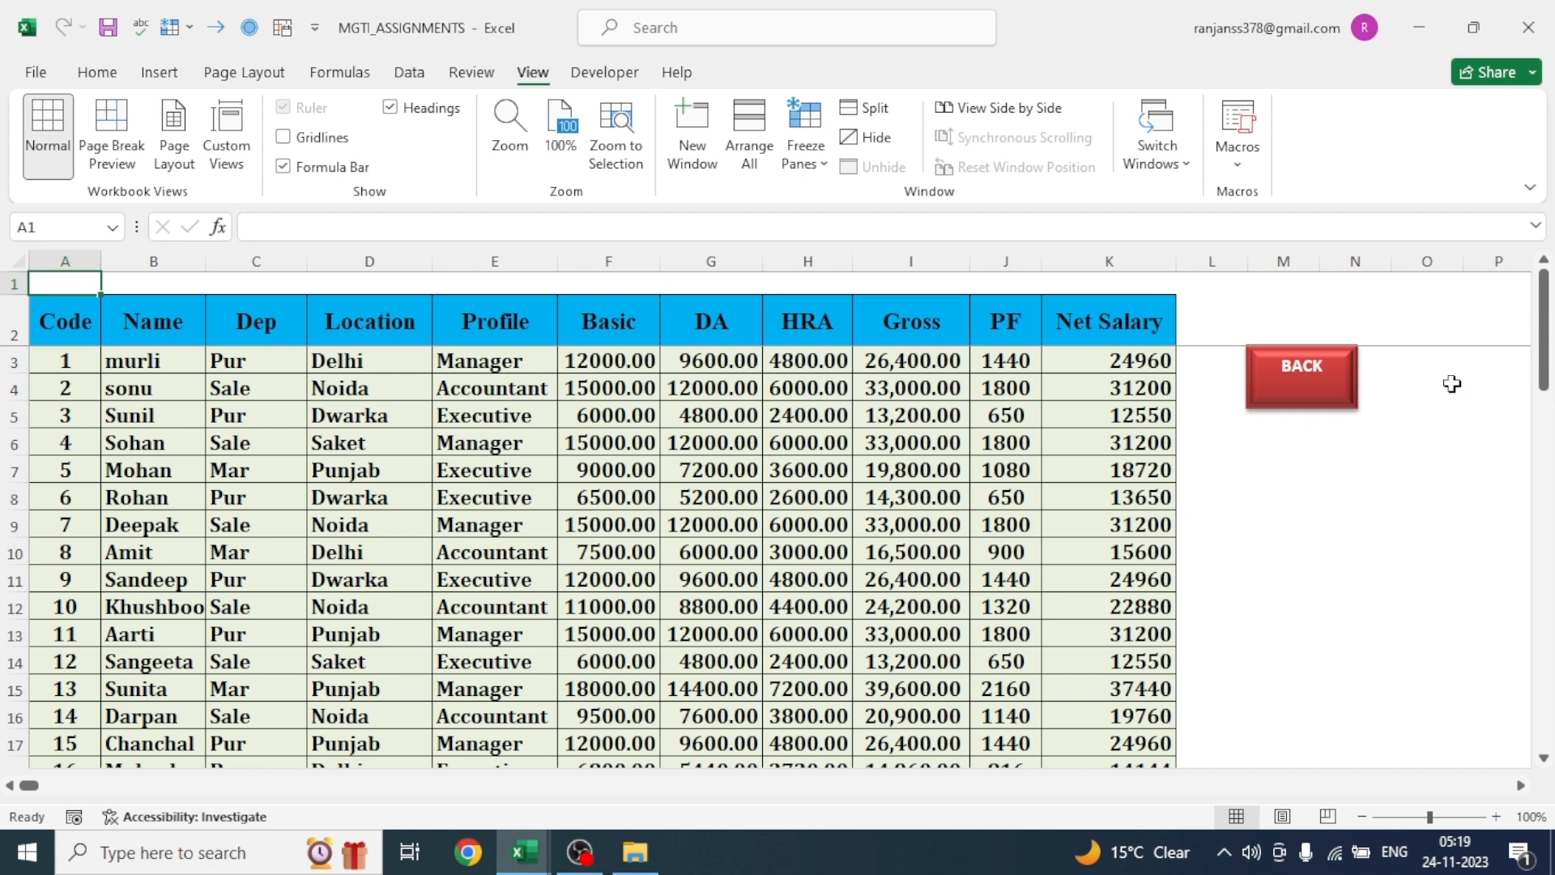
drag(1541, 289, 1543, 408)
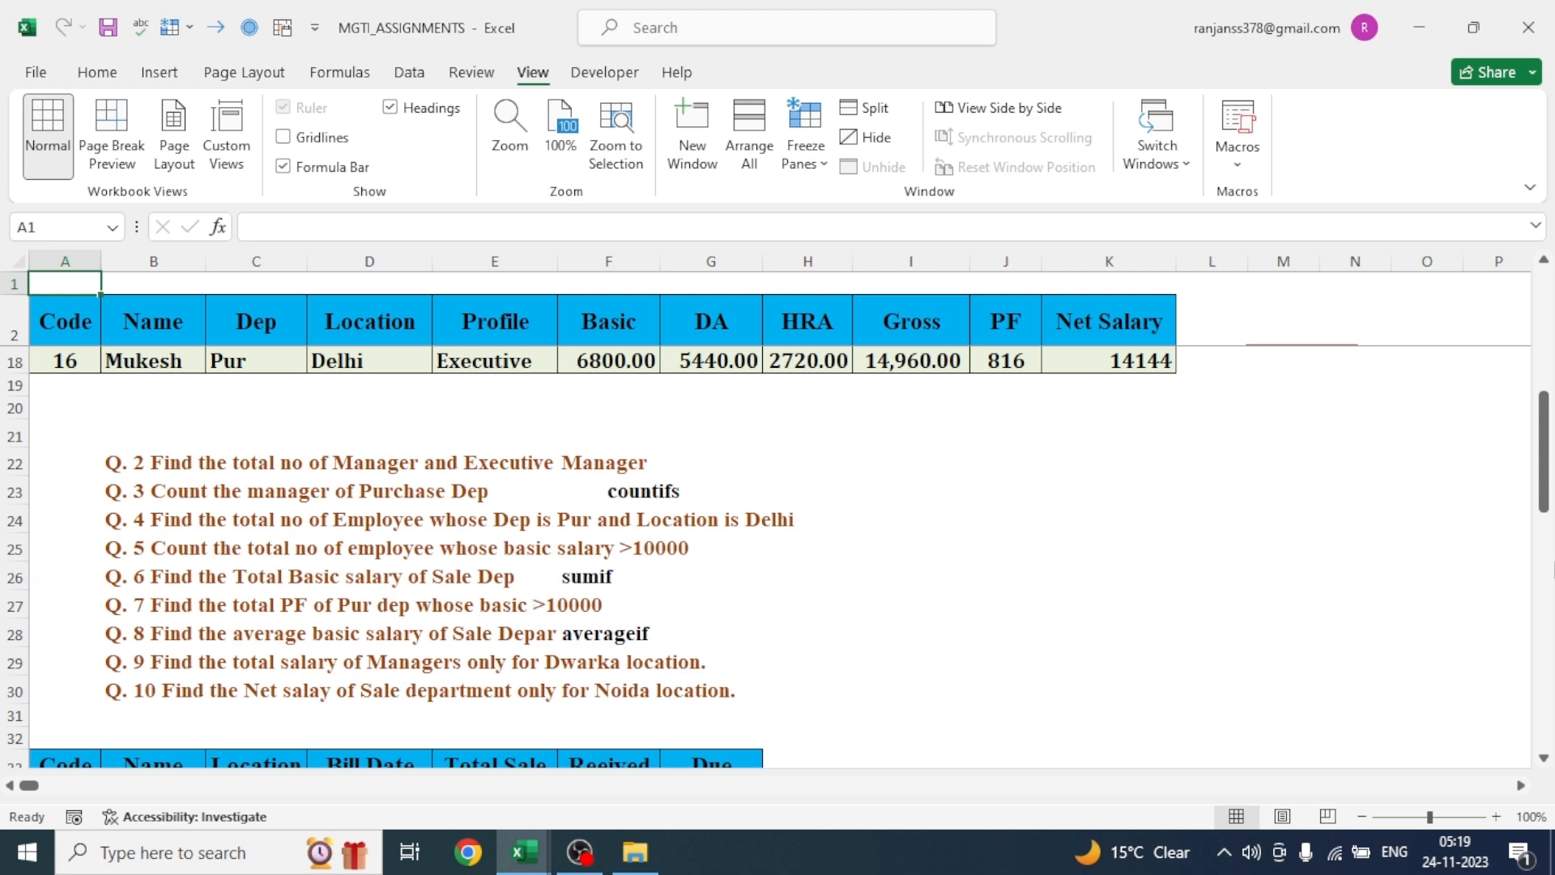
scroll(223, 421, up, 5)
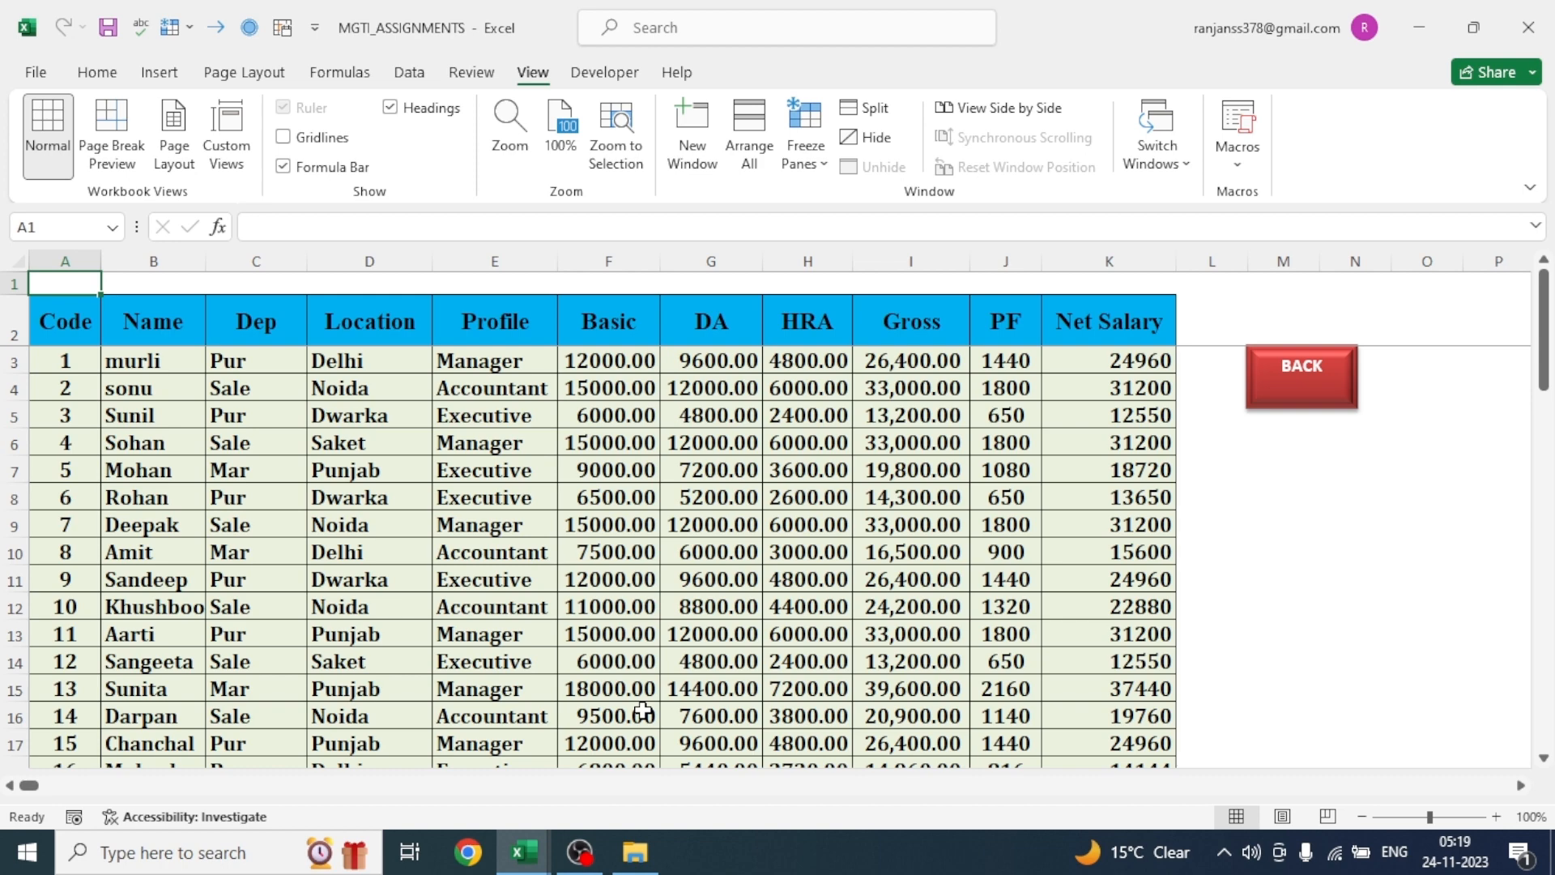
click(1547, 358)
drag(1546, 358, 1547, 504)
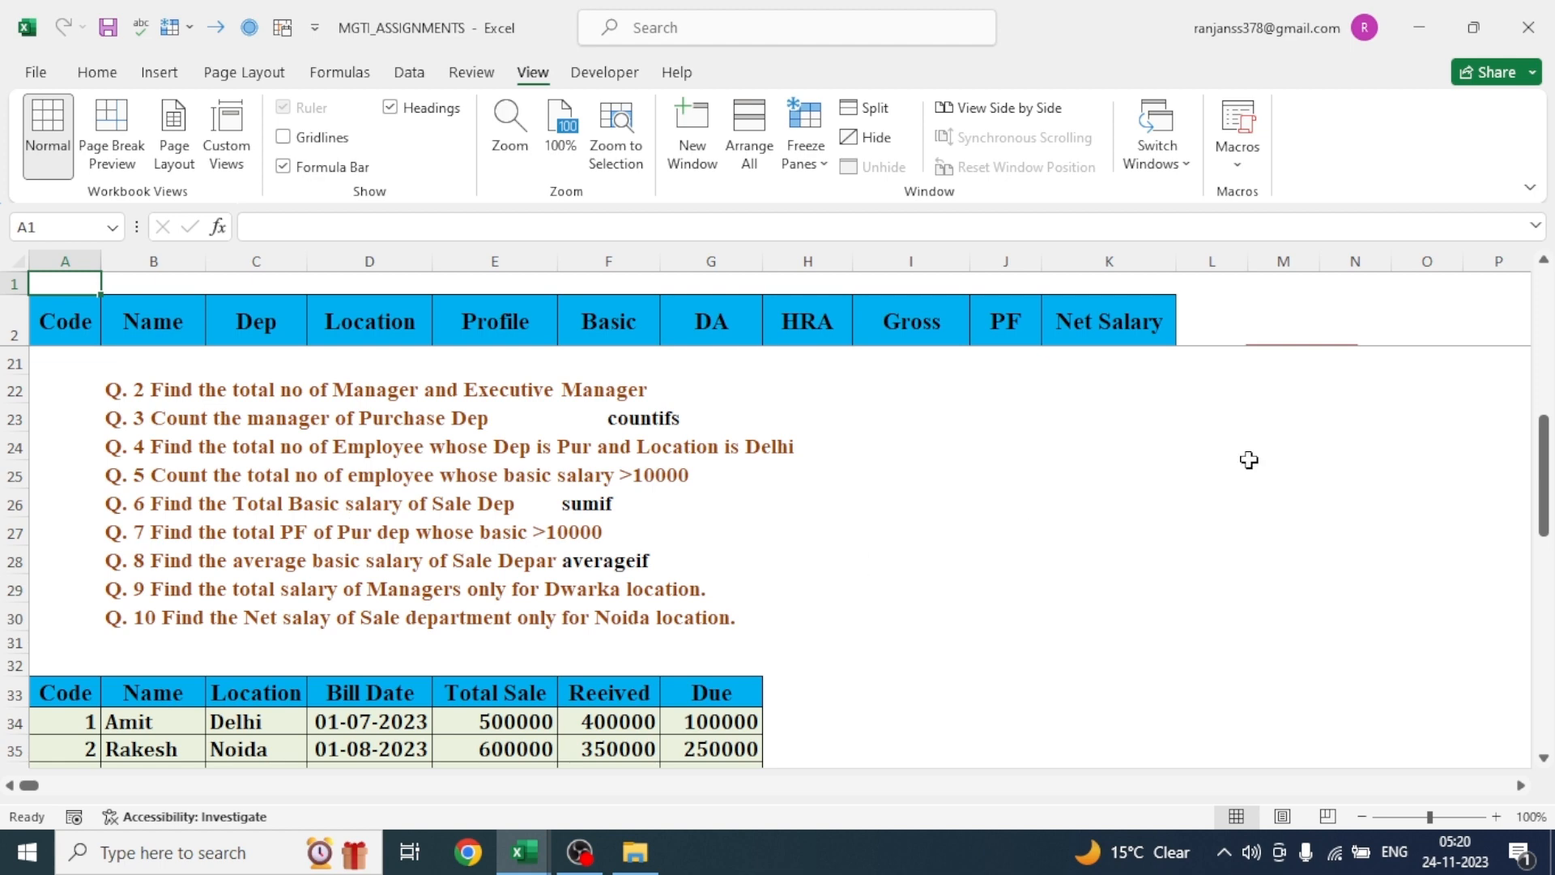
mouse_move(1545, 486)
mouse_down()
mouse_move(1538, 258)
mouse_move(1542, 459)
mouse_up()
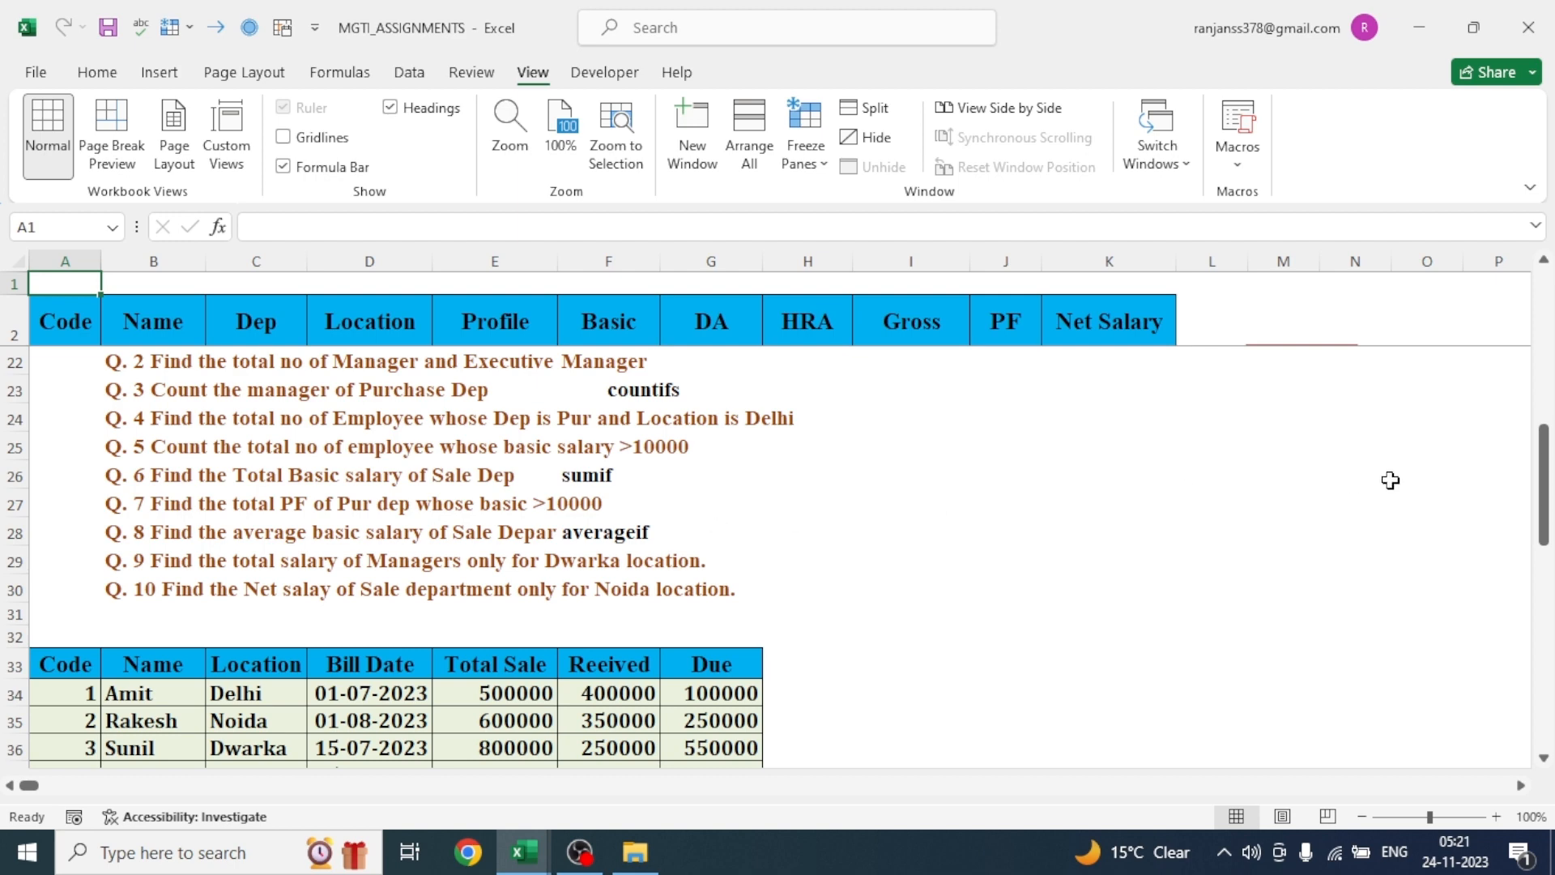
drag(1545, 483, 1545, 329)
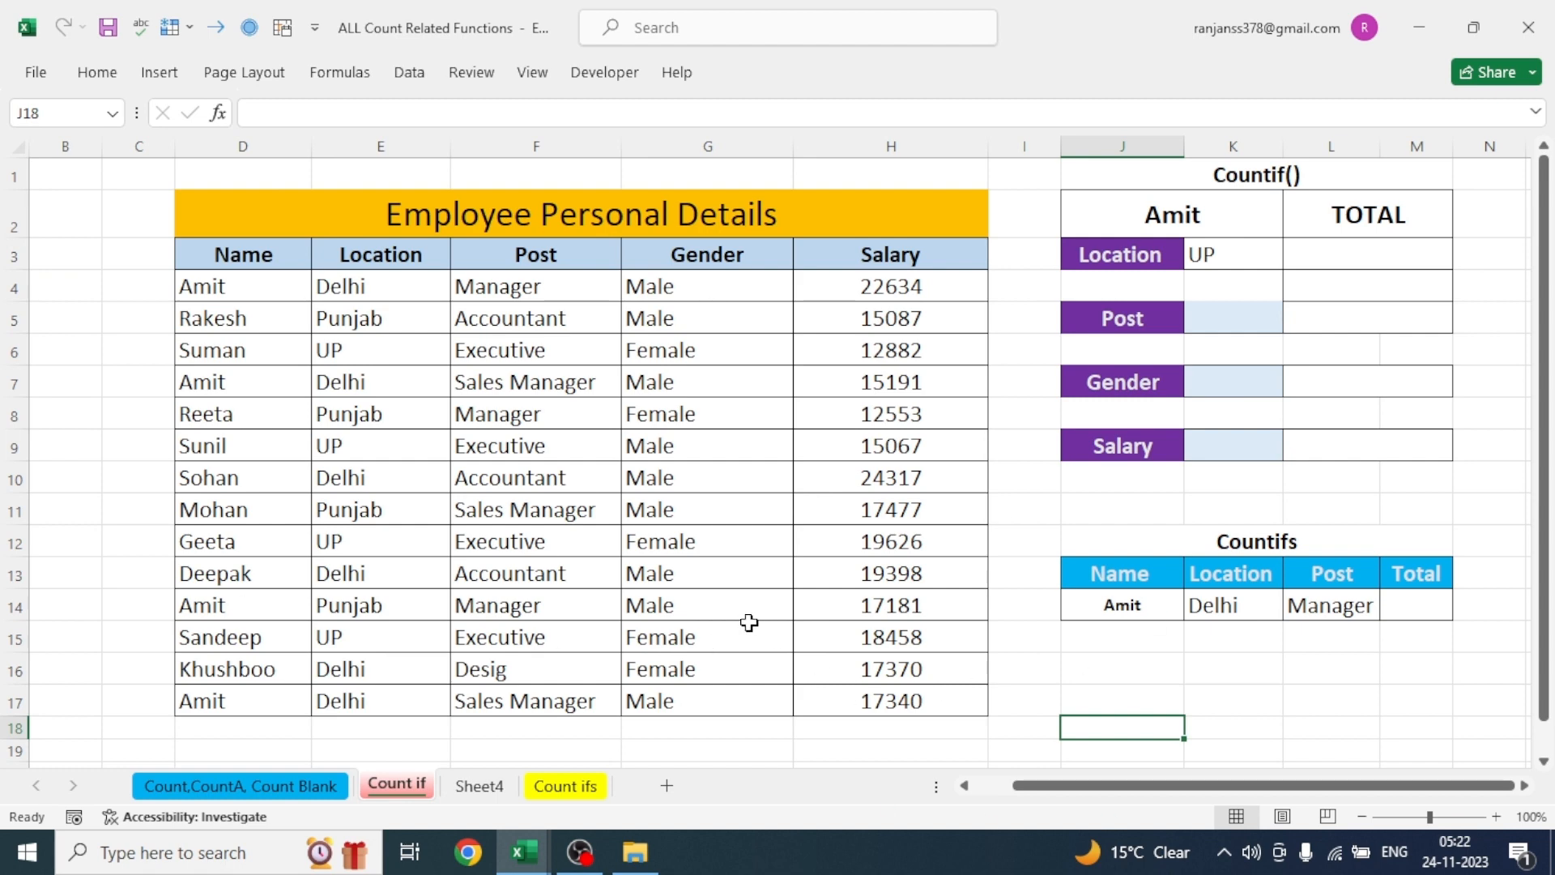
- In the Count,CountA, Count Blank sheet of the ALL Count Related Functions workbook, apply all borders to E3:M21
click(236, 786)
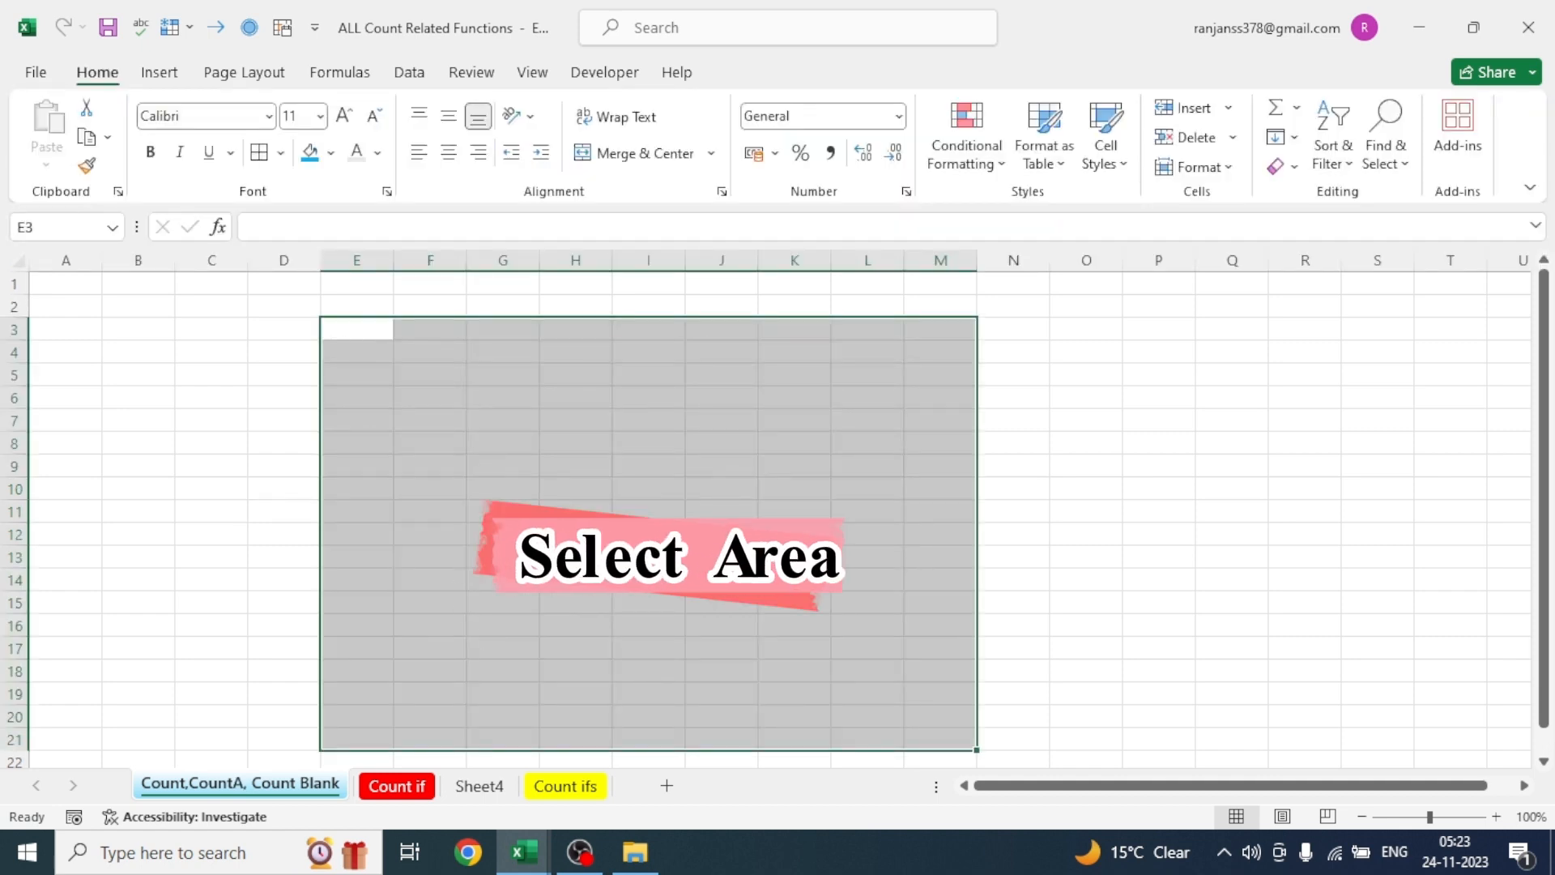
click(258, 153)
click(1120, 449)
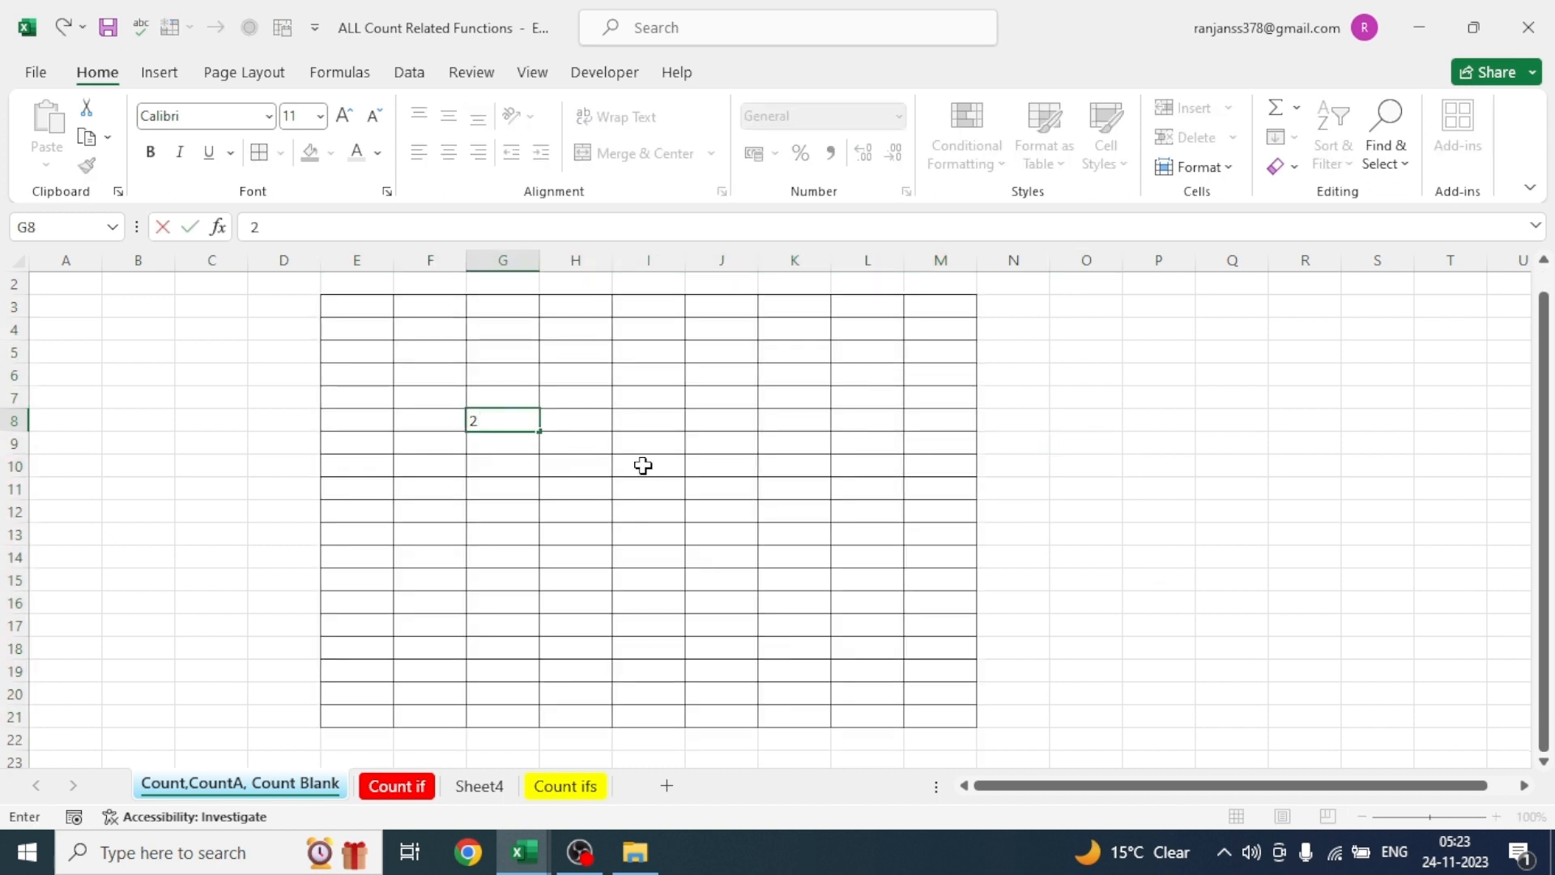
- Fill scattered cells of the bordered range with numbers: 2 in G8, 5 in I10, 5 in G15 and 7 in J16
click(650, 464)
text(5)
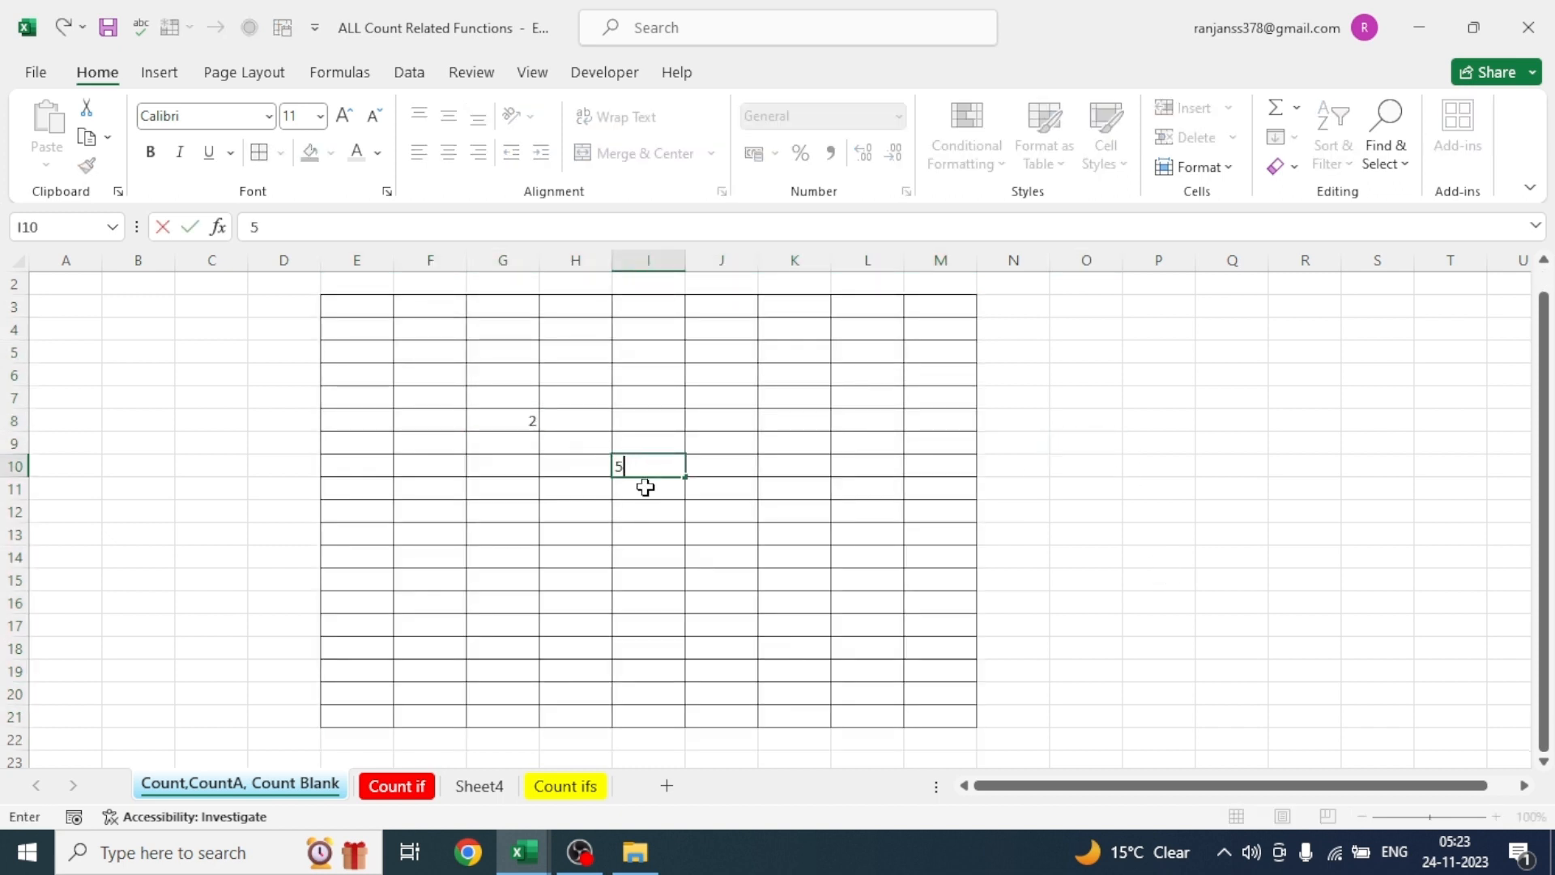
click(498, 574)
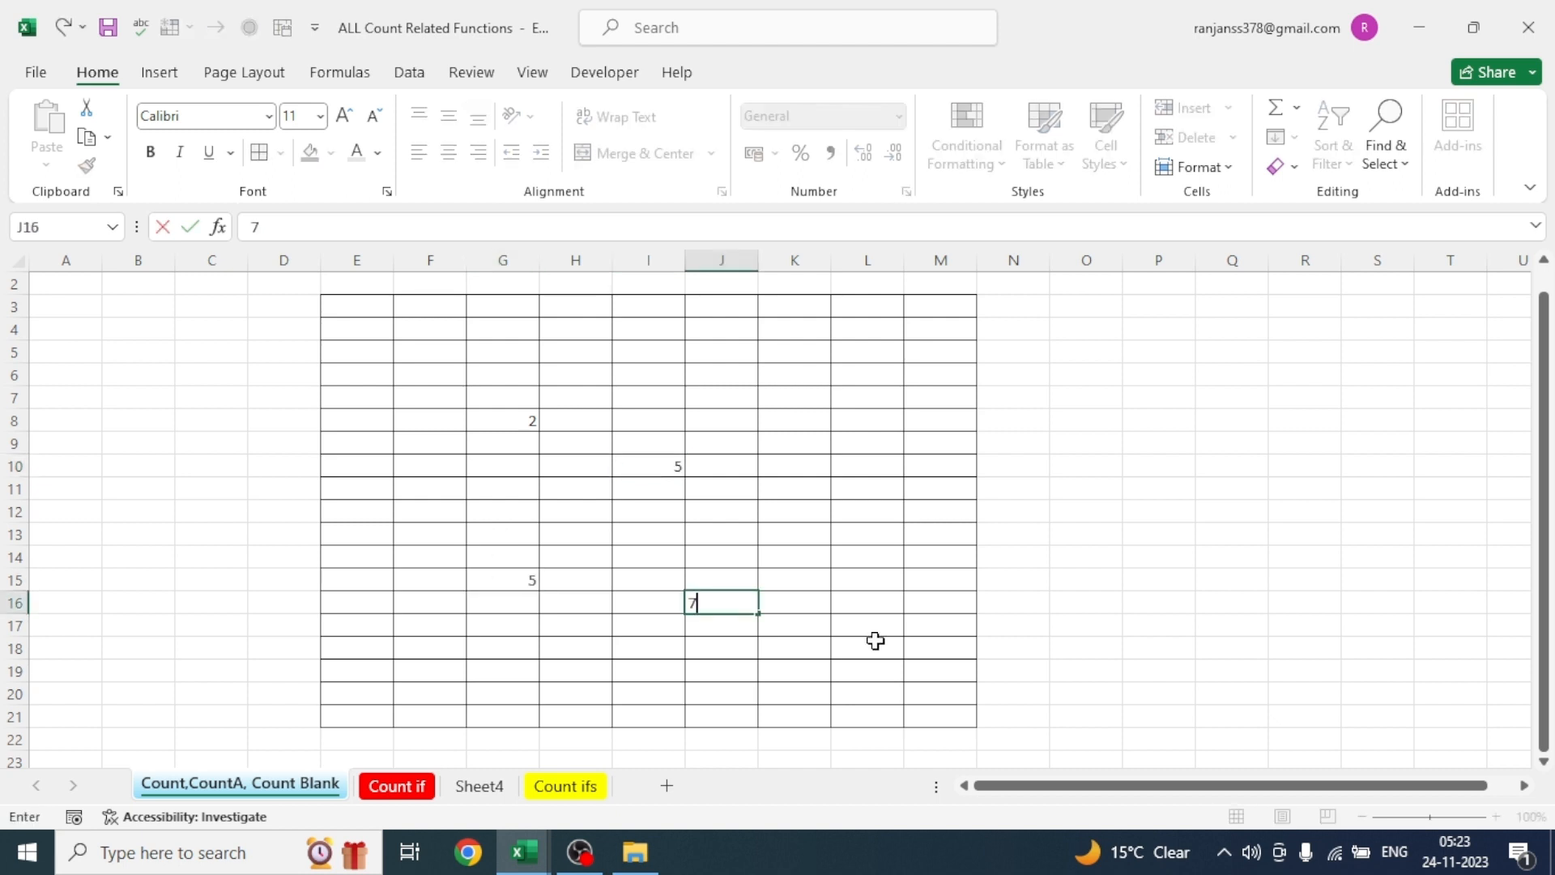
click(855, 537)
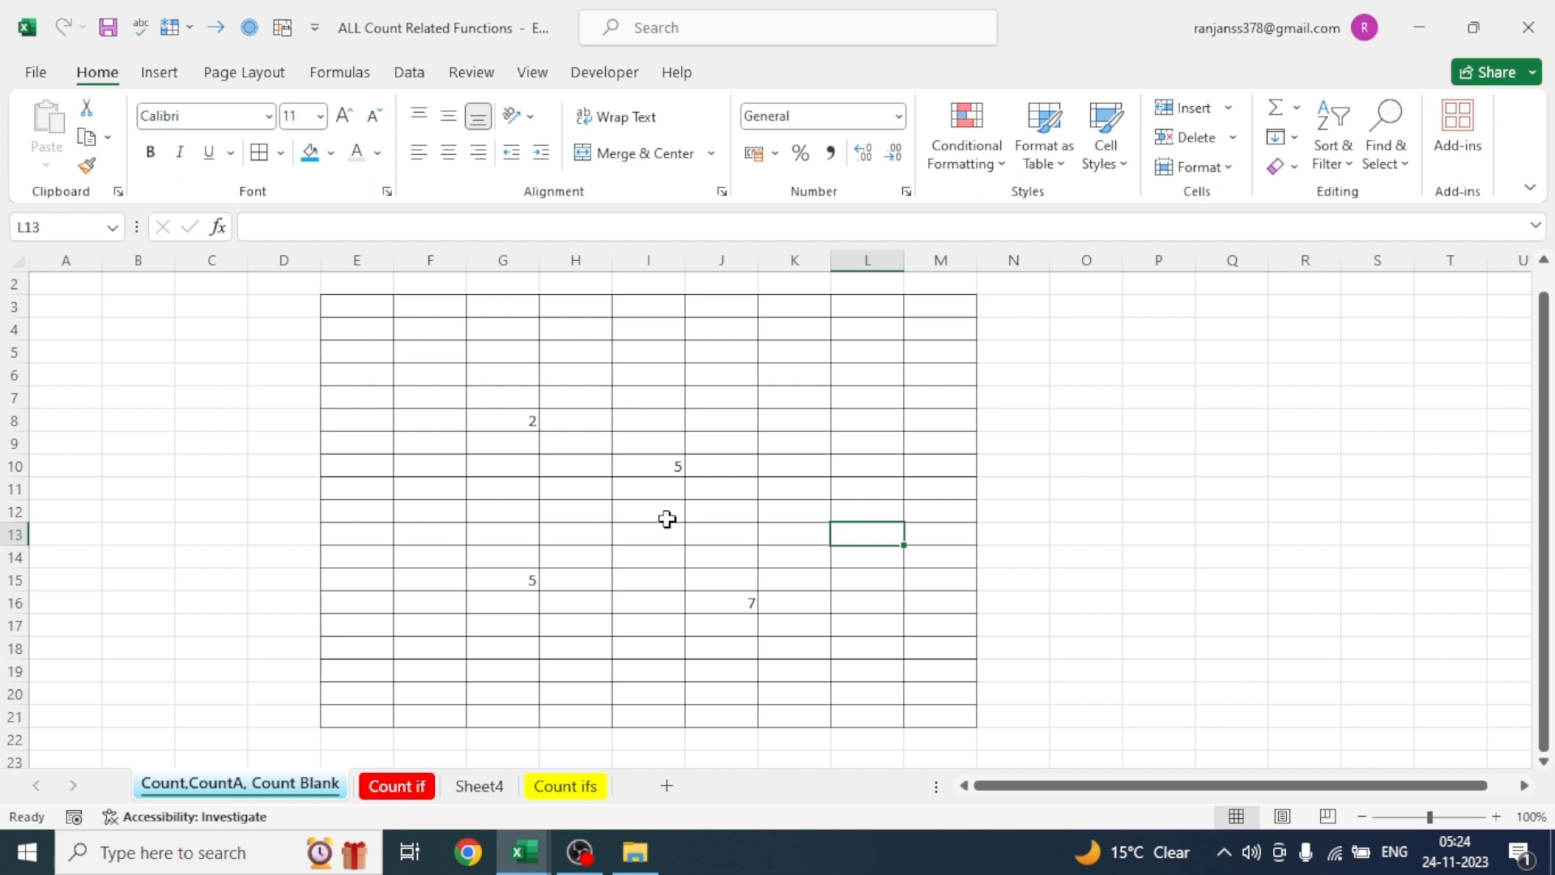
- Enter the label "Count" in cell O5 beside the bordered range
click(1090, 356)
text(C)
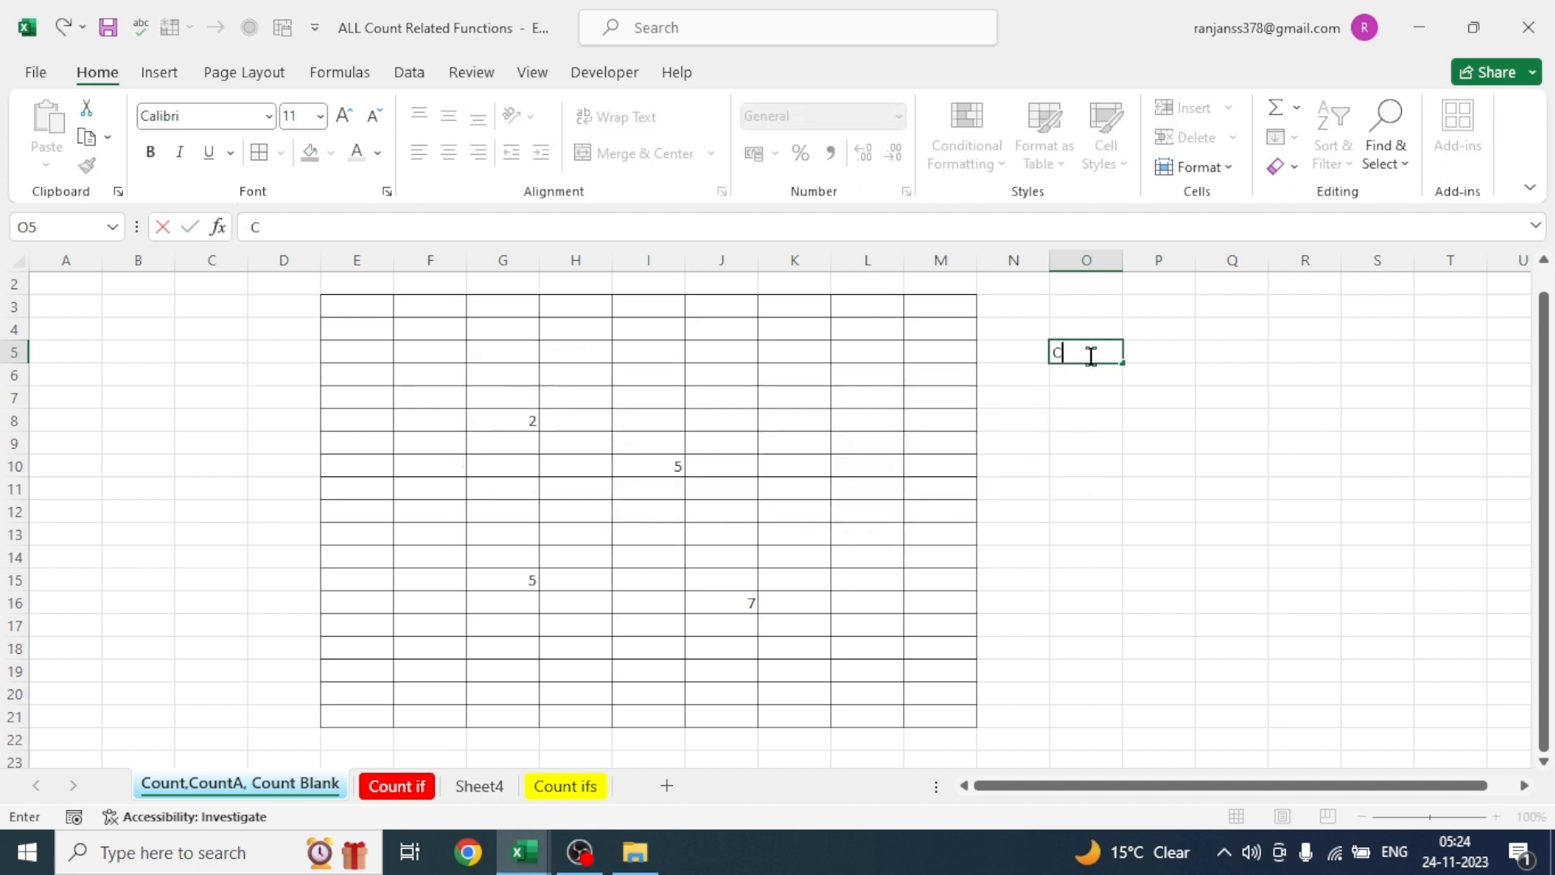
text(ount)
- Enter the formula =COUNT(E3:M21) in P5 to count the numeric cells of the bordered range
click(1170, 351)
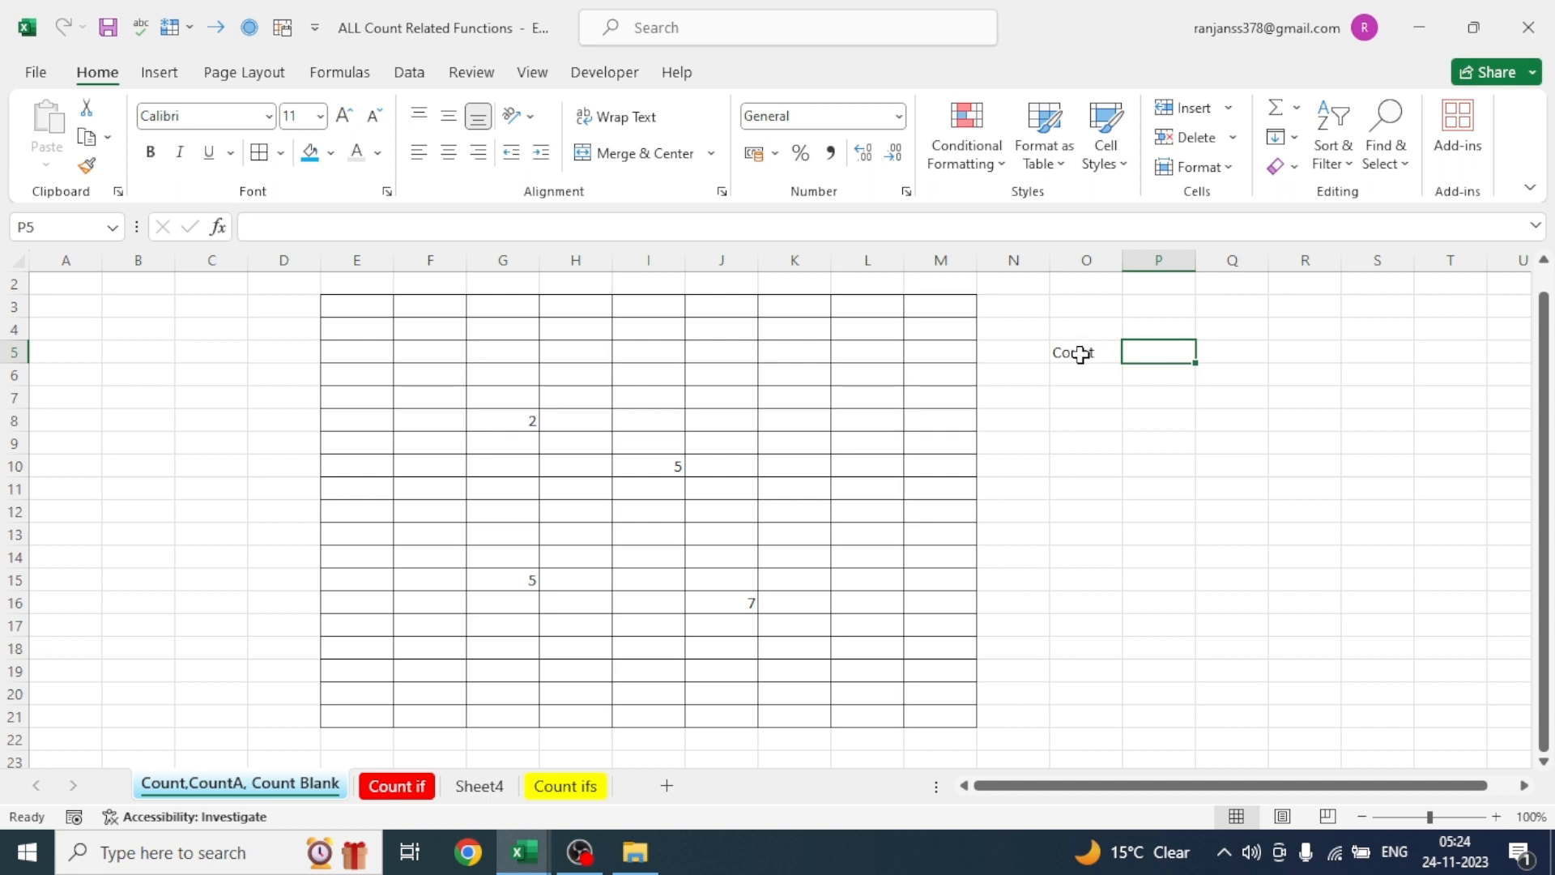
text(=co)
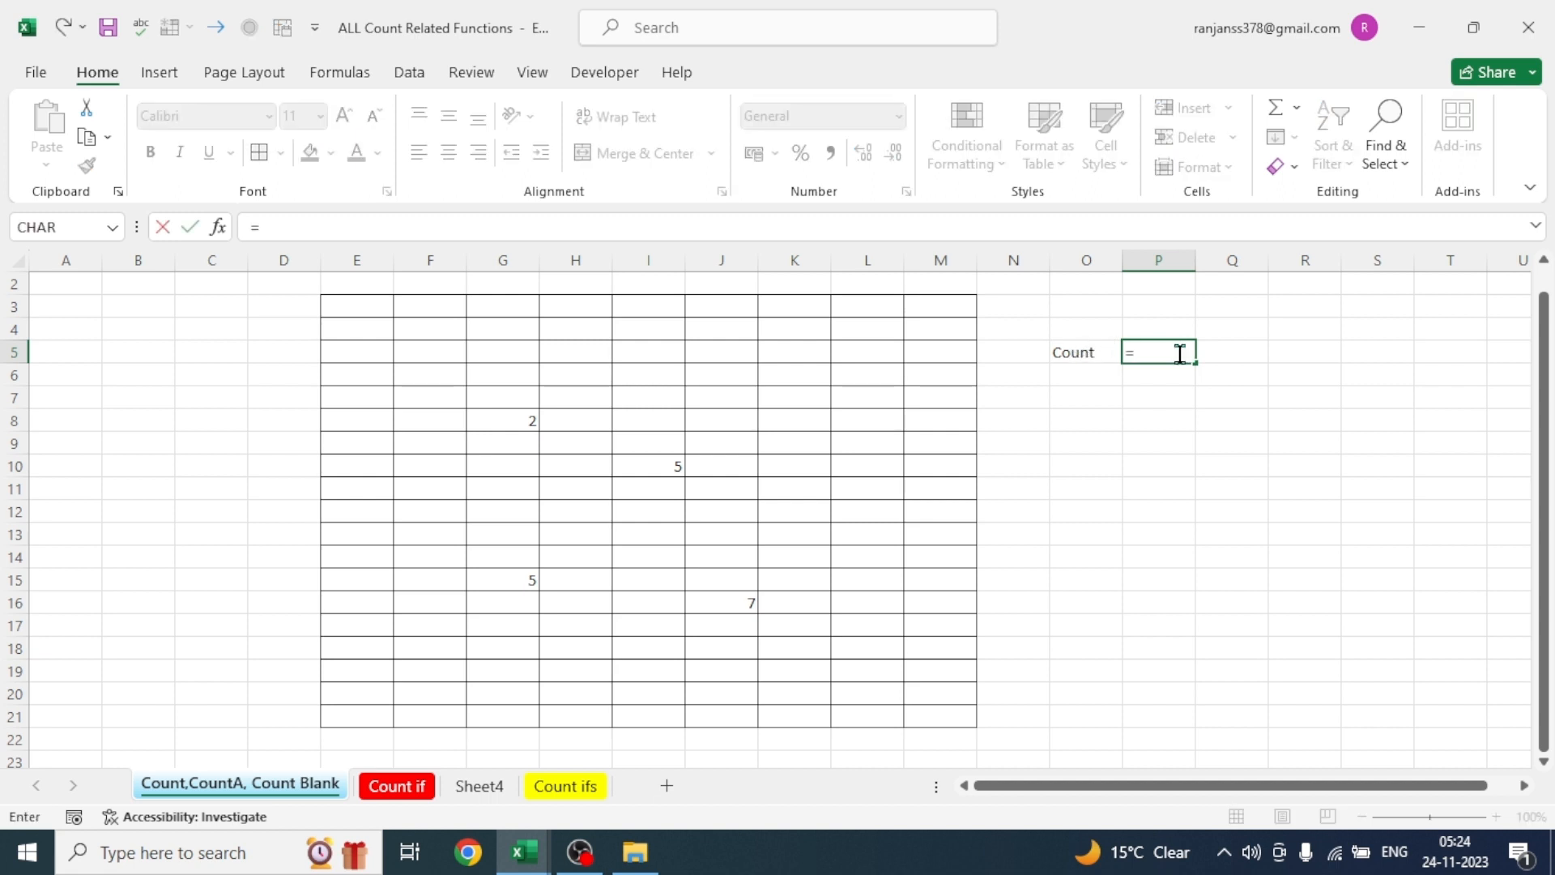
text(t)
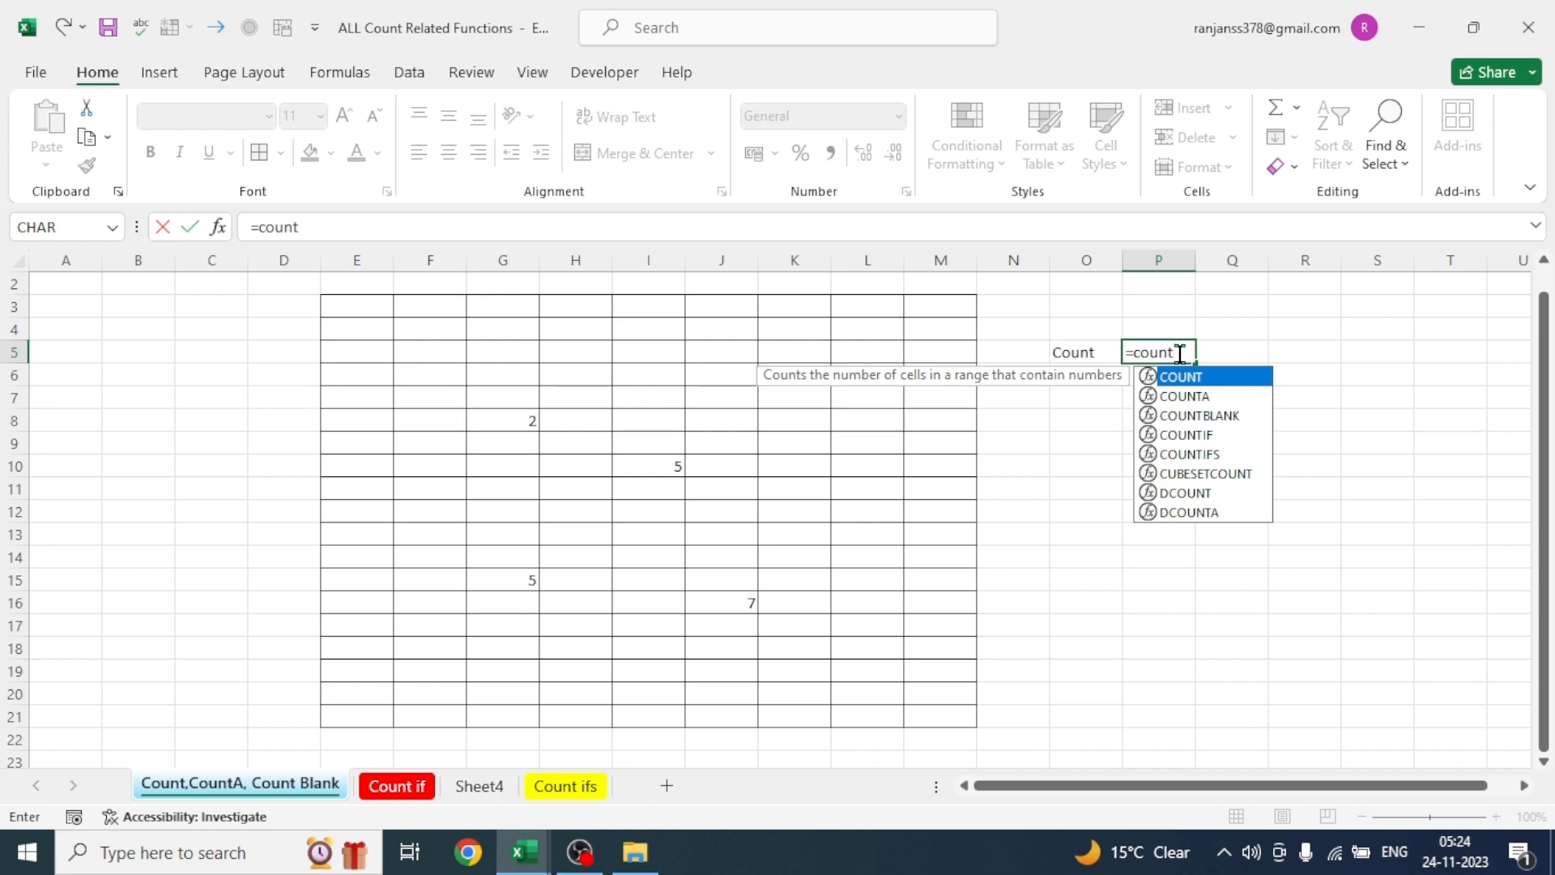
key(Tab)
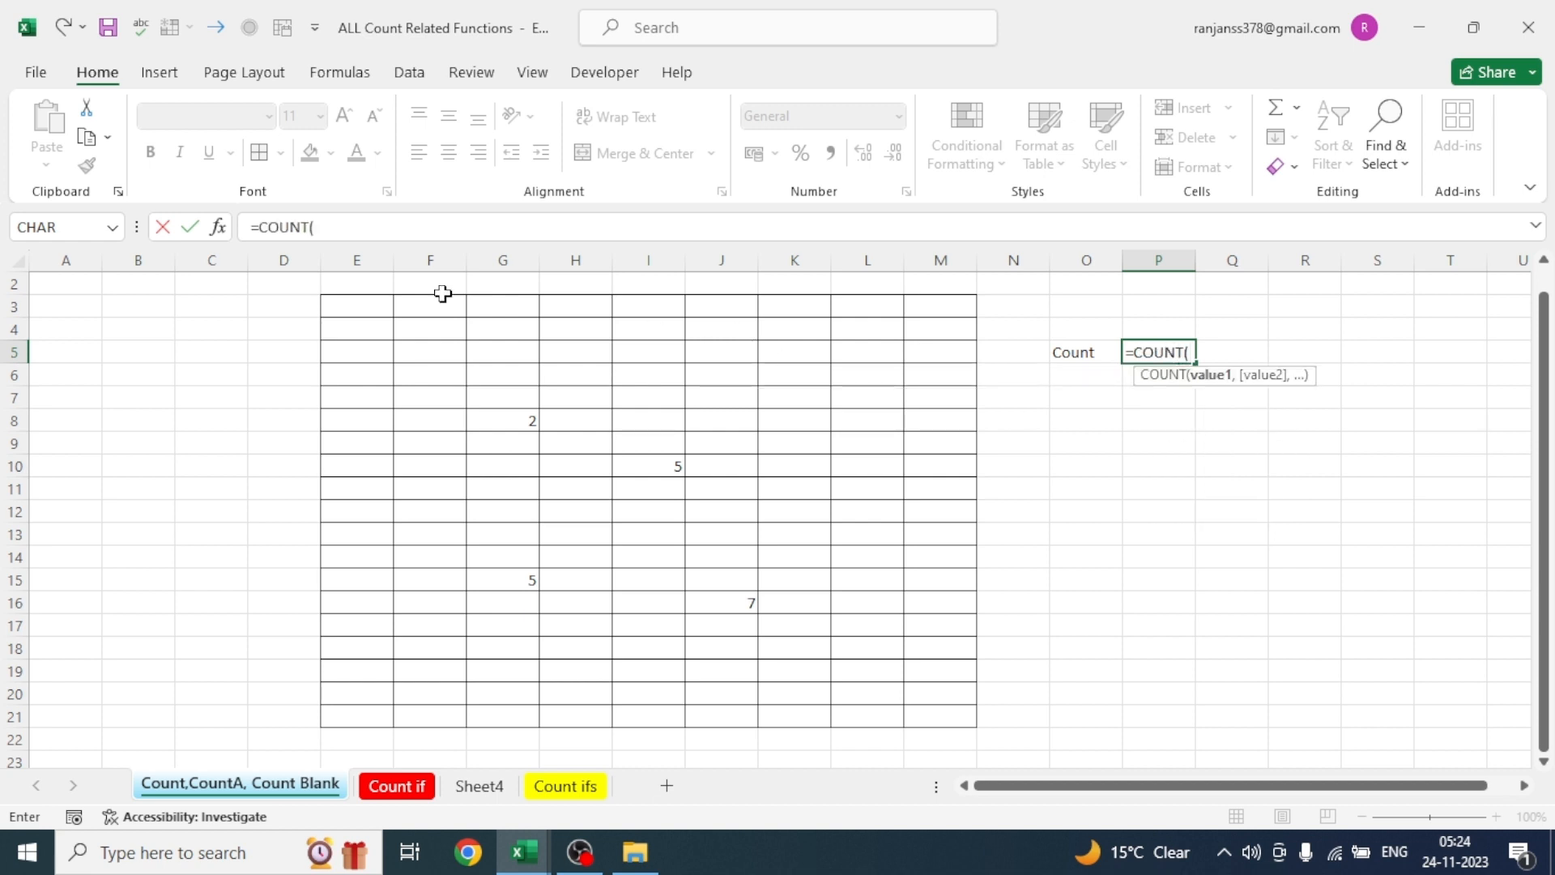
drag(354, 313, 933, 710)
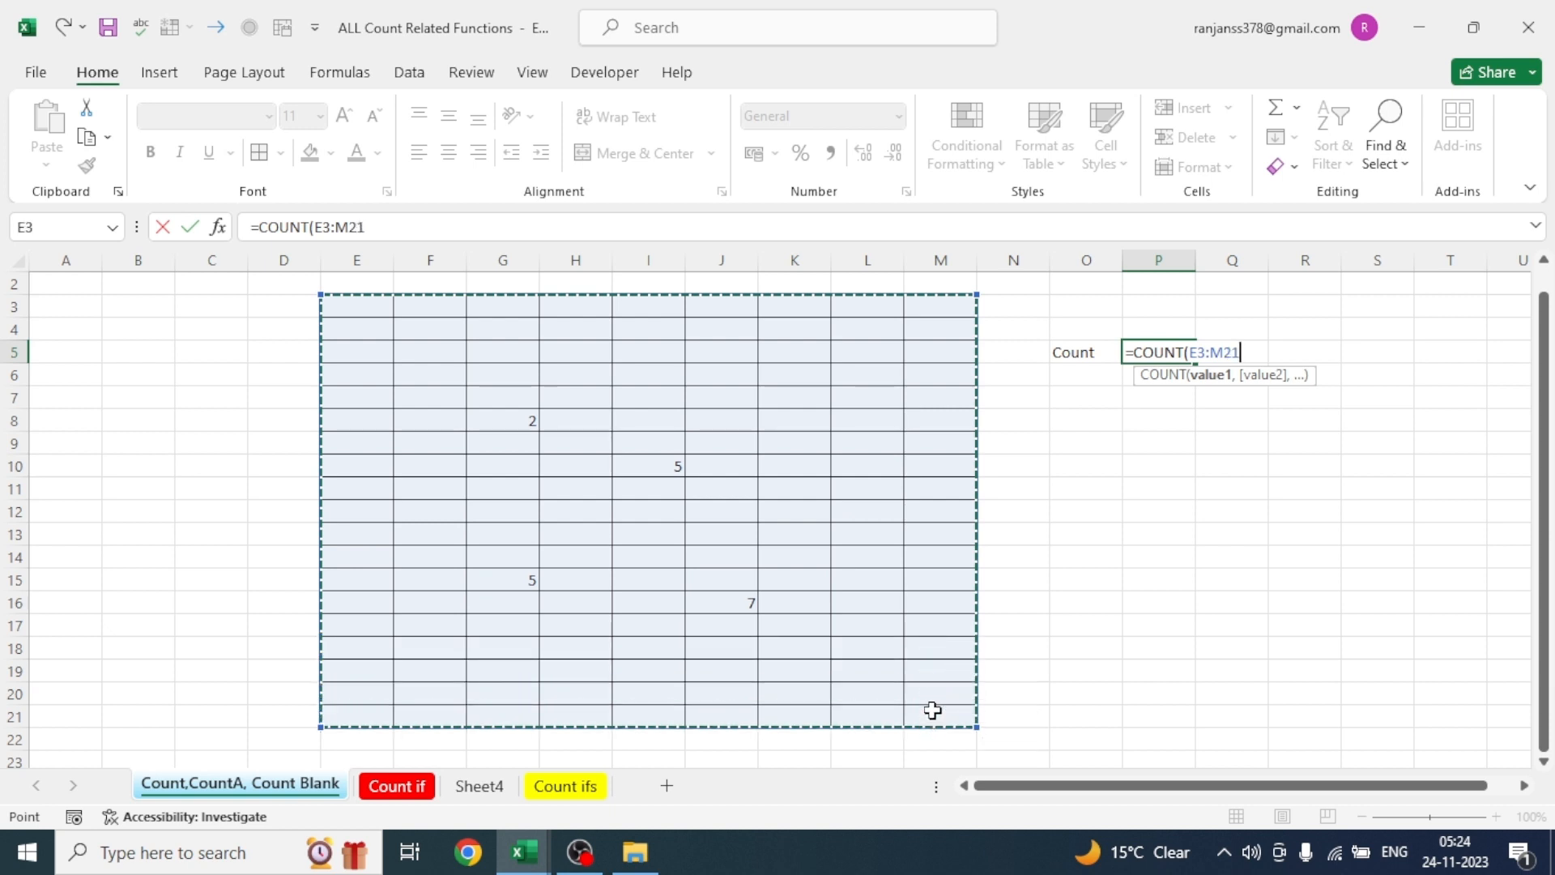
text())
key(Return)
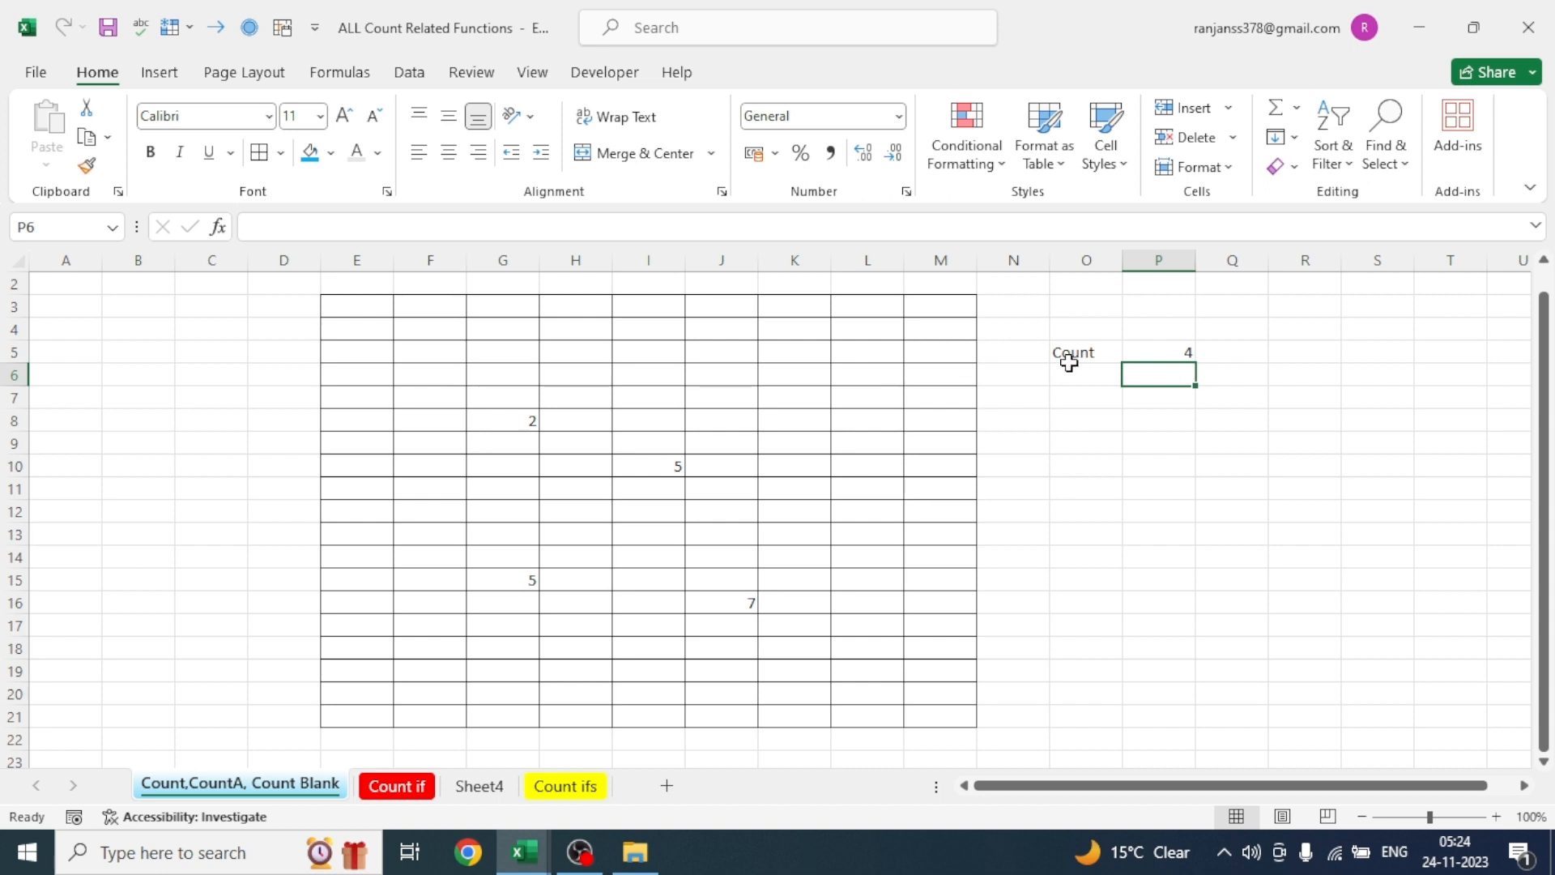
click(1162, 353)
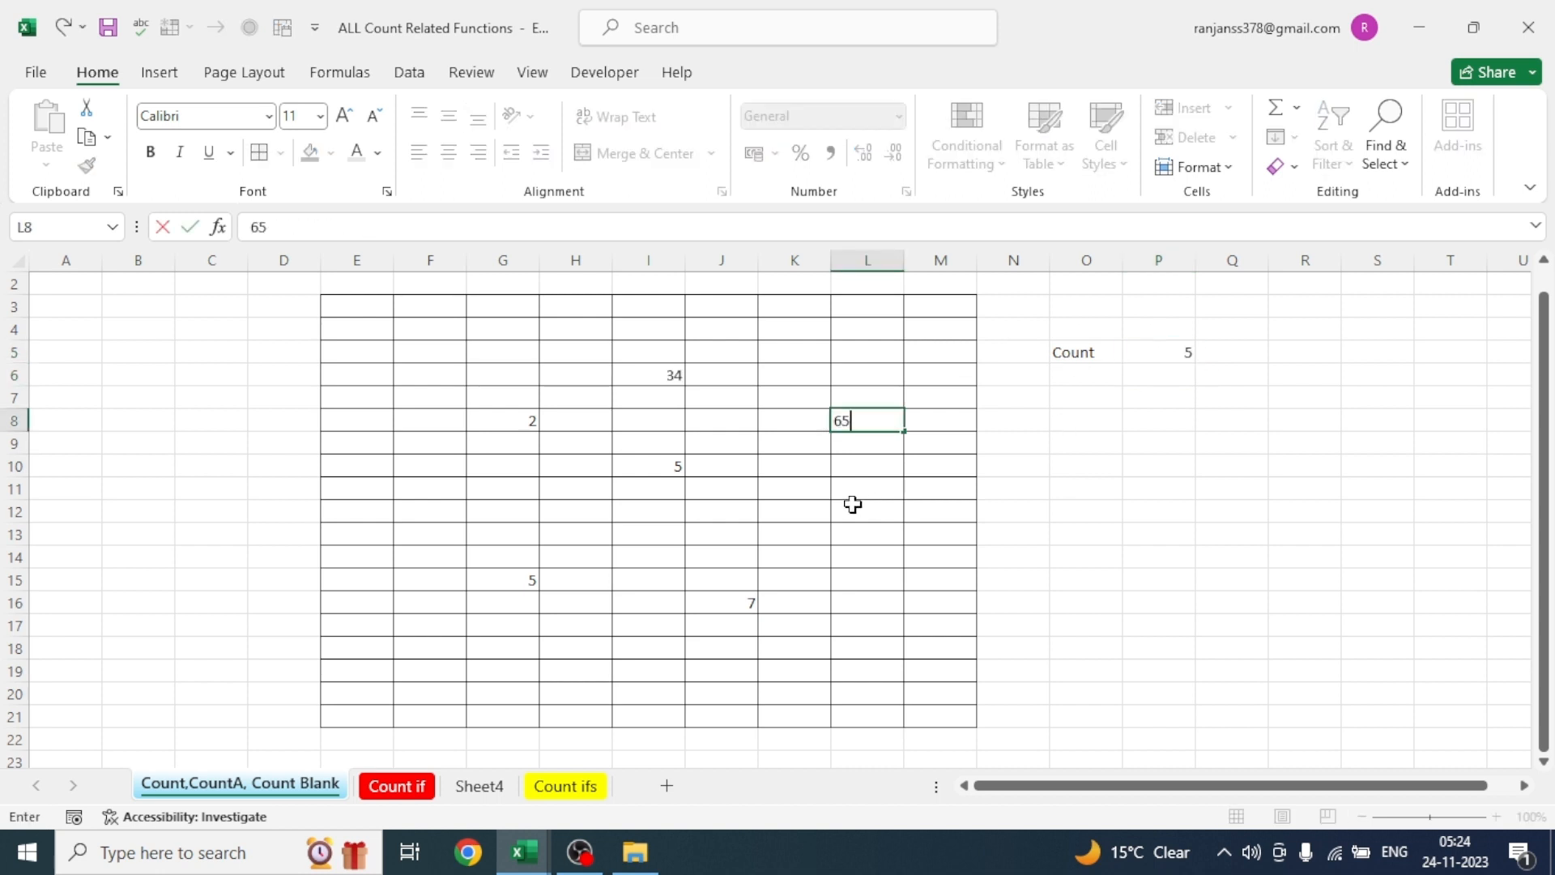
- Add more numbers to the bordered range: 34 in I6, 65 in L8 and 65 in K12
click(850, 507)
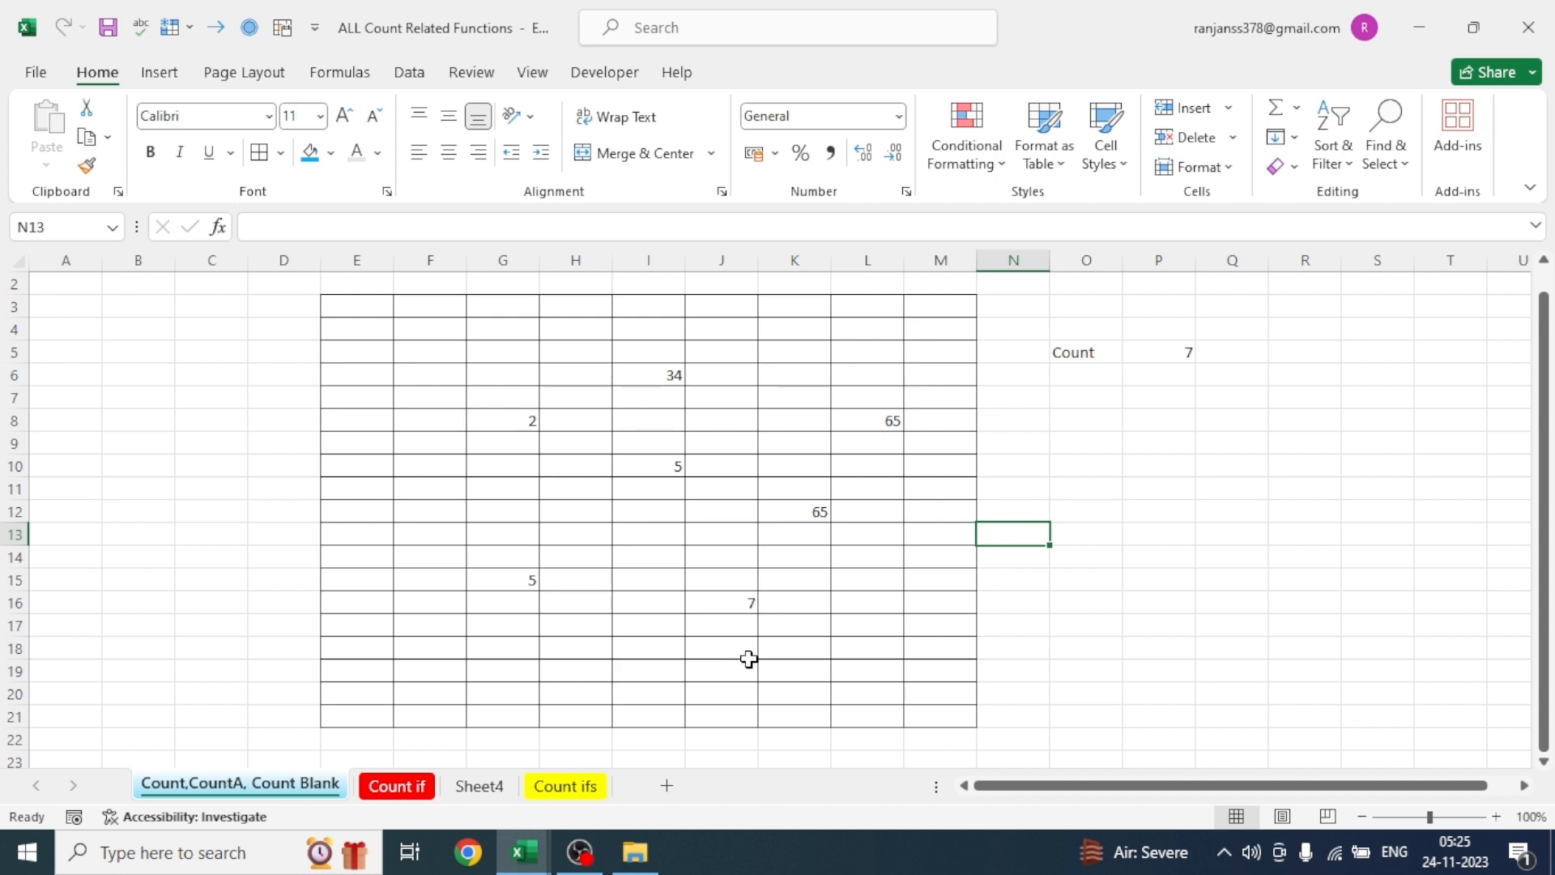
click(736, 404)
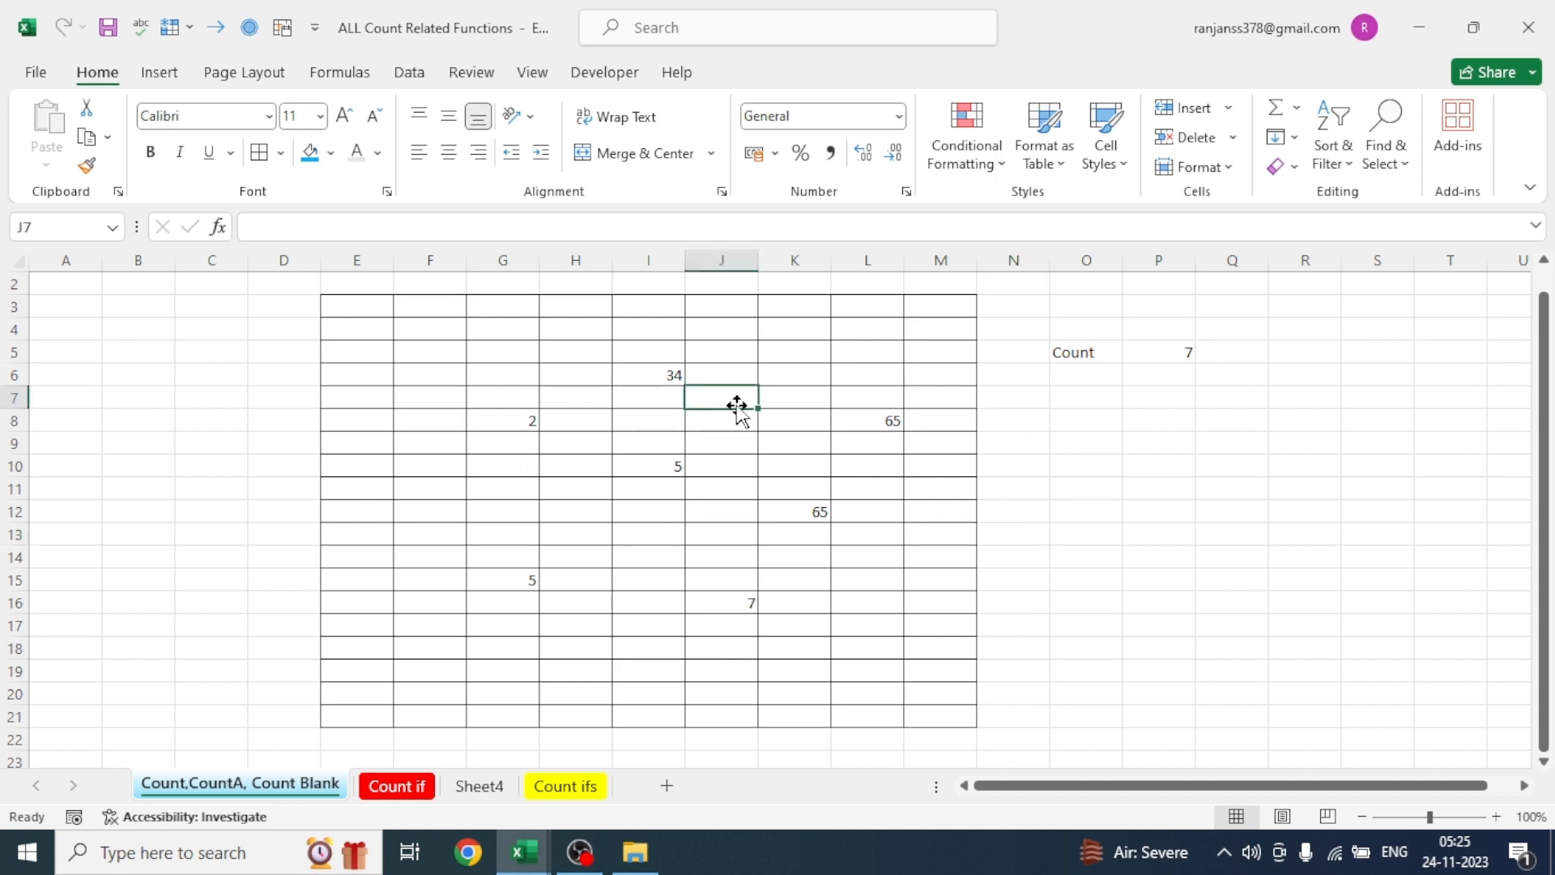
- Add letters to scattered cells of the bordered range: P in J7, A in H12, P in J13 and P in L16
text(P)
click(598, 521)
text(A)
click(716, 535)
text(P)
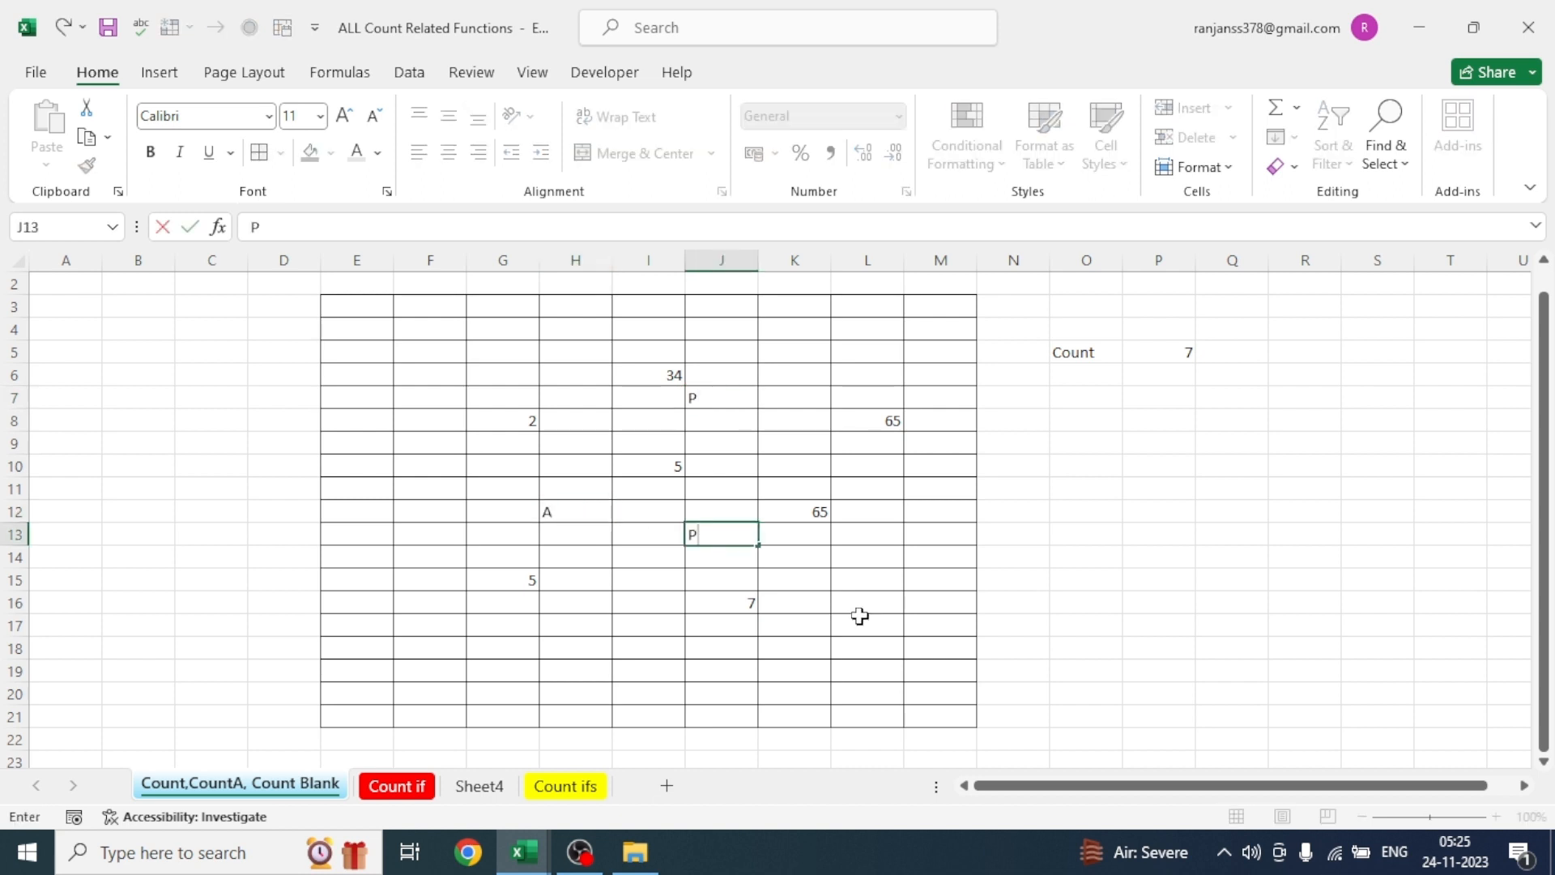
click(861, 613)
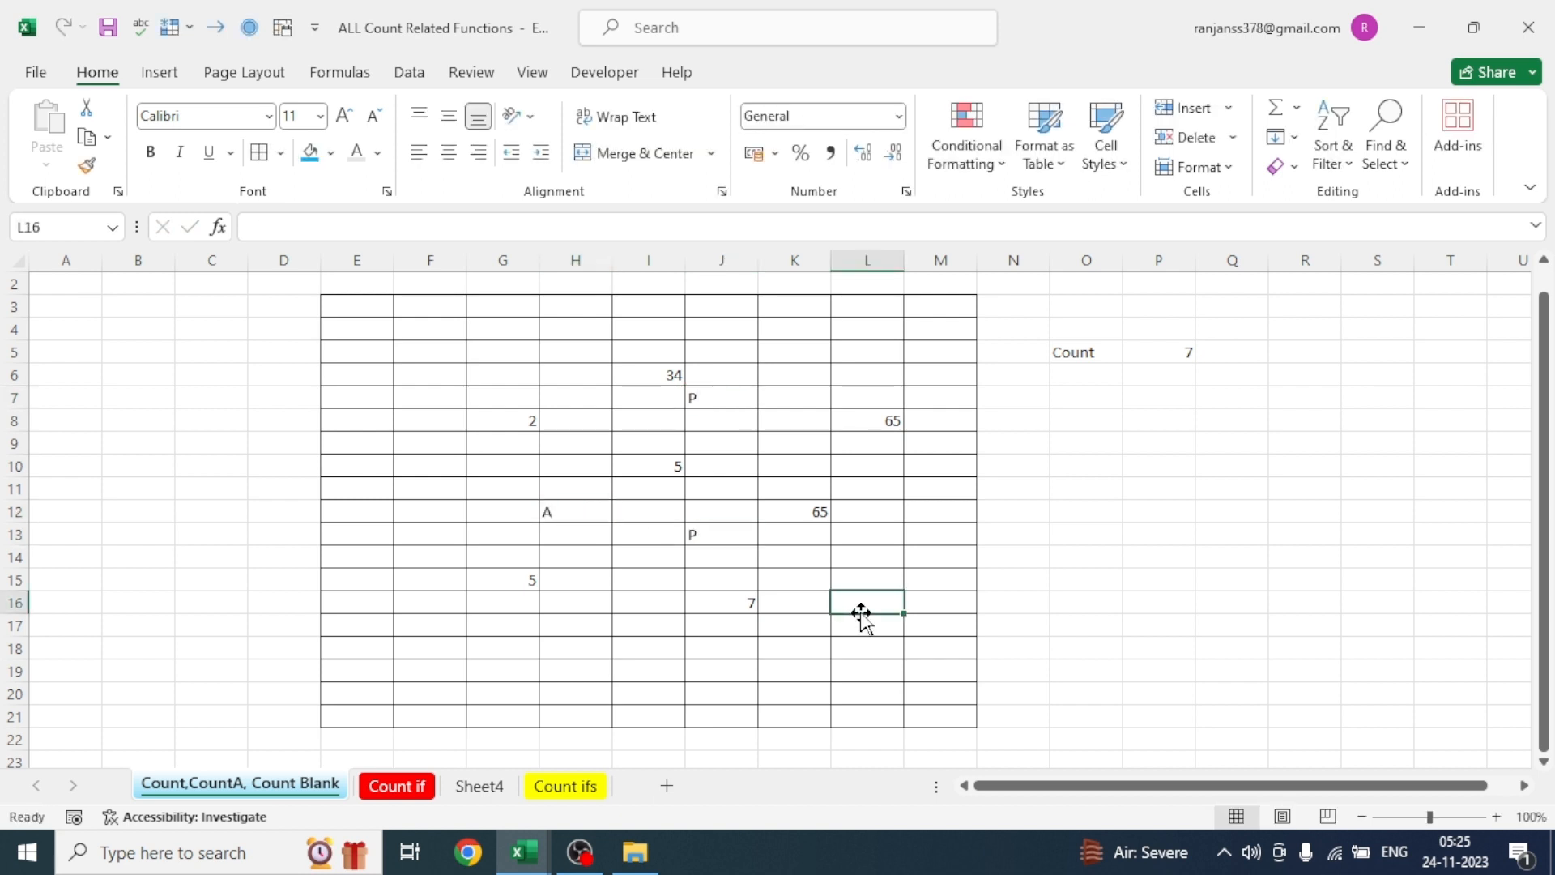
text(P)
click(808, 673)
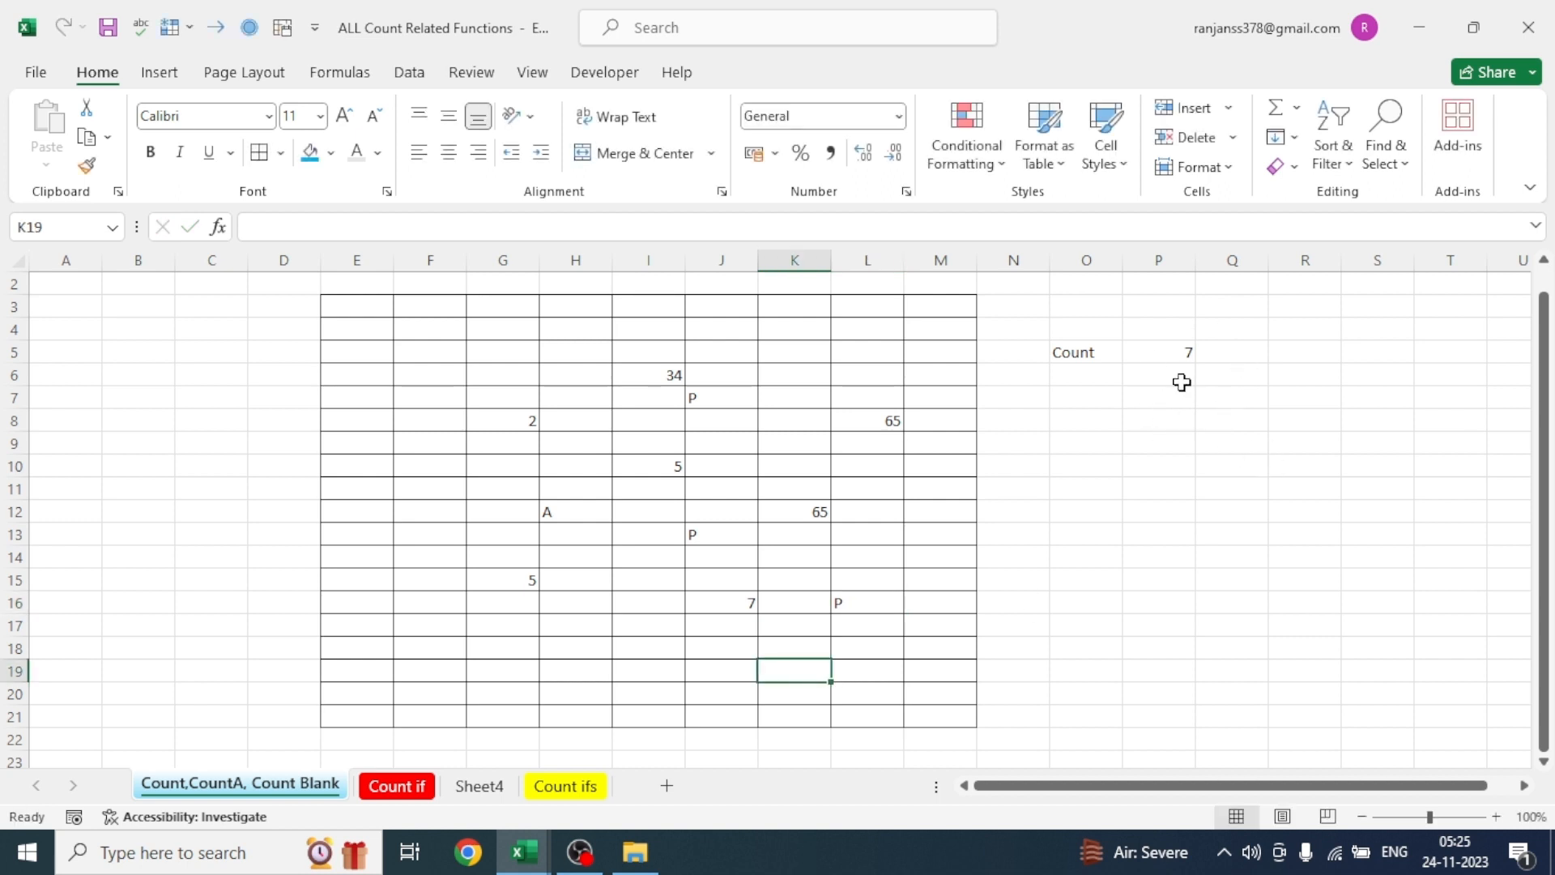
click(723, 510)
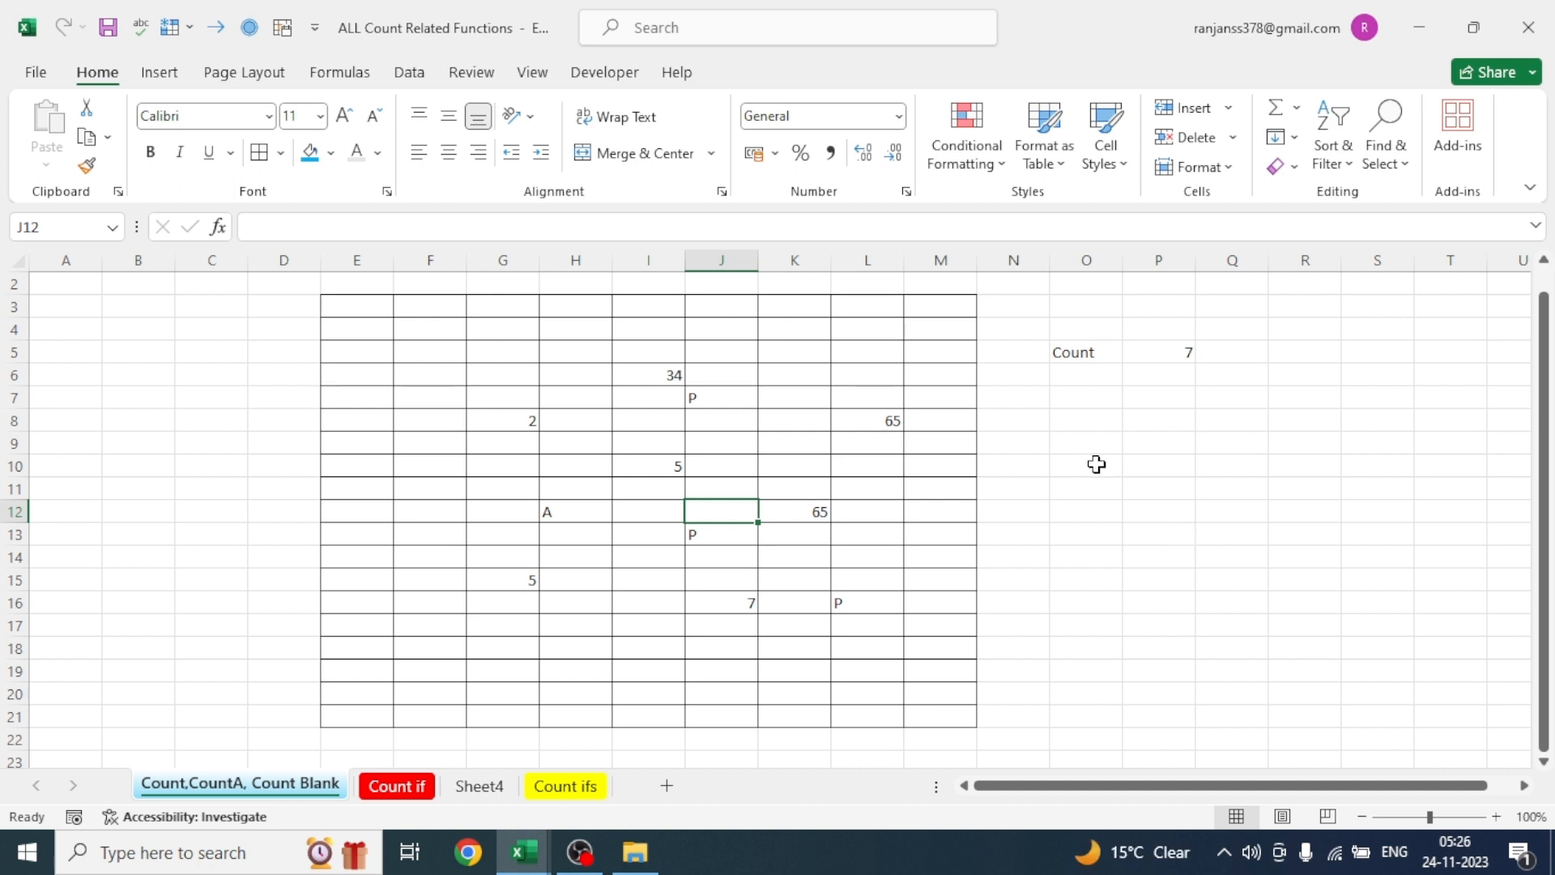
- Label O8 "COUNTA" and enter =COUNTA(E3:M21) in P8 to count the non-empty cells of the bordered range
click(1077, 421)
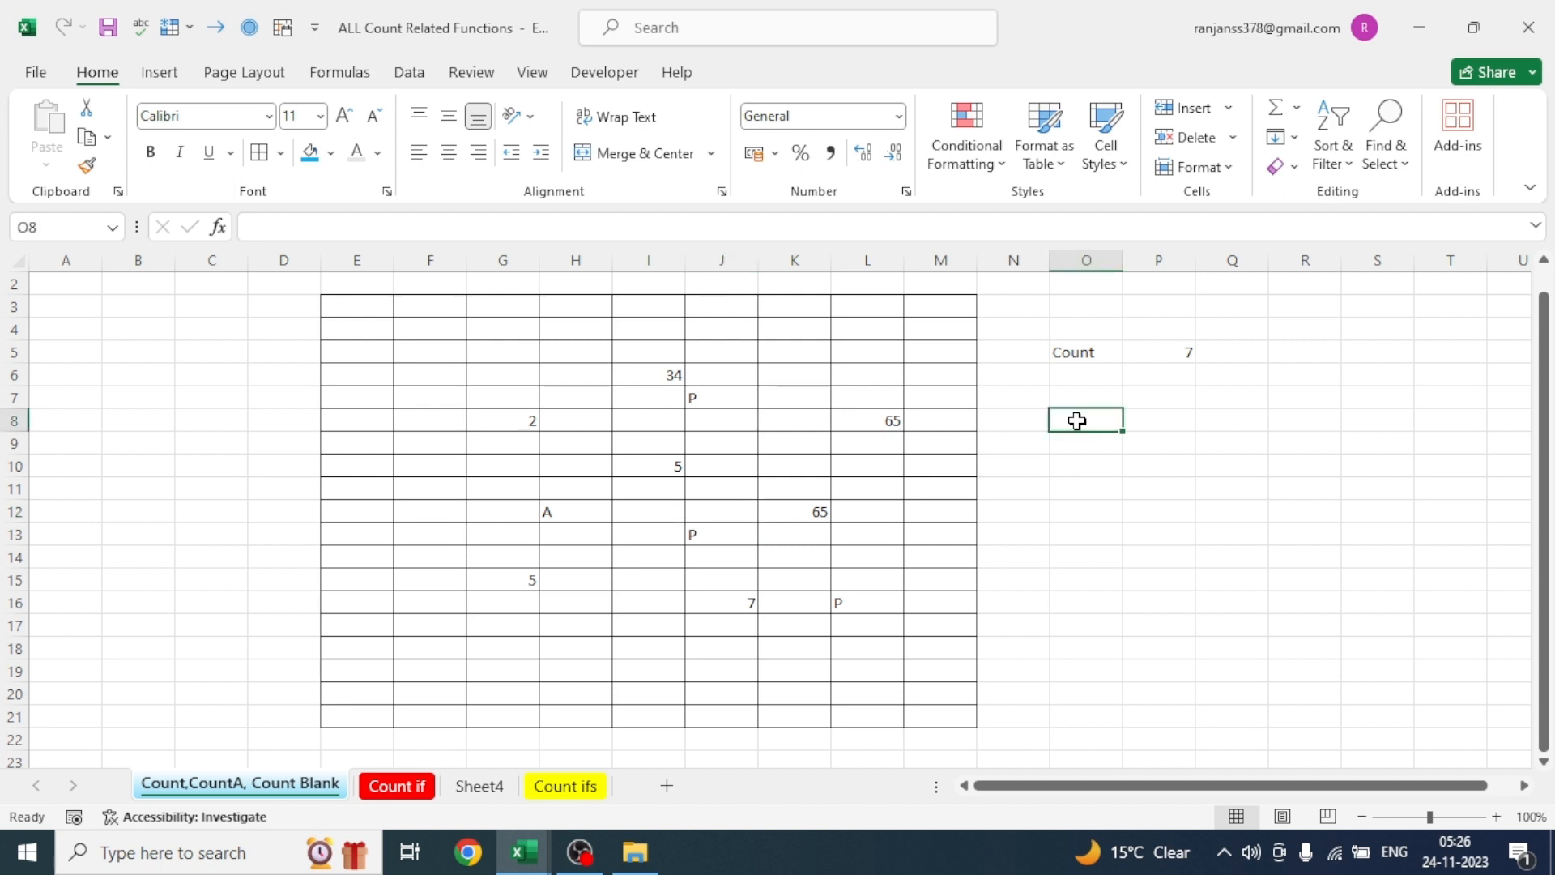
text(COUNTA)
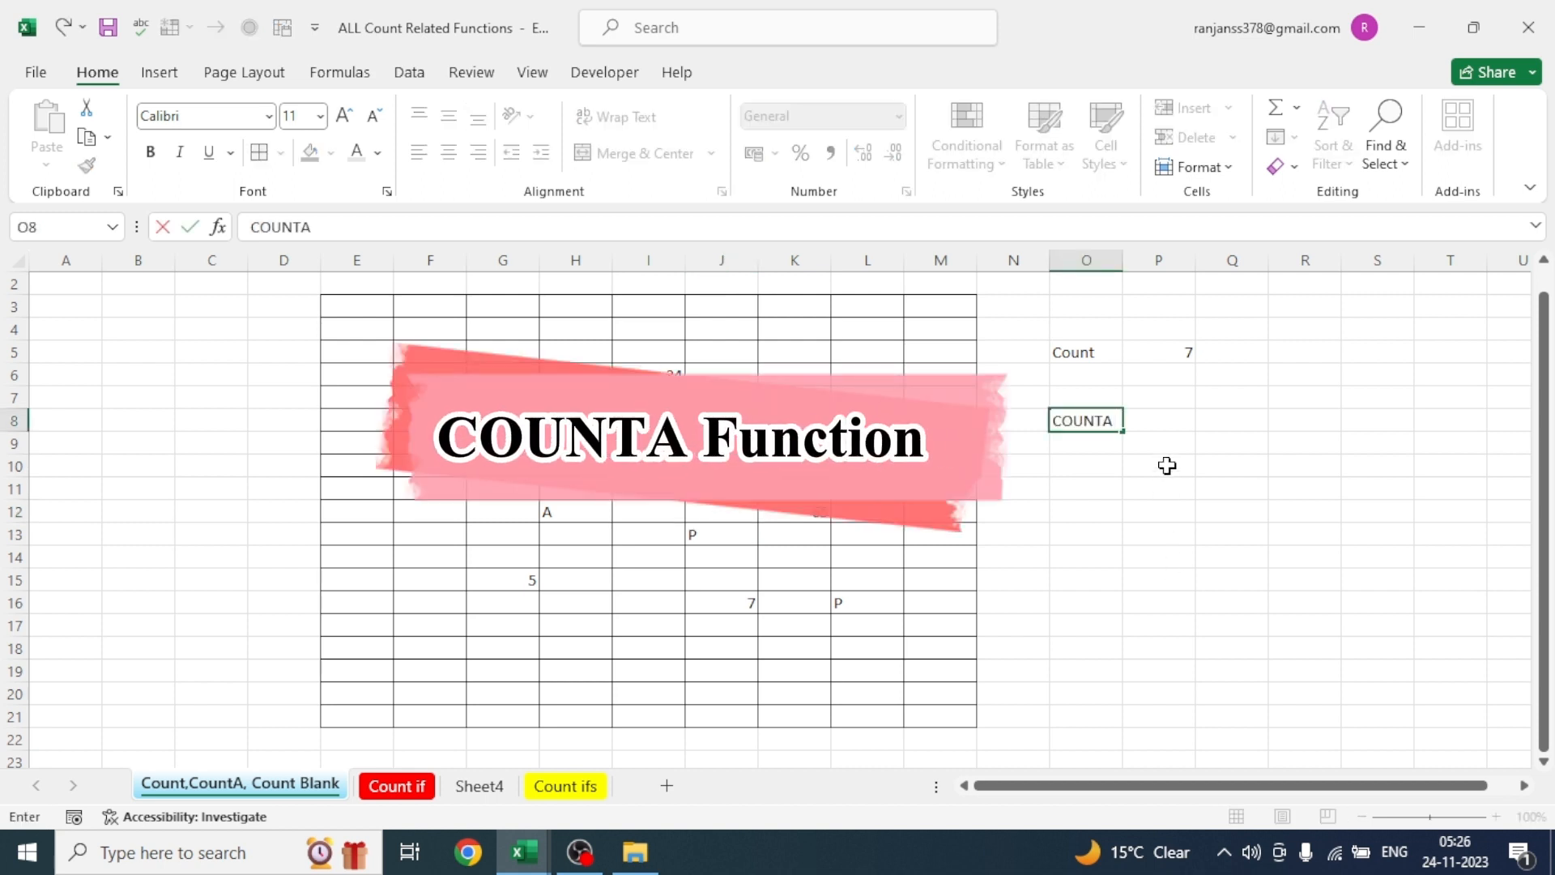
click(1170, 414)
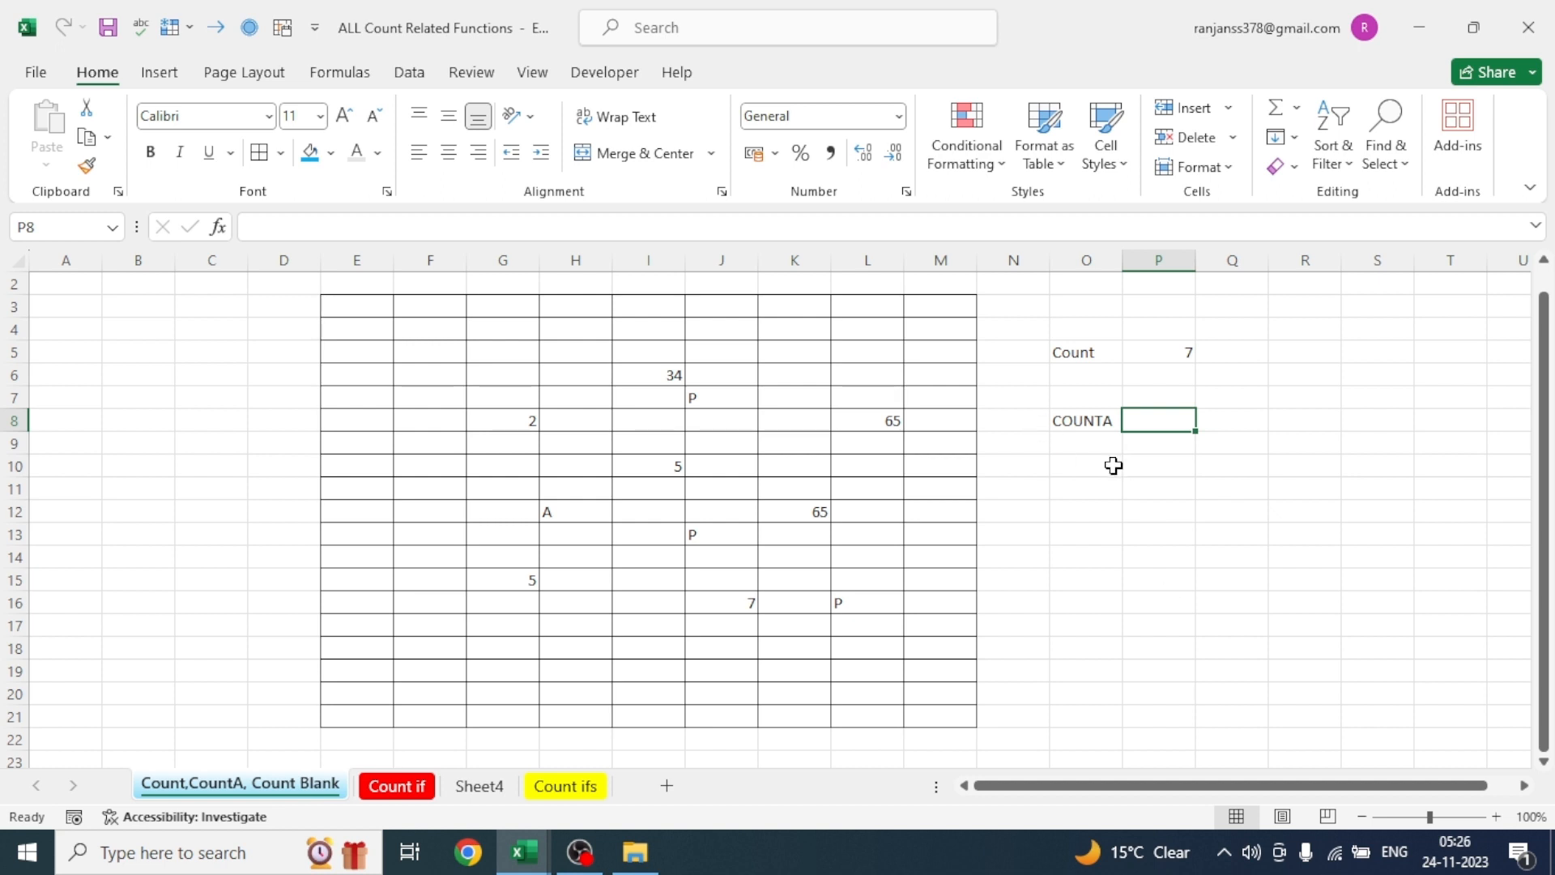
text(=)
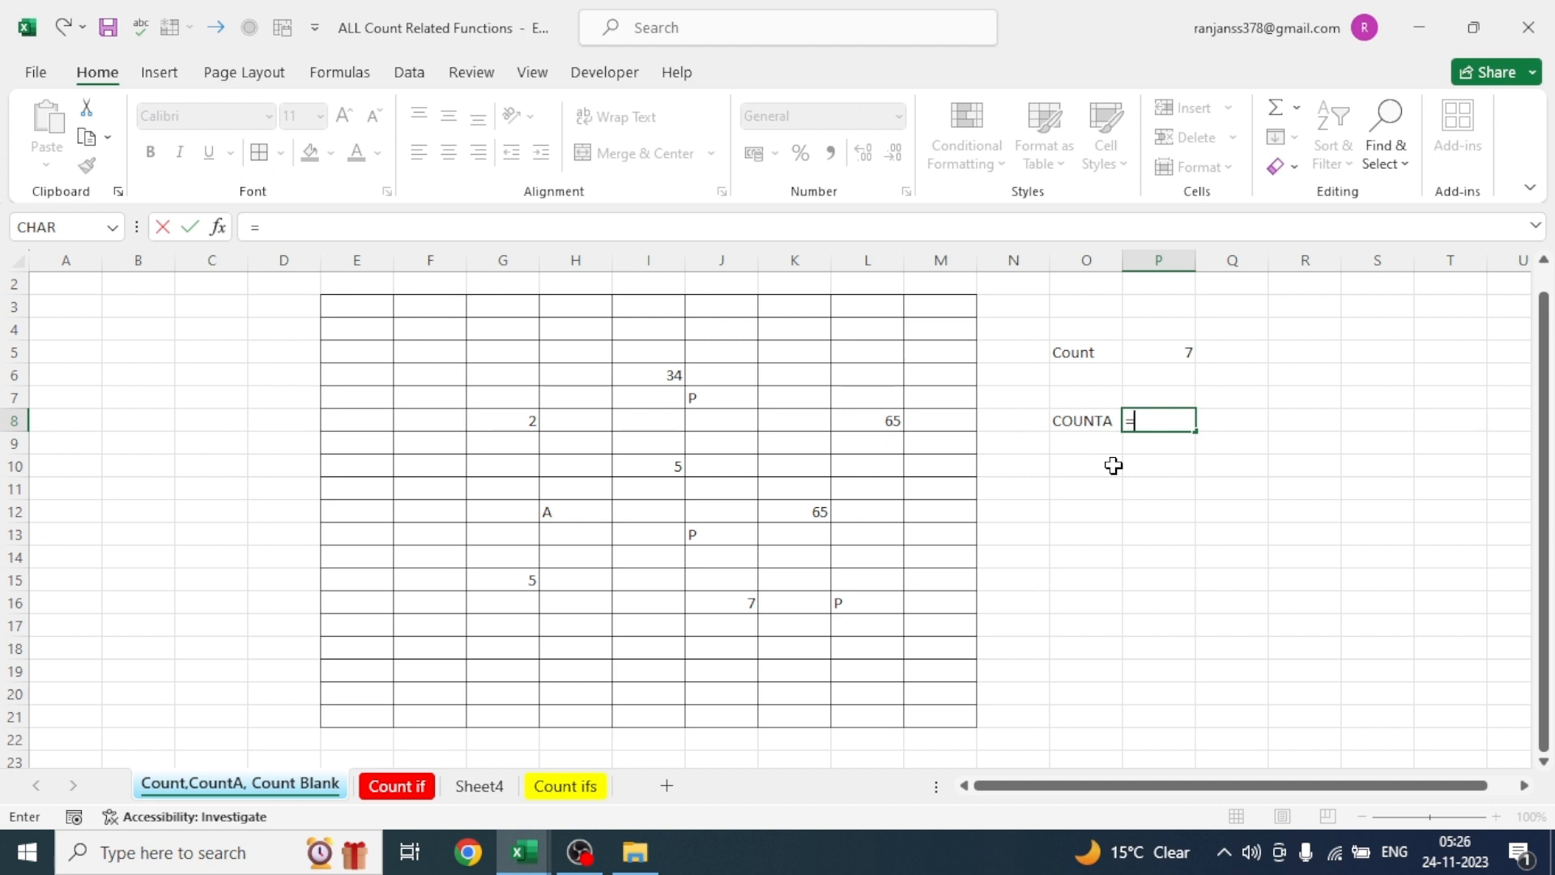
text(COUNT)
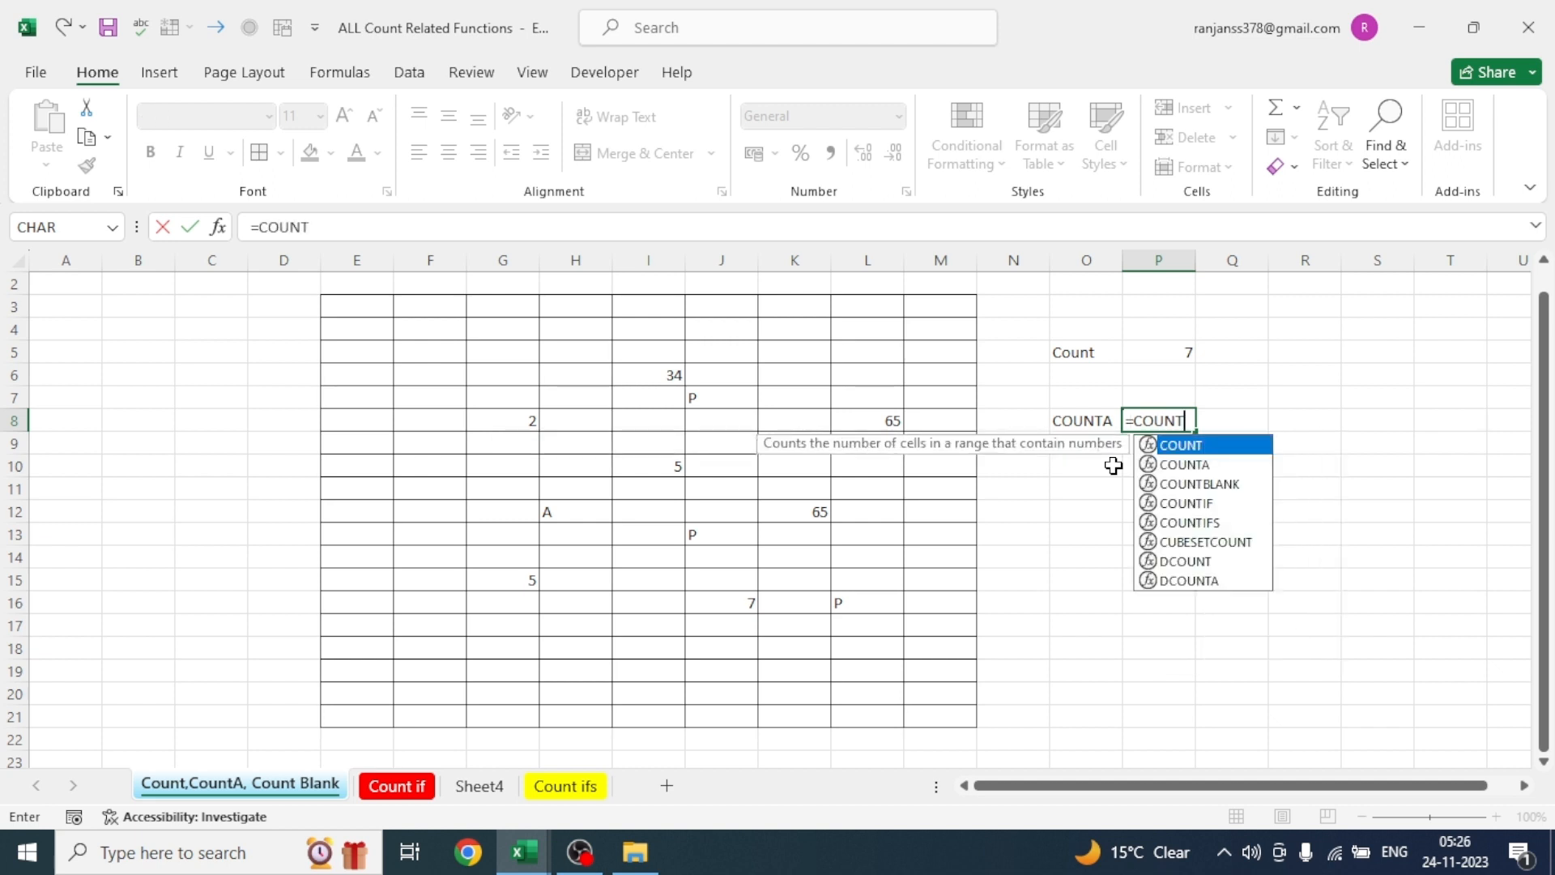
key(Down)
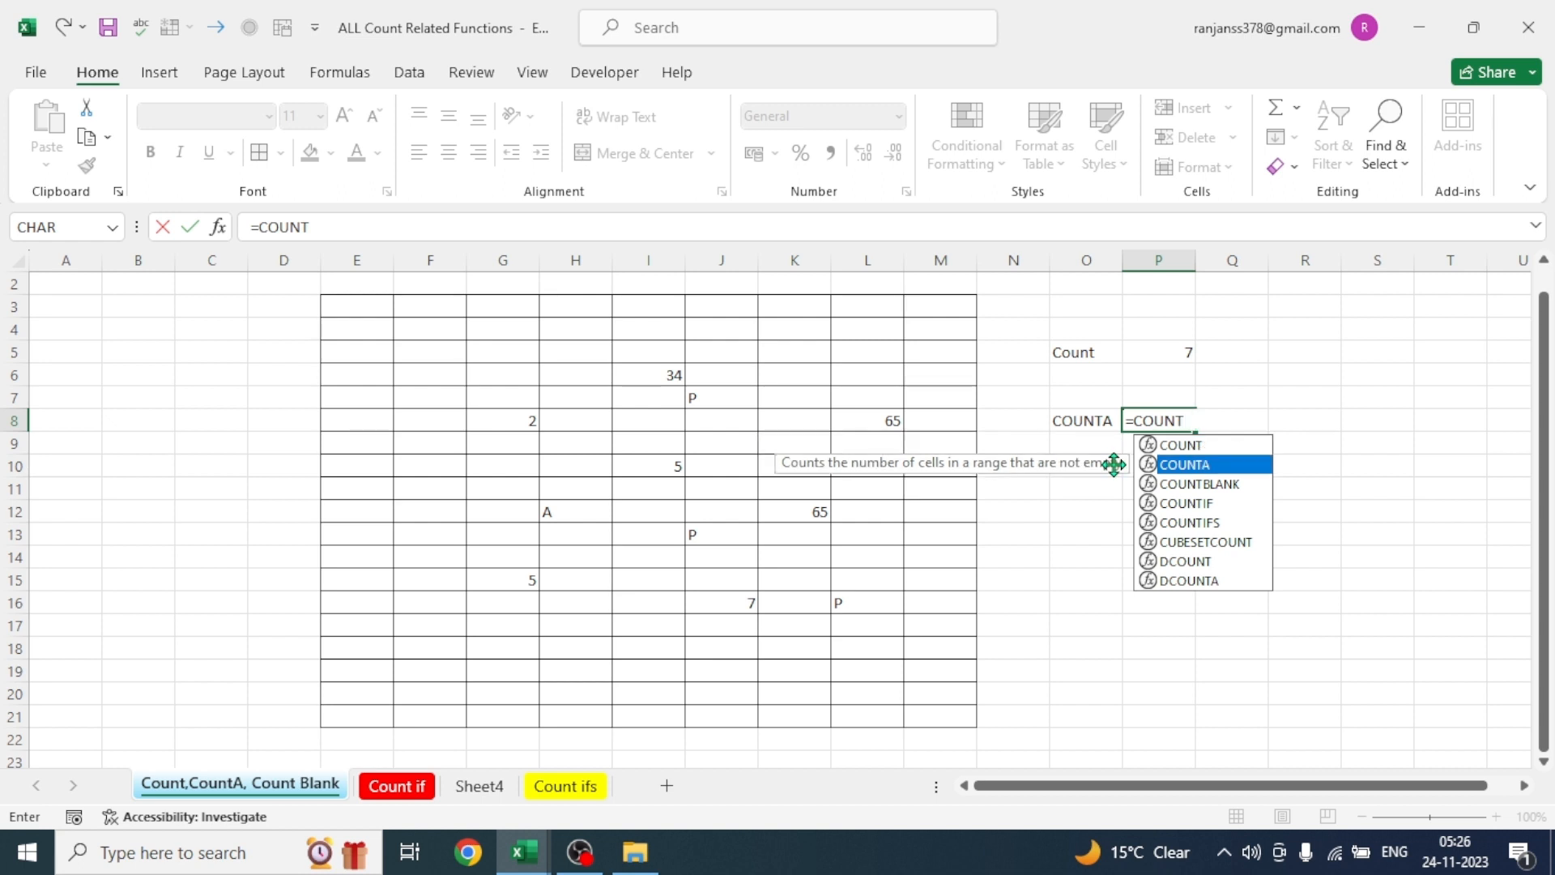
key(Tab)
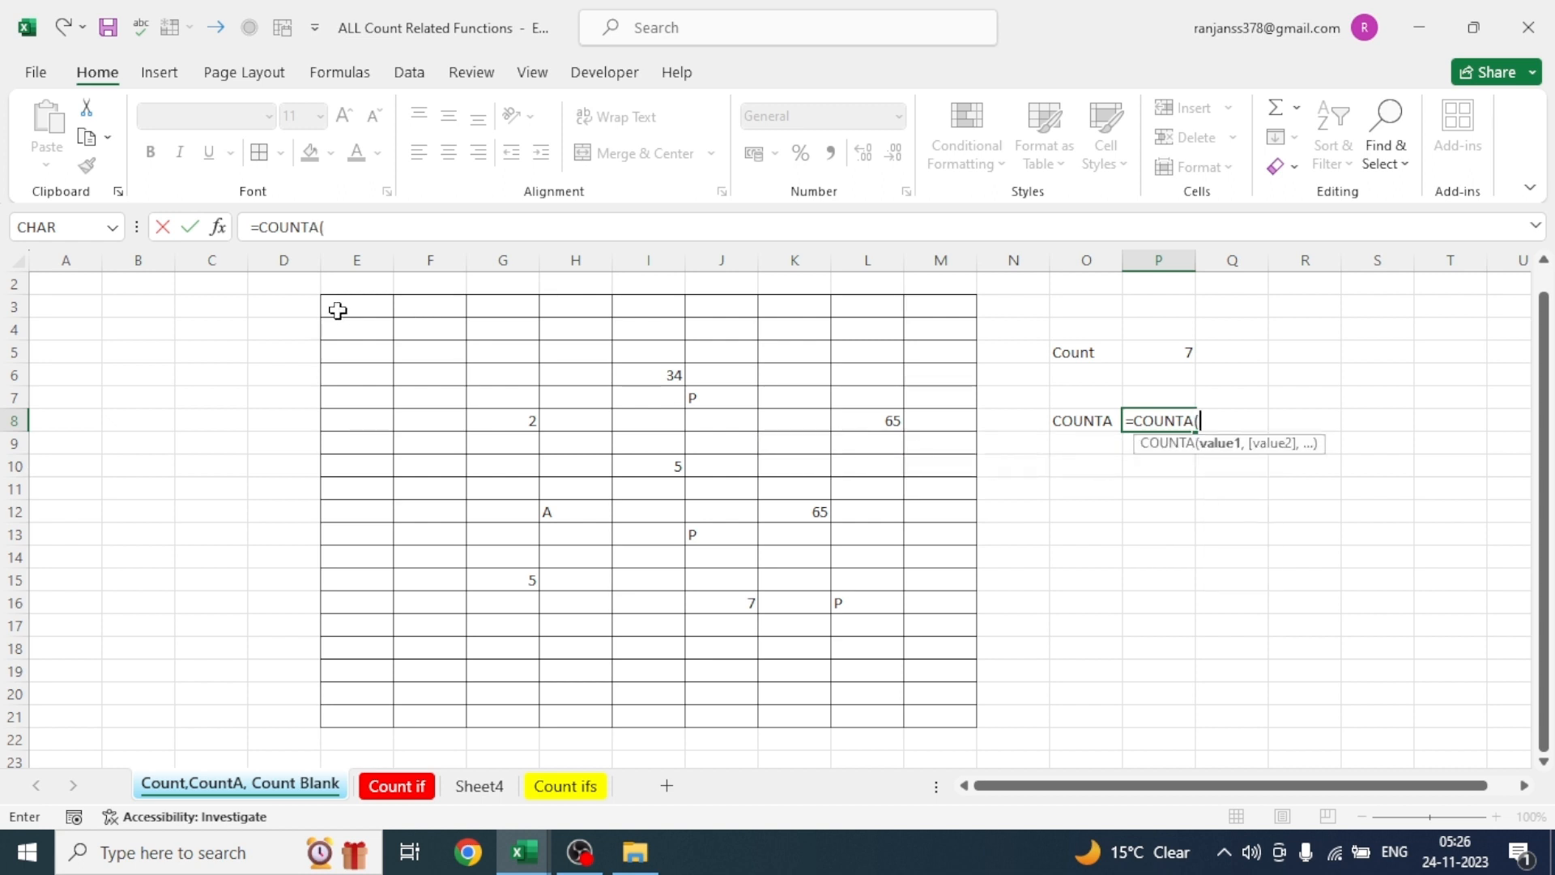
drag(337, 308, 916, 726)
text())
key(Return)
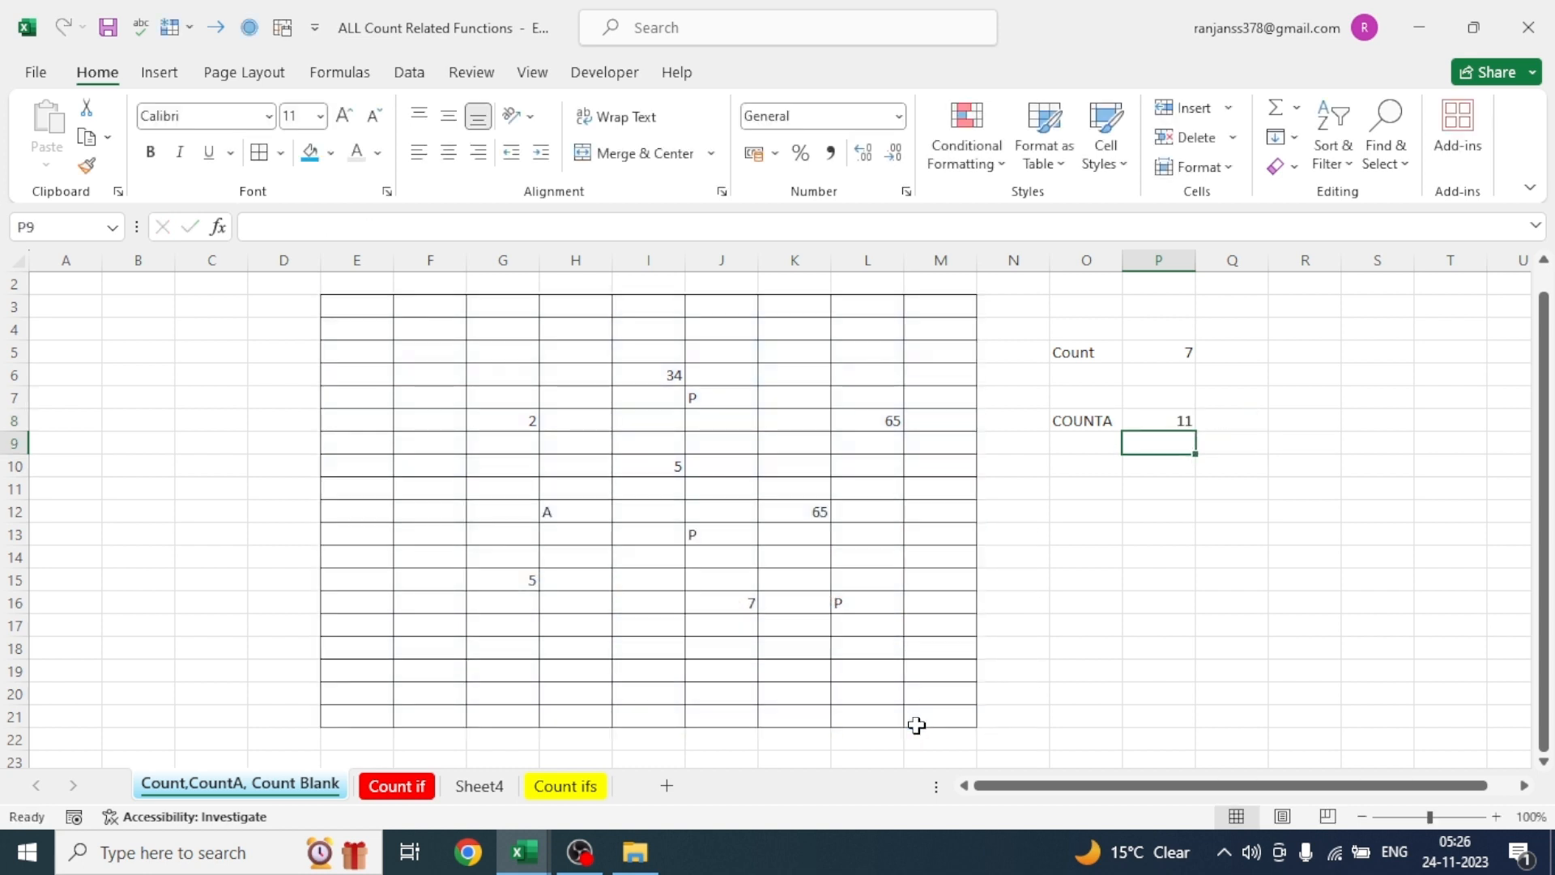
- Check the COUNTA formula in P8 against the filled cells of the bordered range
click(1084, 603)
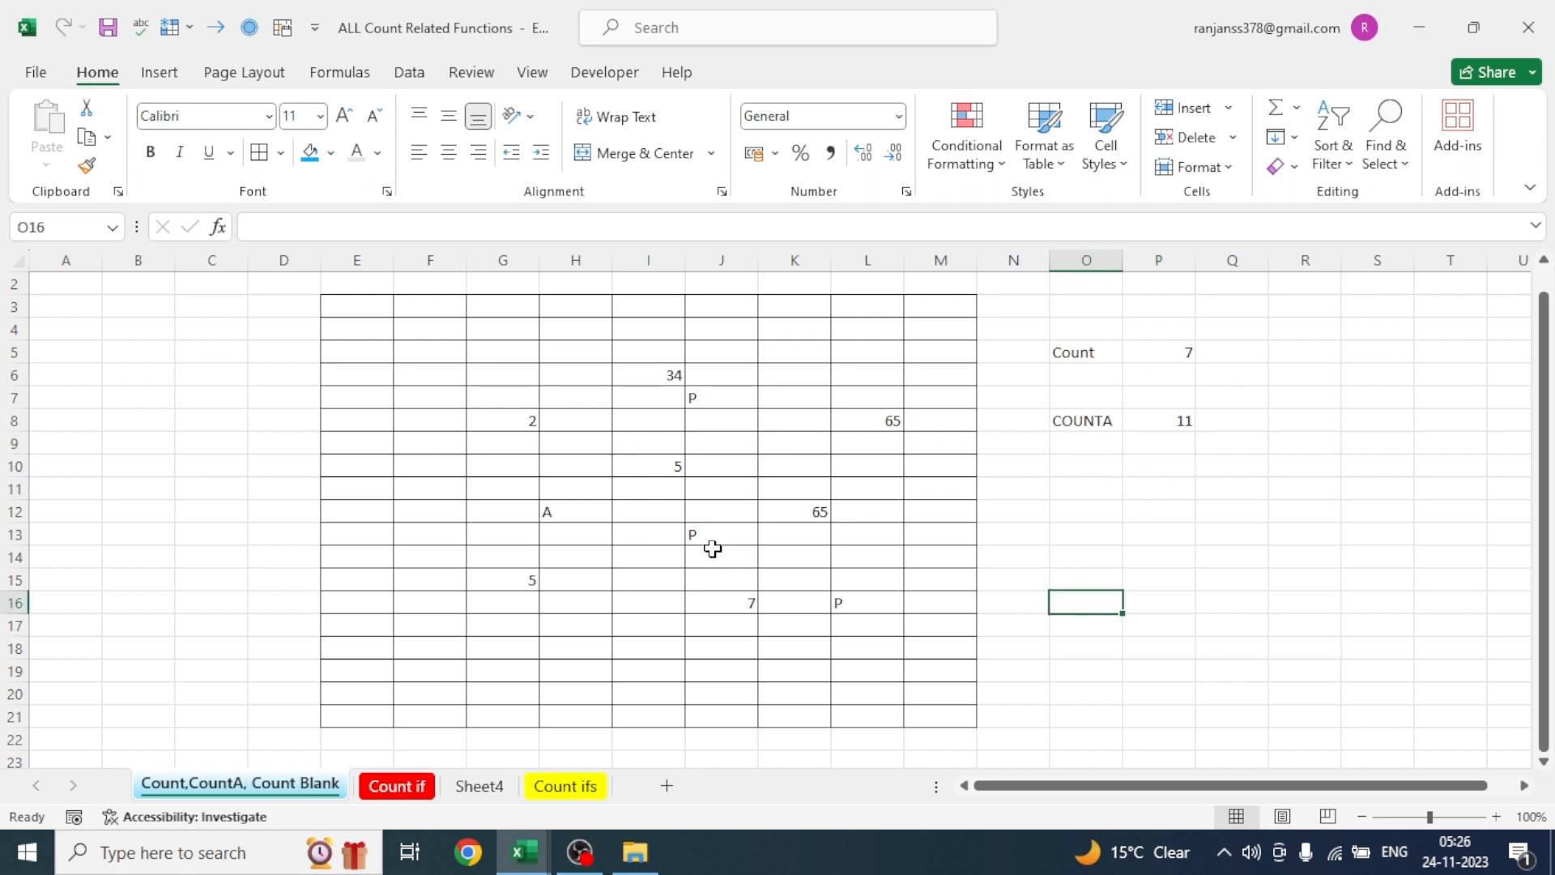
click(1176, 427)
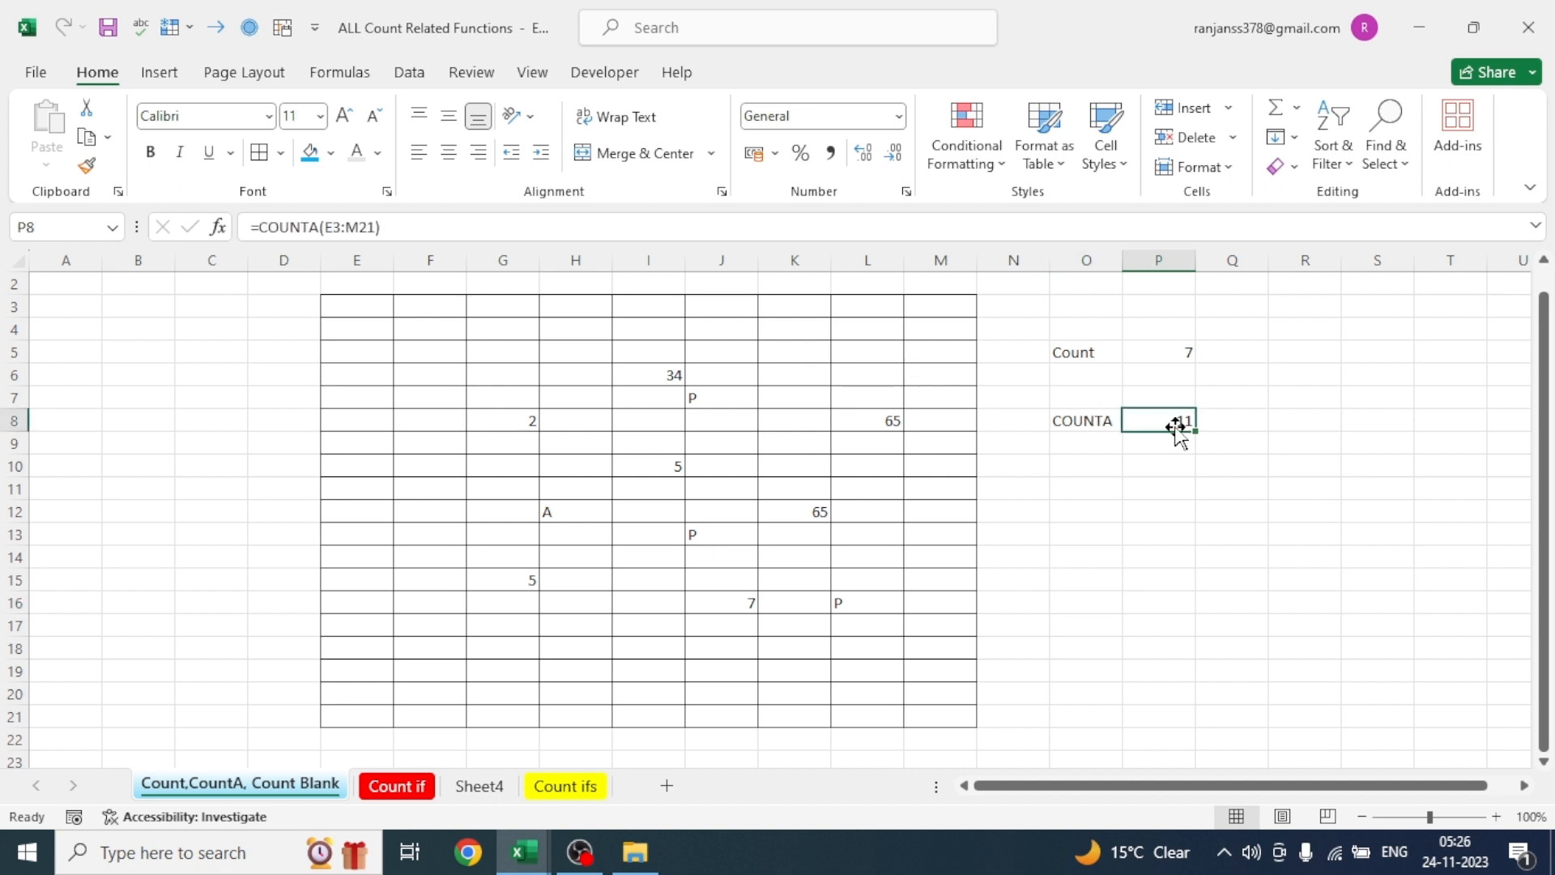
click(1239, 467)
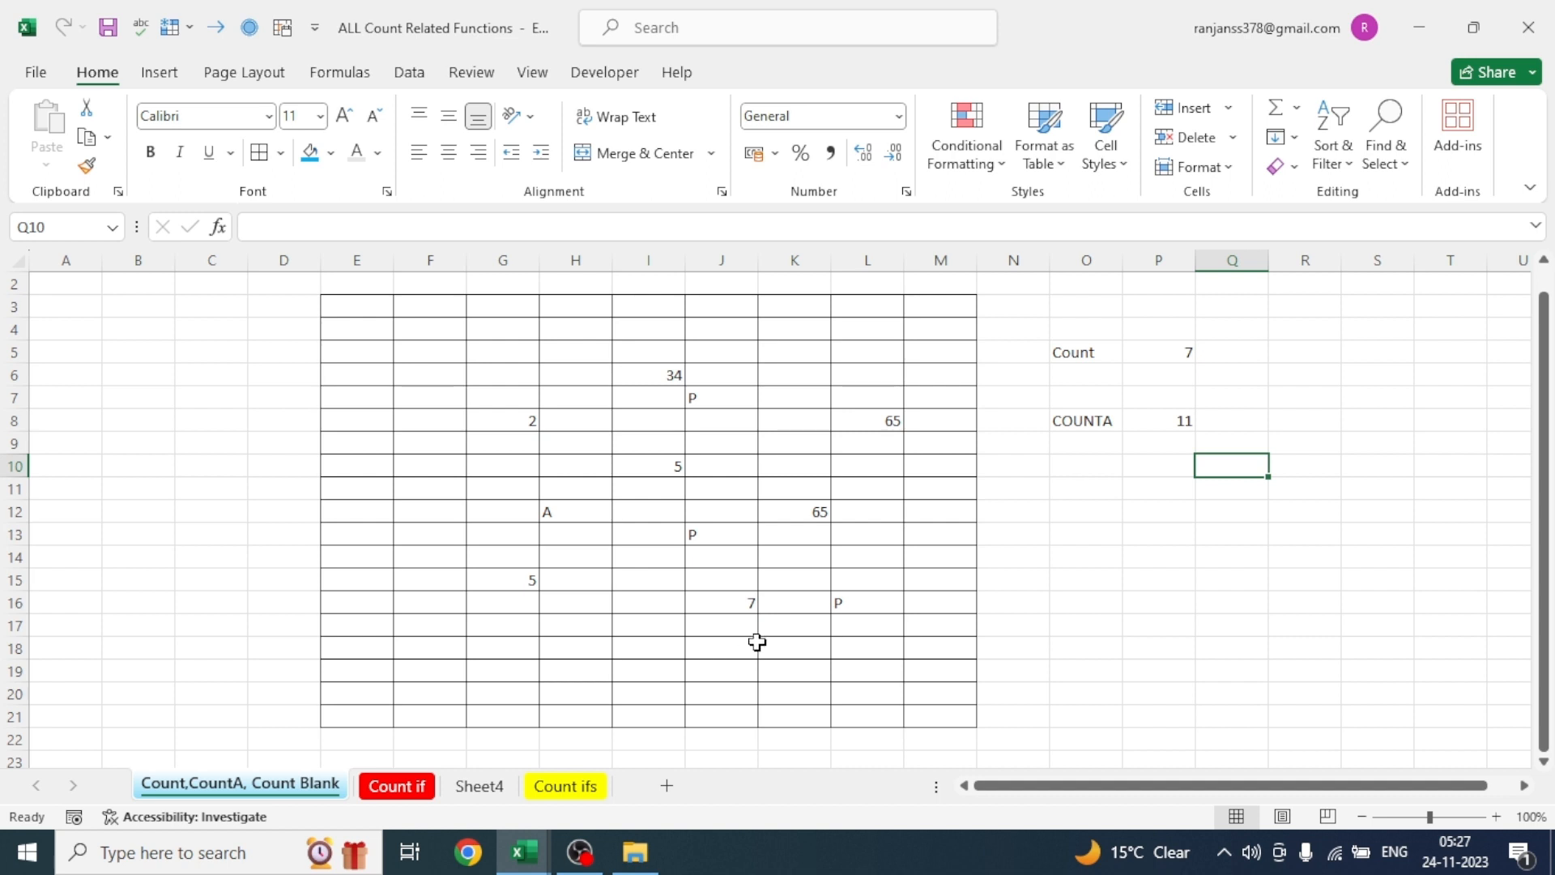
- Enter the formula =COUNTA(E3:M21)-COUNT(E3:M21) in P10 to count only the text cells of the bordered range
click(1087, 461)
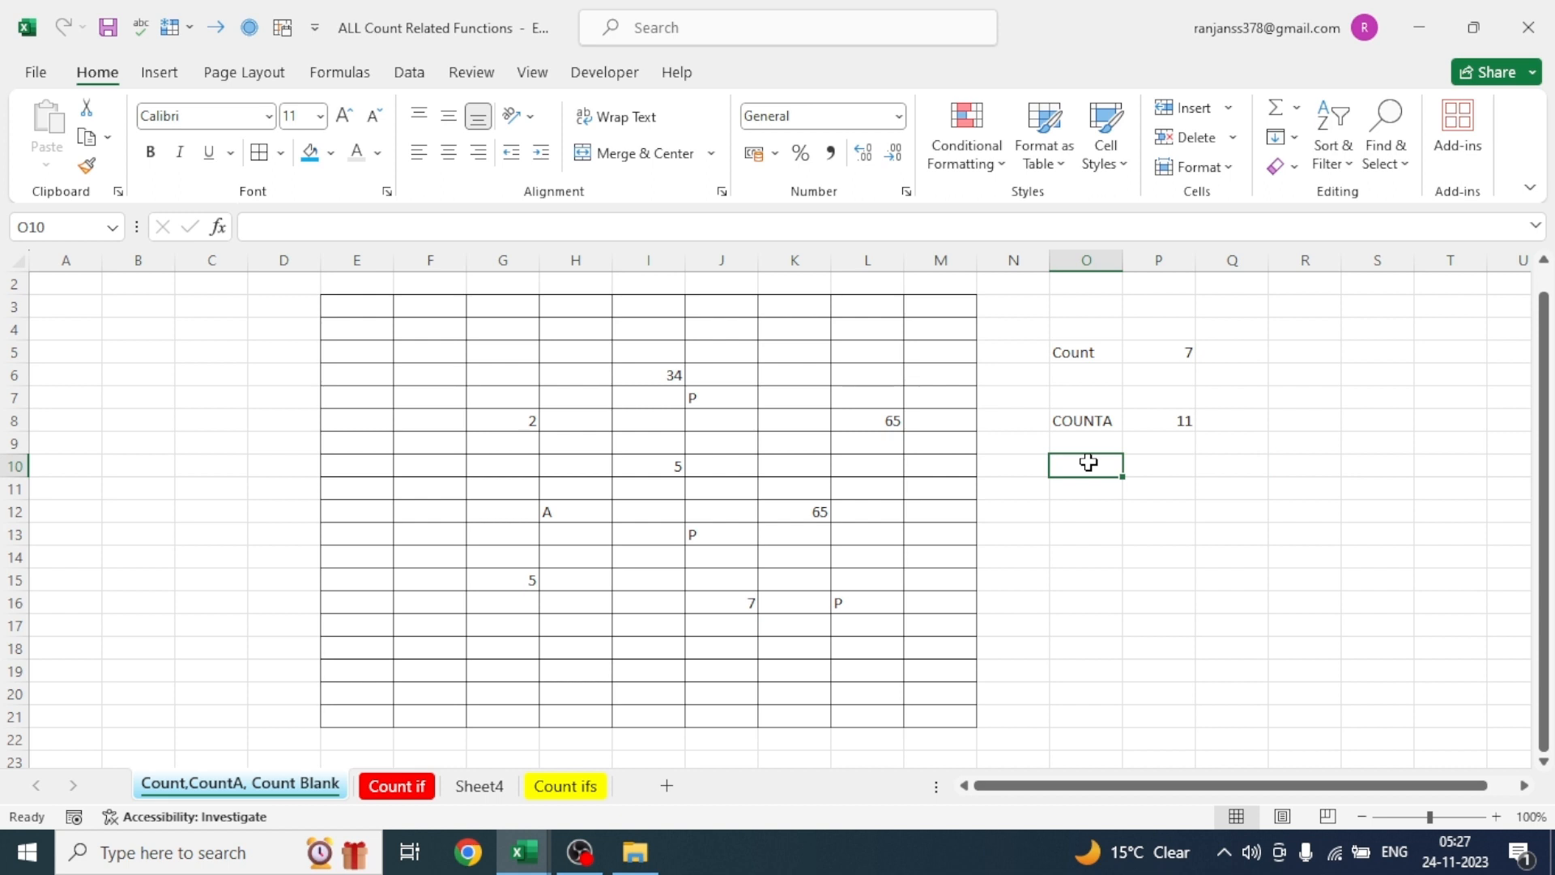
click(1160, 462)
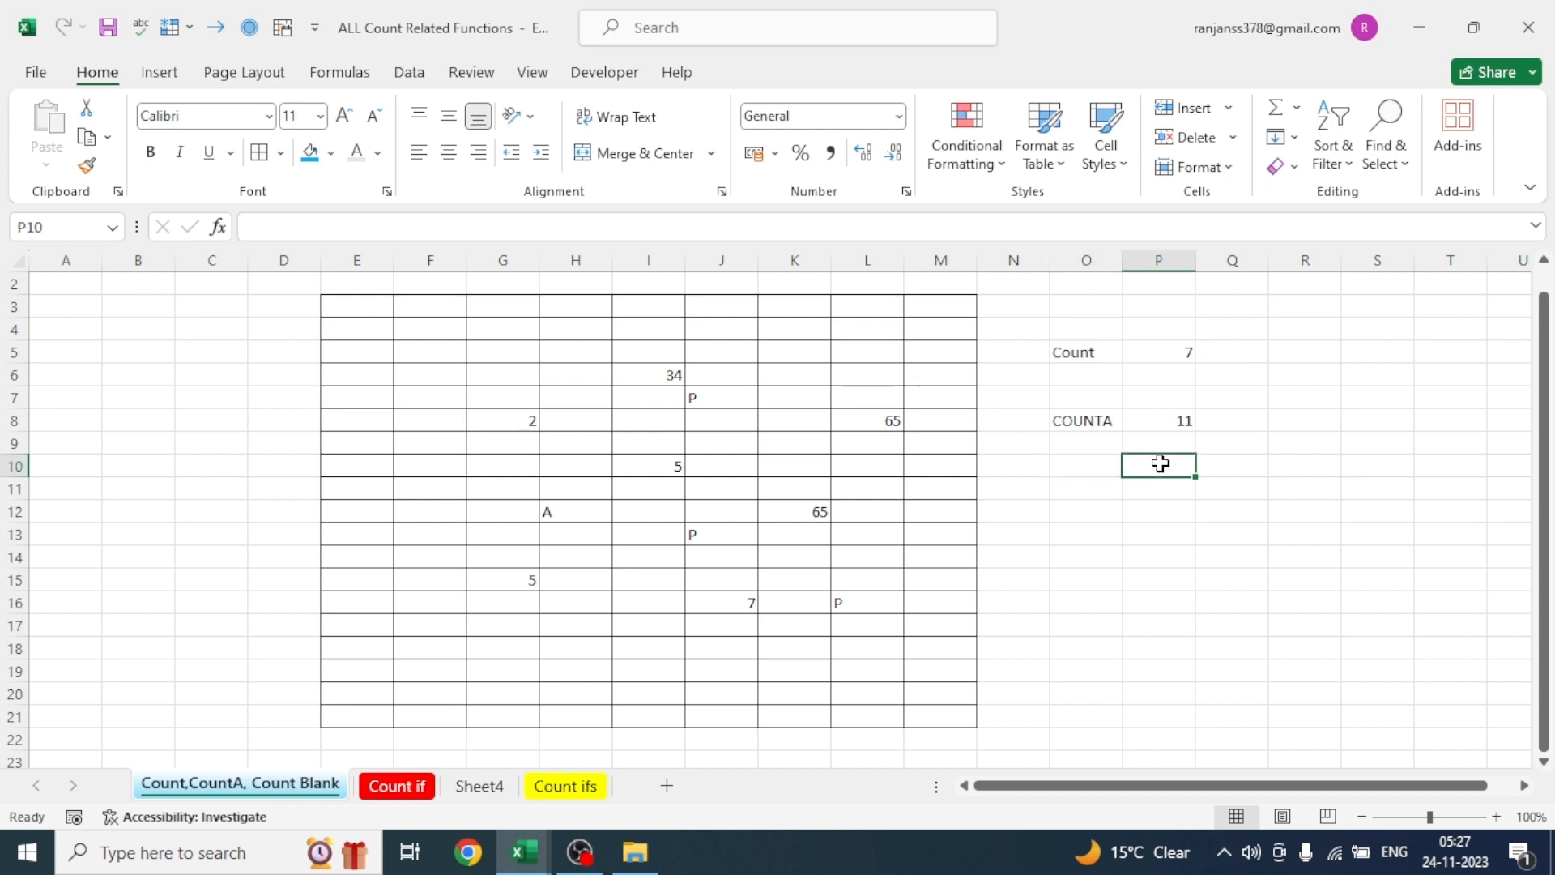
text(=)
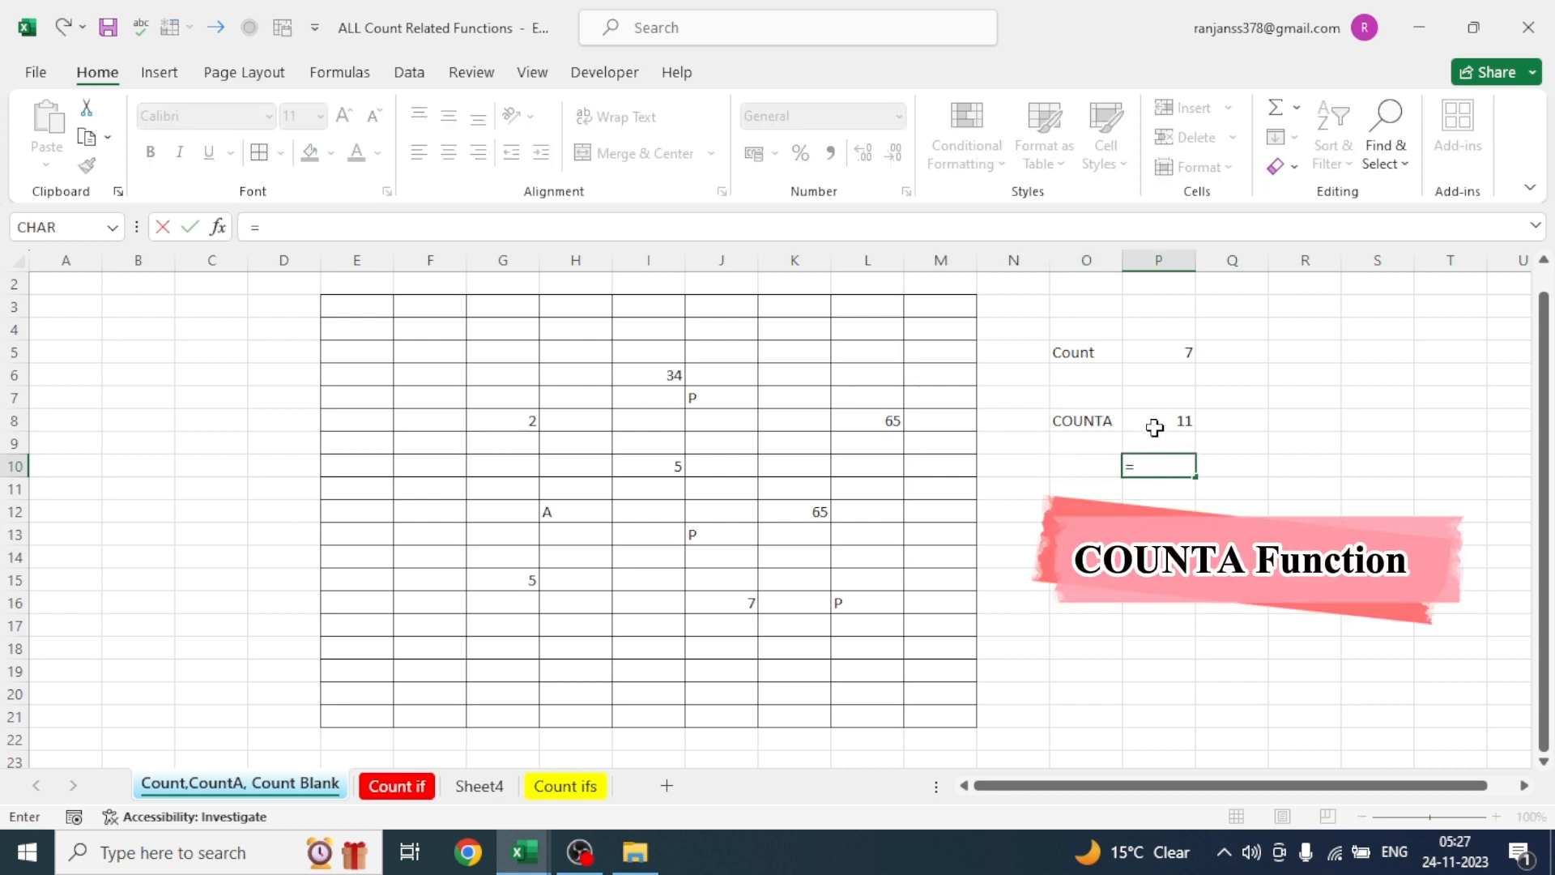
text(COUN)
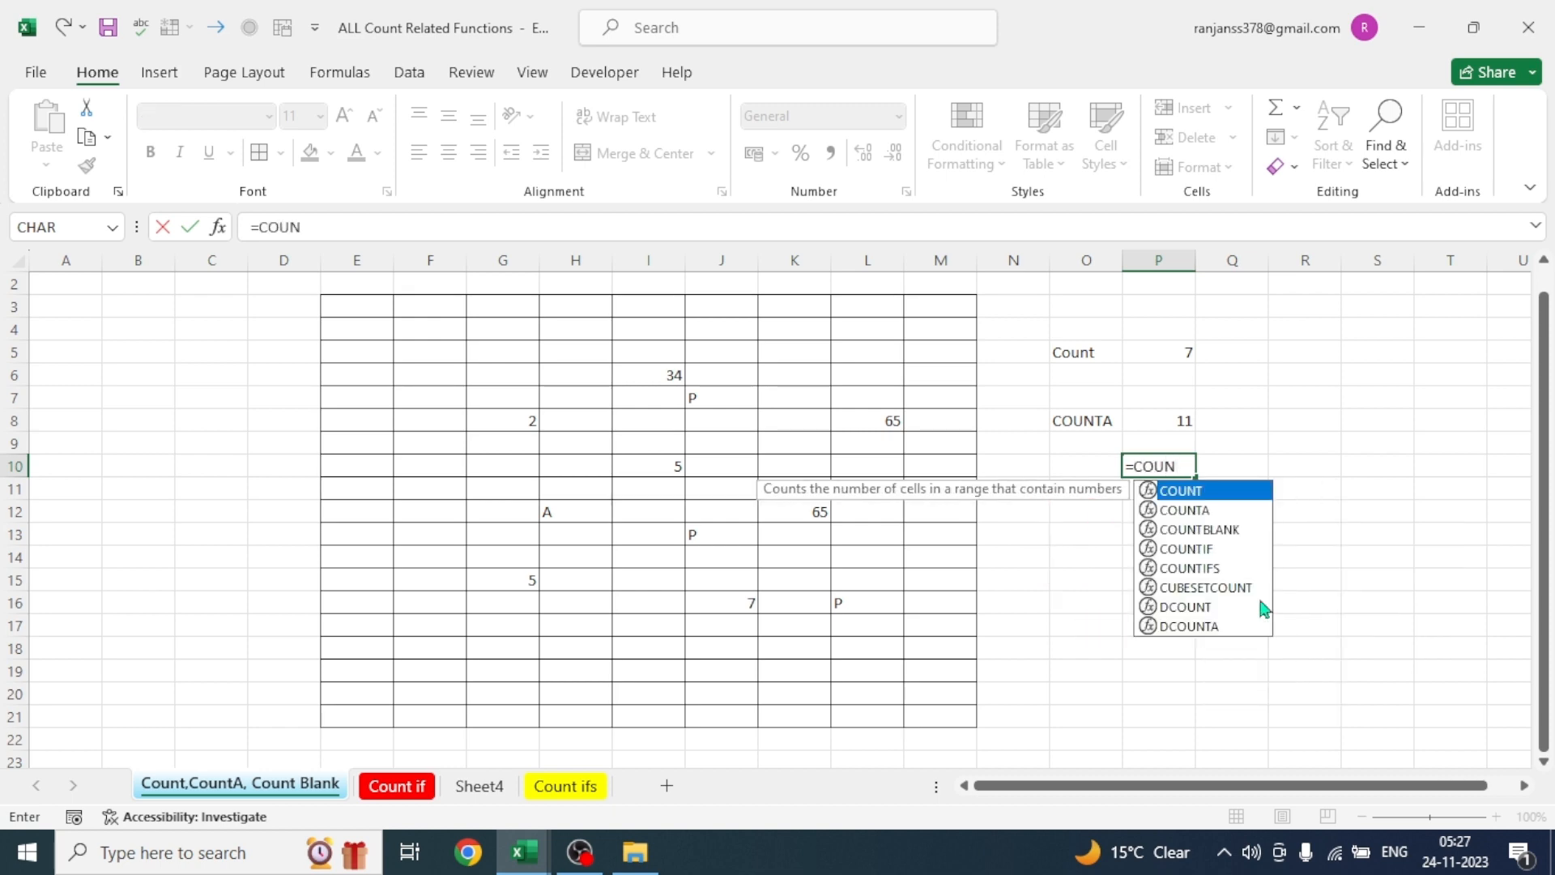
key(Down)
key(Tab)
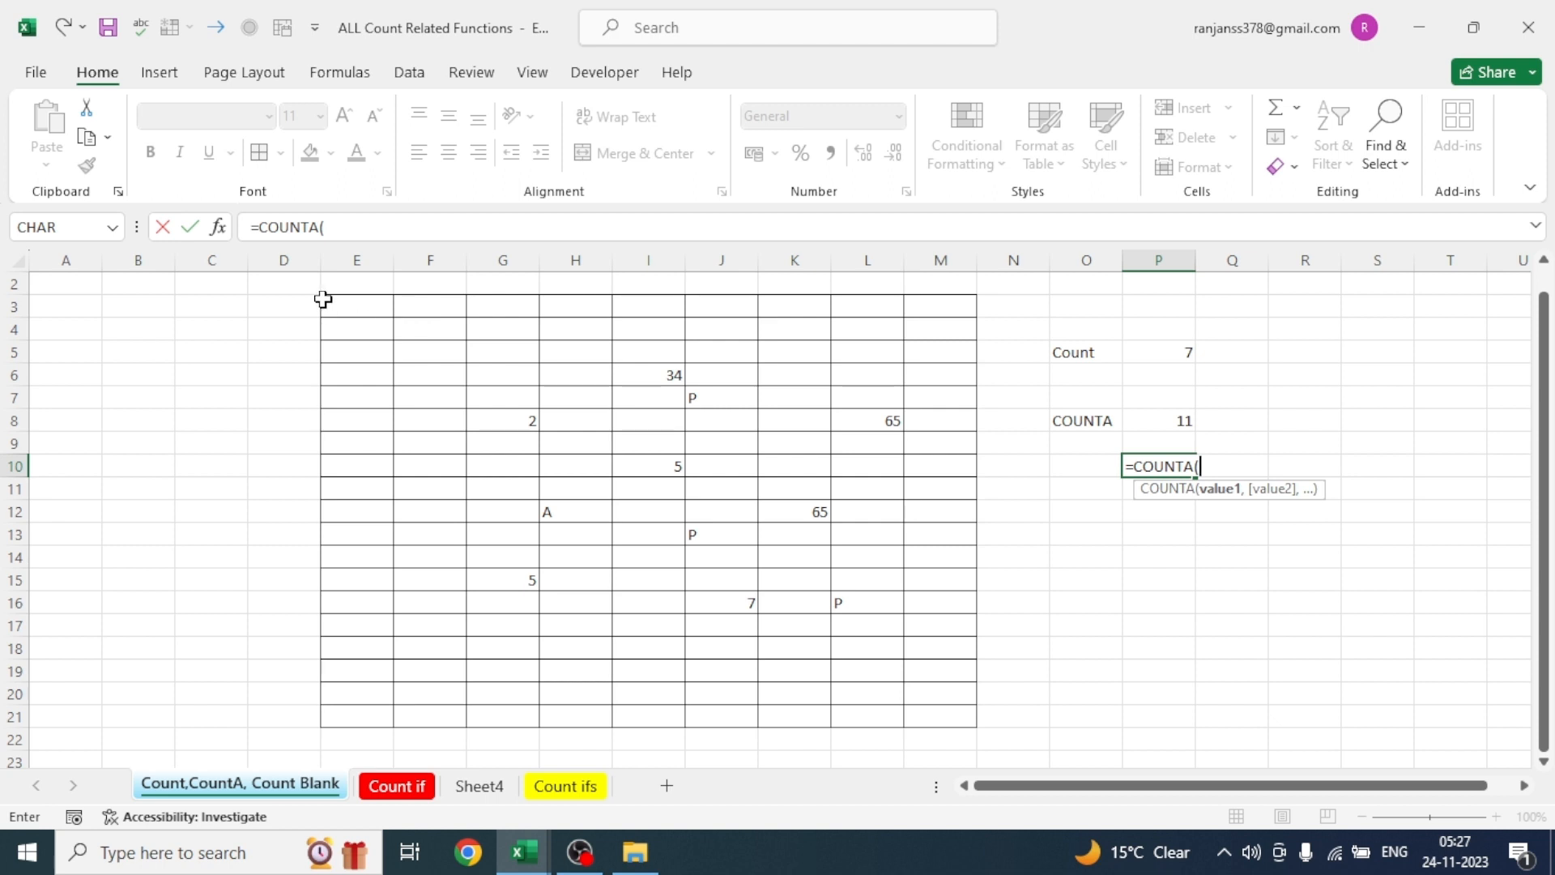
drag(337, 309, 936, 708)
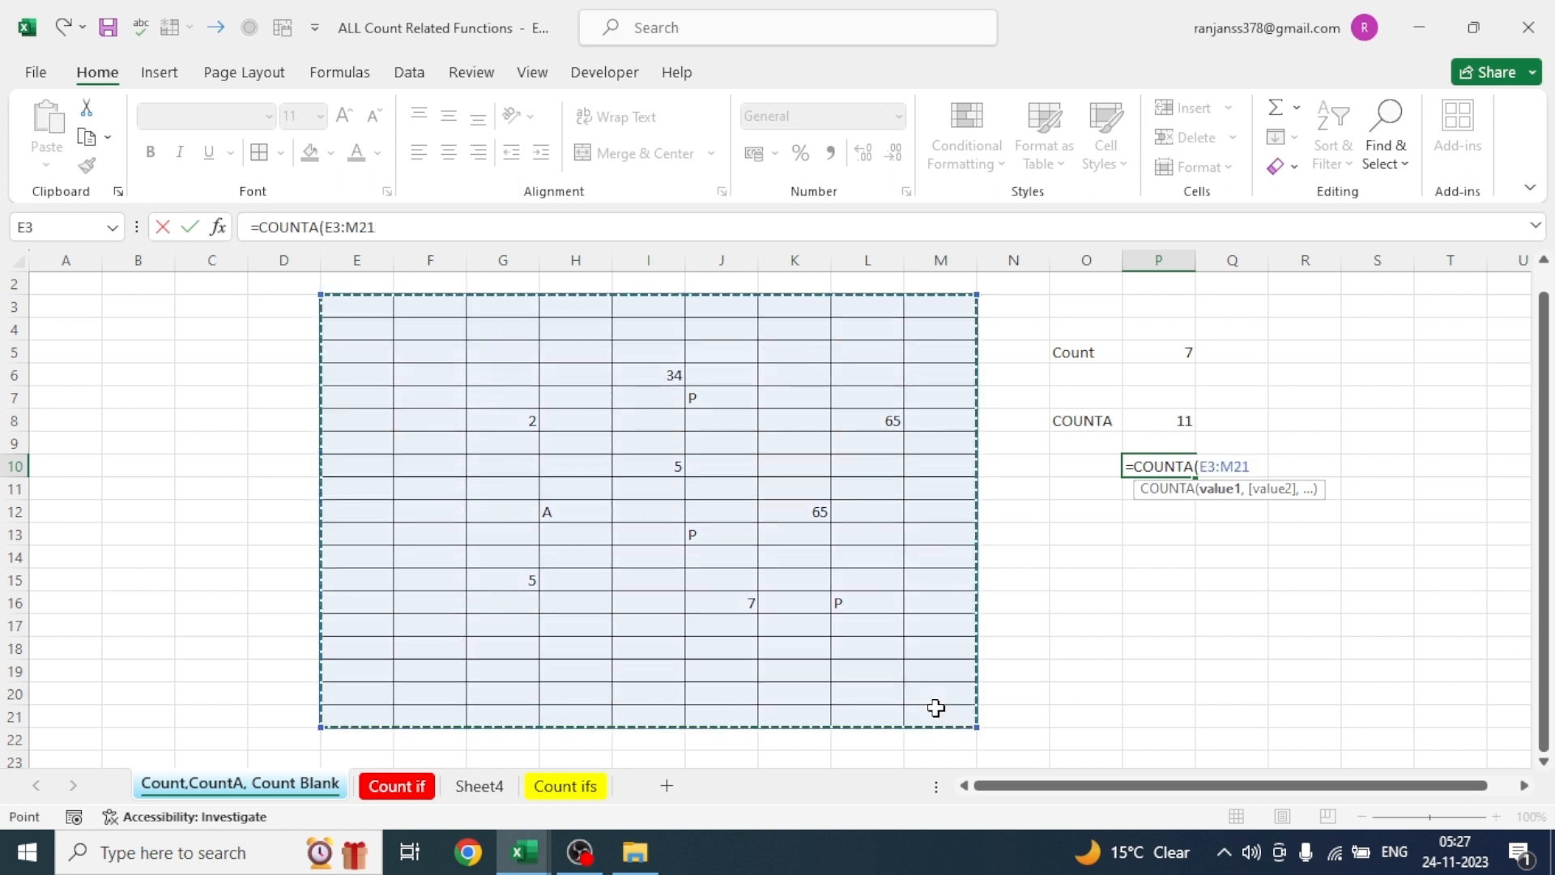
text())
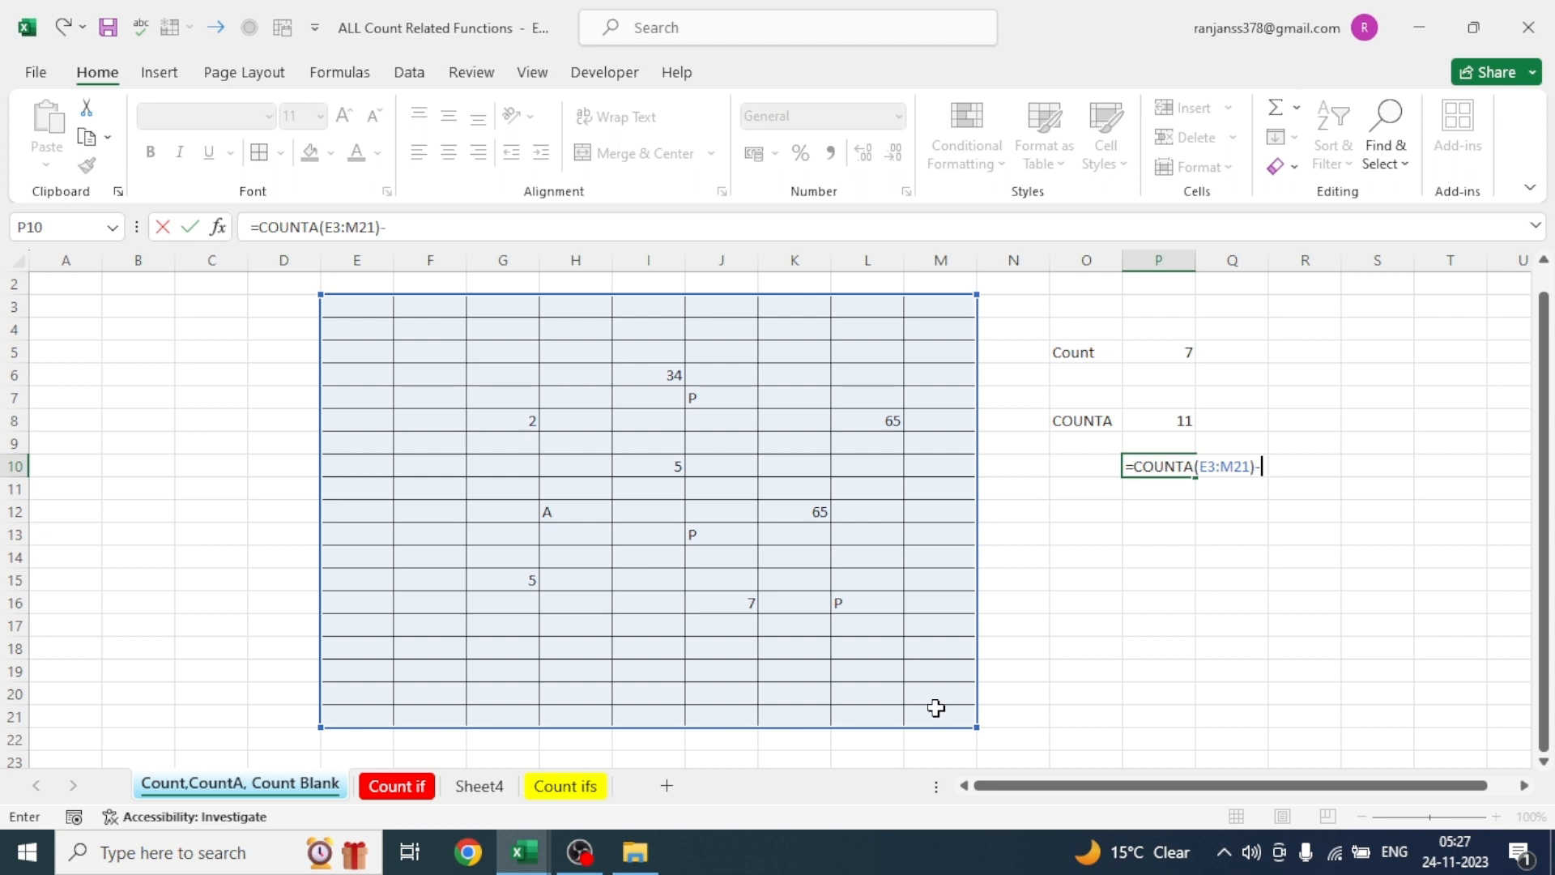
text(-COU)
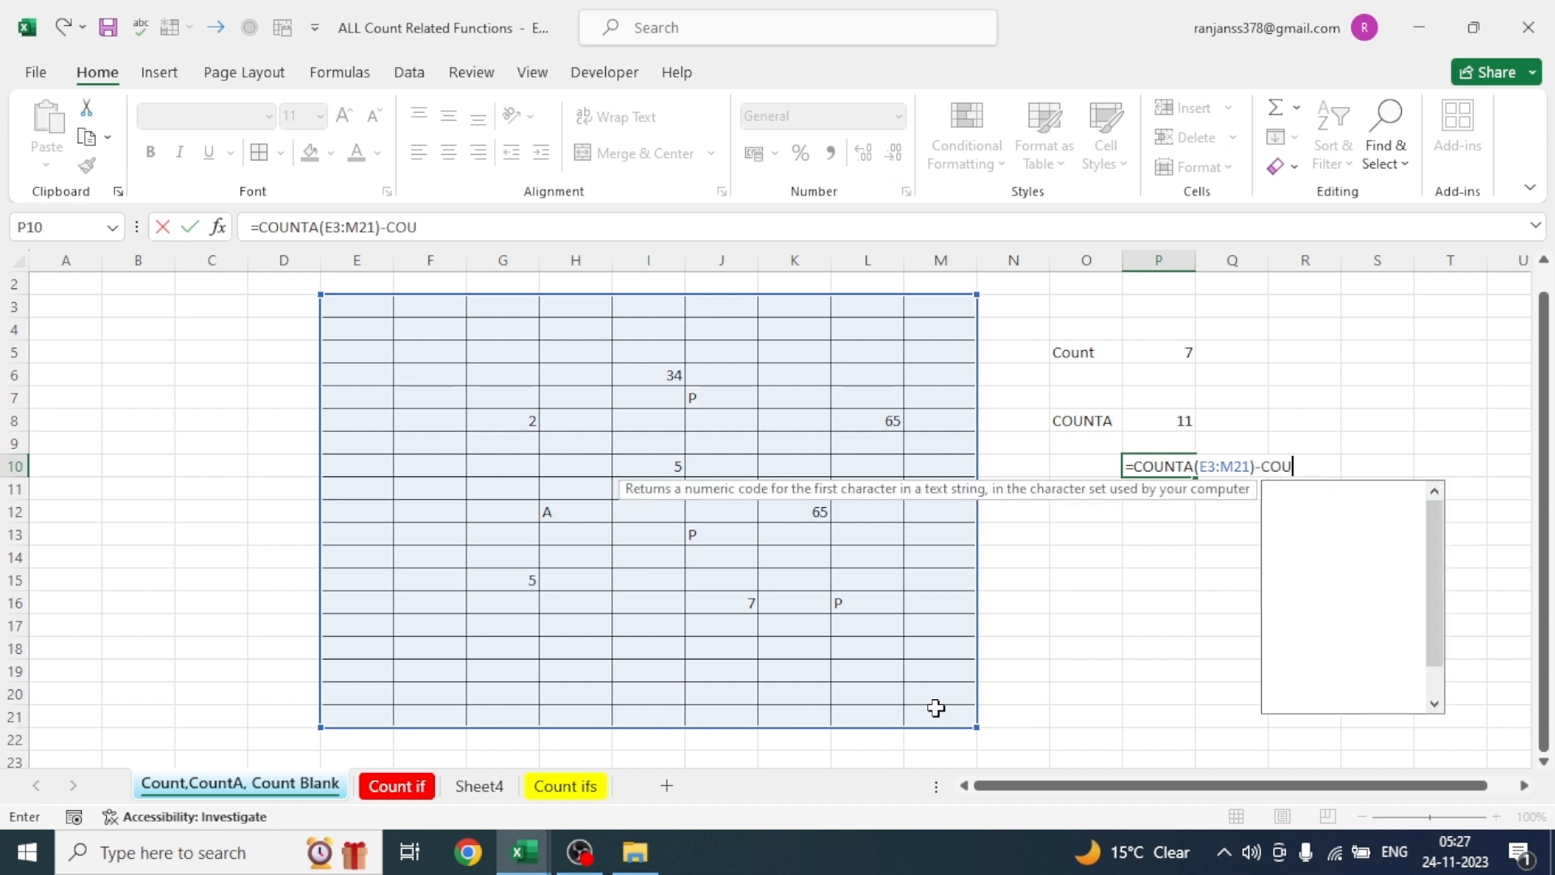
text(NT()
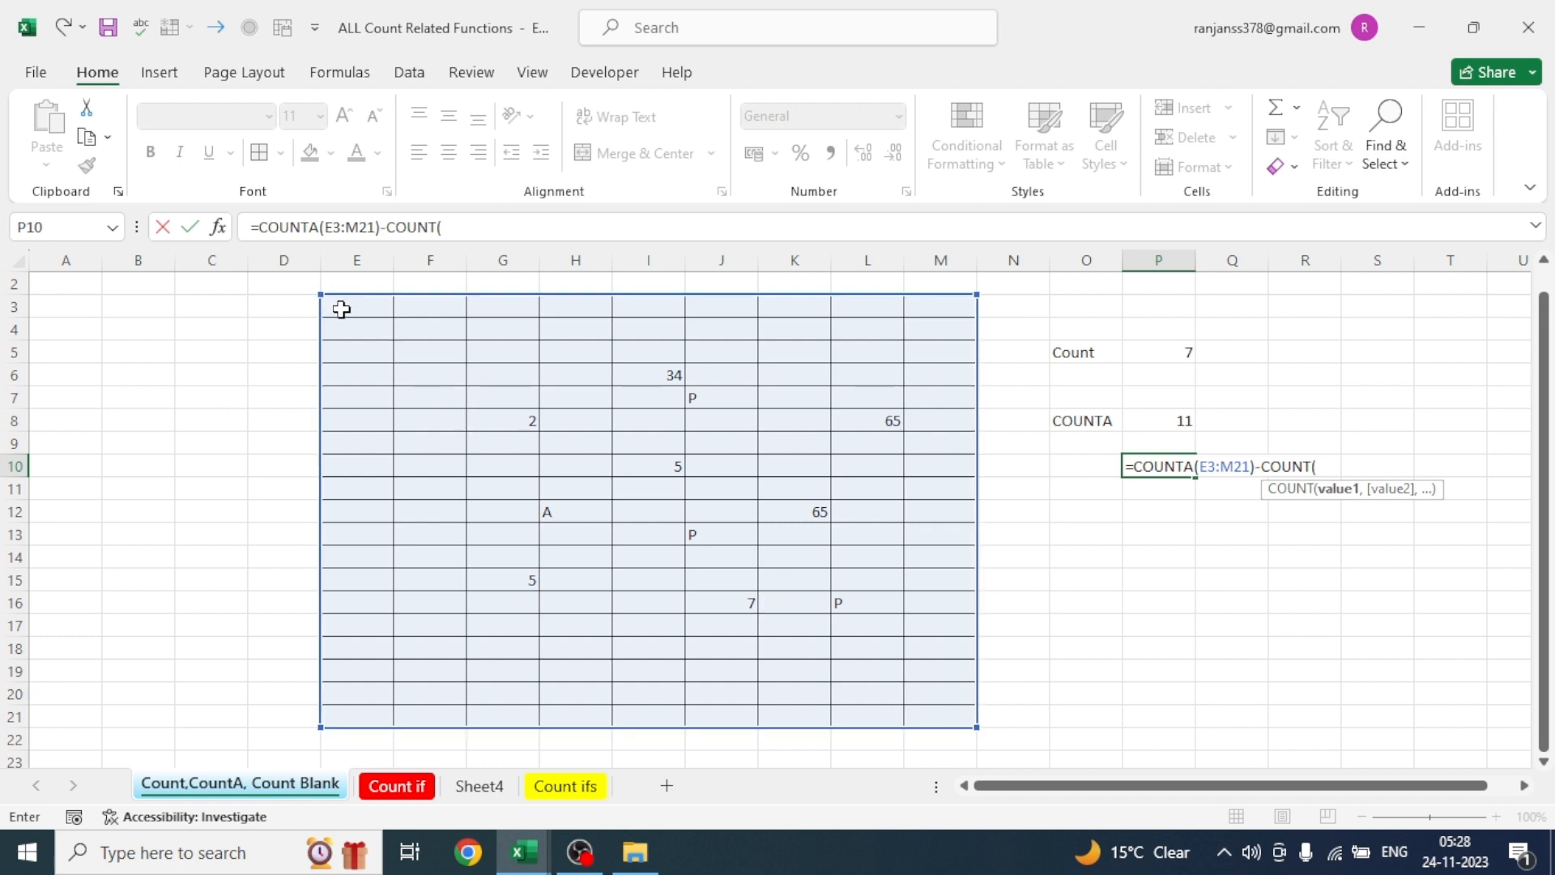
drag(337, 306, 919, 713)
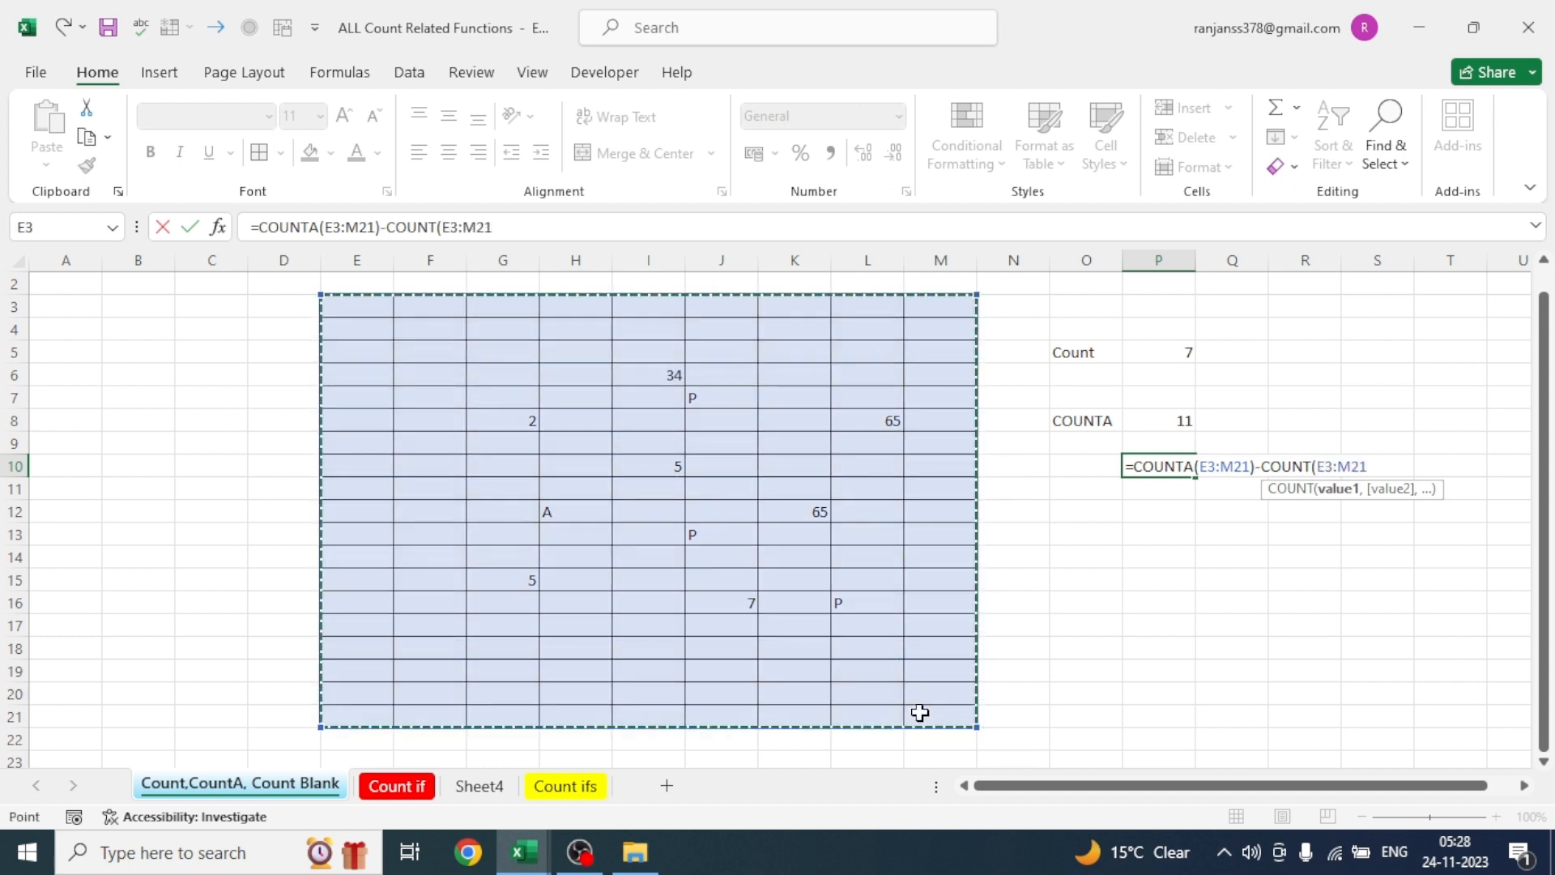
text())
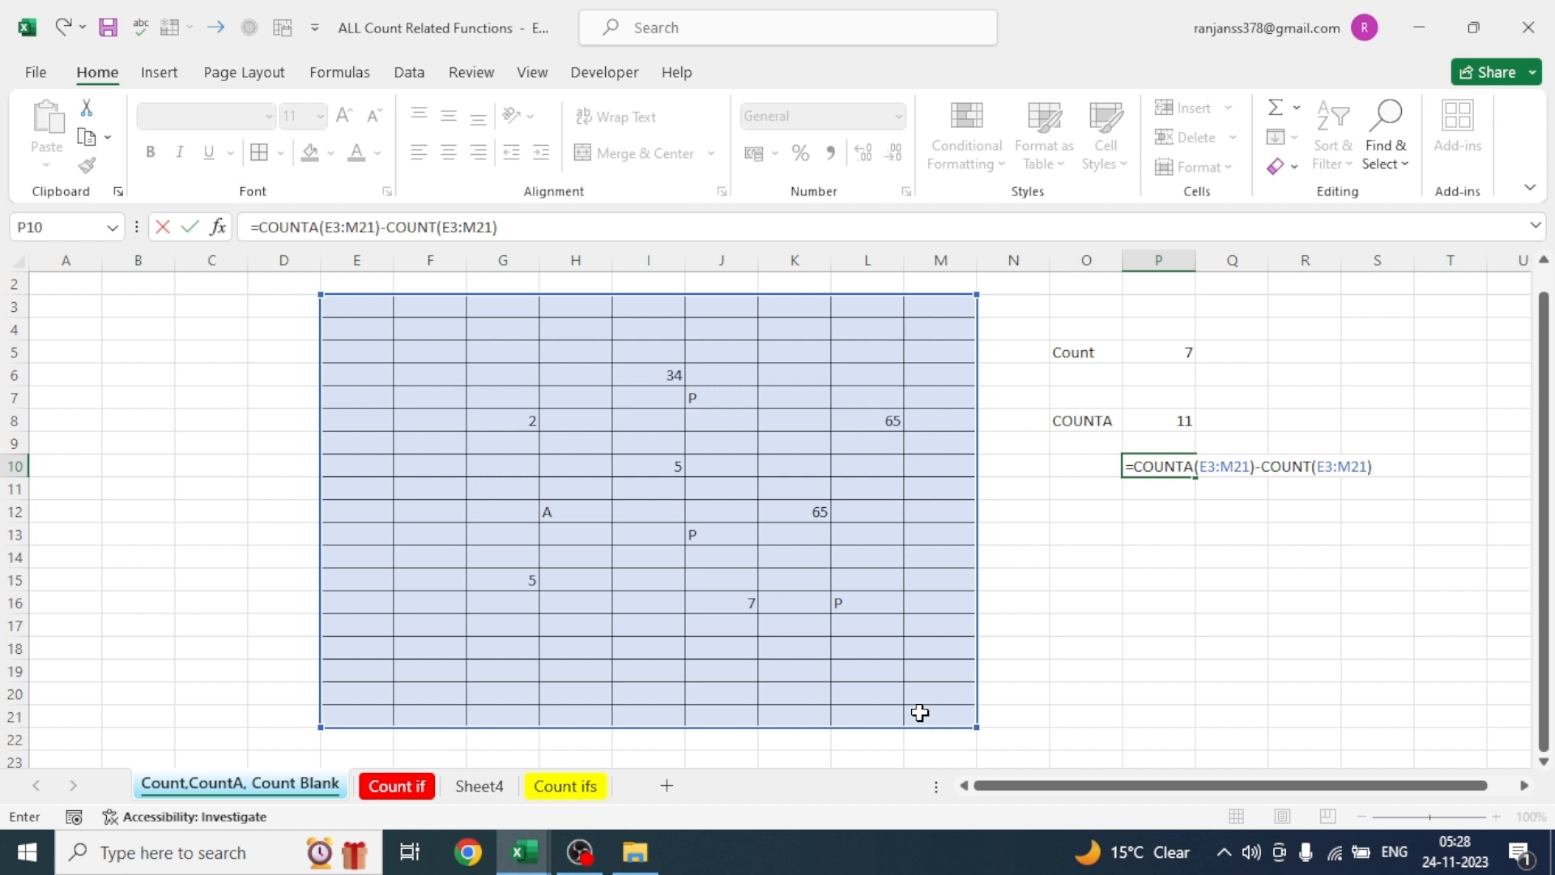
key(Return)
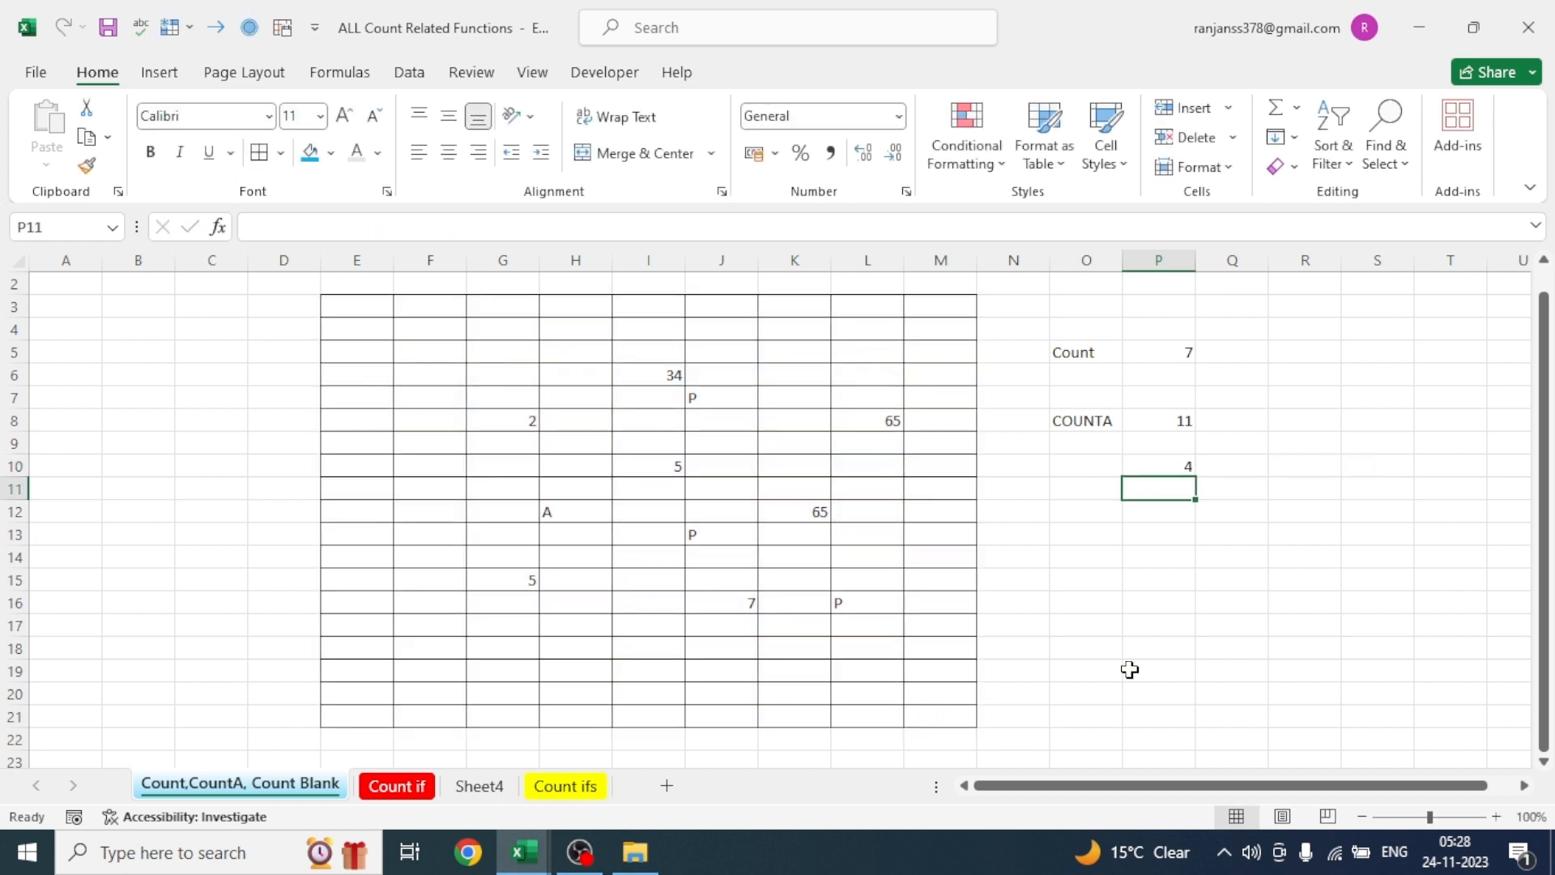
click(1163, 468)
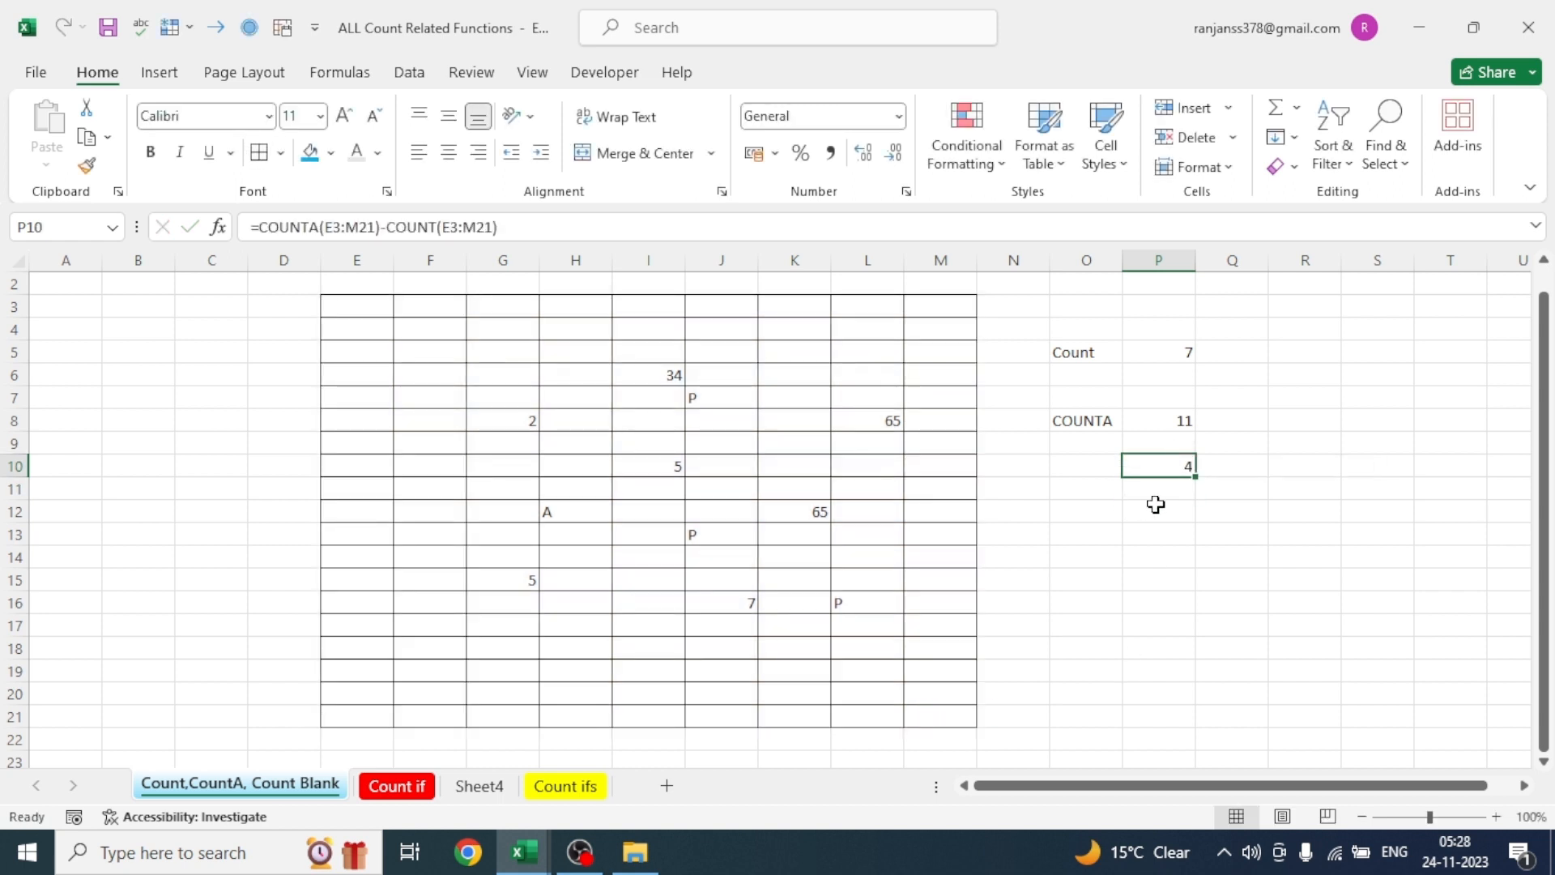
- Enter the label "Alfabets" in O10 beside the text-cell count and check the formula in P10
click(1082, 473)
text(a)
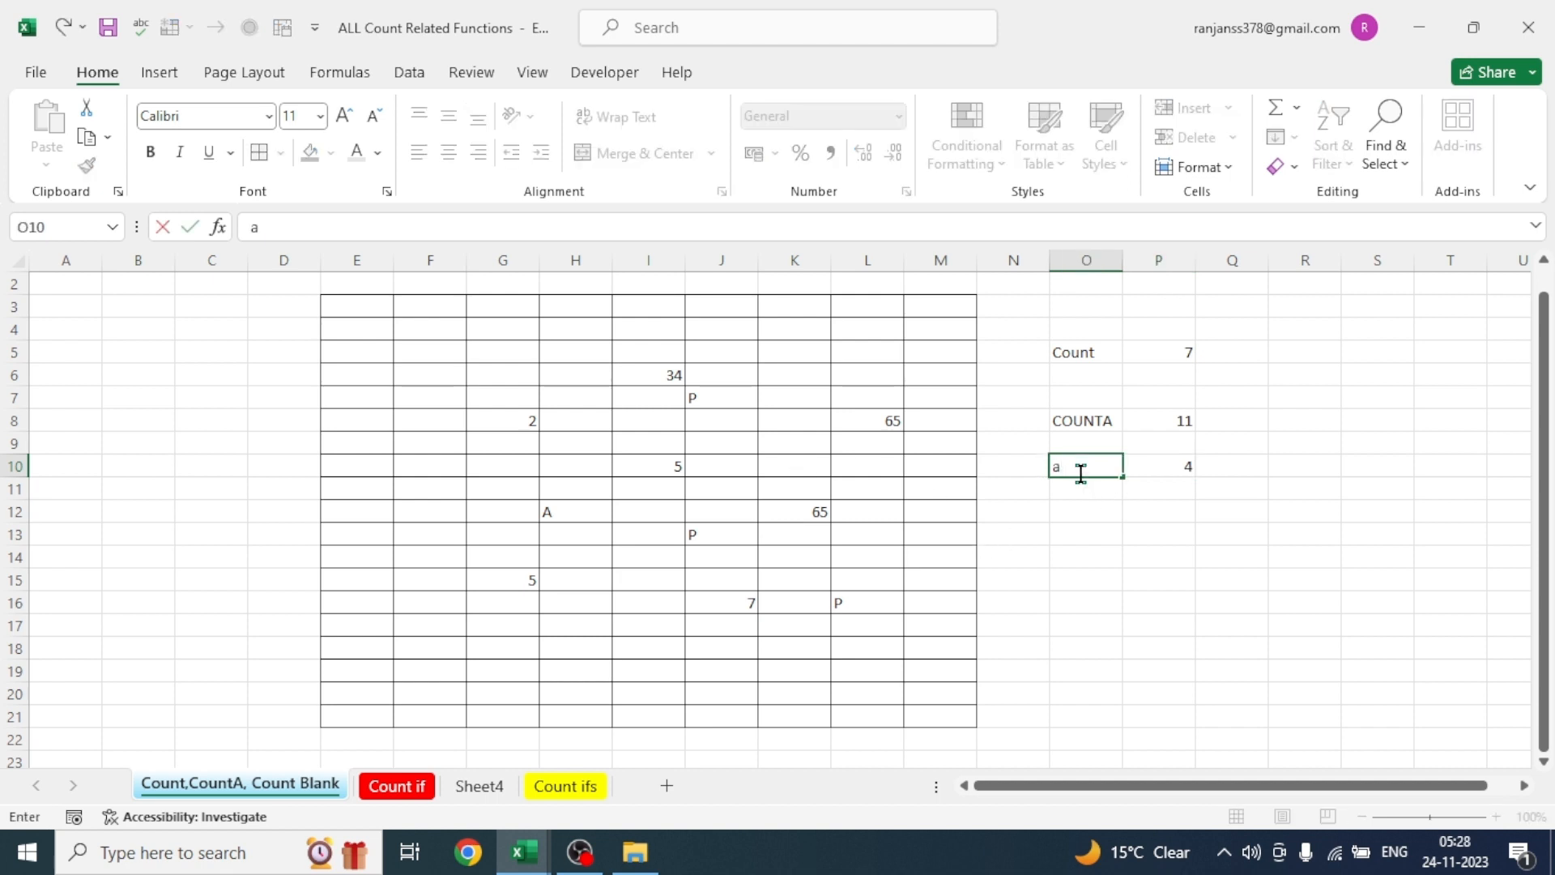
text(LFABETS)
click(1206, 598)
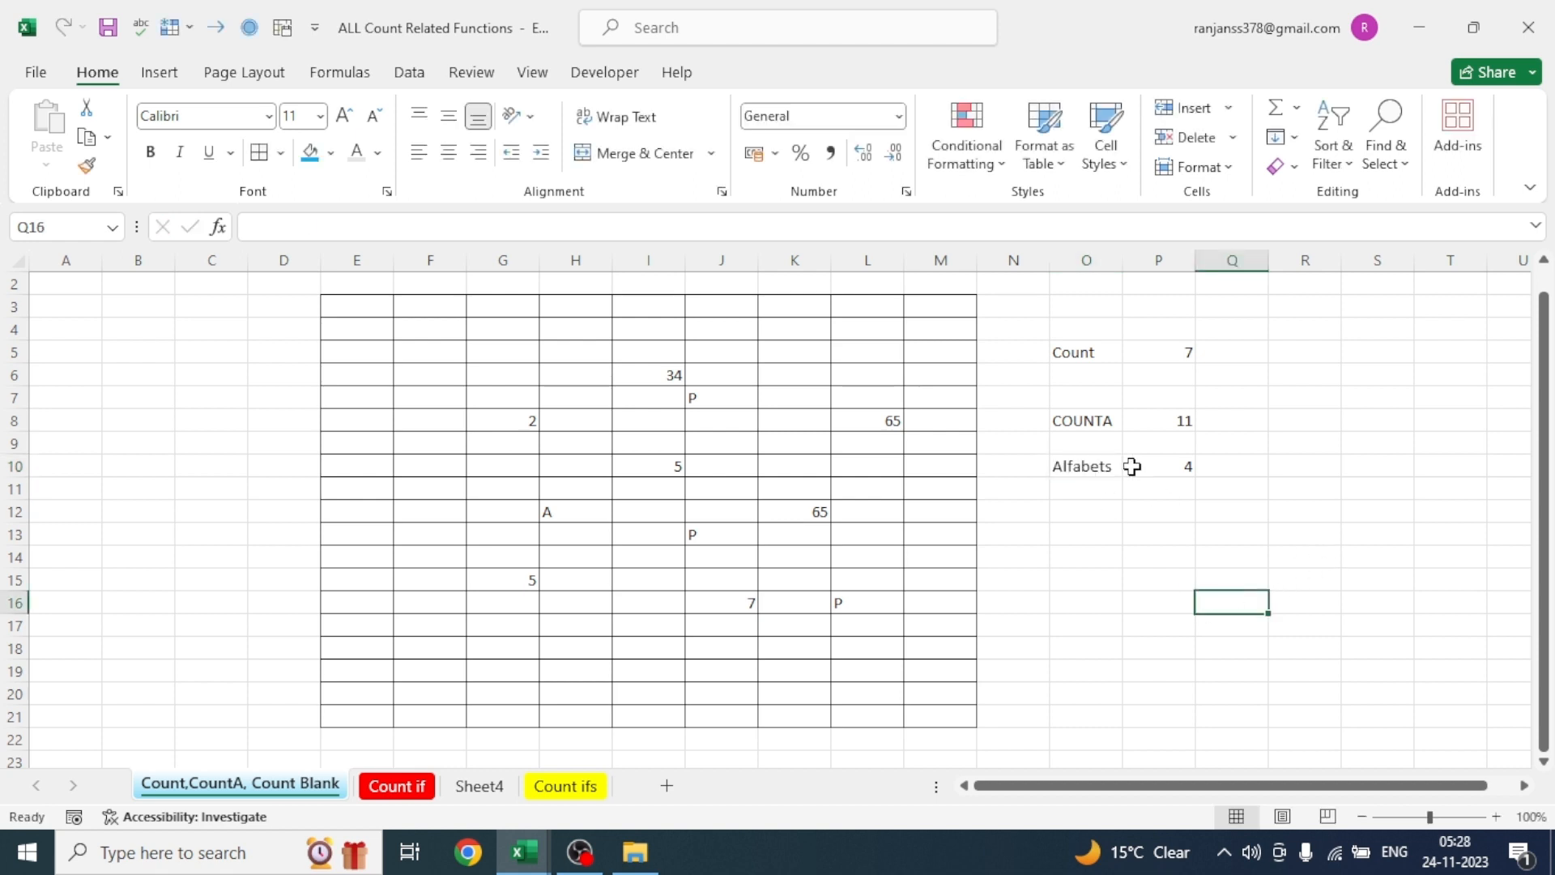
click(1174, 468)
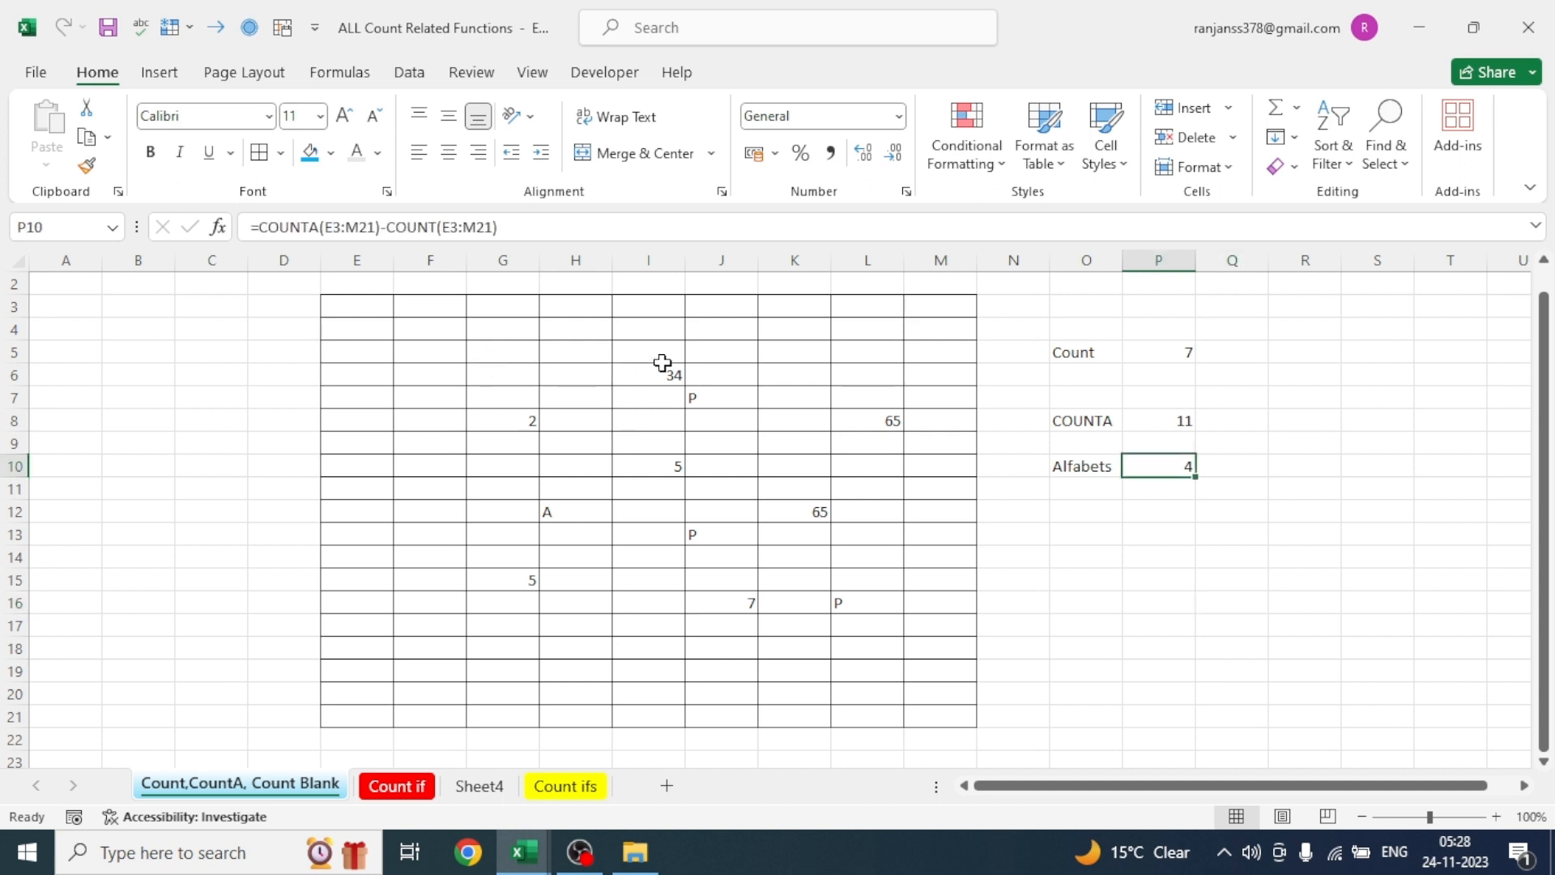
- Add the number 8 in K5 and the letter p in K9 of the bordered range to test the count formulas
click(792, 354)
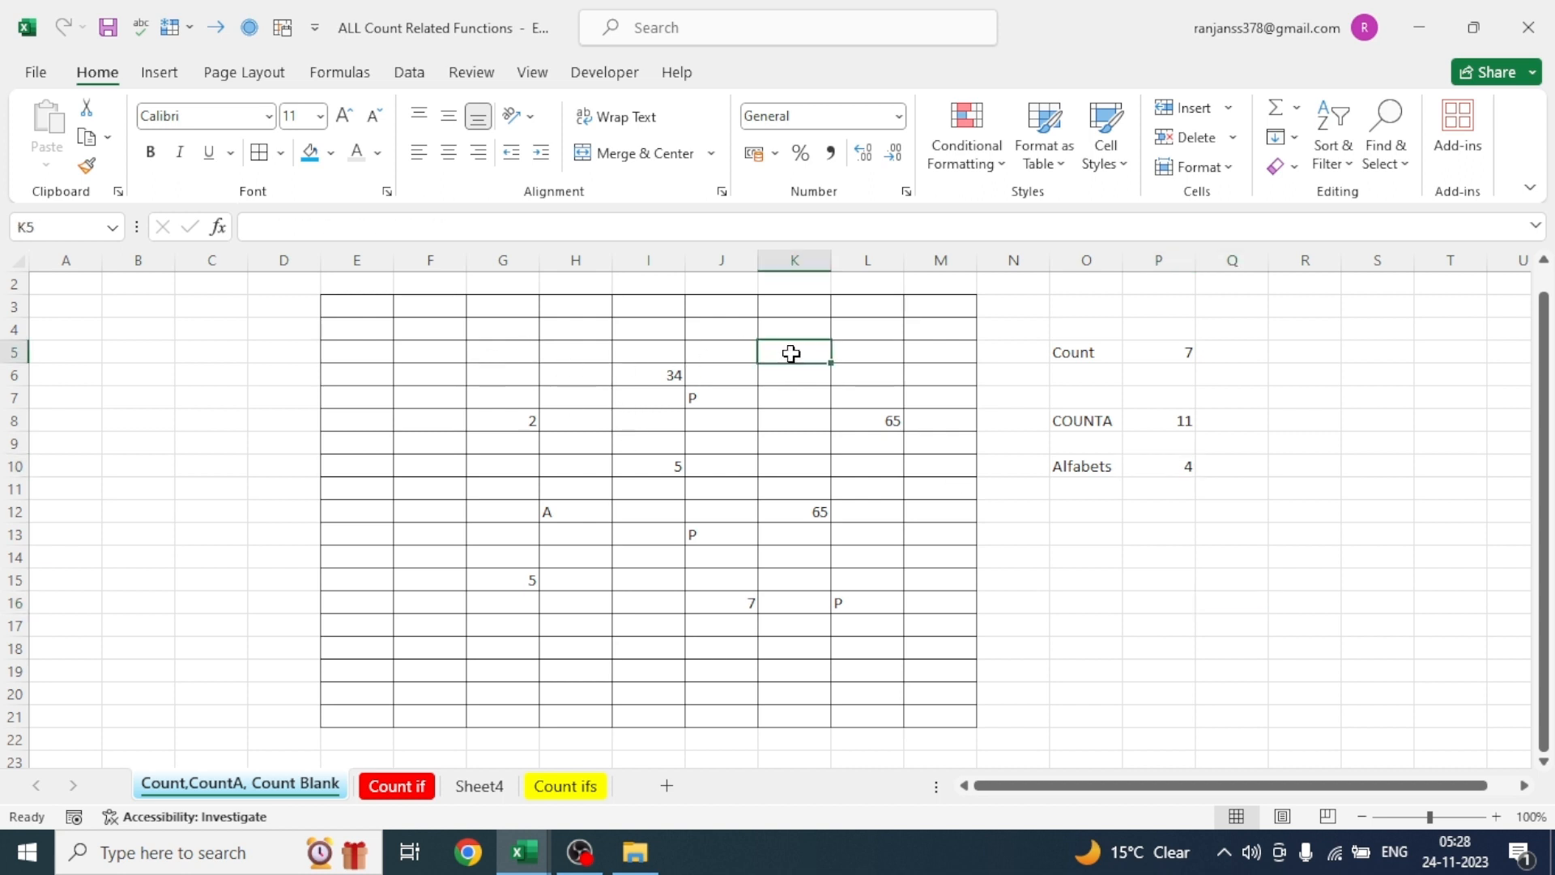
text(8)
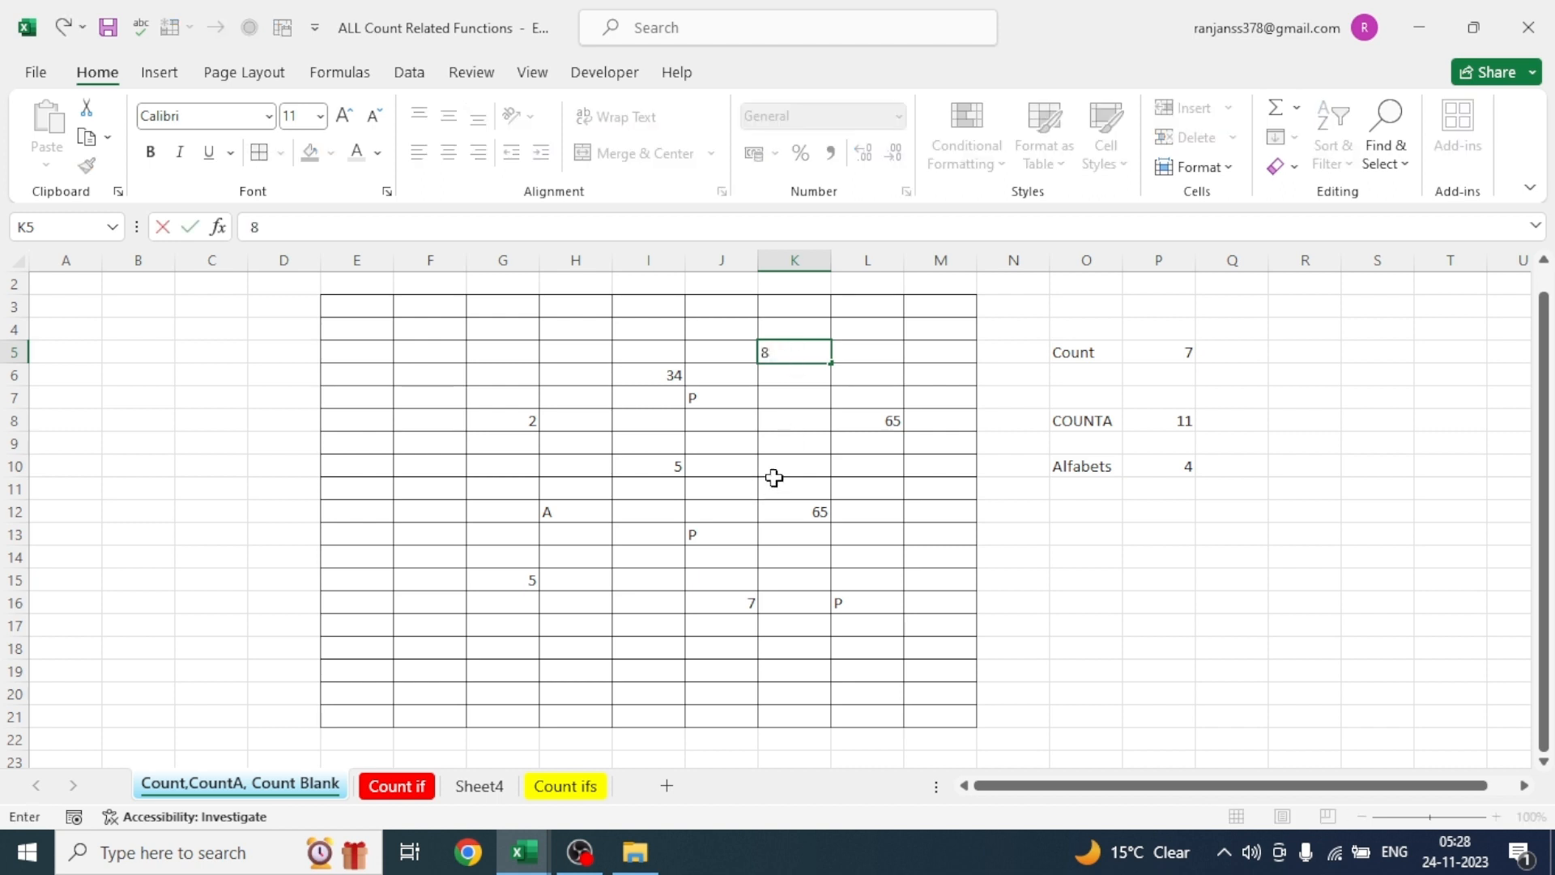
click(780, 442)
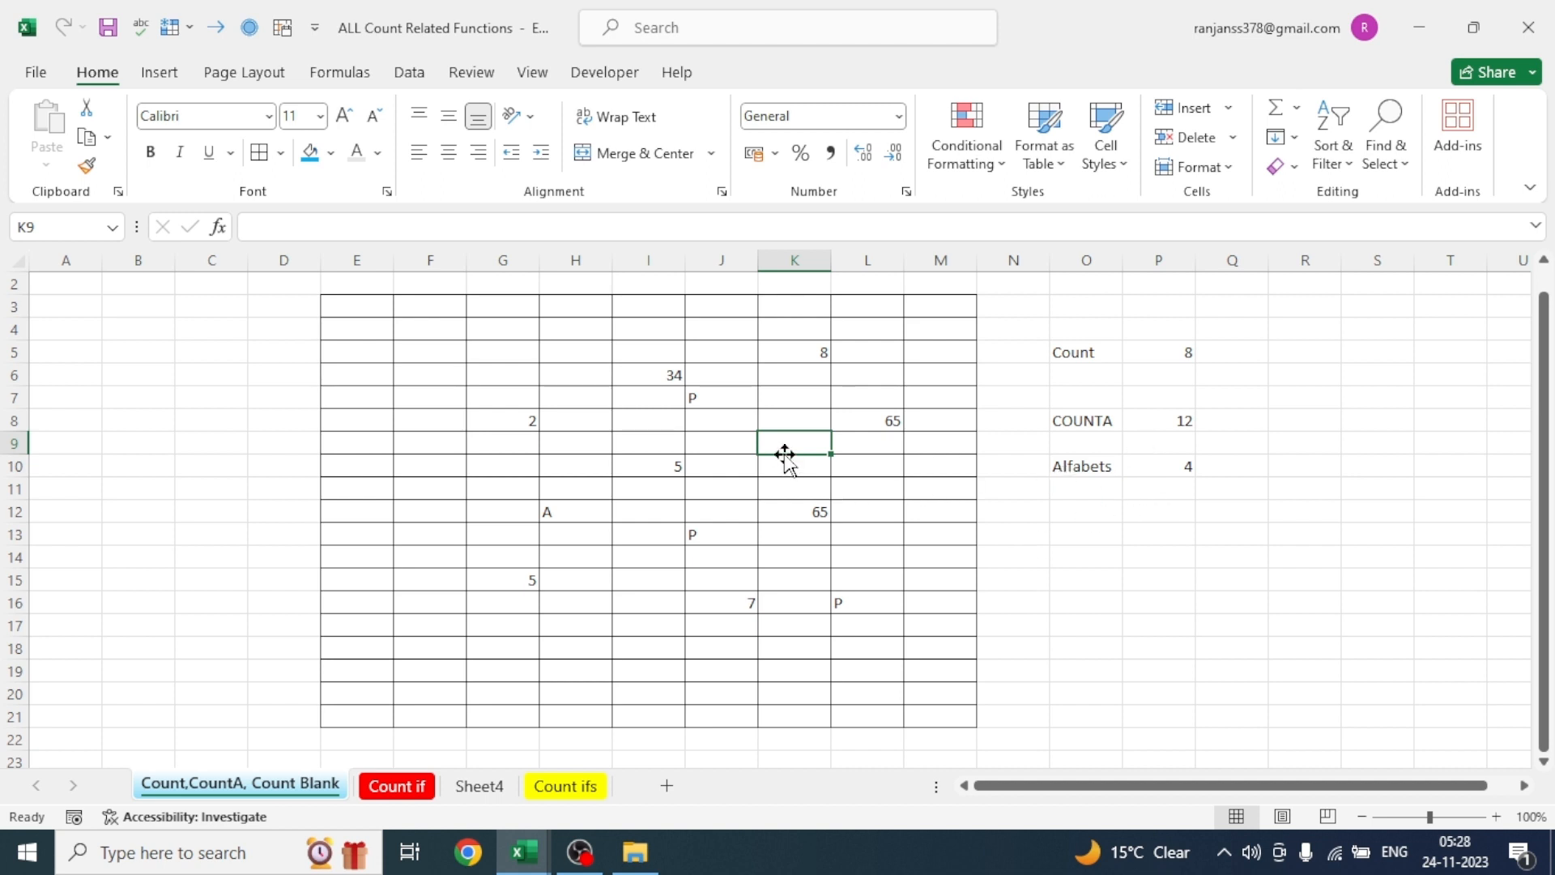
text(p)
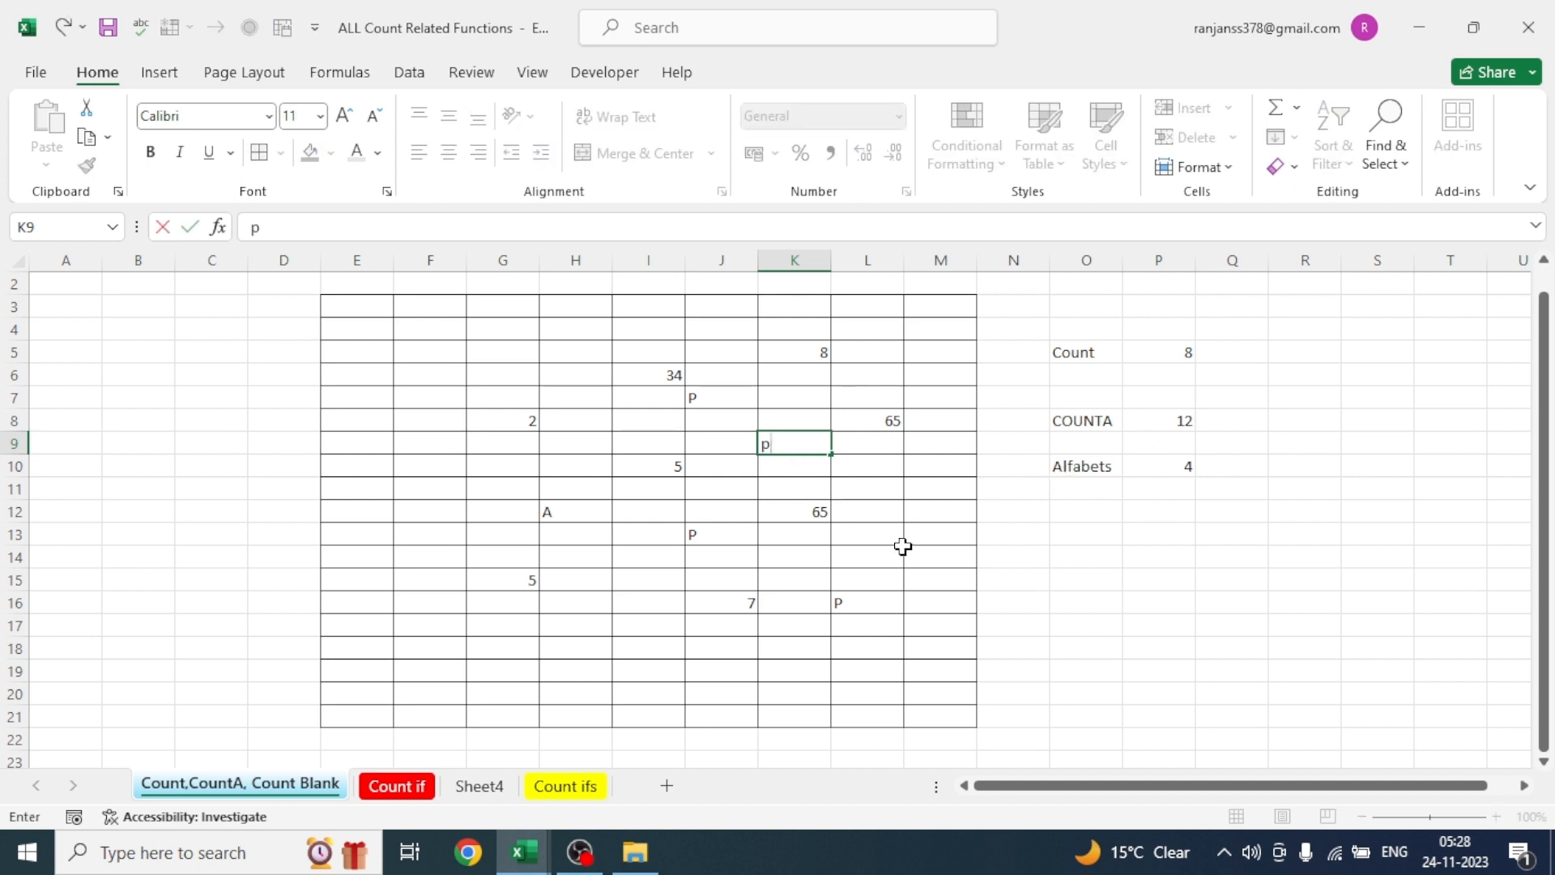
click(901, 549)
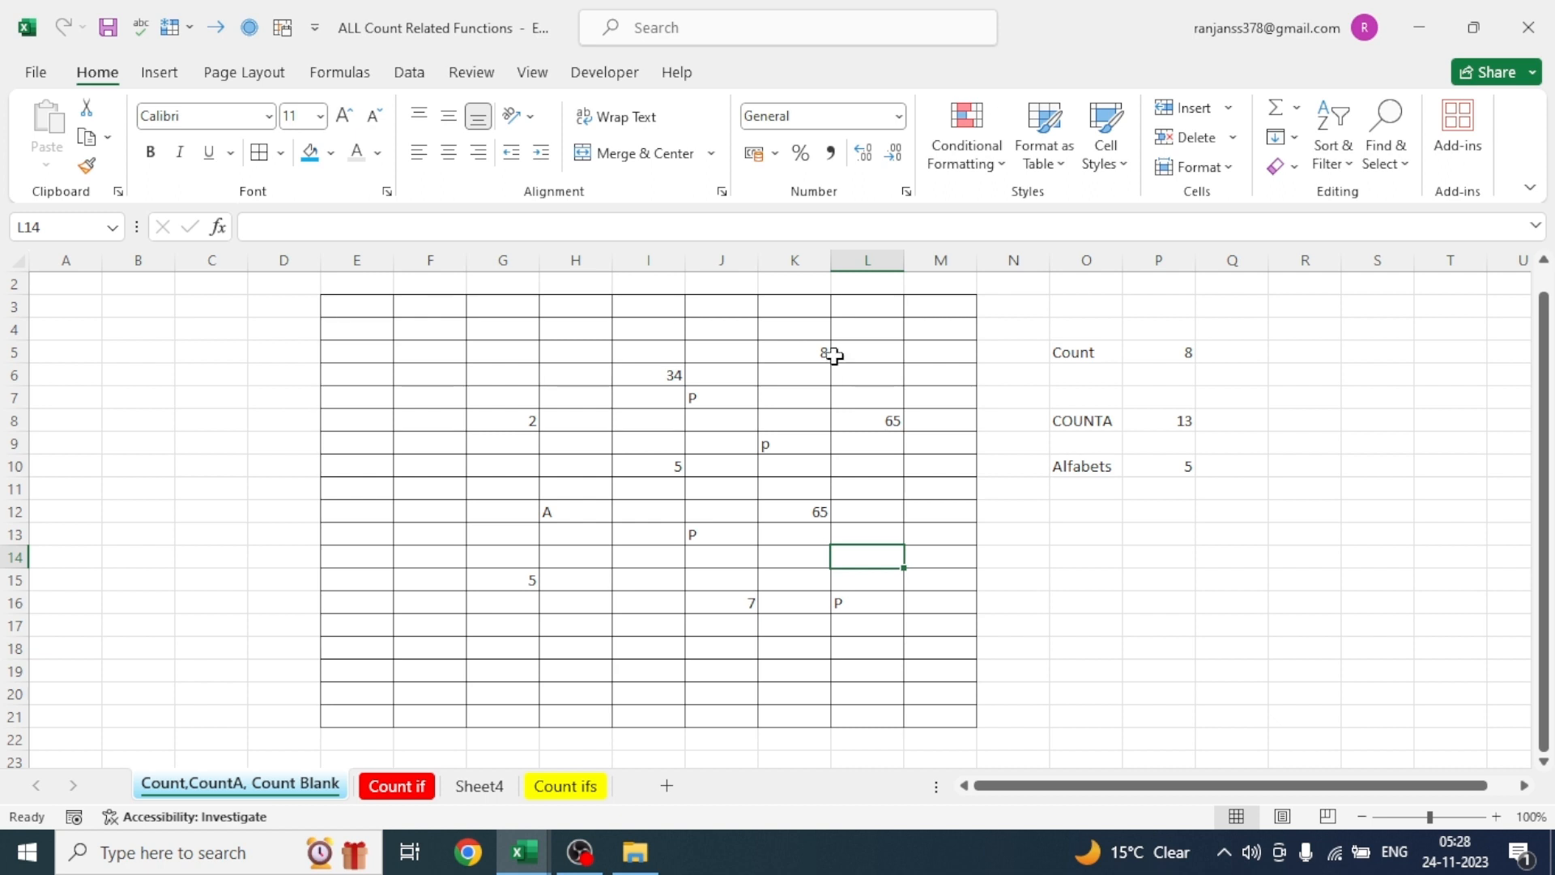
- Label O13 "CountBlanks" and enter =COUNTBLANK(E3:M21) in P13 to count the empty cells of the bordered range
click(1079, 537)
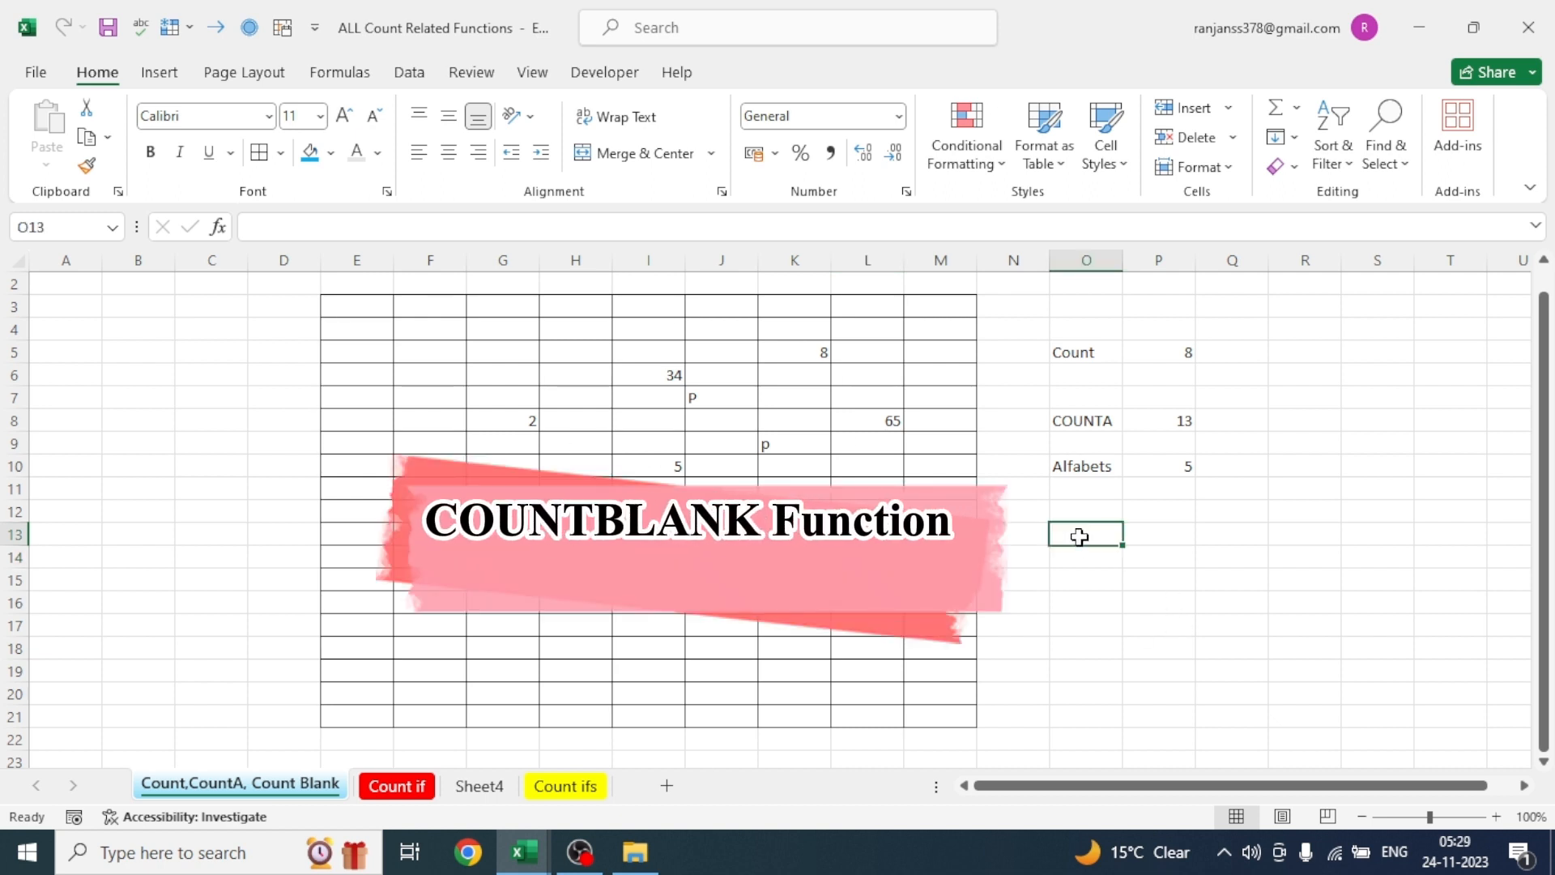
text(CountBlanks)
key(Tab)
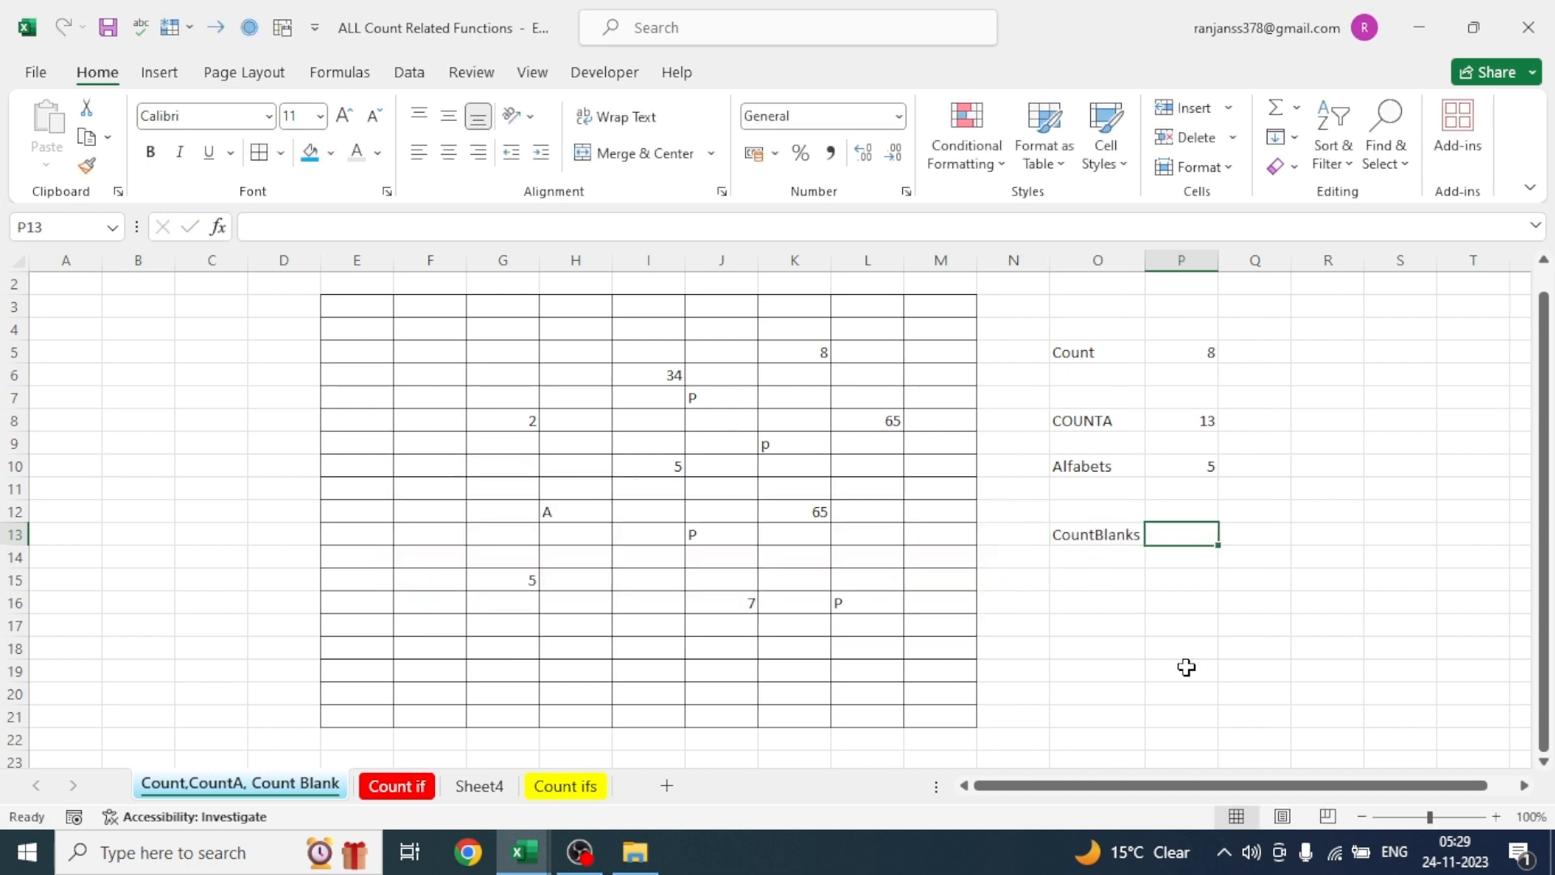
text(=co)
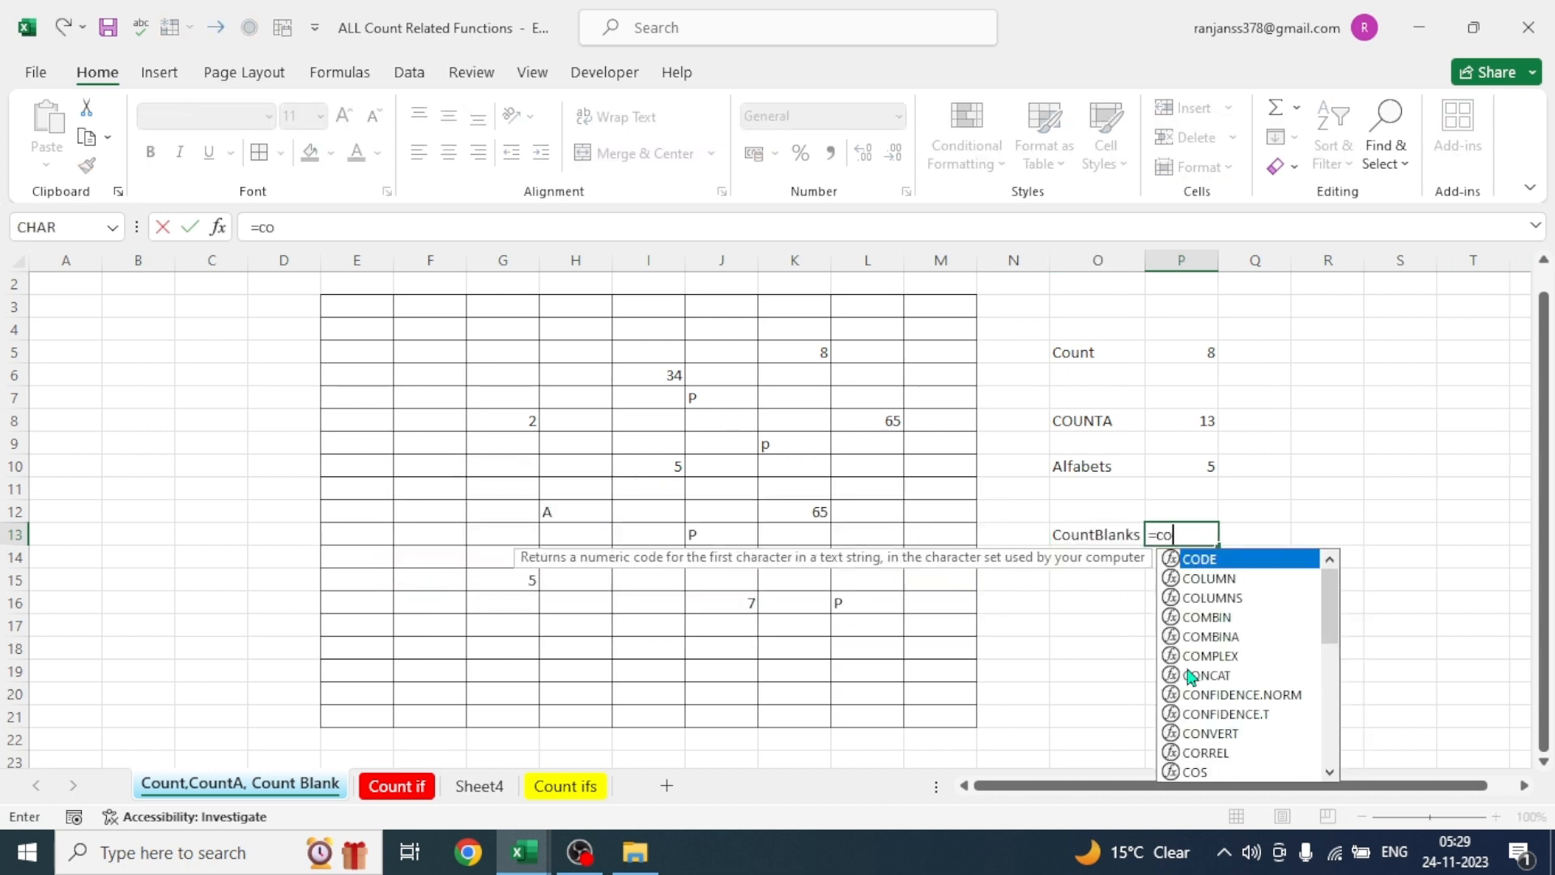
text(unt)
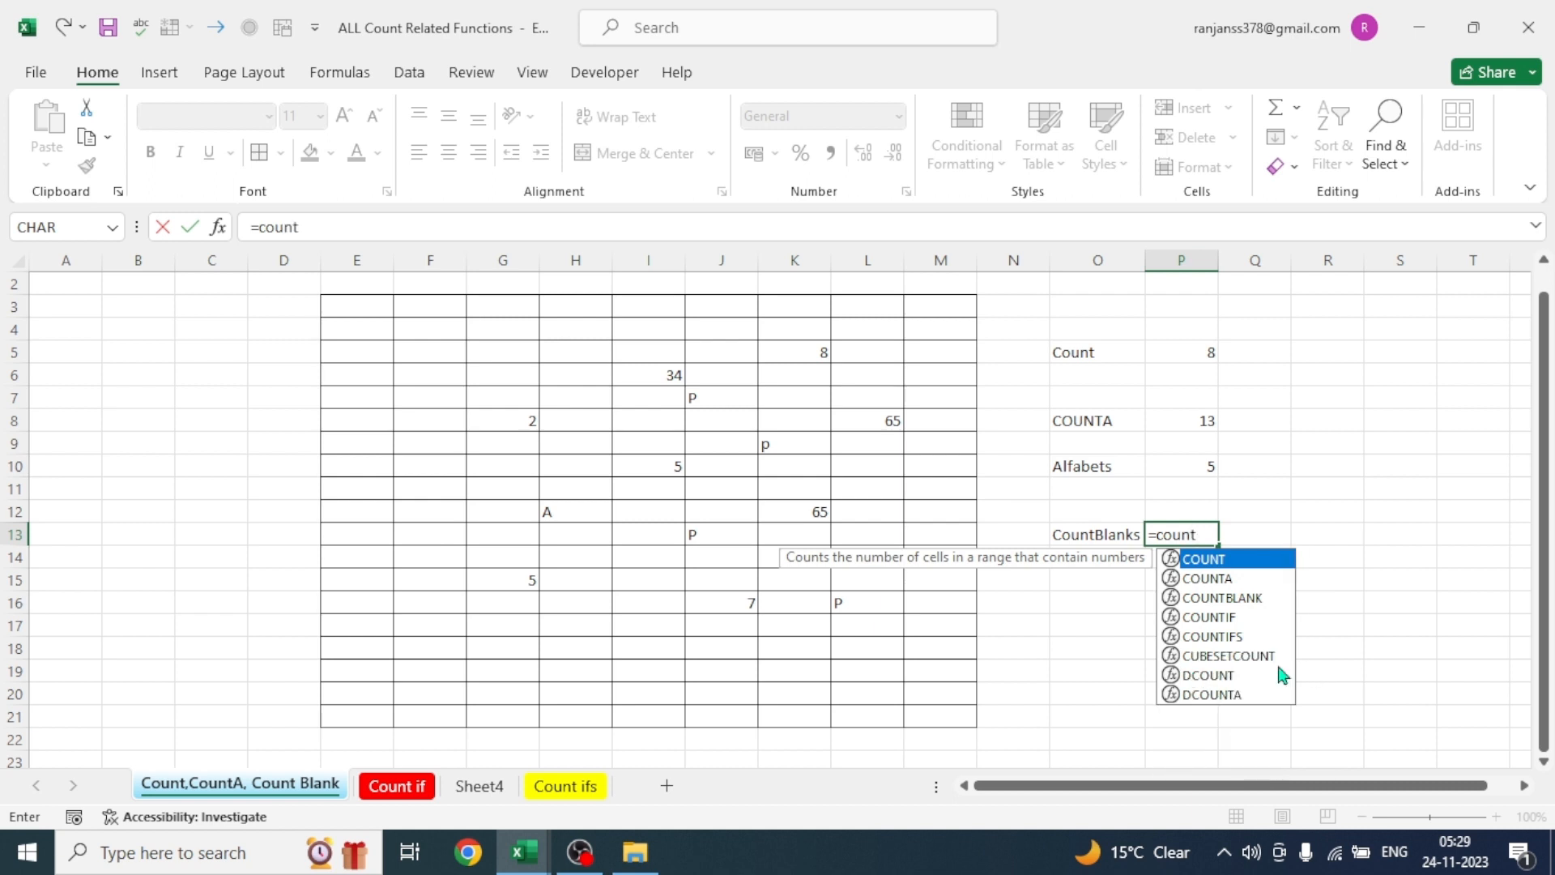
double_click(1245, 600)
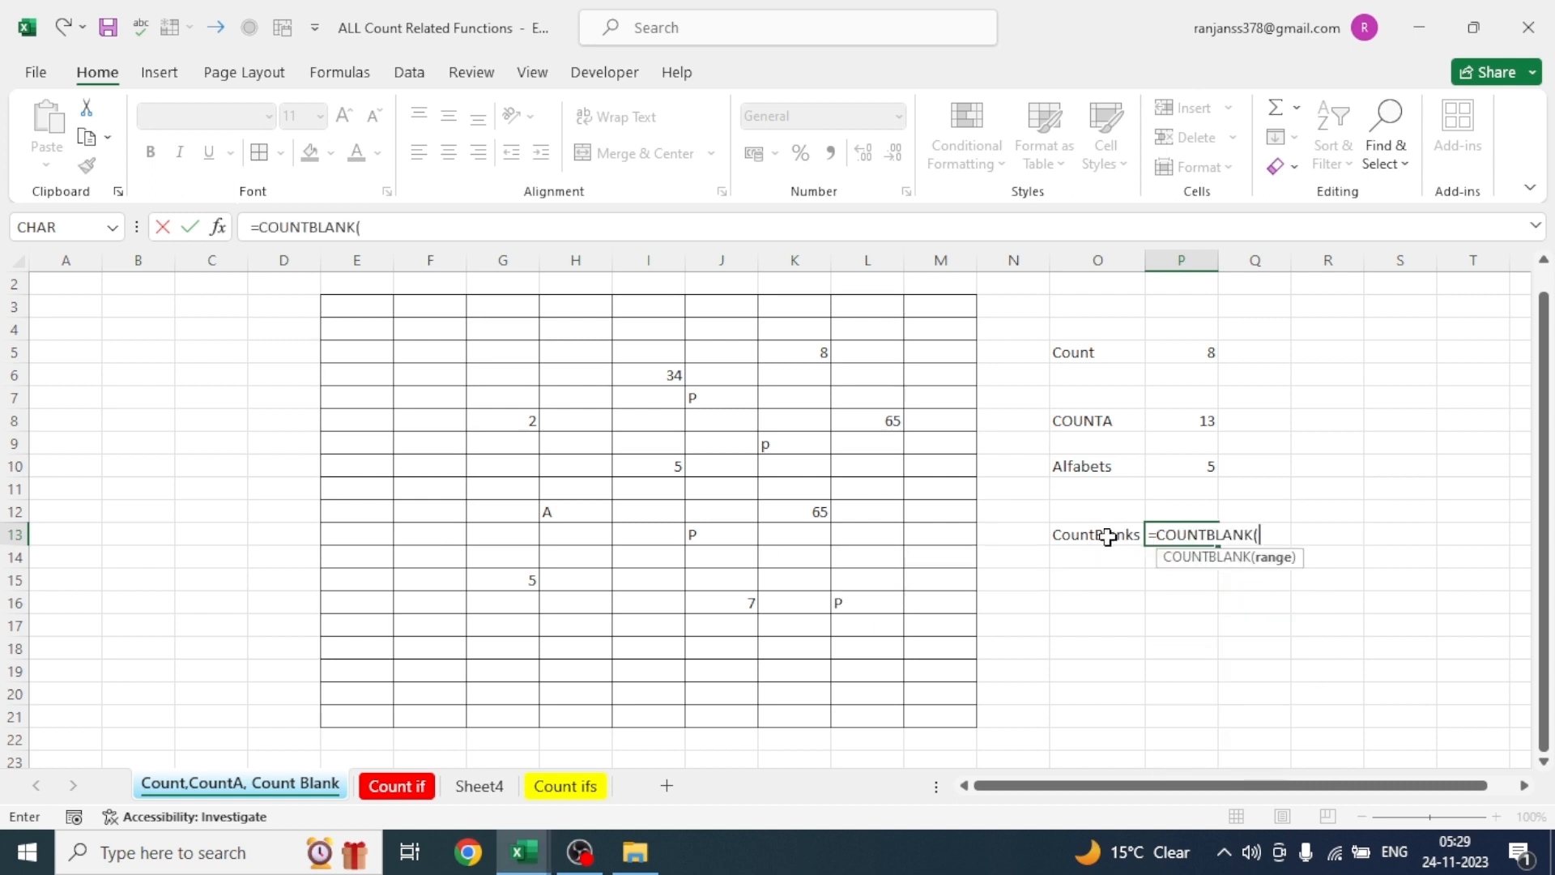
click(337, 306)
drag(336, 306, 926, 711)
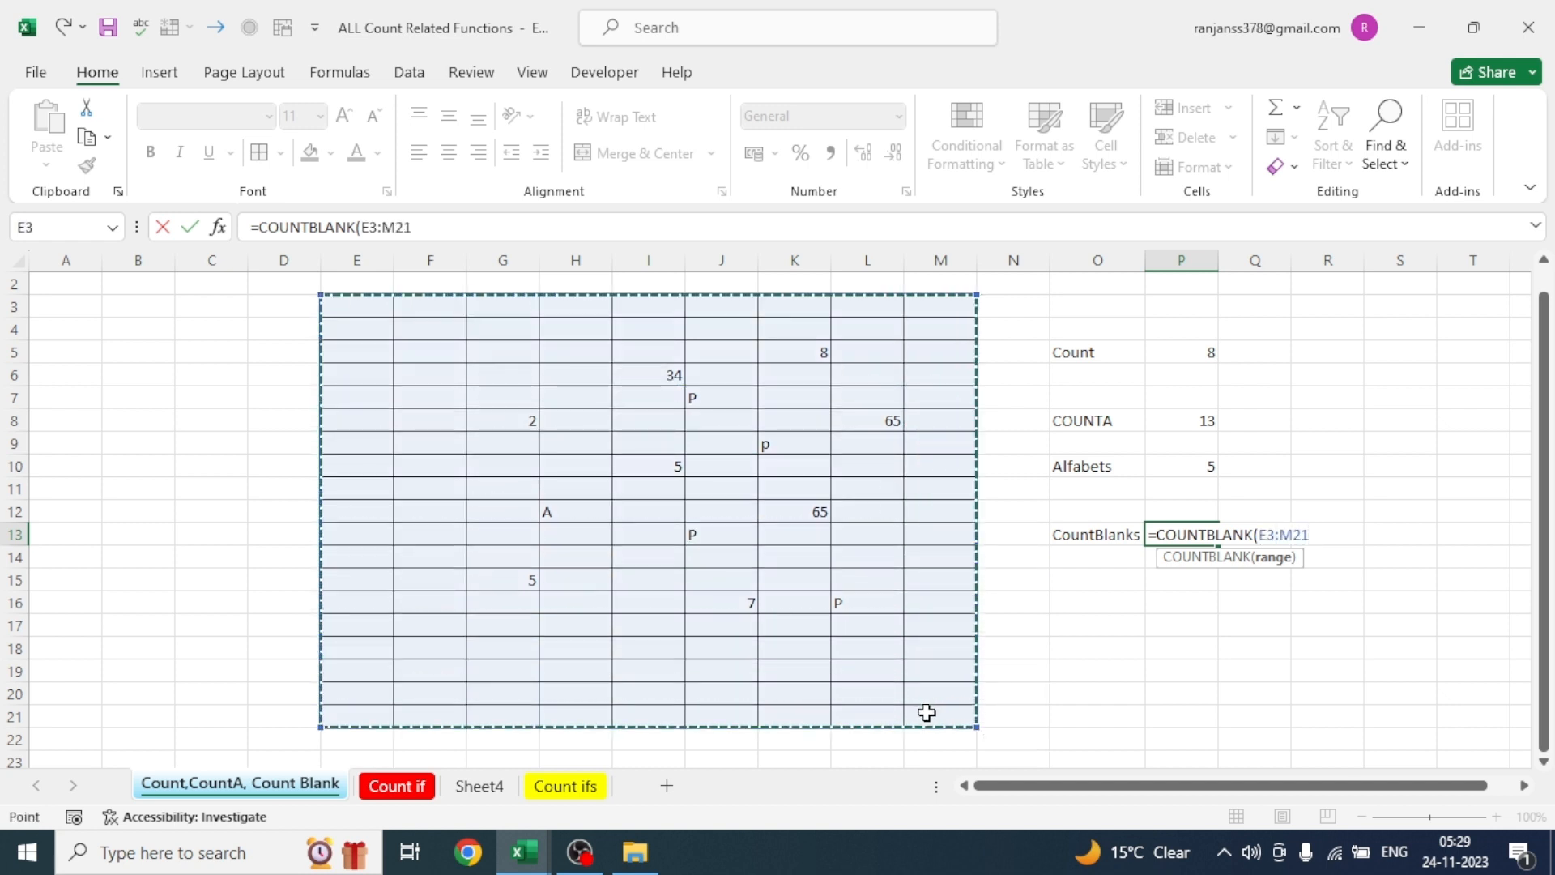
key(Return)
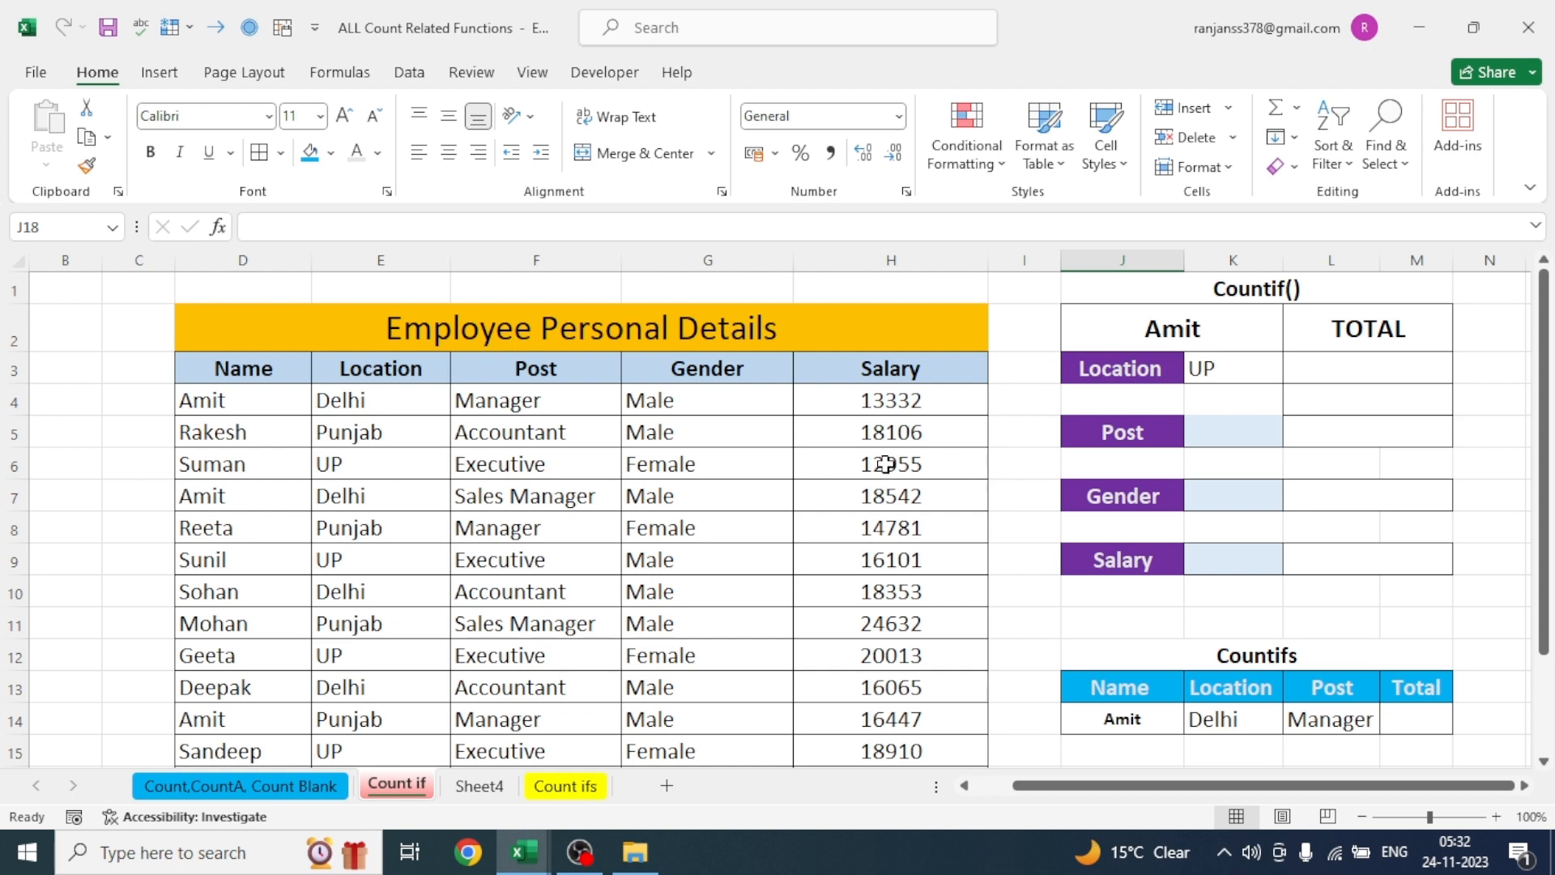
- On the Count if sheet, enter =COUNTIF(E3:E15,"UP") in the Location total cell L3 to count the UP entries
click(1293, 363)
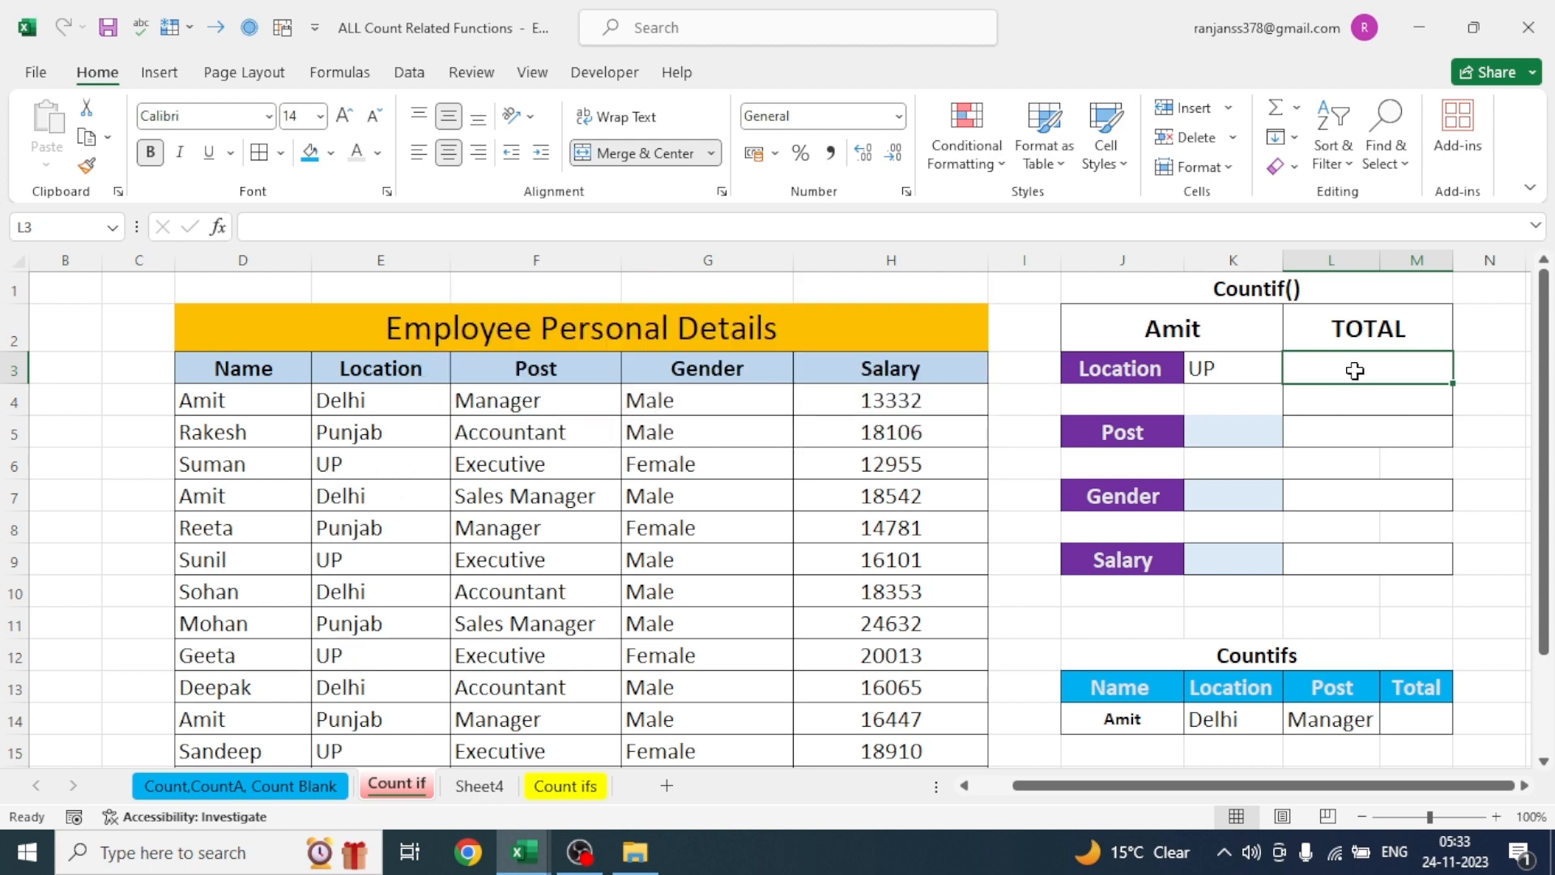
text(=)
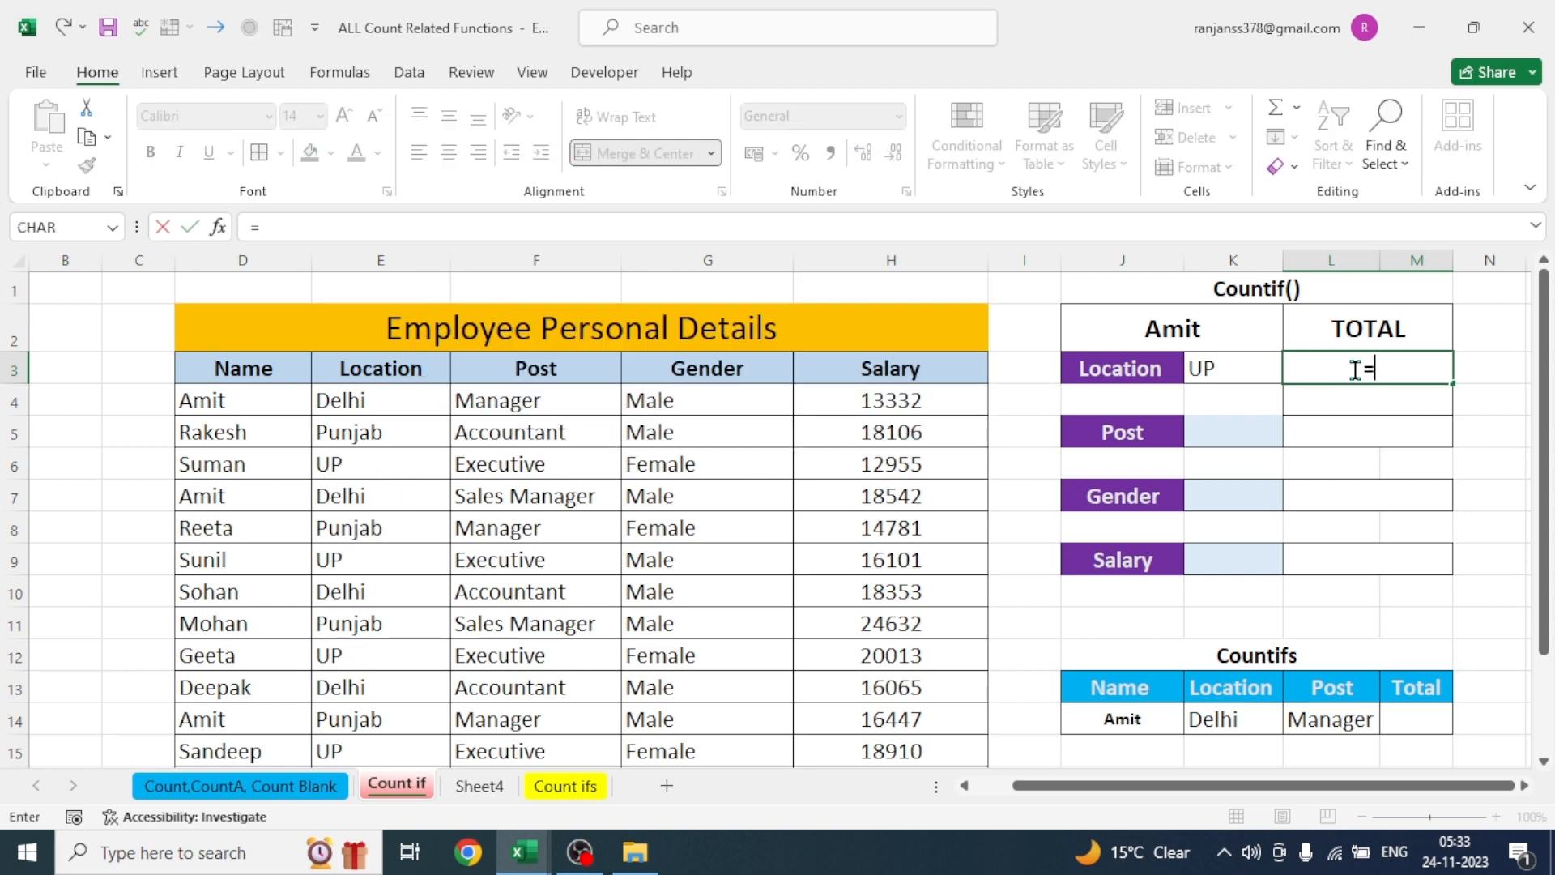
text(counti)
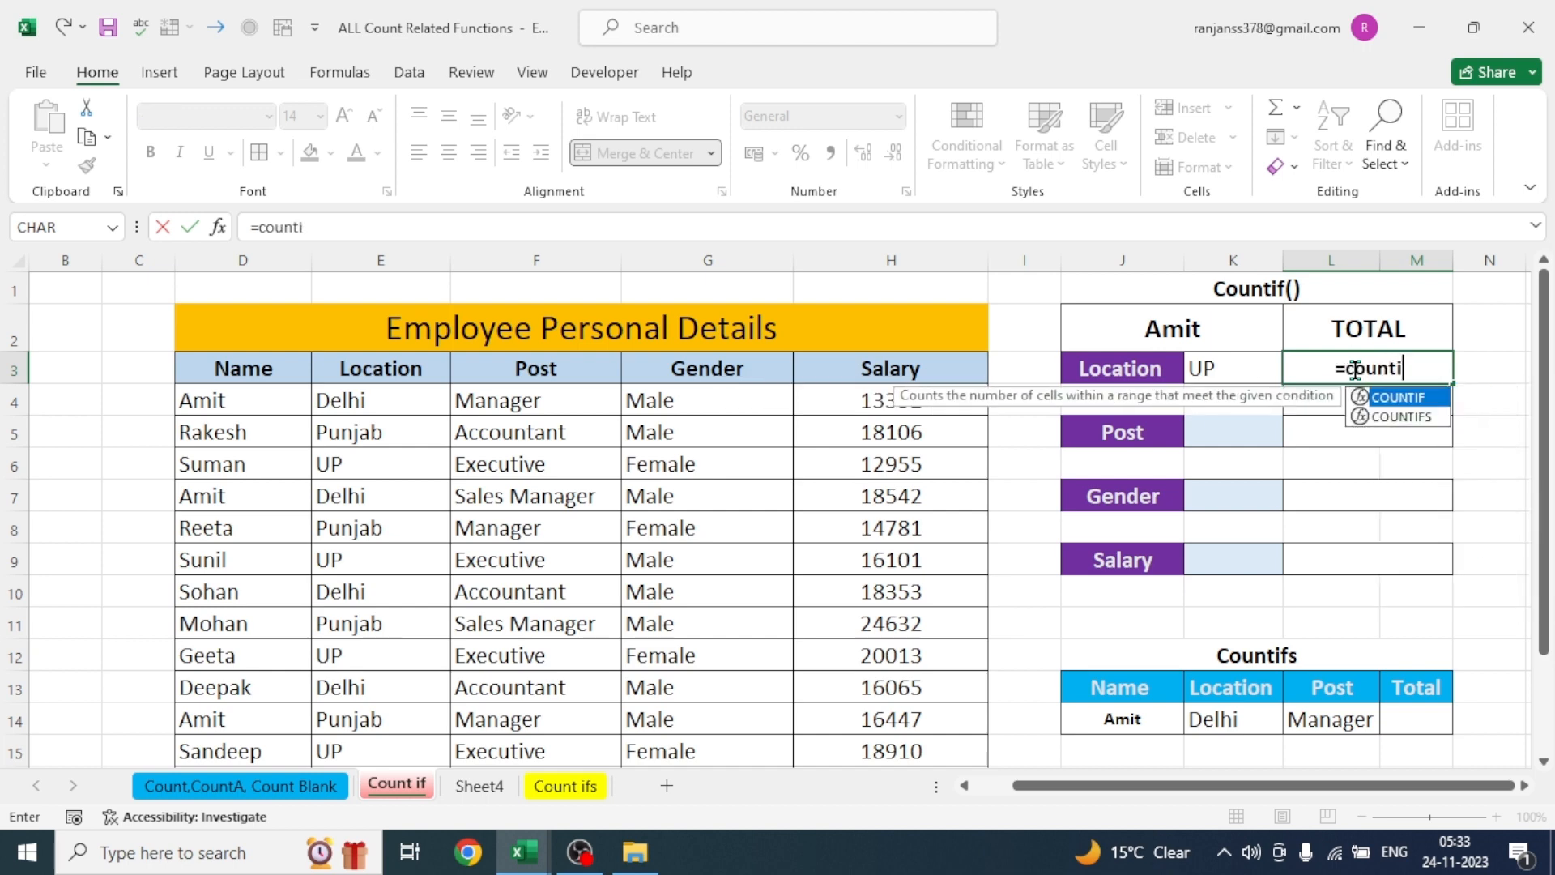
text(f)
key(Tab)
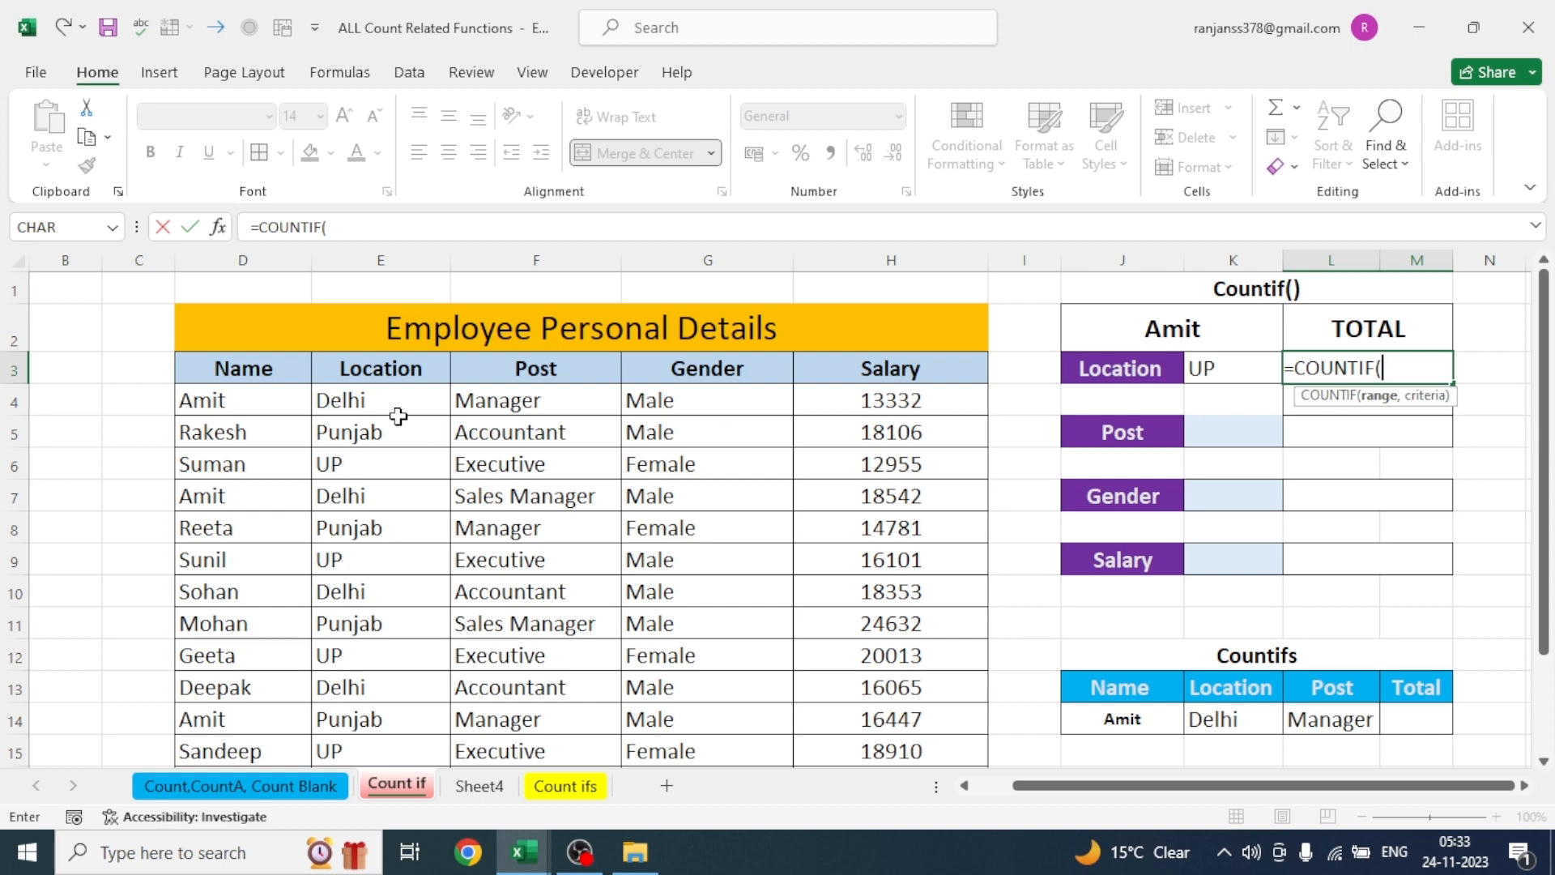
drag(370, 370, 368, 750)
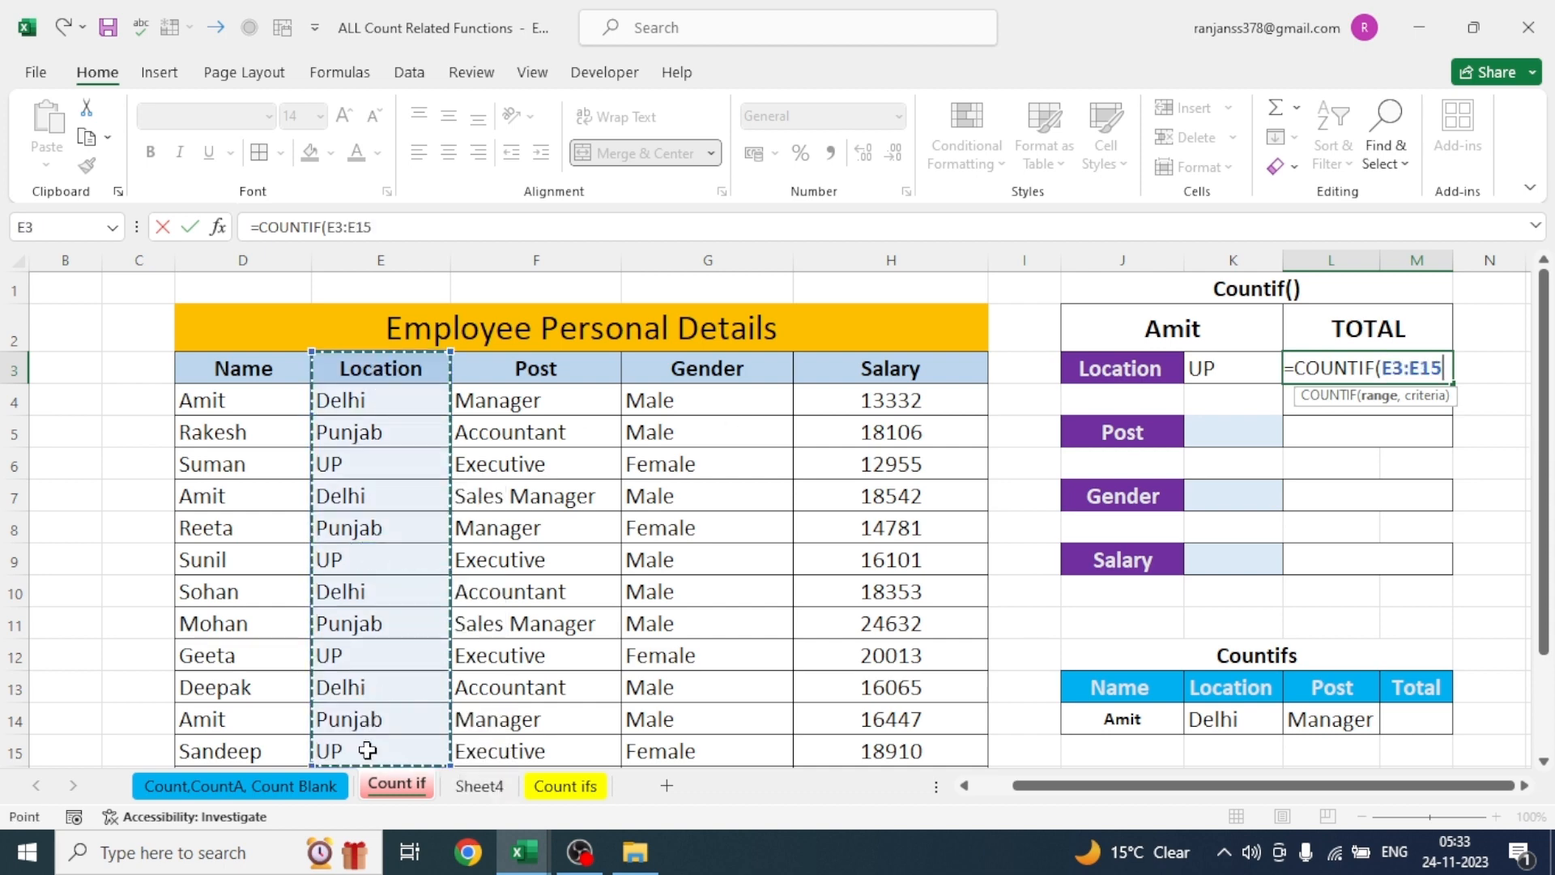
text(,)
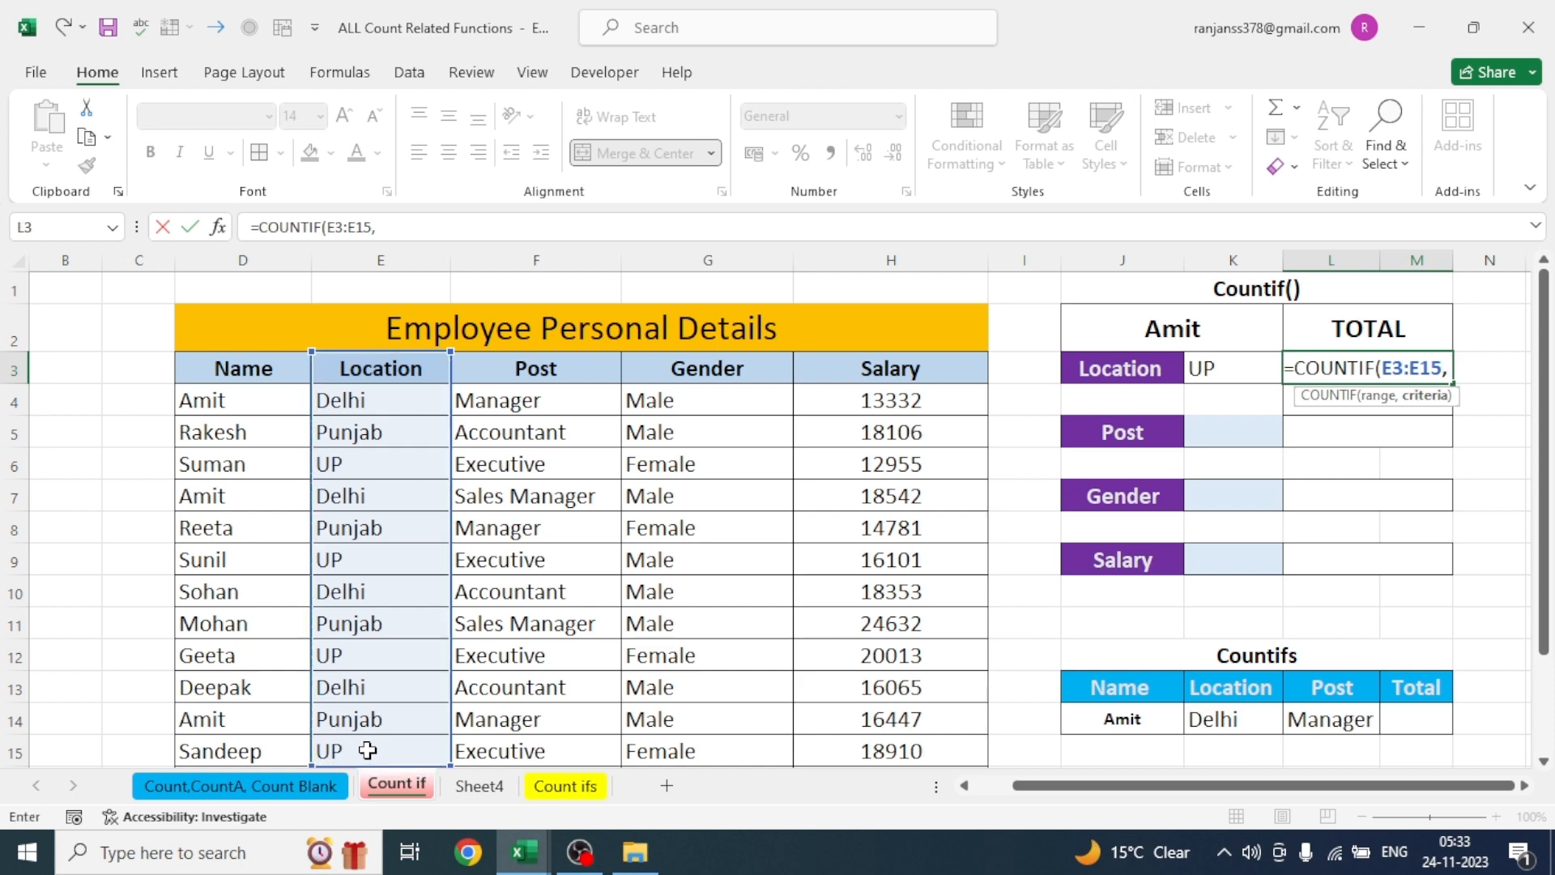
text("u)
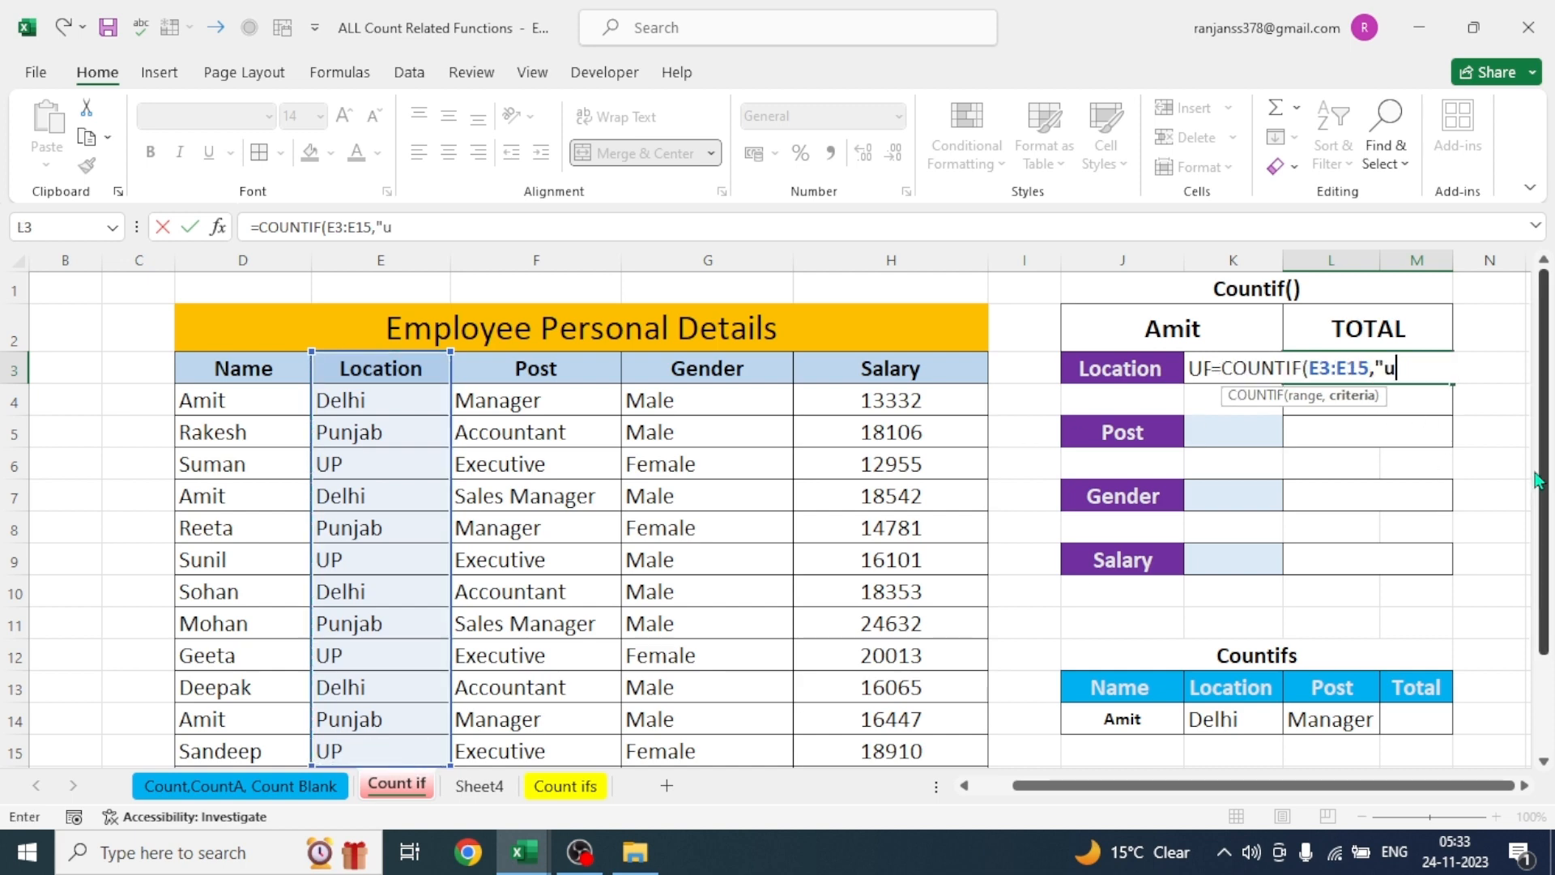
key(BackSpace)
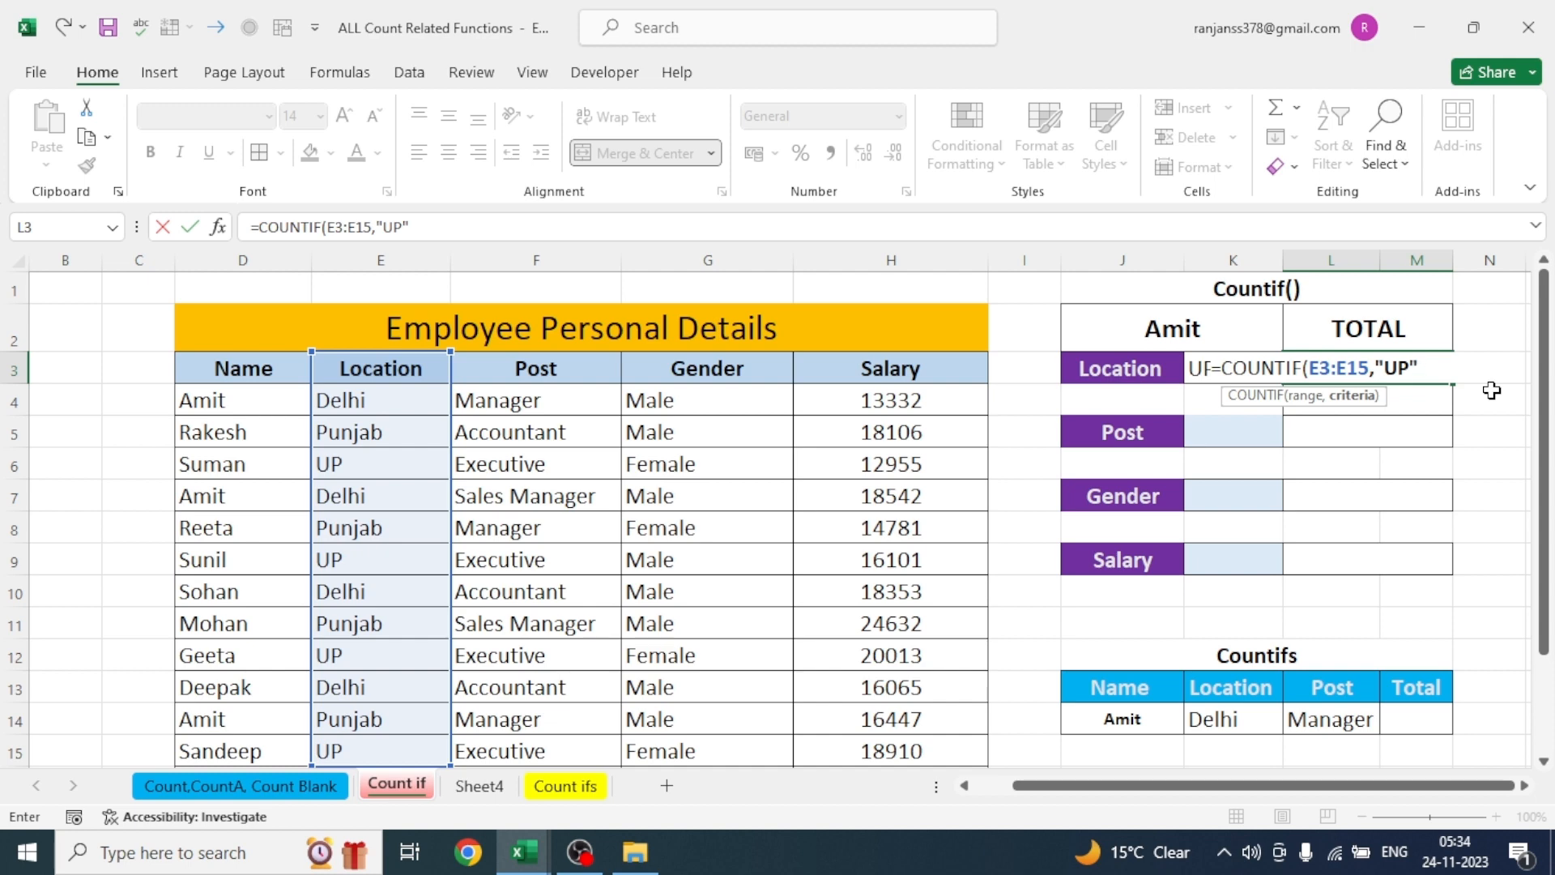
text())
key(Return)
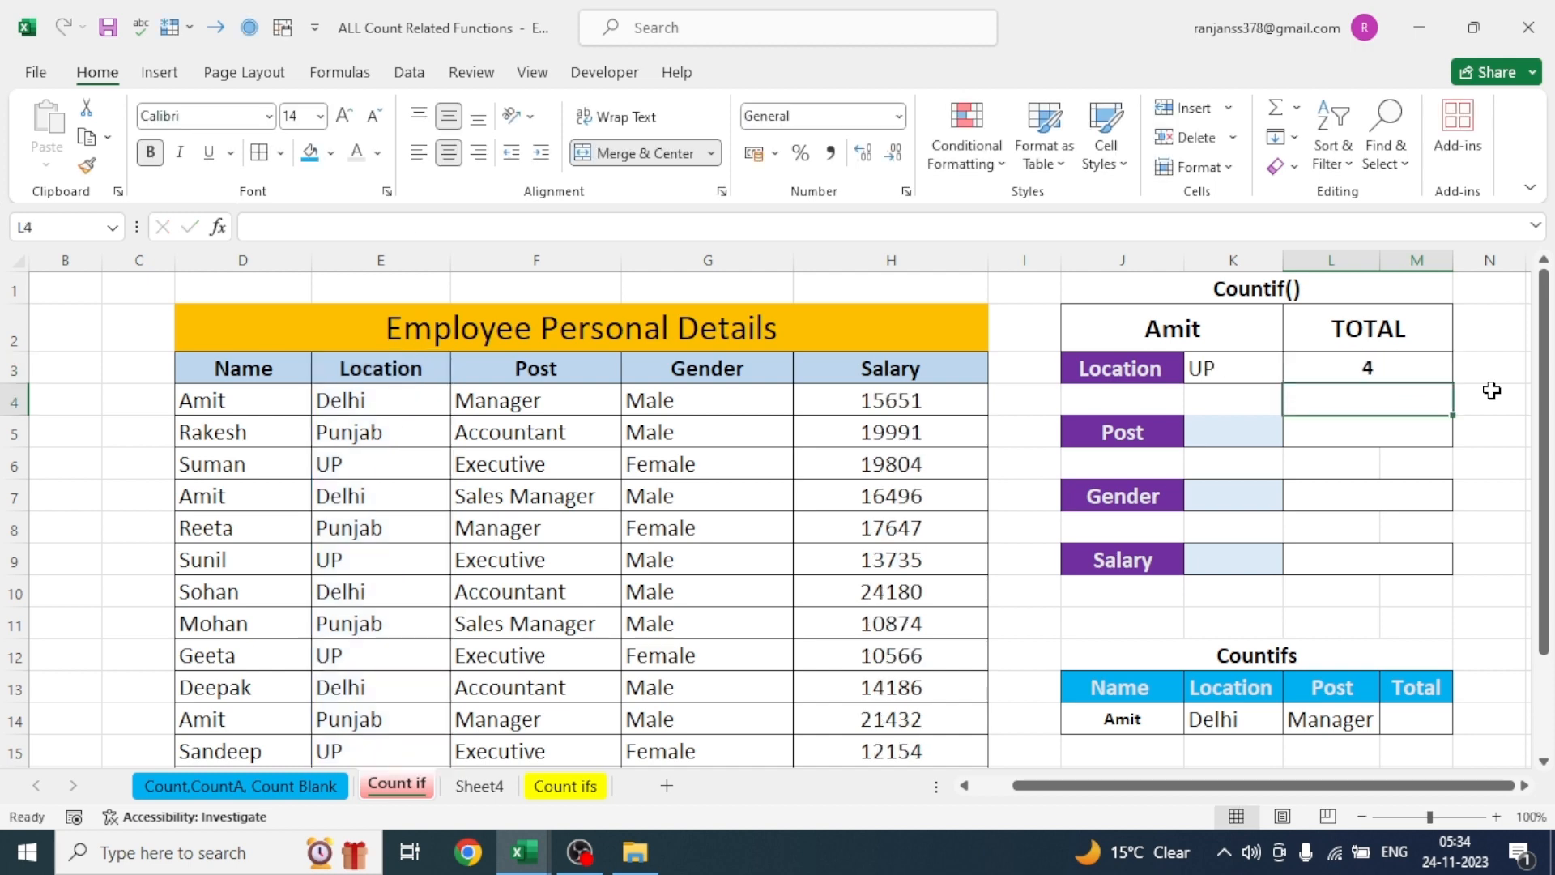
- Replace the "UP" criterion in the L3 COUNTIF formula with a reference to cell E6
click(1389, 372)
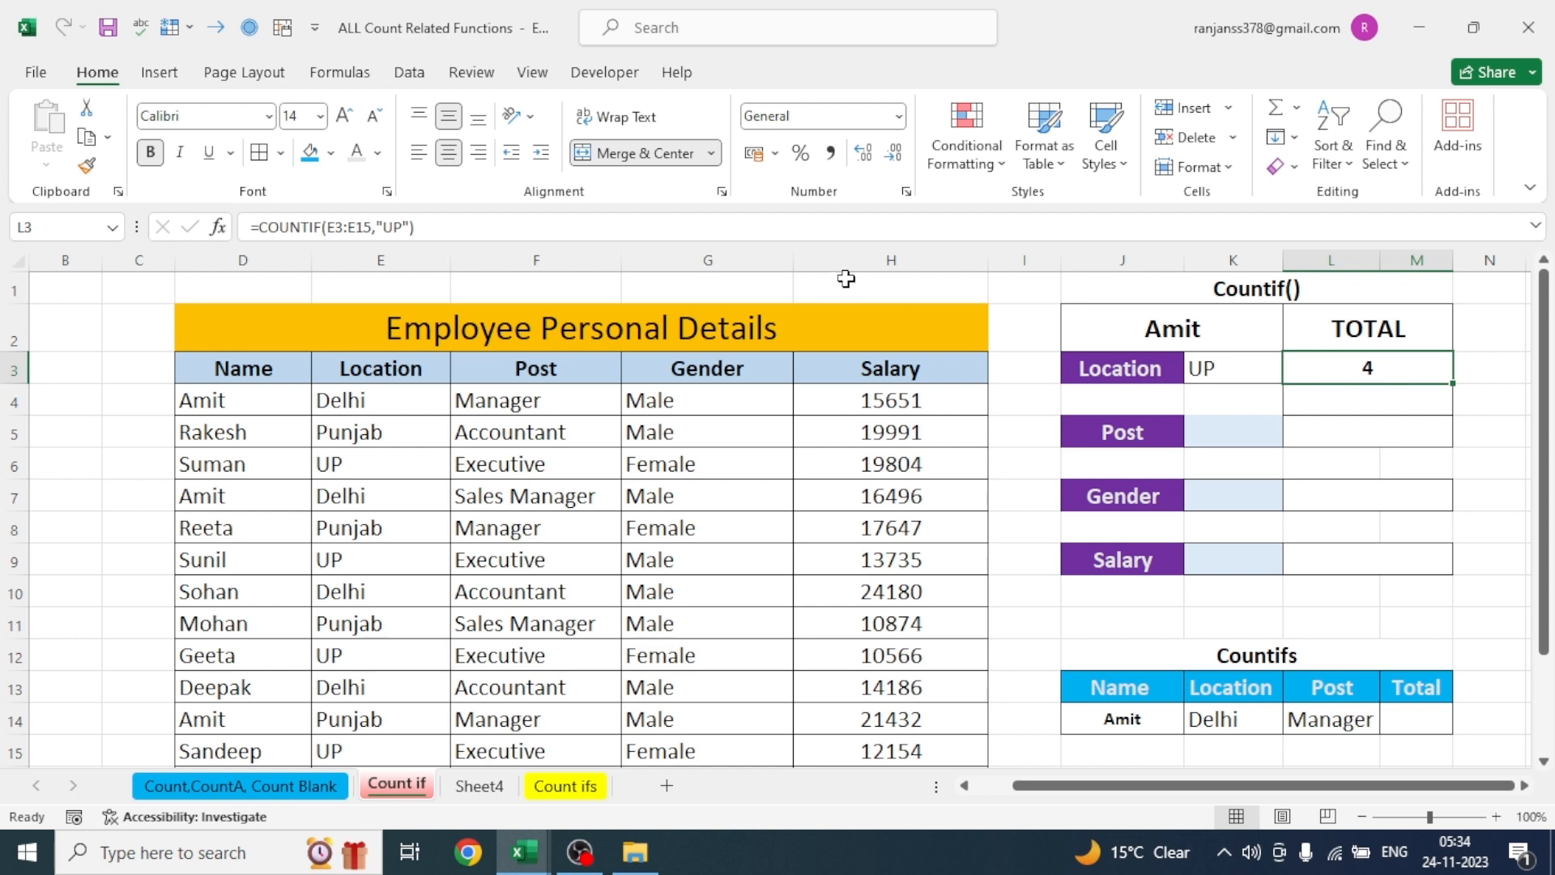
click(413, 227)
key(BackSpace)
key(BackSpace)
key(BackSpace)
key(BackSpace)
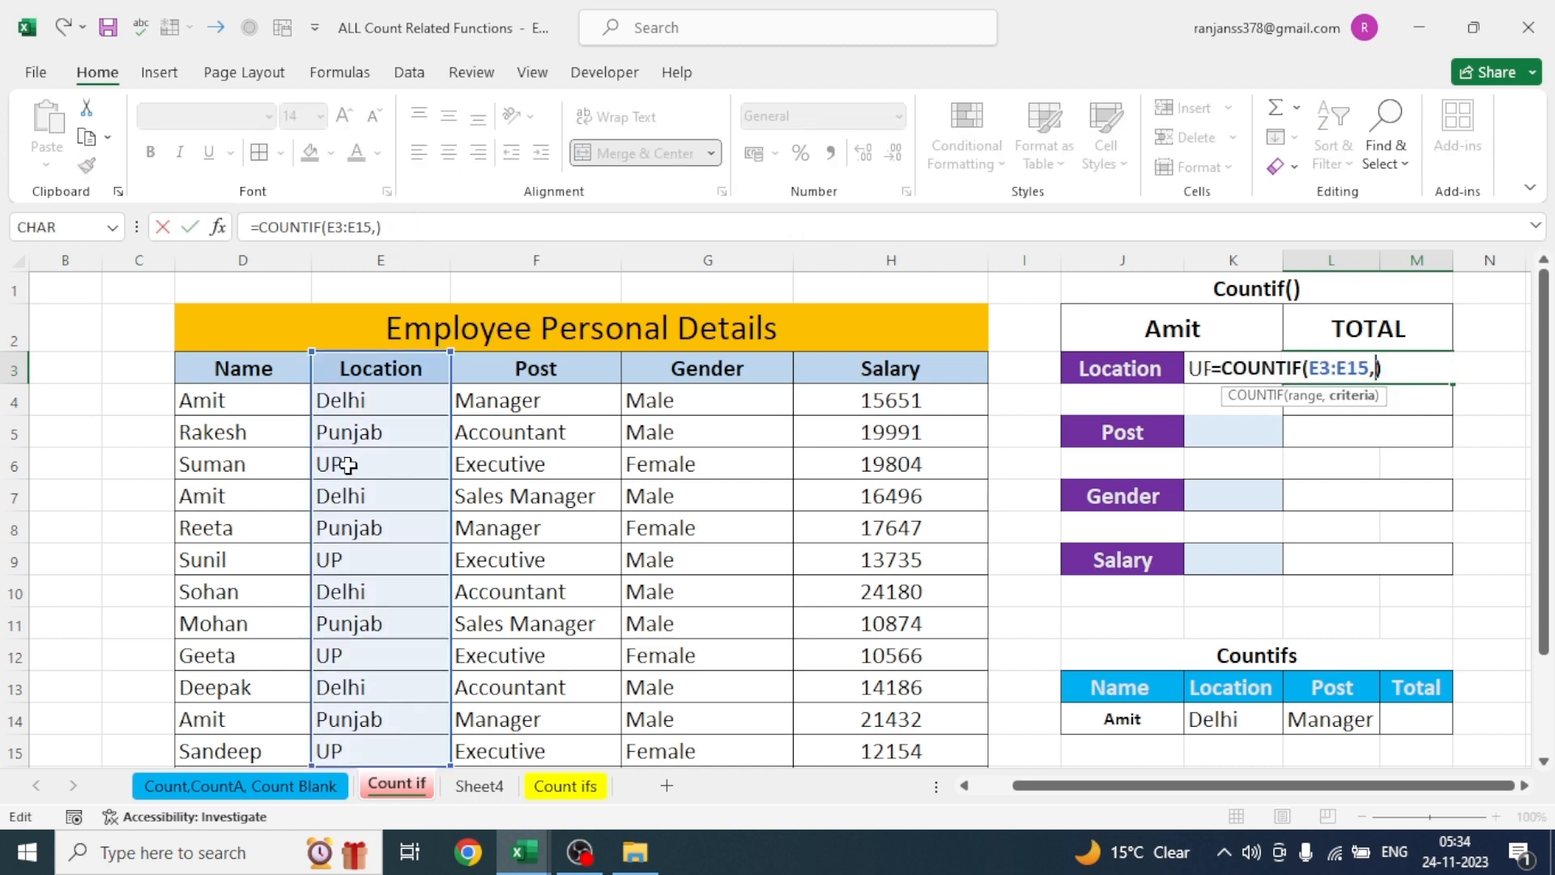
click(347, 464)
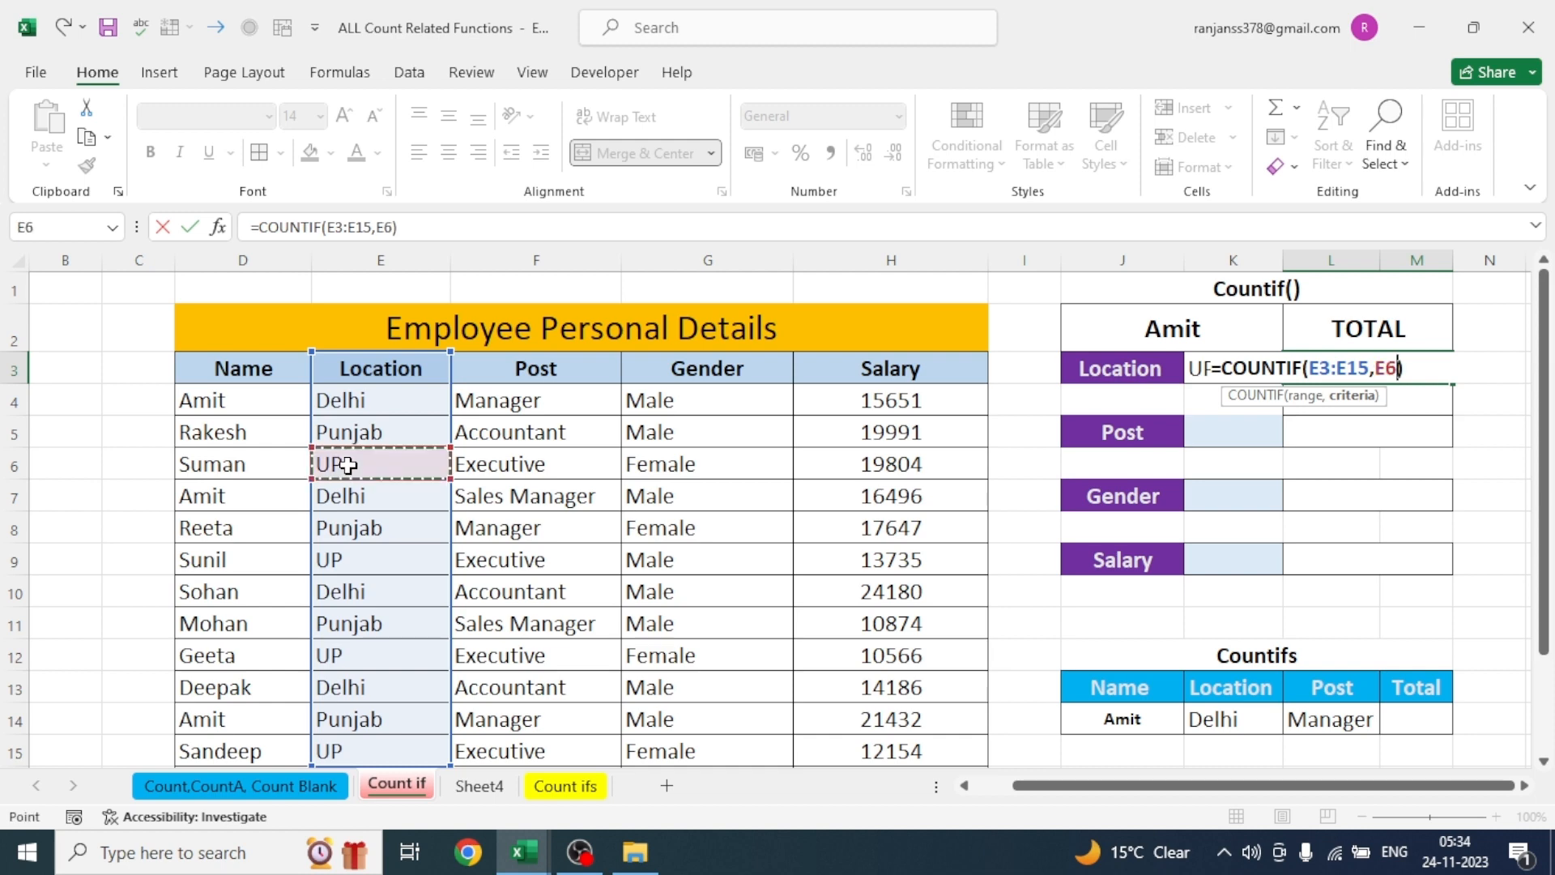
key(Return)
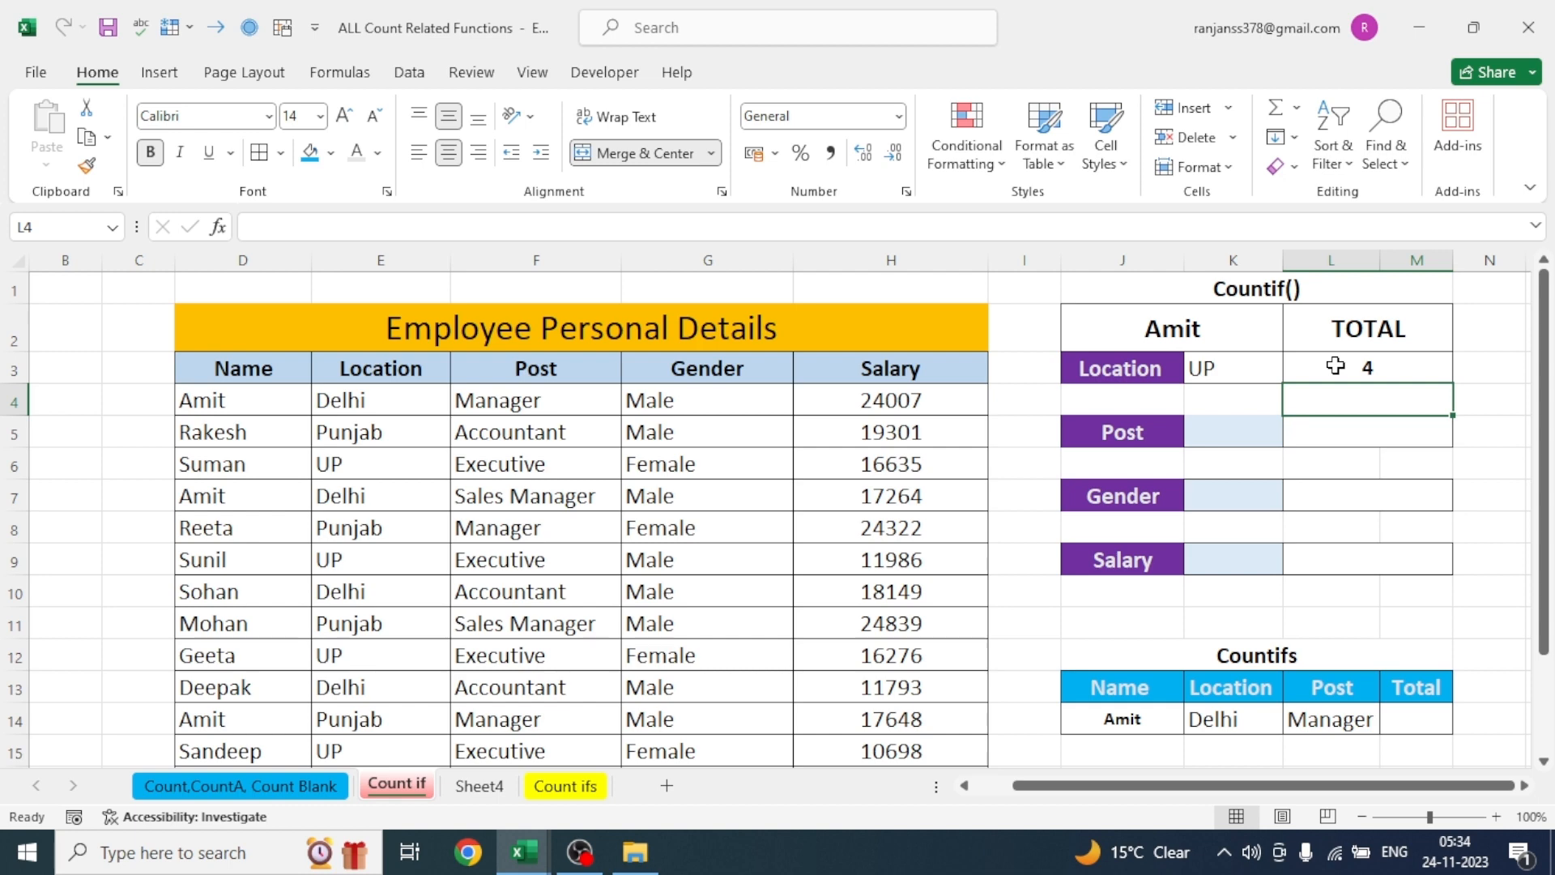
- Change the criterion of the COUNTIF formula in L3 to K3, giving =COUNTIF(E3:E15,K3)
click(1343, 366)
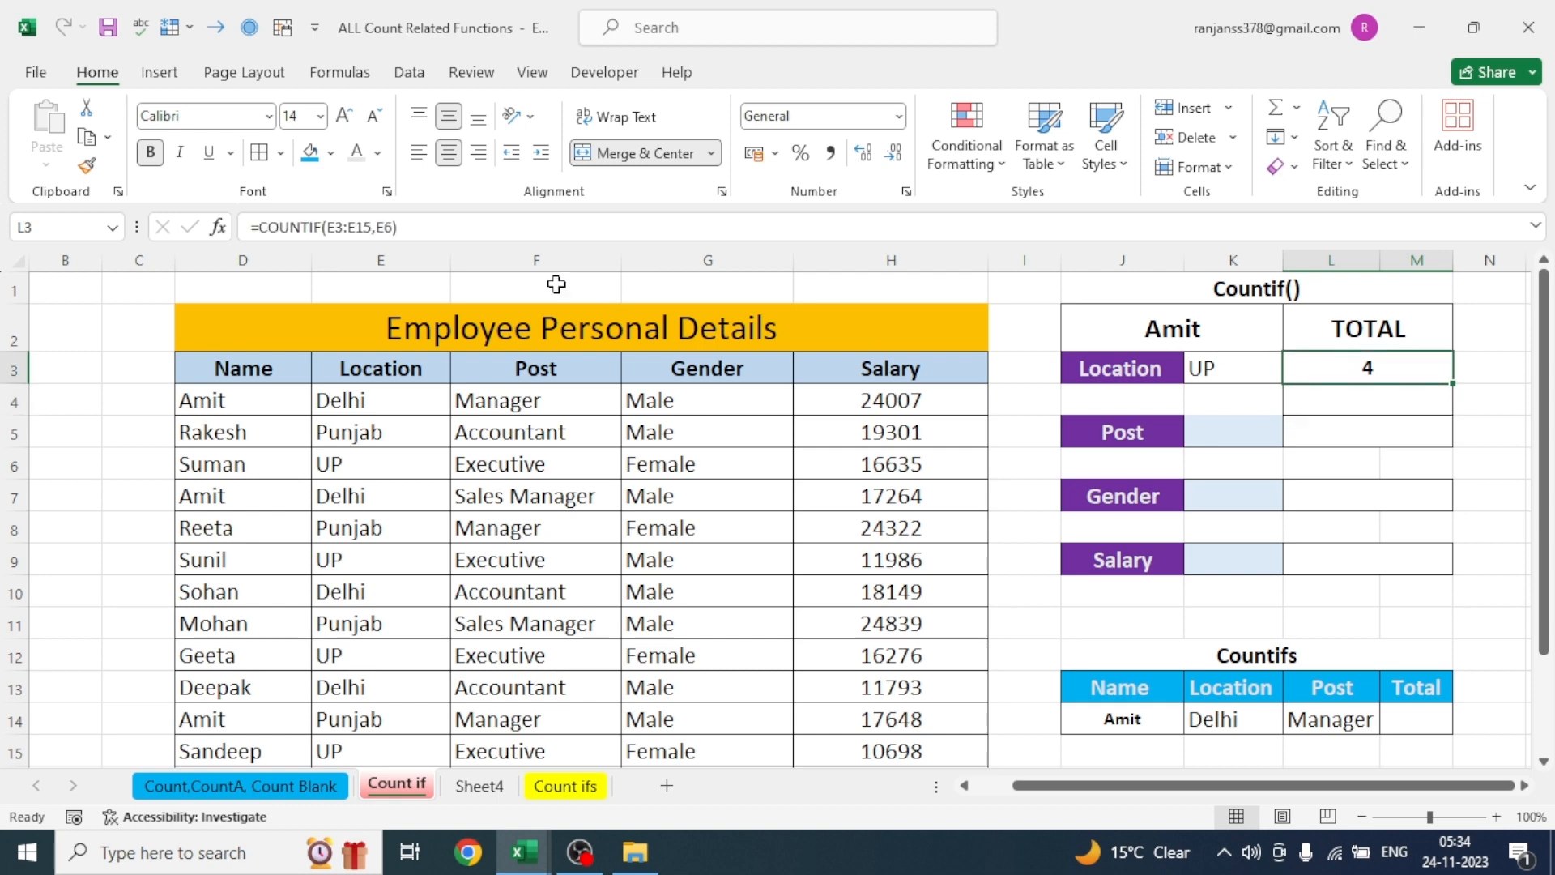
click(391, 227)
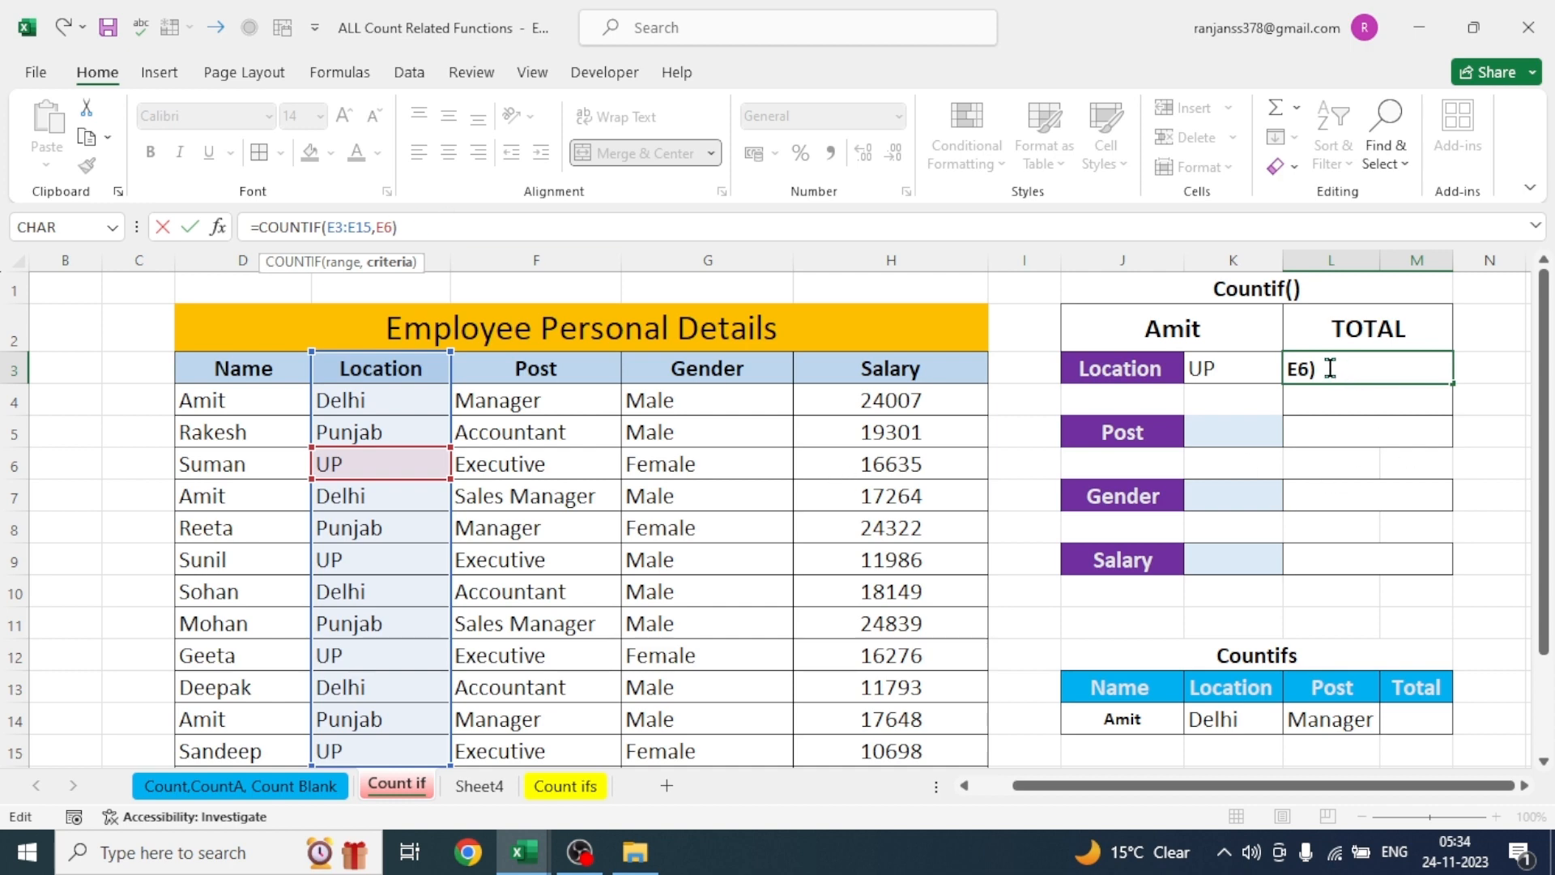
key(BackSpace)
key(BackSpace)
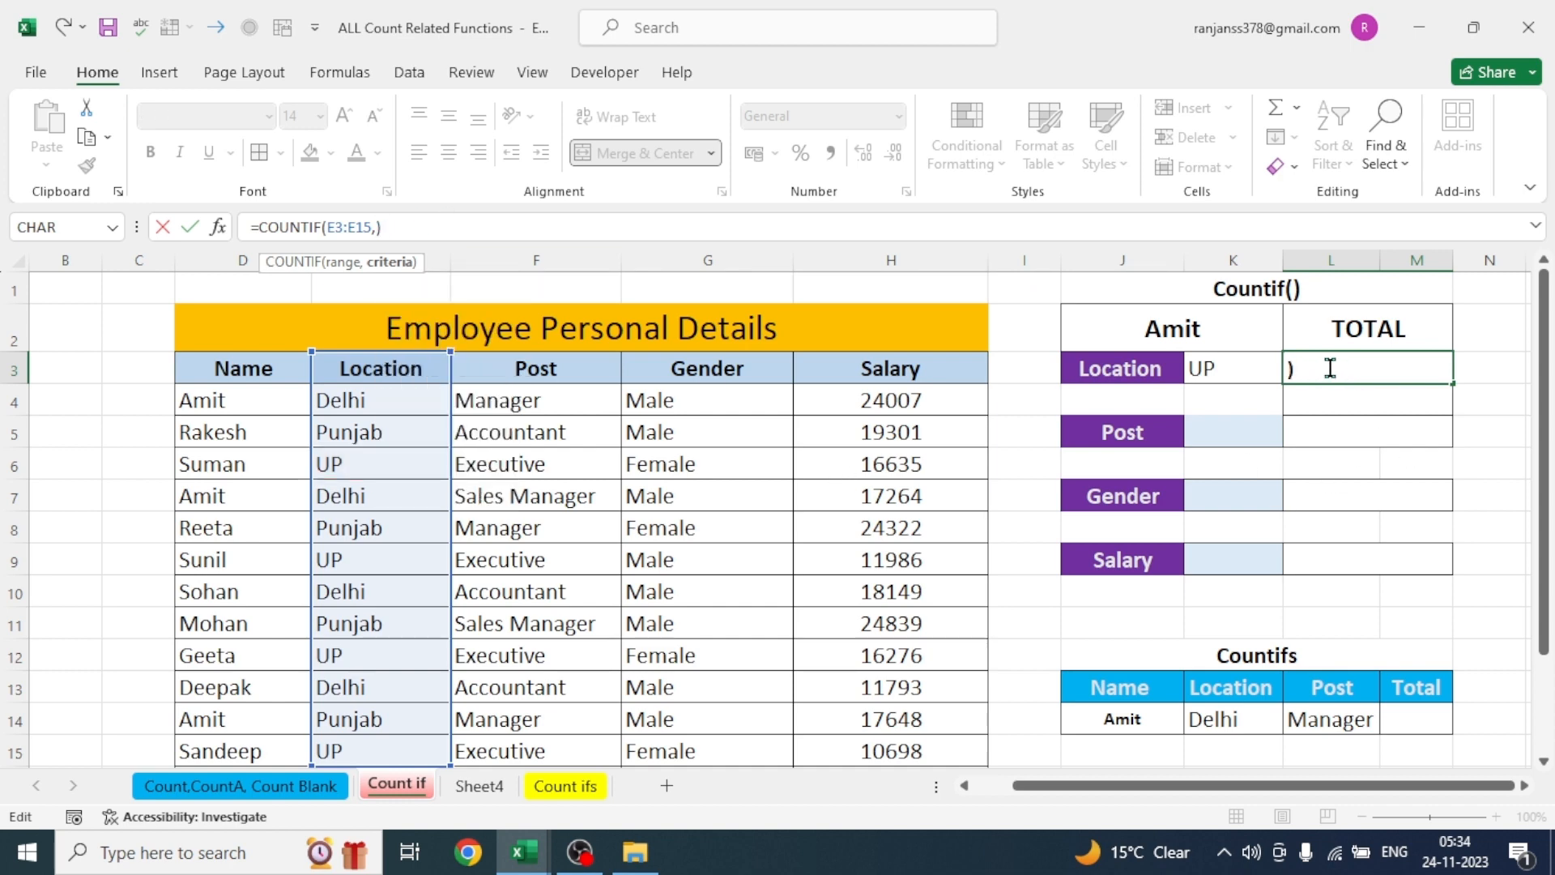
click(1217, 371)
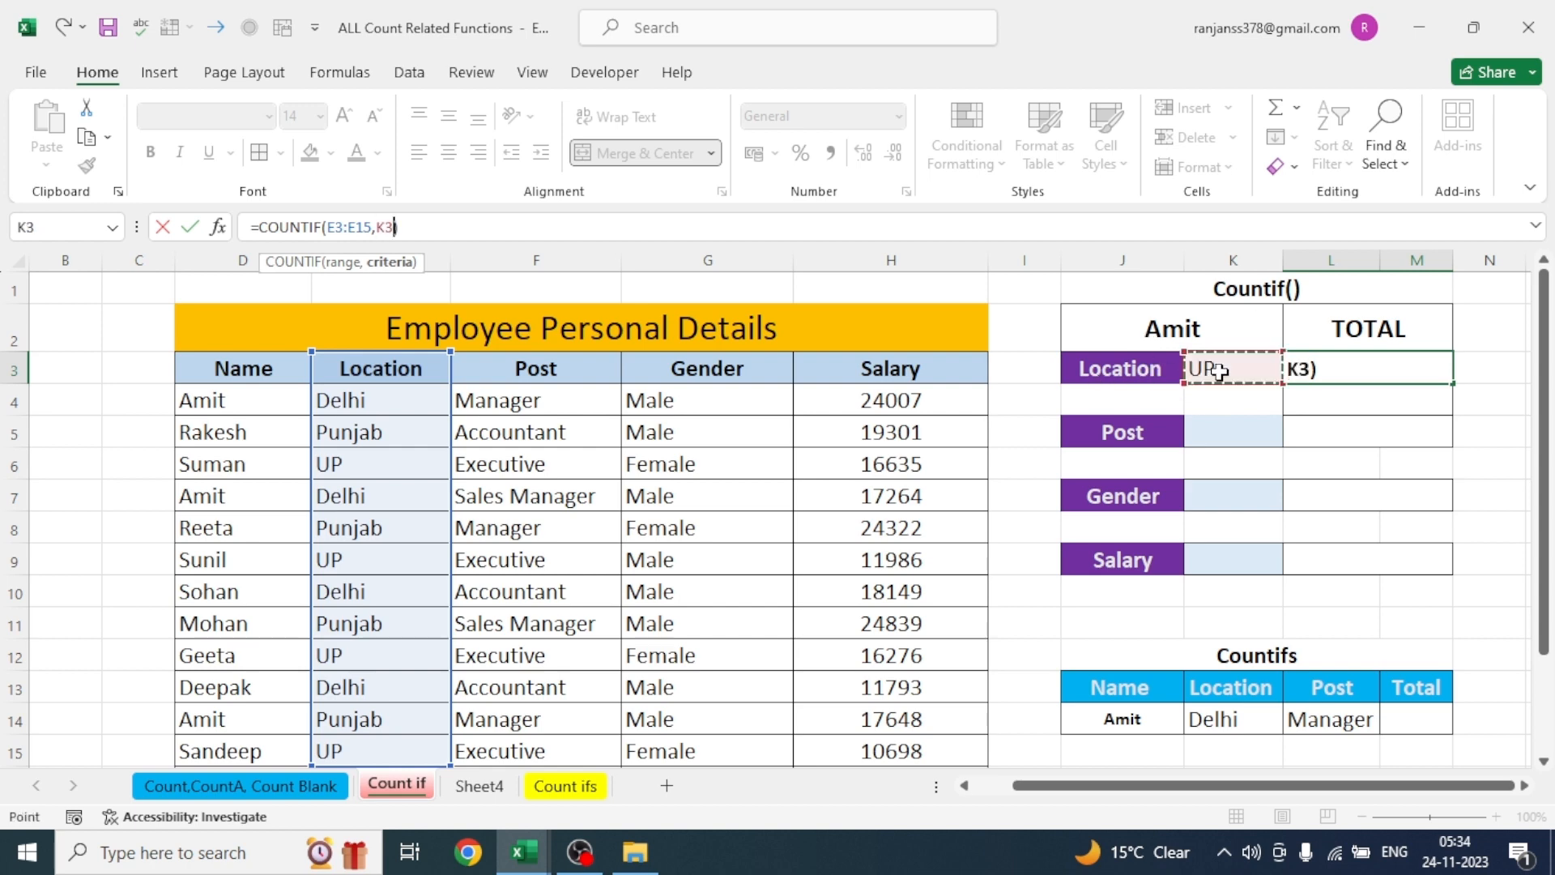
key(Return)
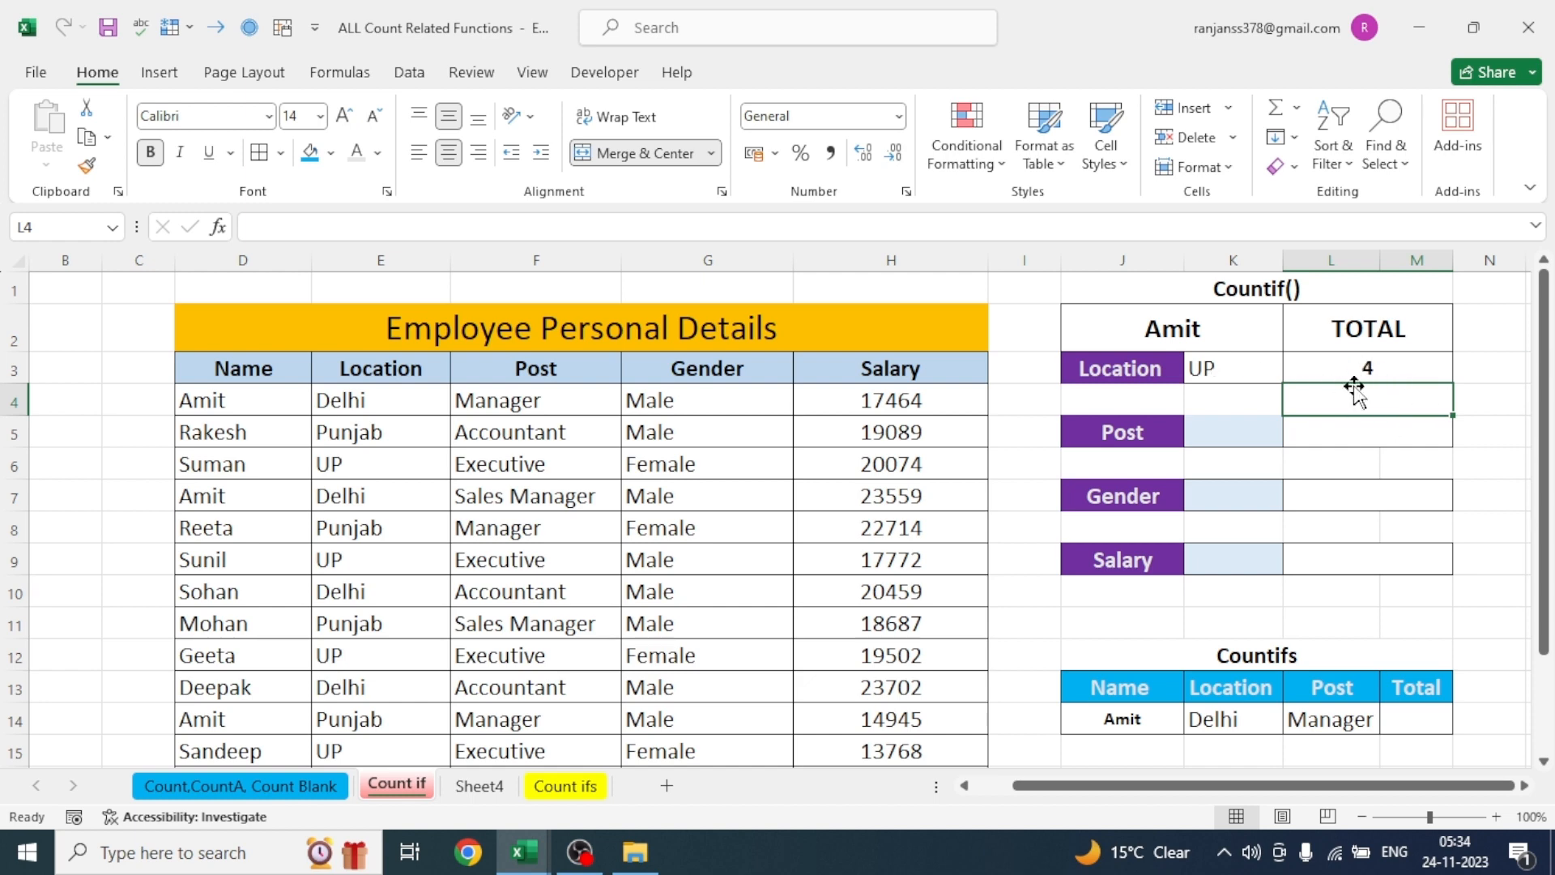
- Copy Delhi from E4 into the Location criterion cell K3 to count that location instead
click(1217, 372)
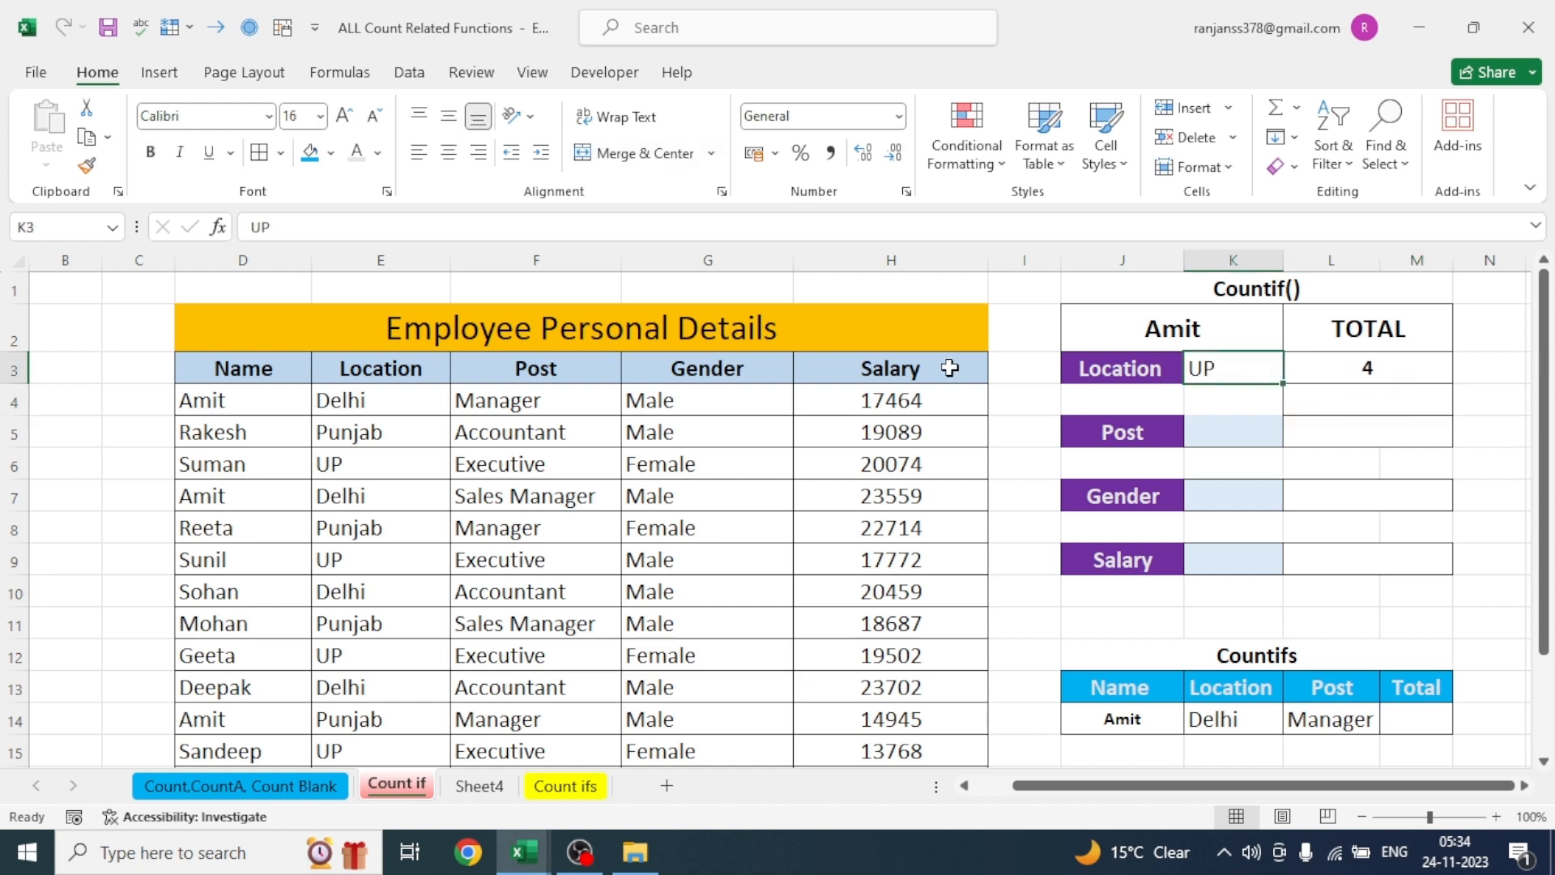
click(347, 405)
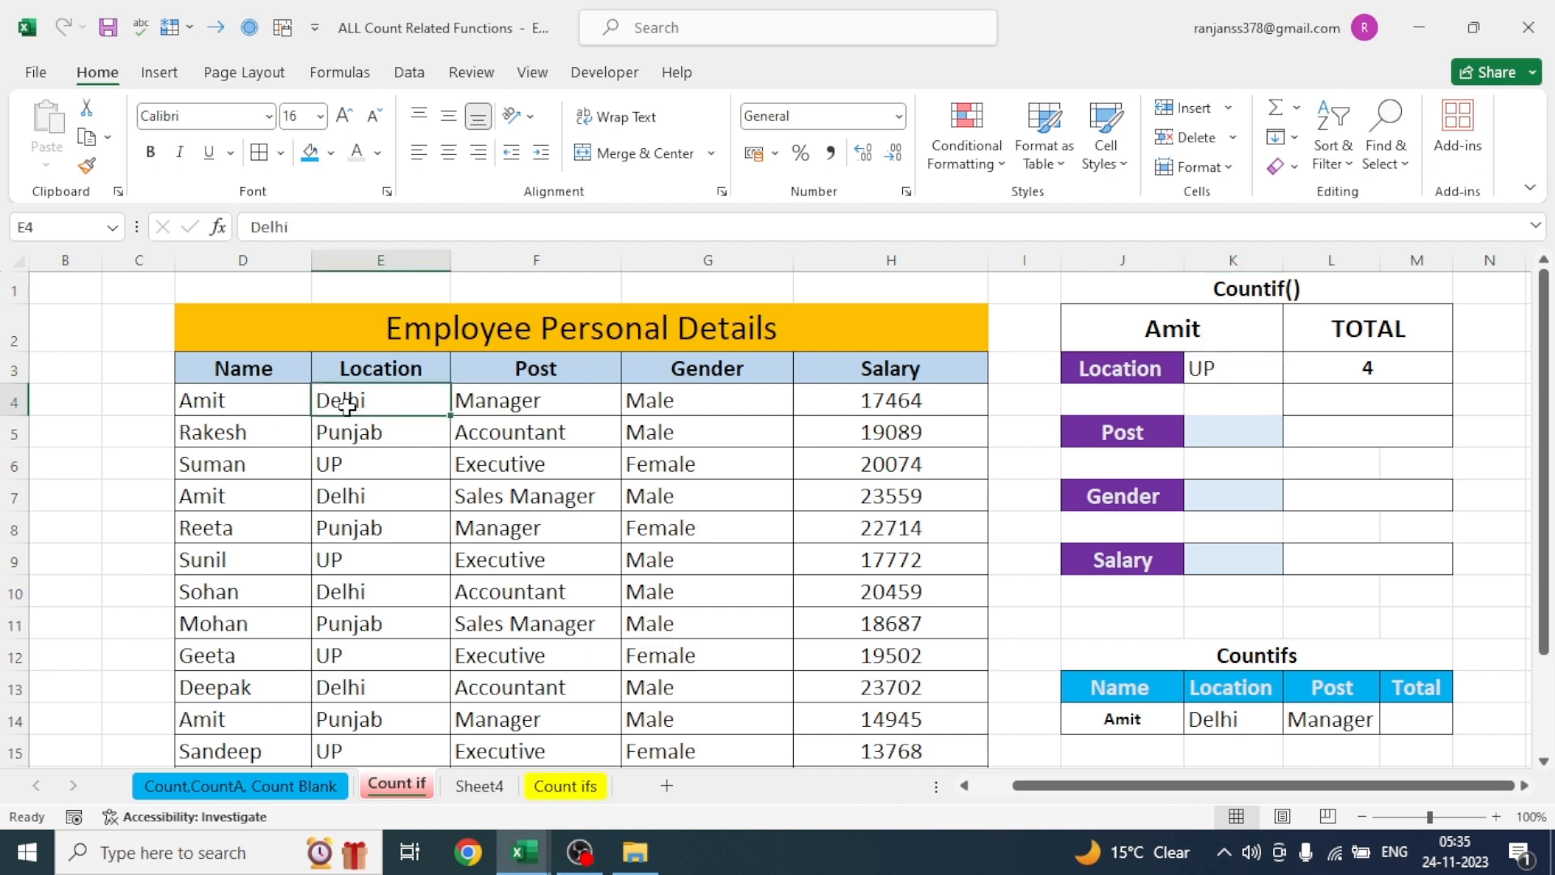
key(ctrl+c)
click(1228, 368)
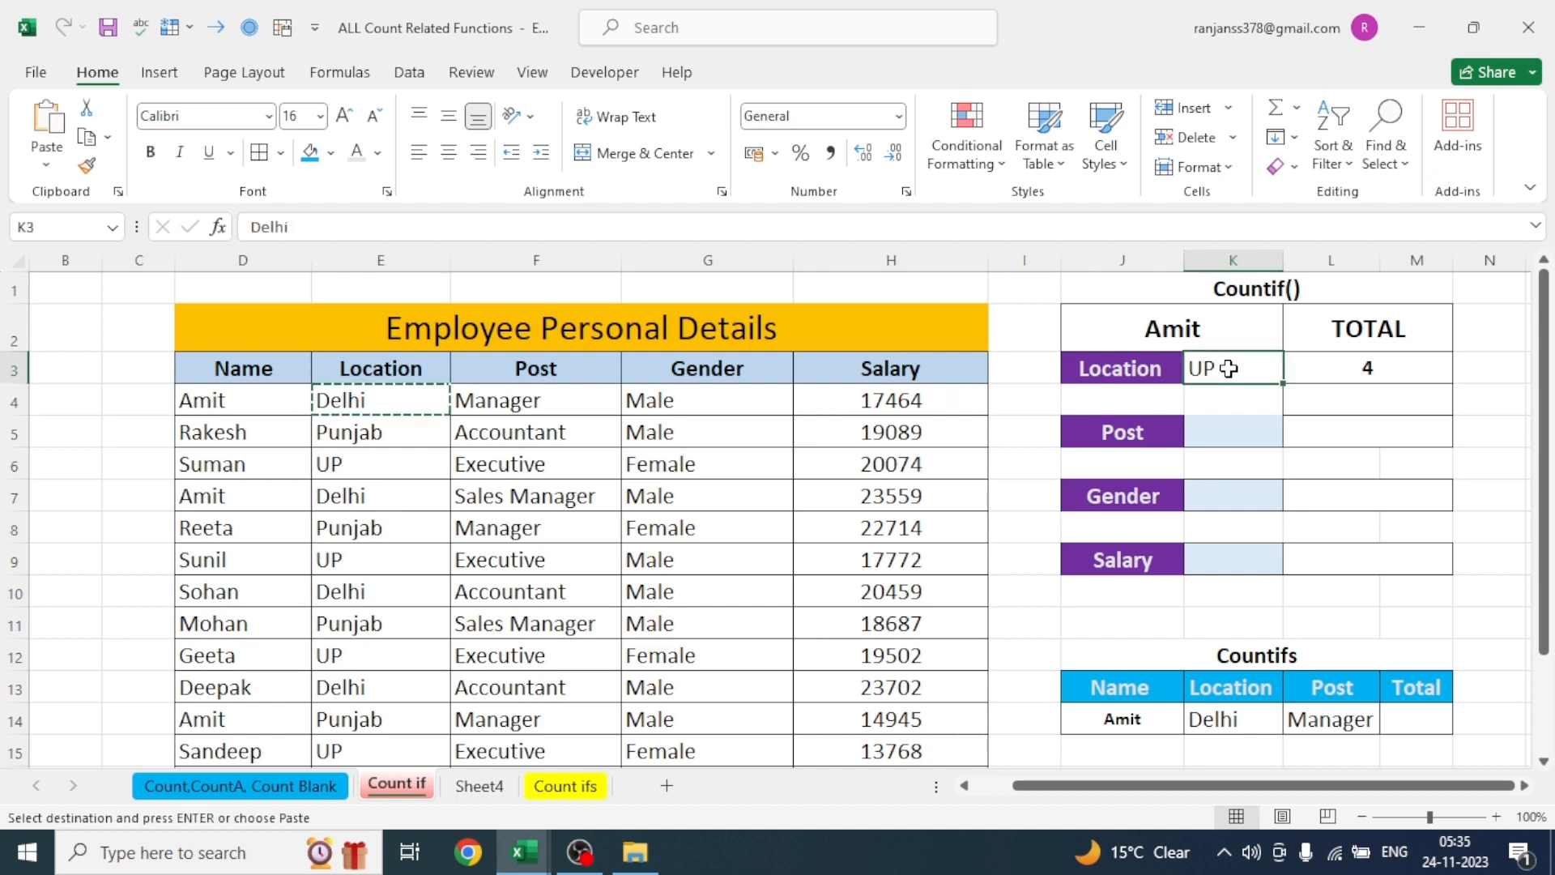
key(ctrl+v)
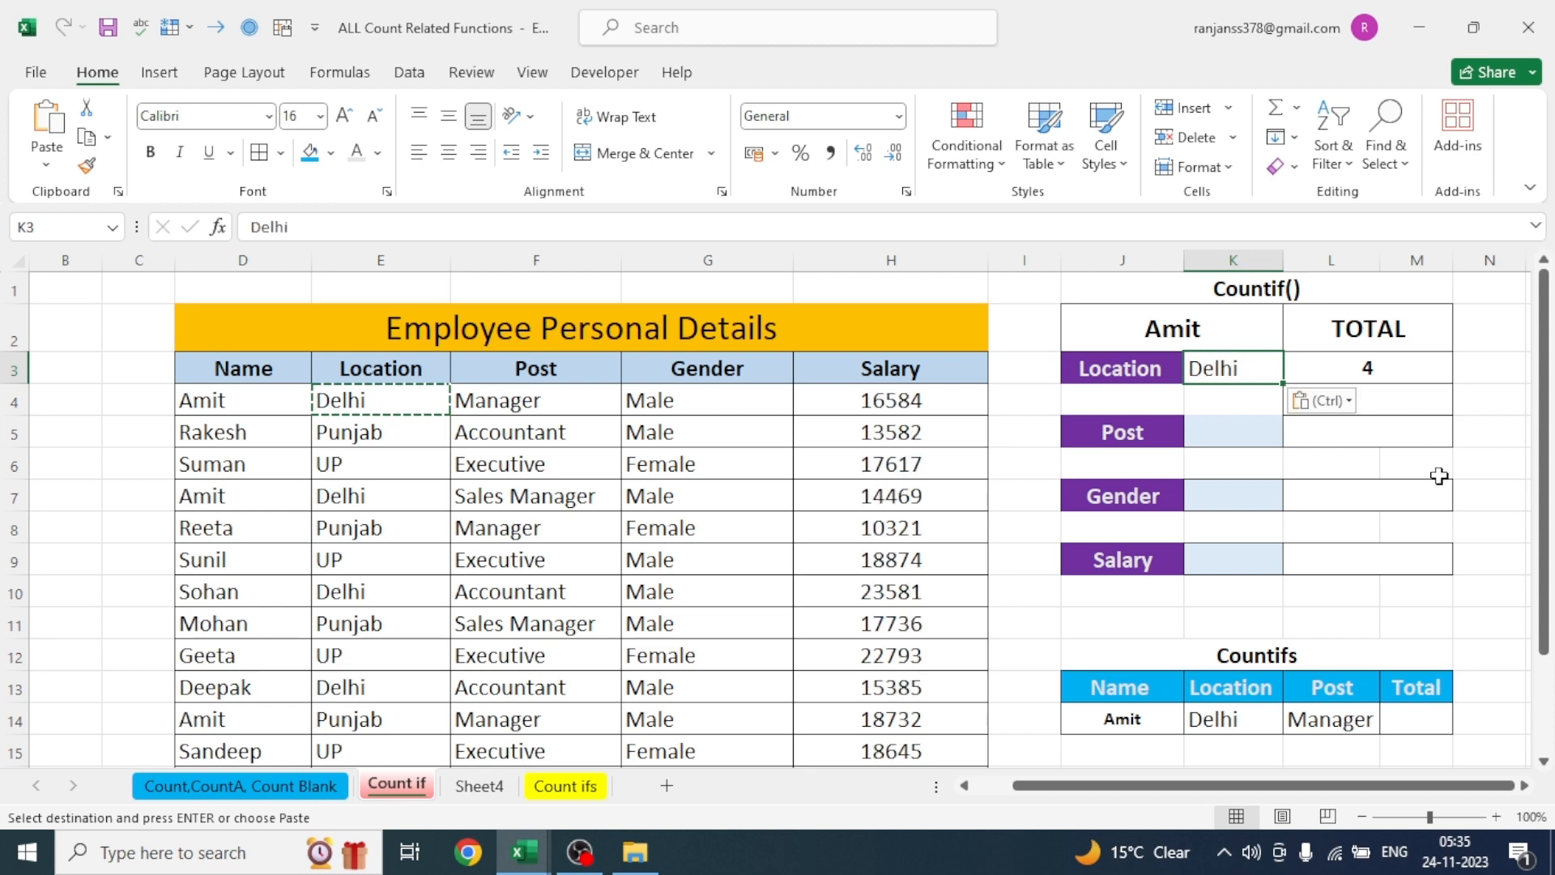
key(Return)
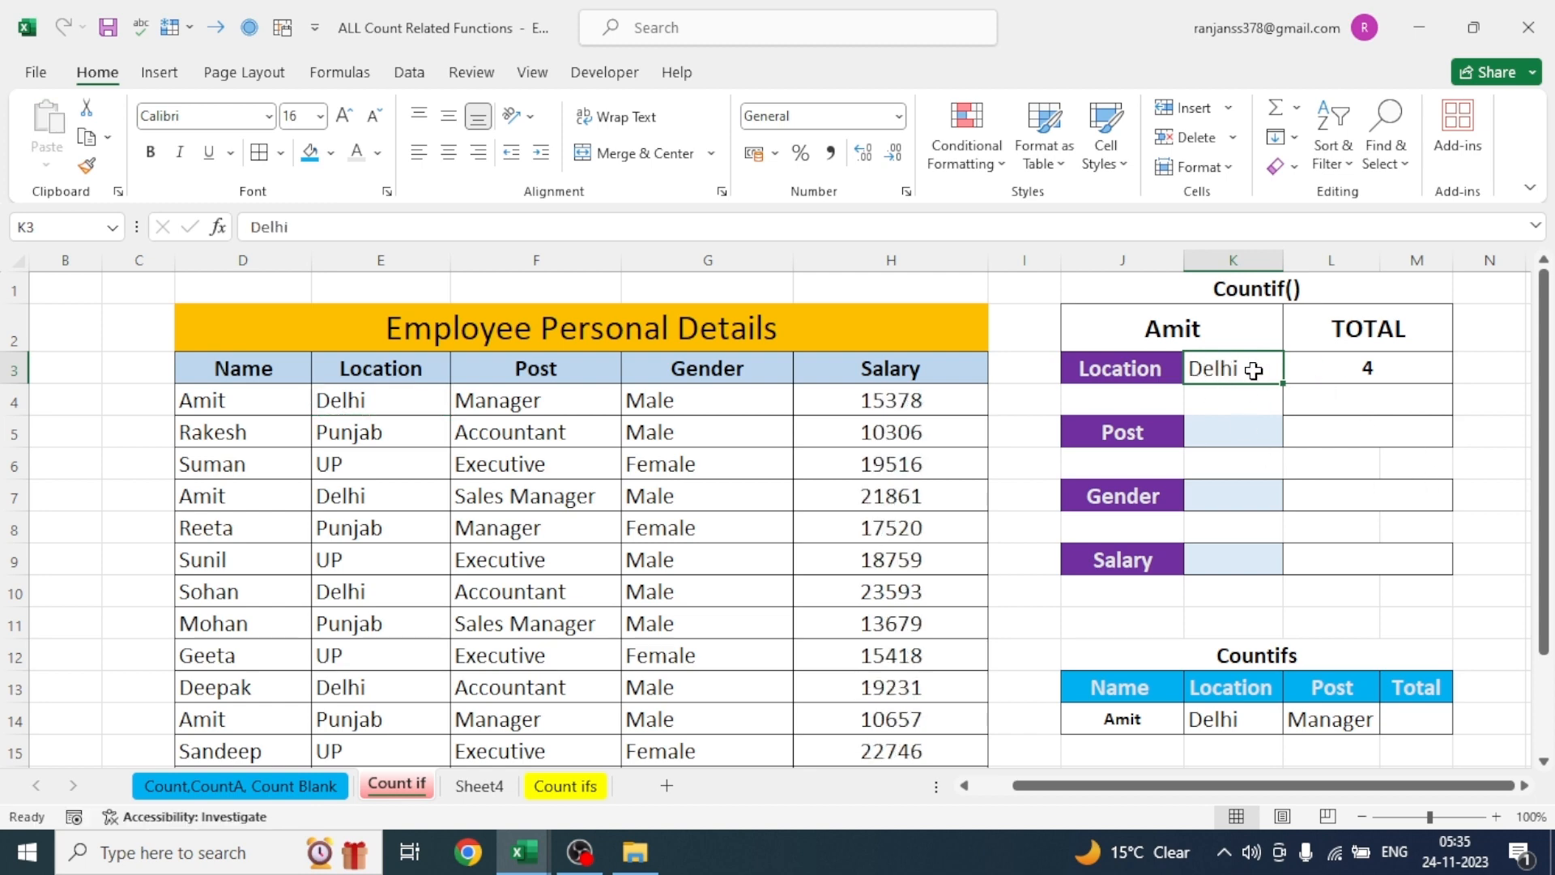
- Copy Punjab from E8 into the Location criterion cell K3 to count that location
click(371, 532)
key(ctrl+c)
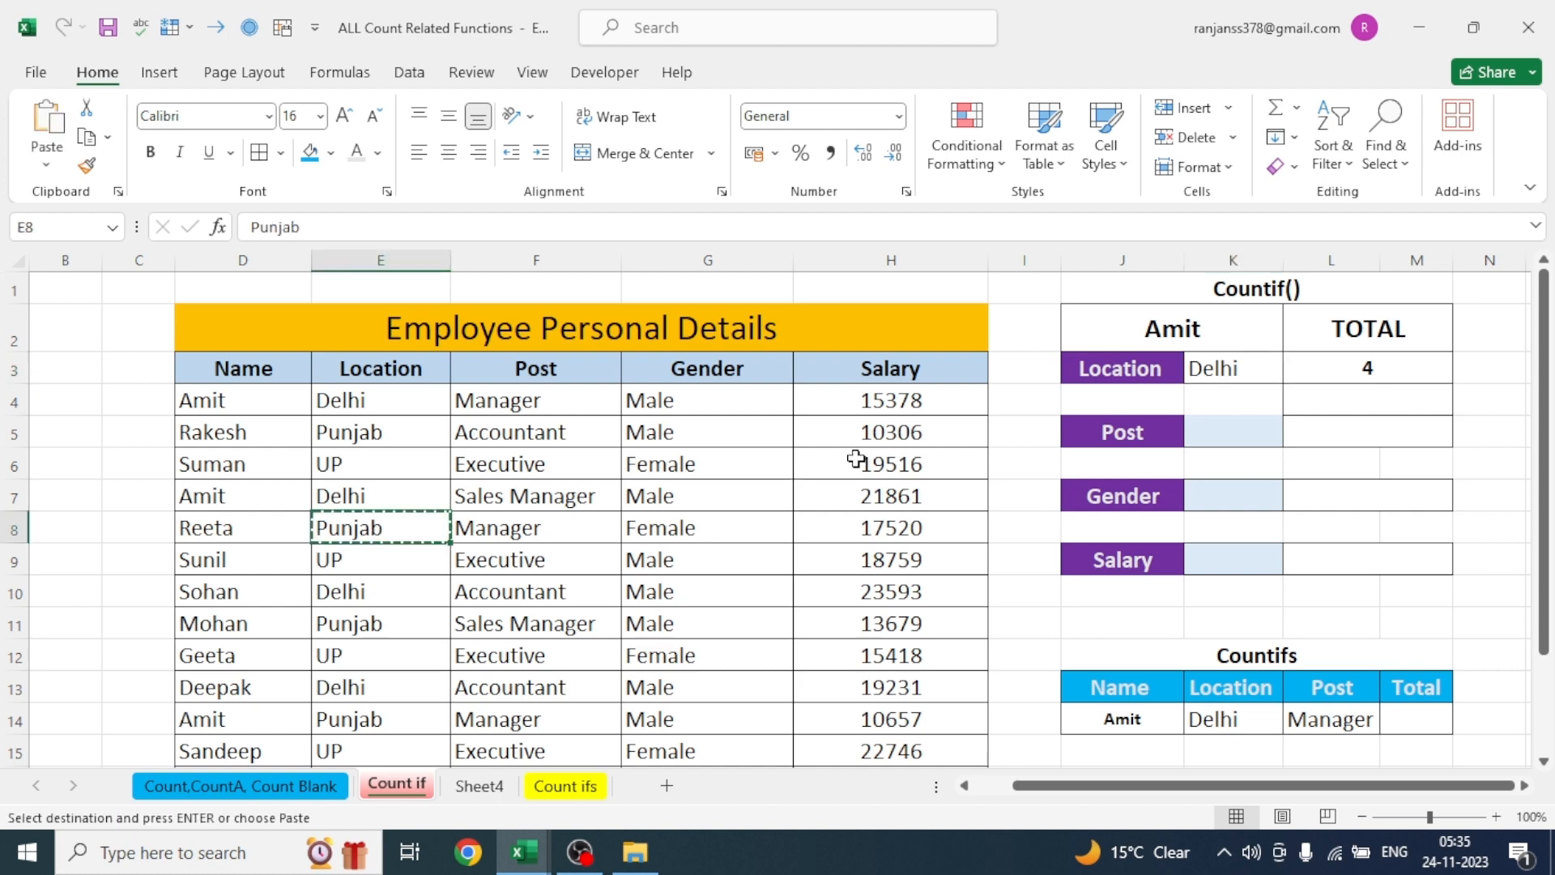
click(1241, 368)
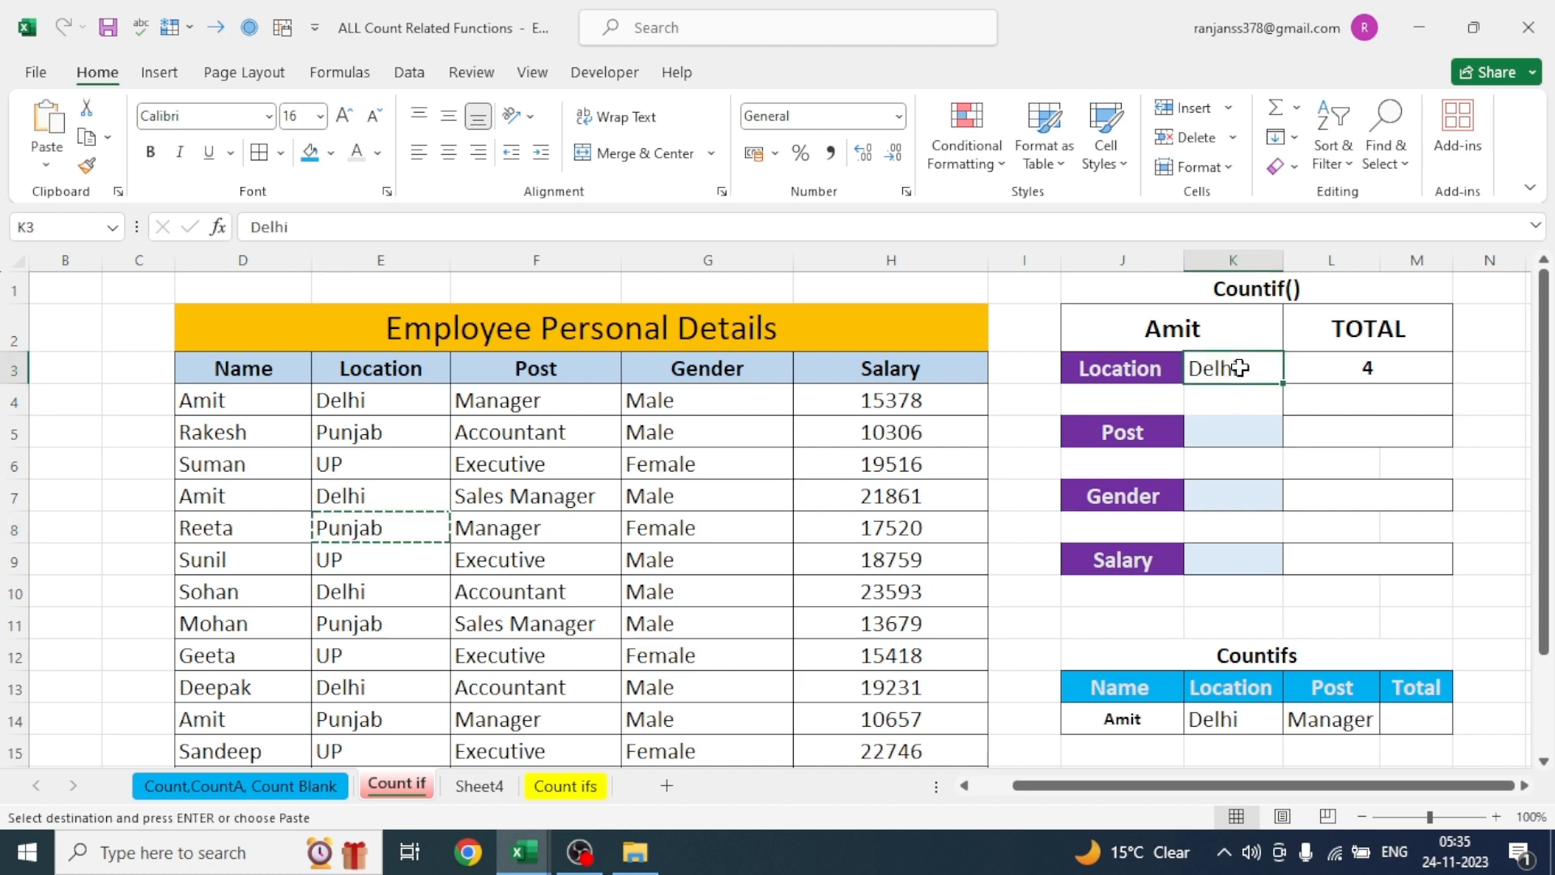
key(ctrl+v)
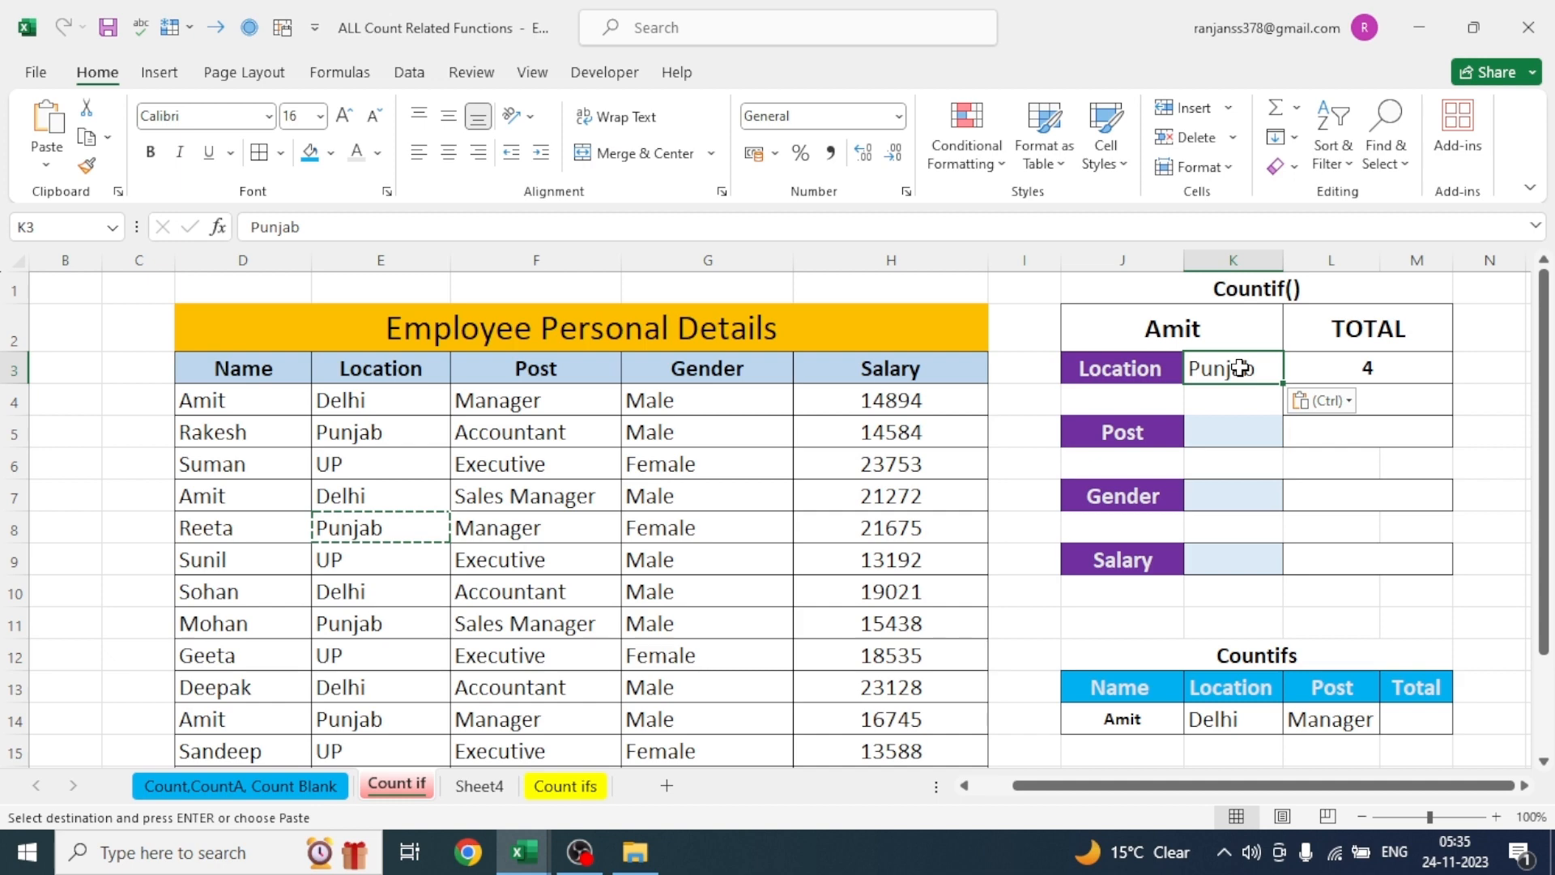
click(1500, 500)
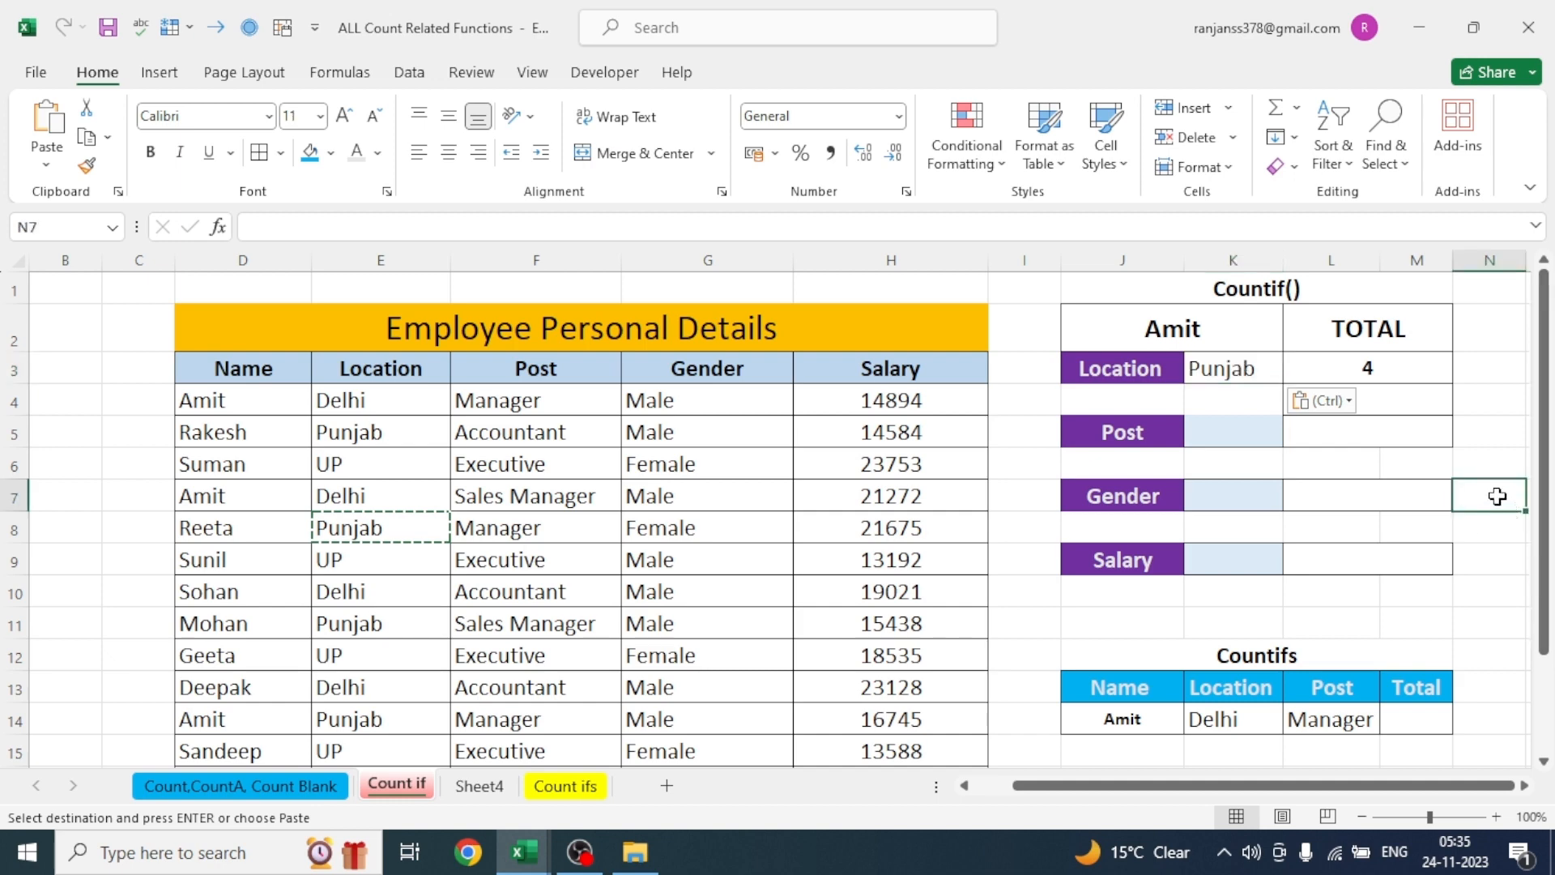
- Replace the location in cell E8 of the employee table with UP
click(354, 528)
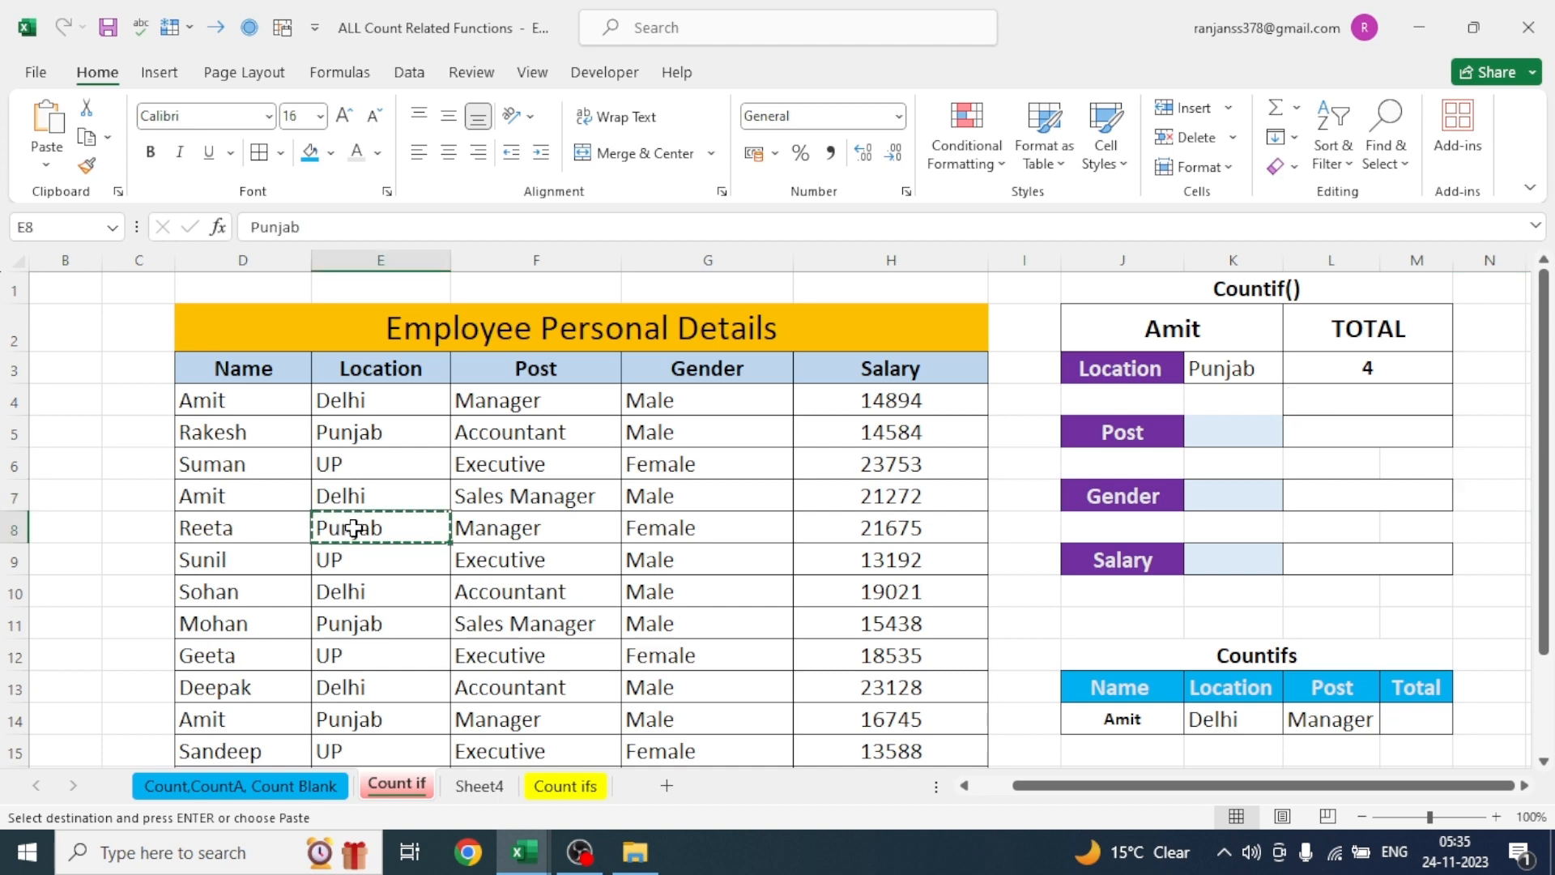
text(UP)
click(1127, 625)
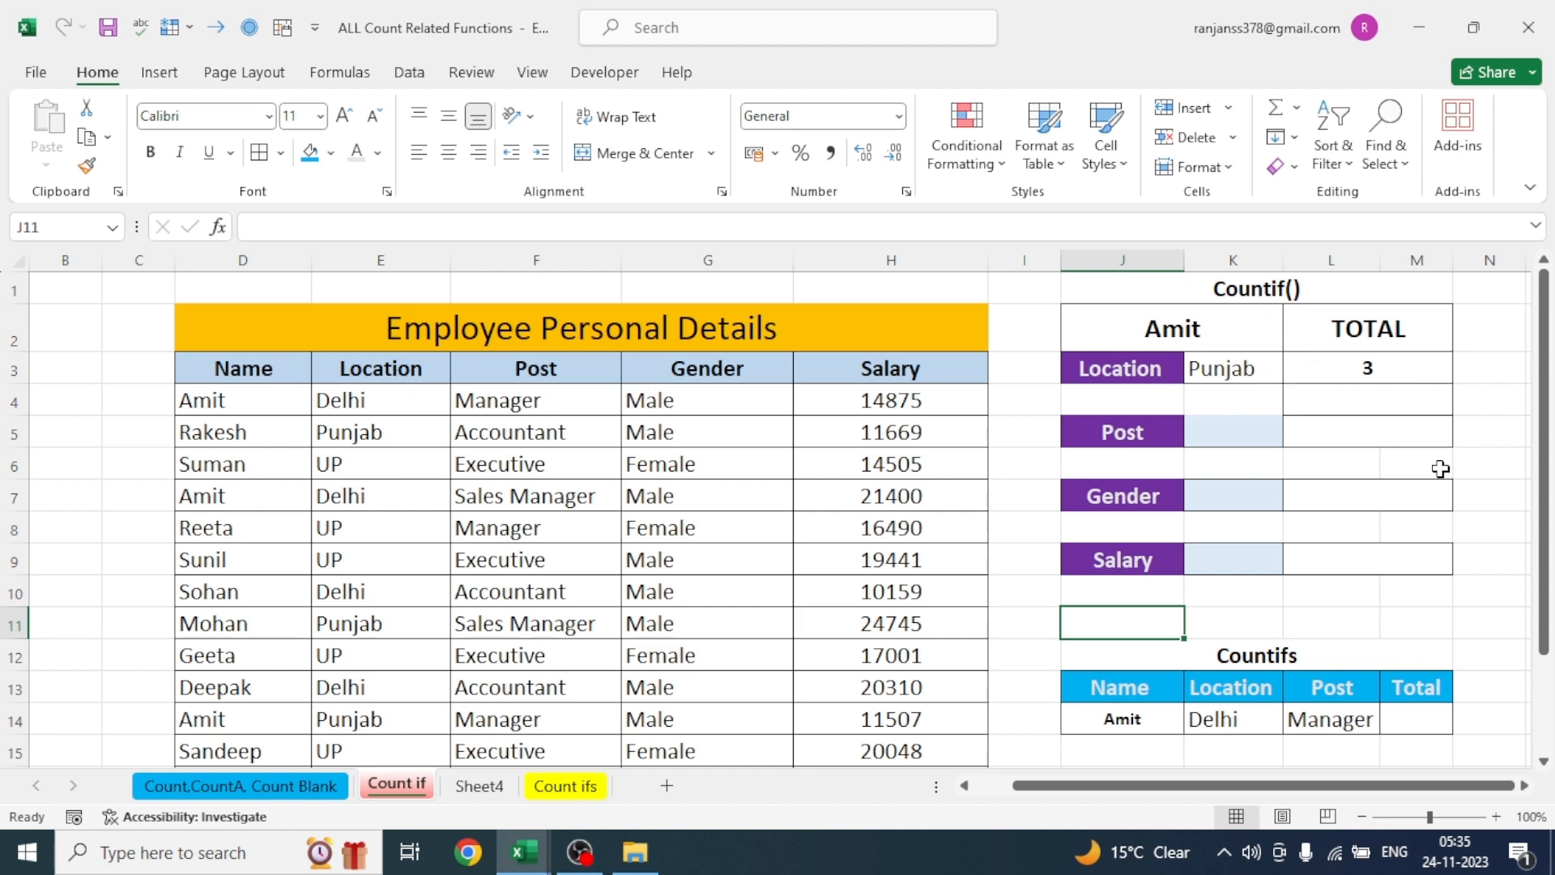
- Begin a COUNTIF formula in the Salary total cell L9 with the salary range H3:H15
click(1377, 445)
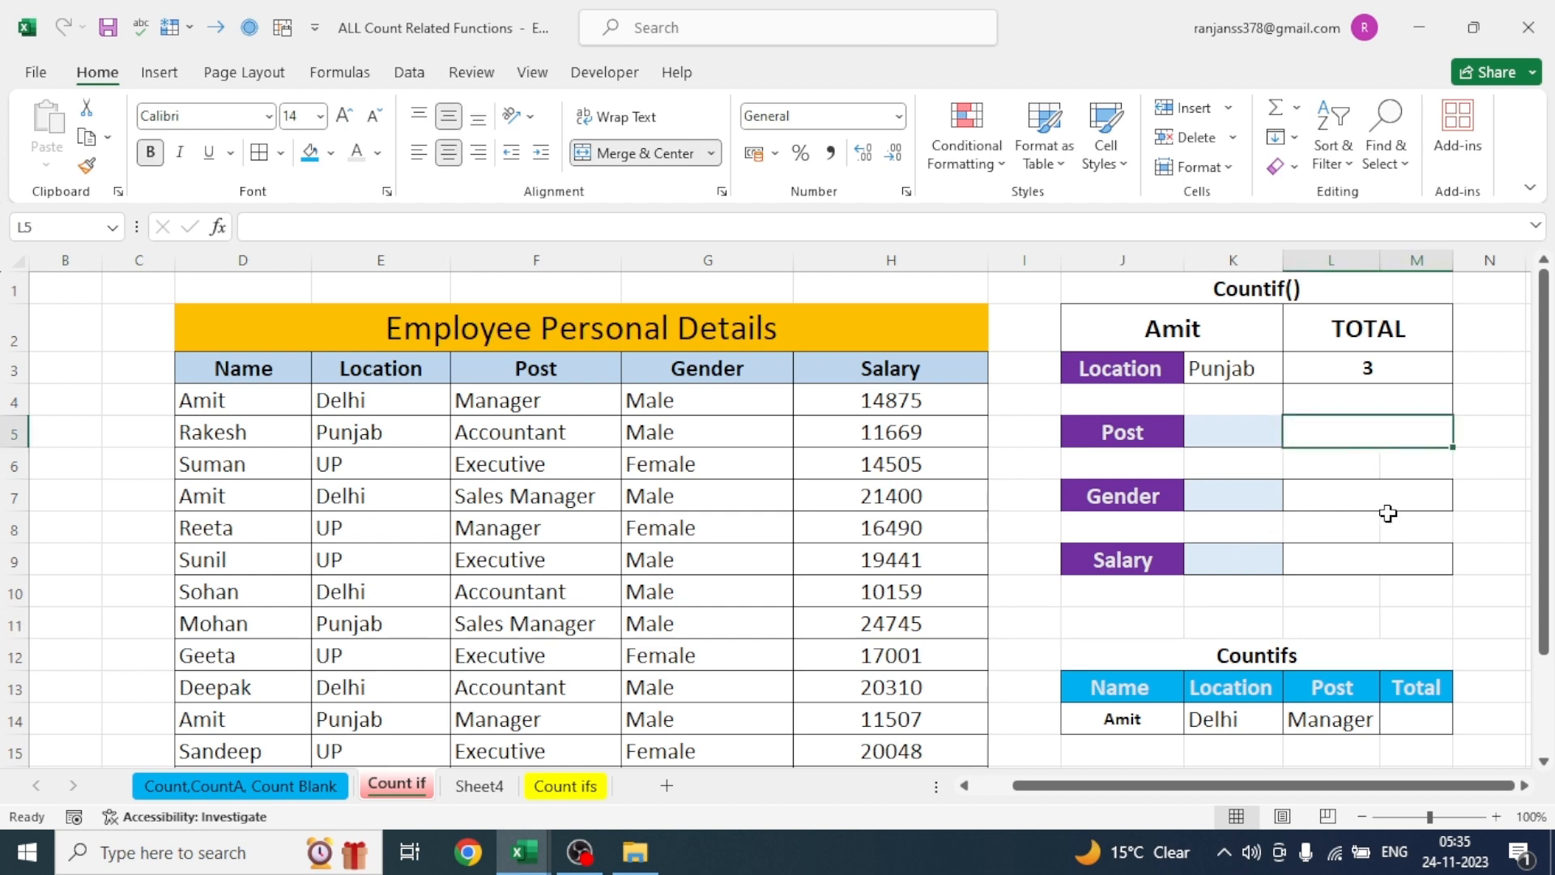
click(1360, 498)
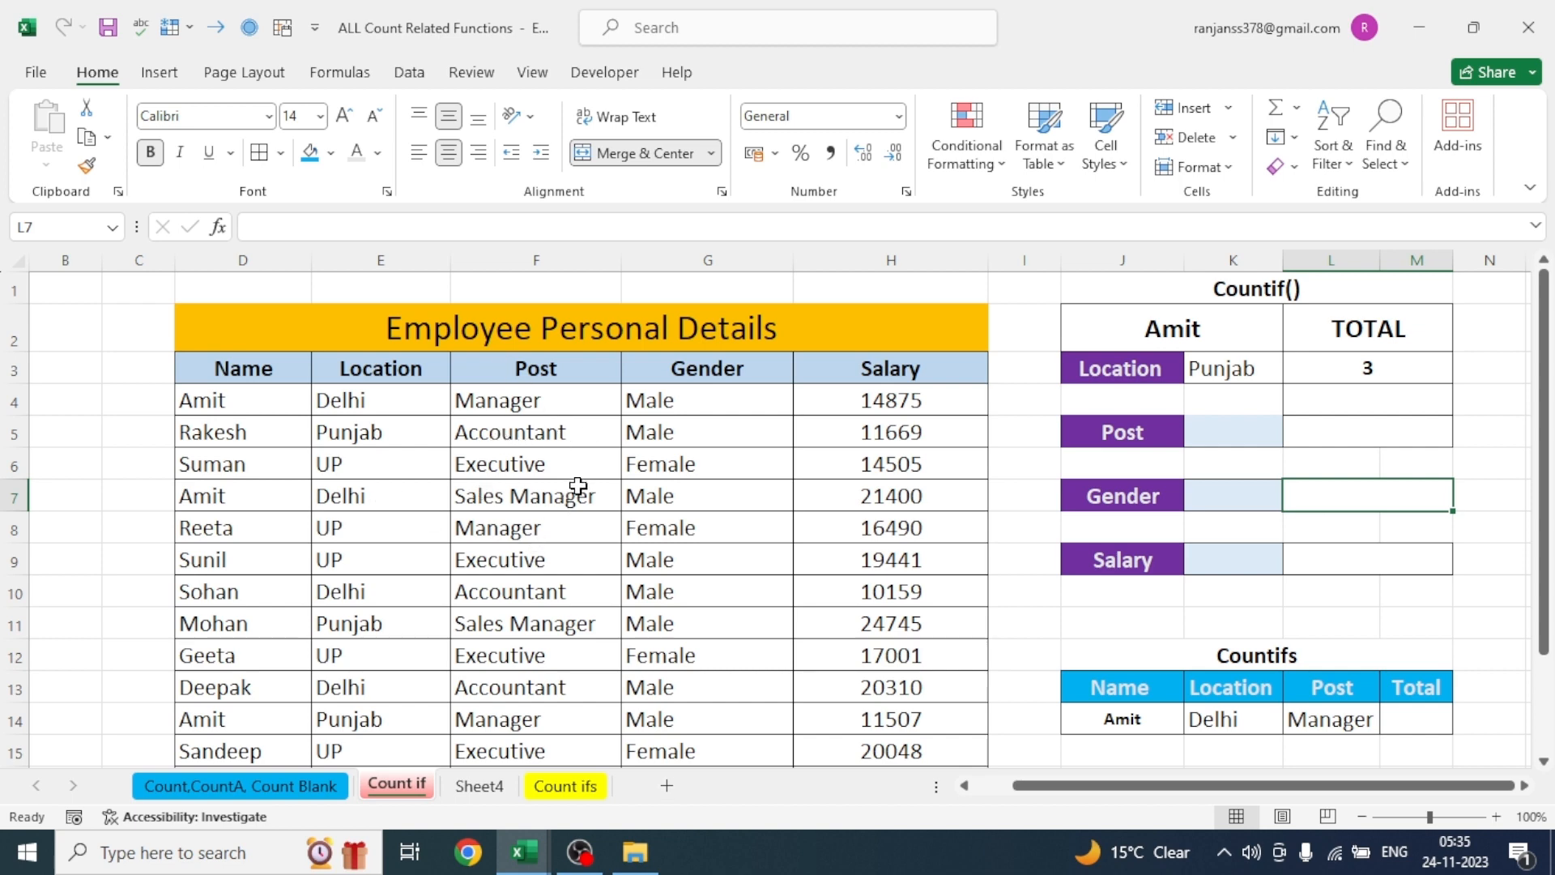
click(1358, 568)
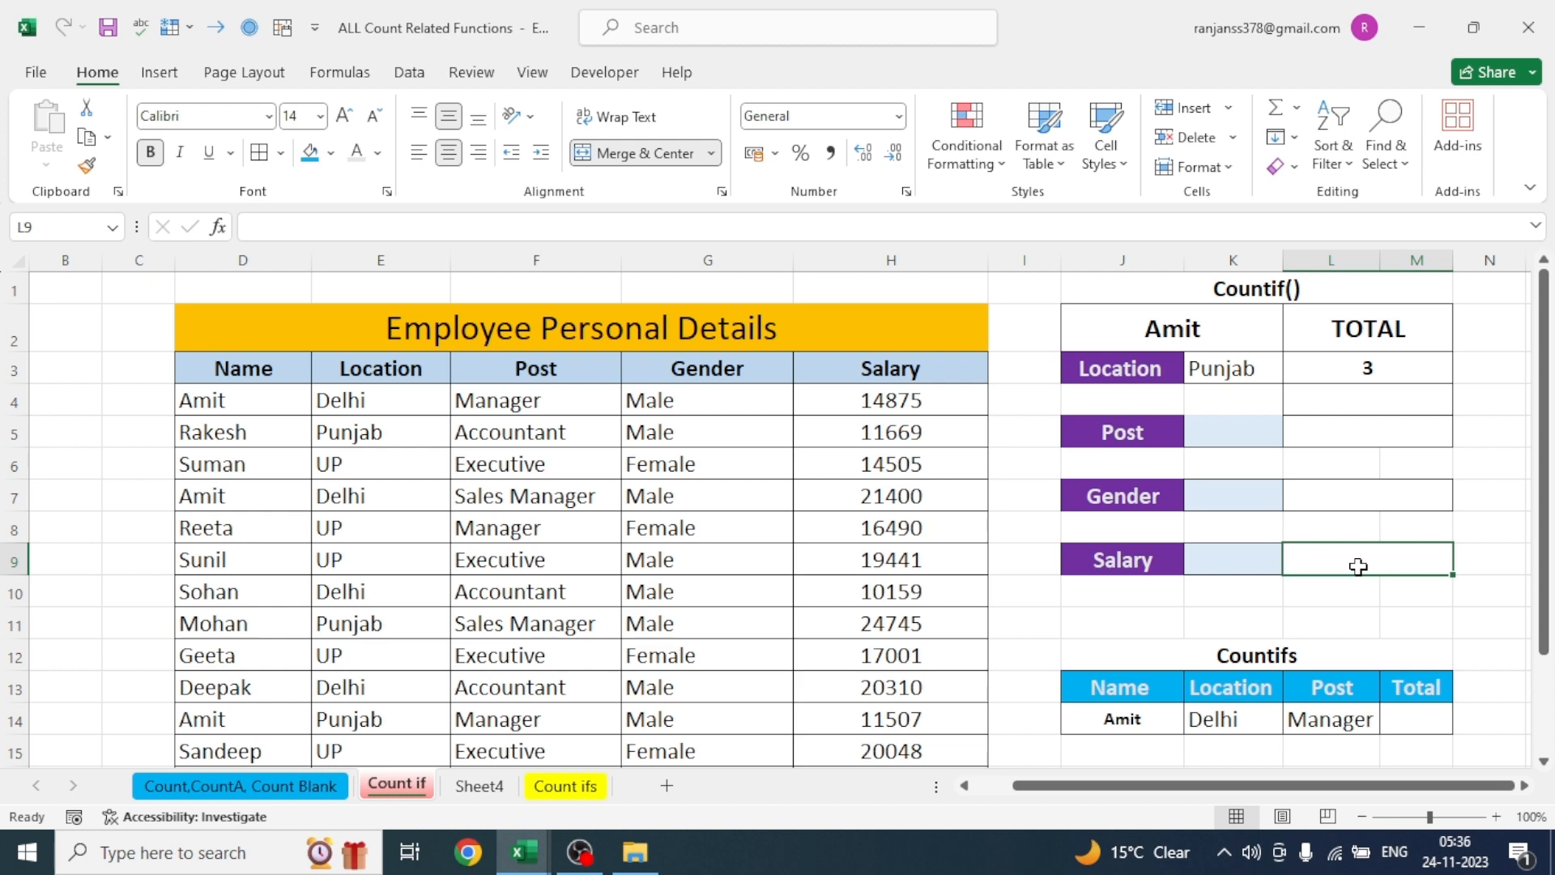
text(=COUNTIF)
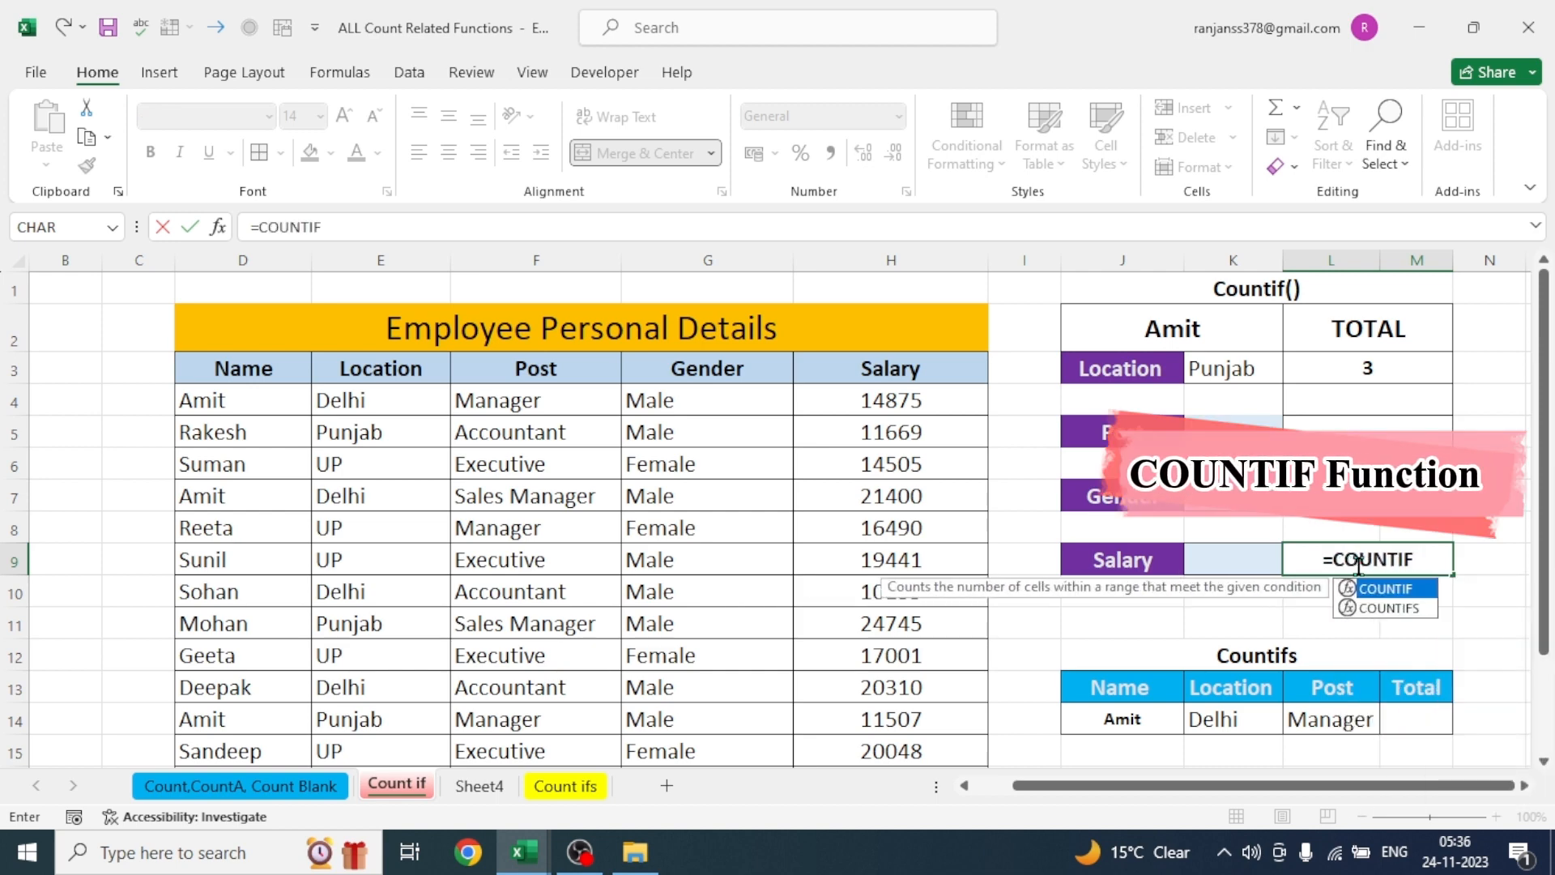
text(()
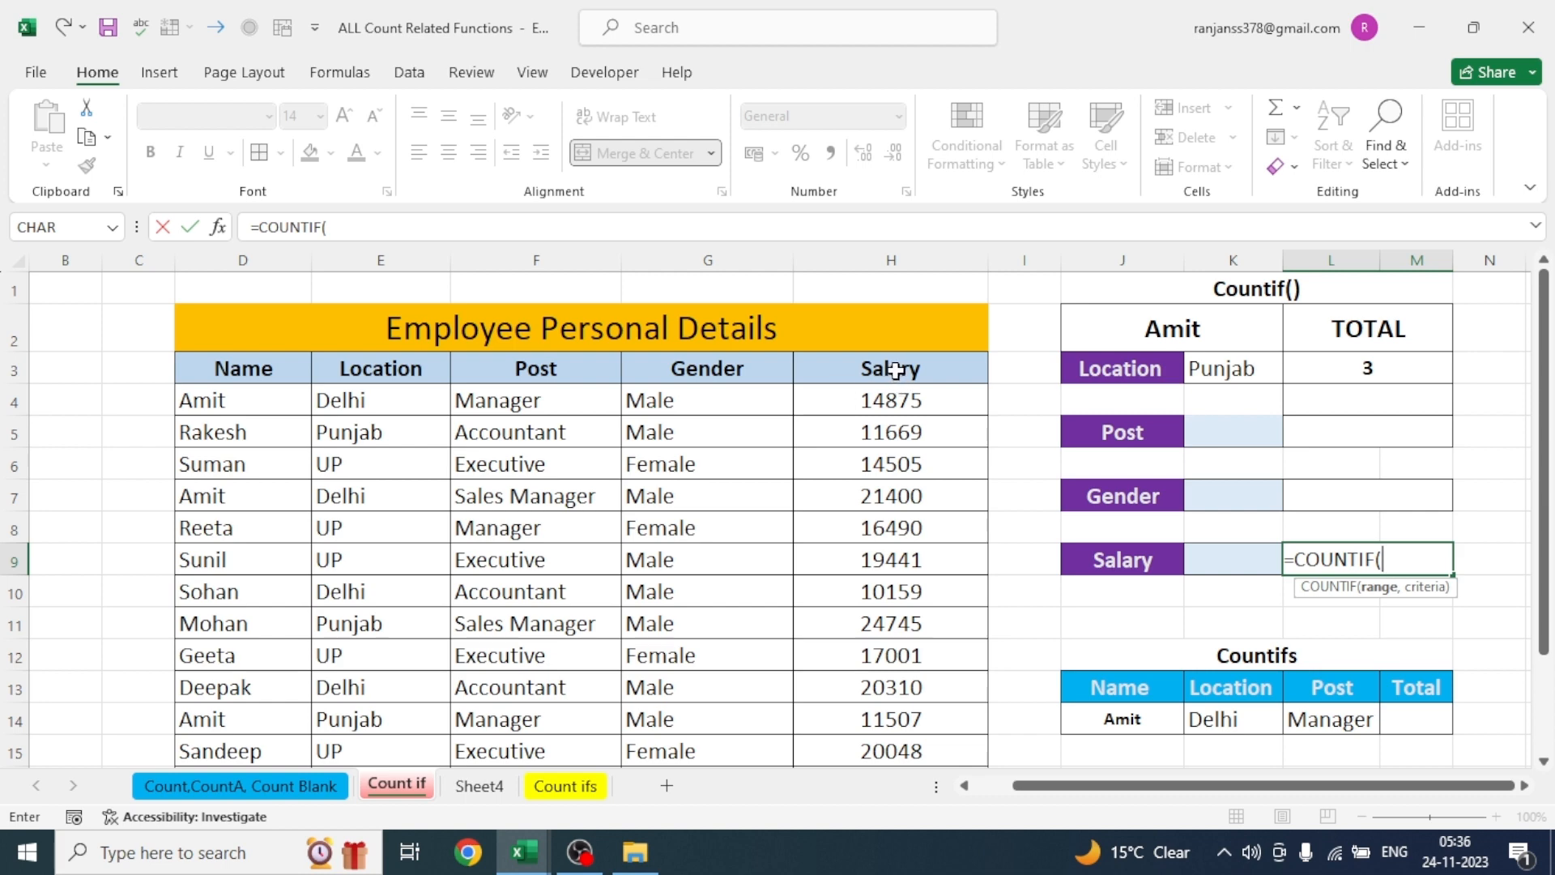
drag(896, 378, 897, 747)
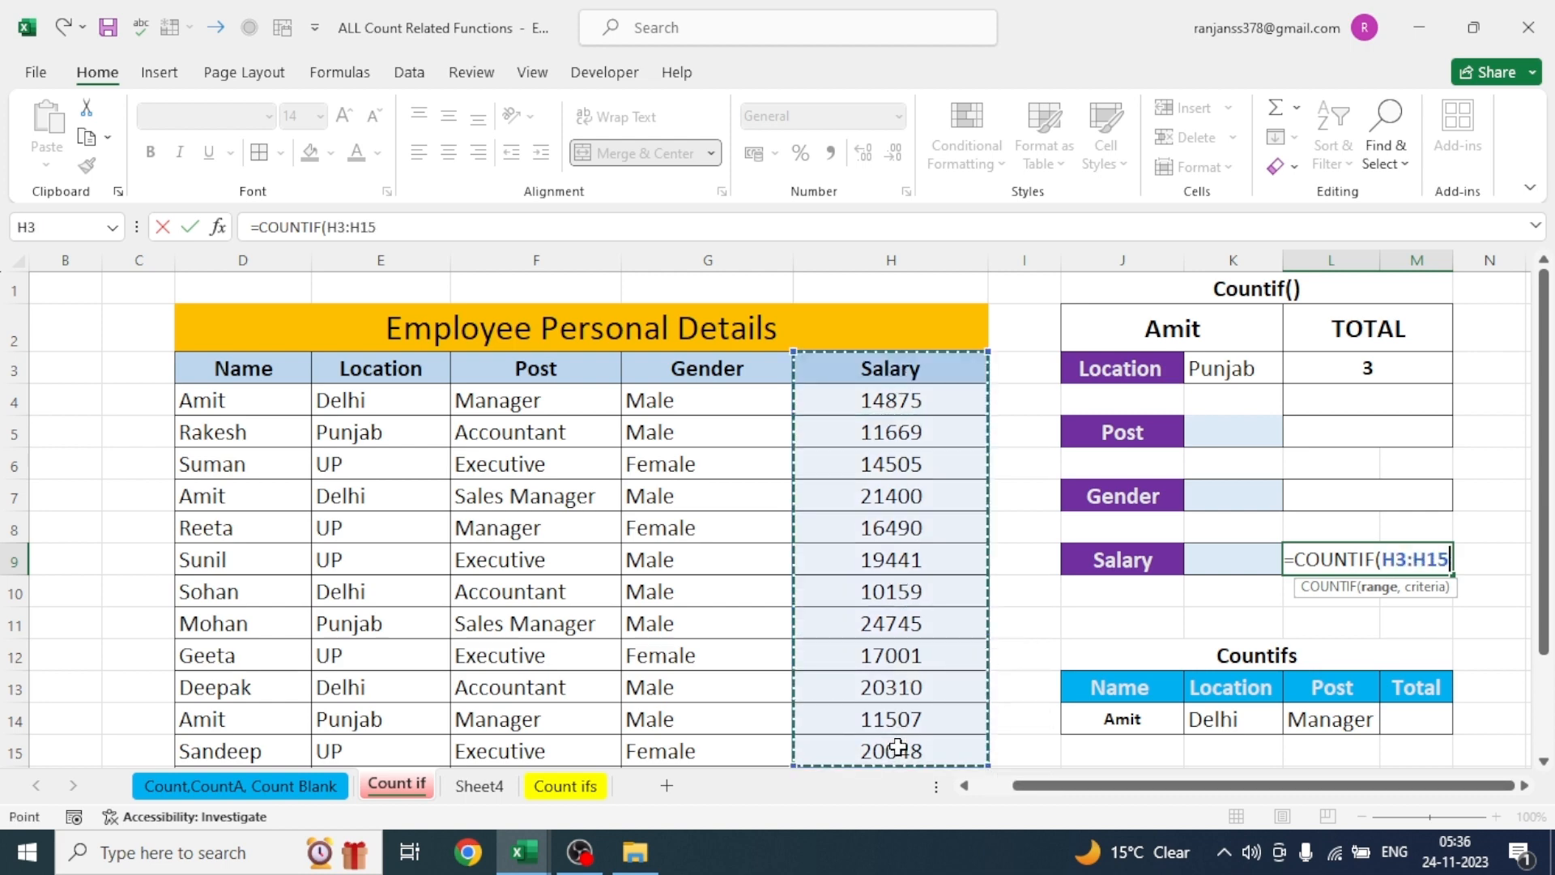
text(,)
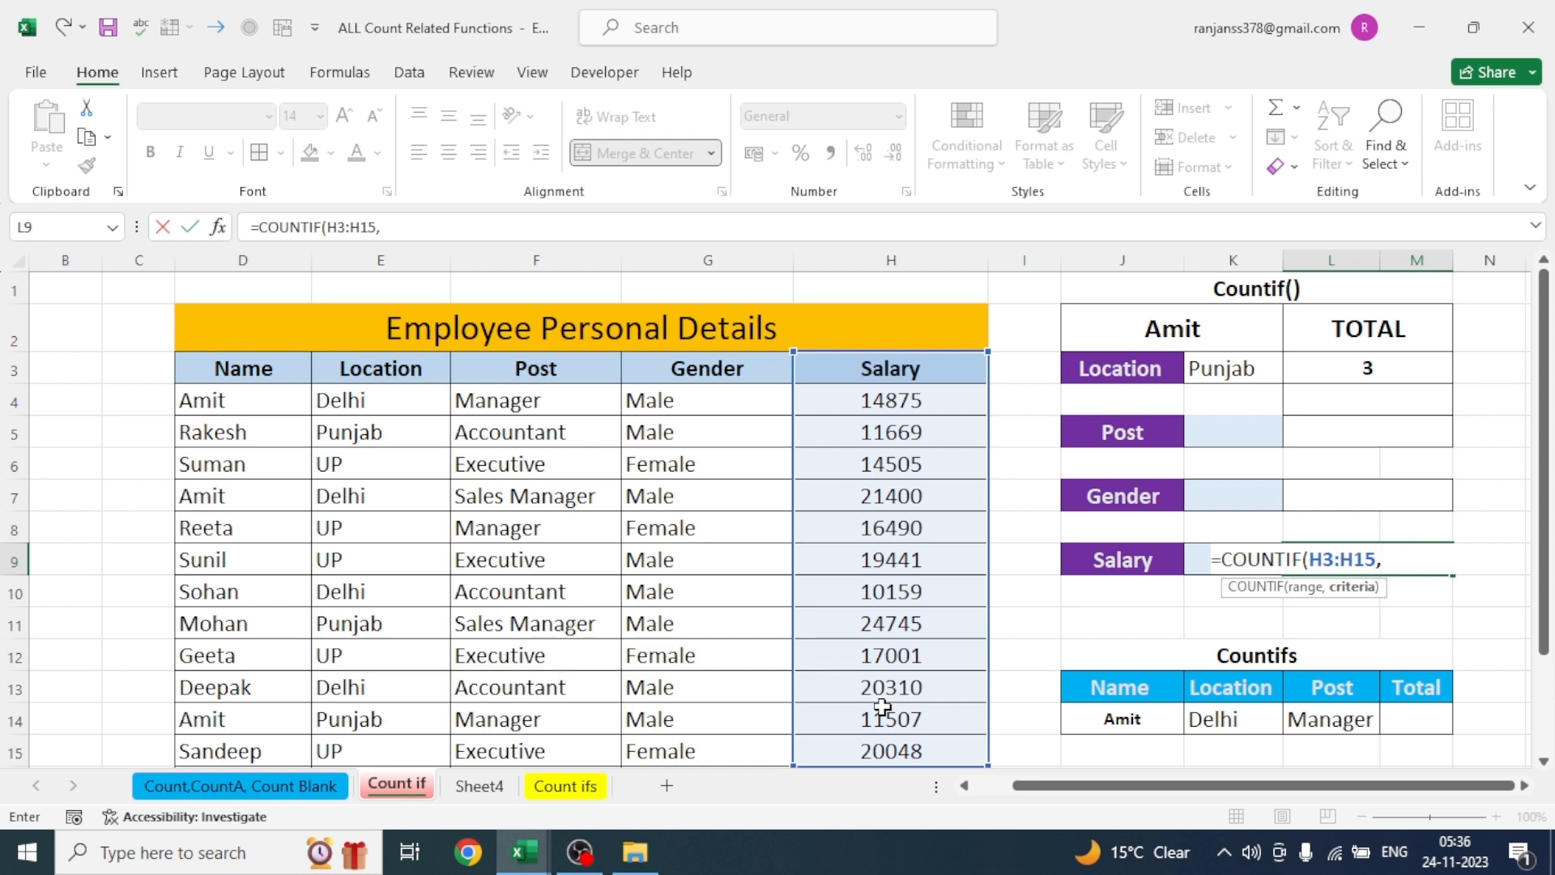
- Complete the Salary total formula in L9 with the criterion "<15000", giving =COUNTIF(H3:H15,"<15000")
text("<159)
key(BackSpace)
text(000")
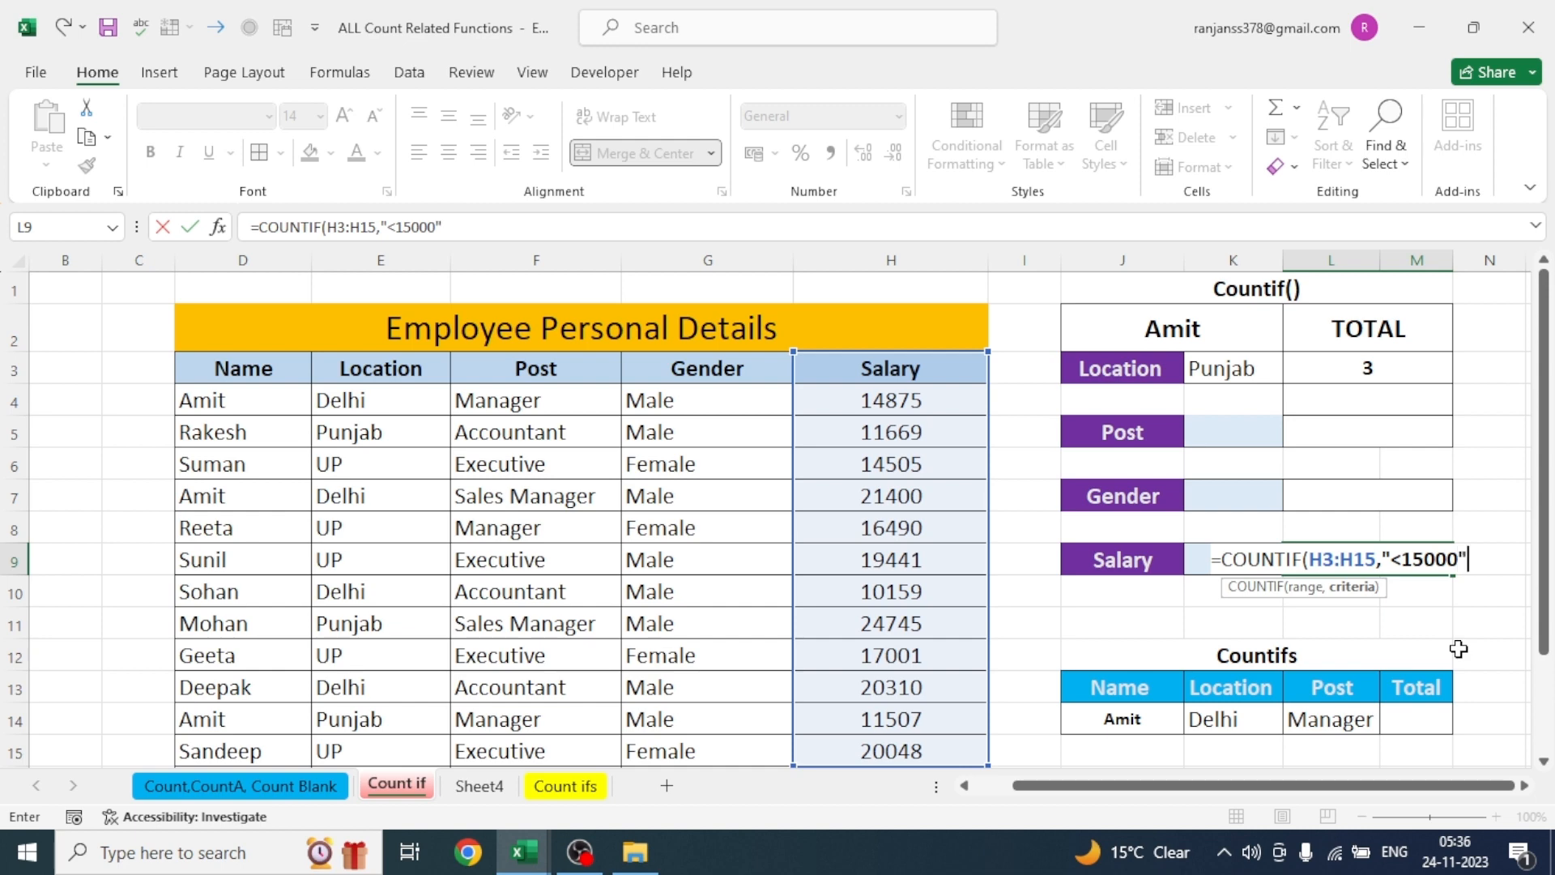
text())
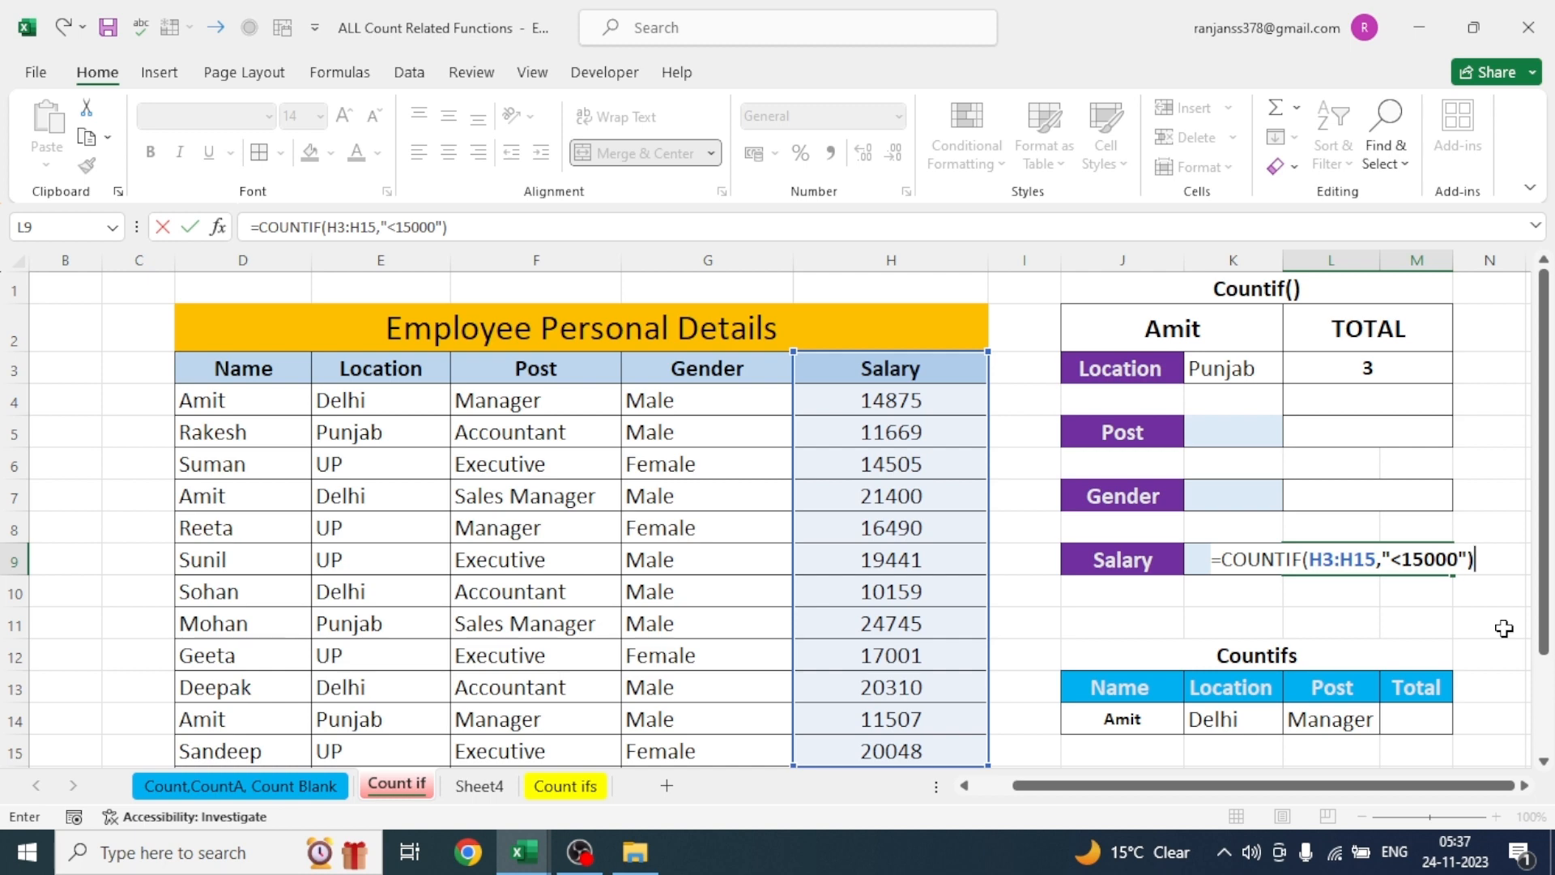
key(Return)
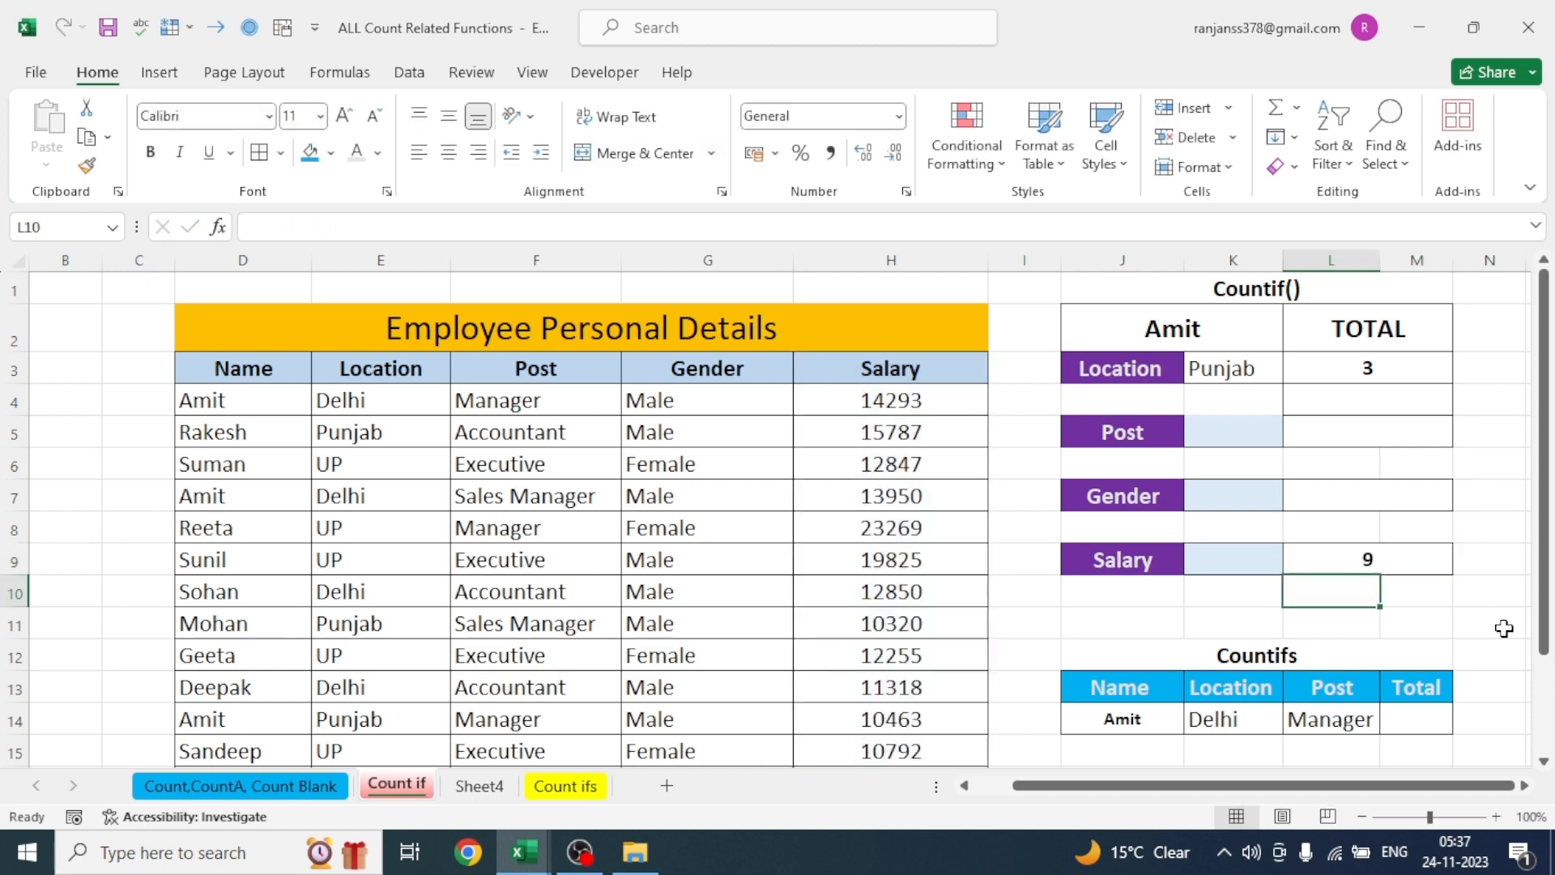
click(1361, 558)
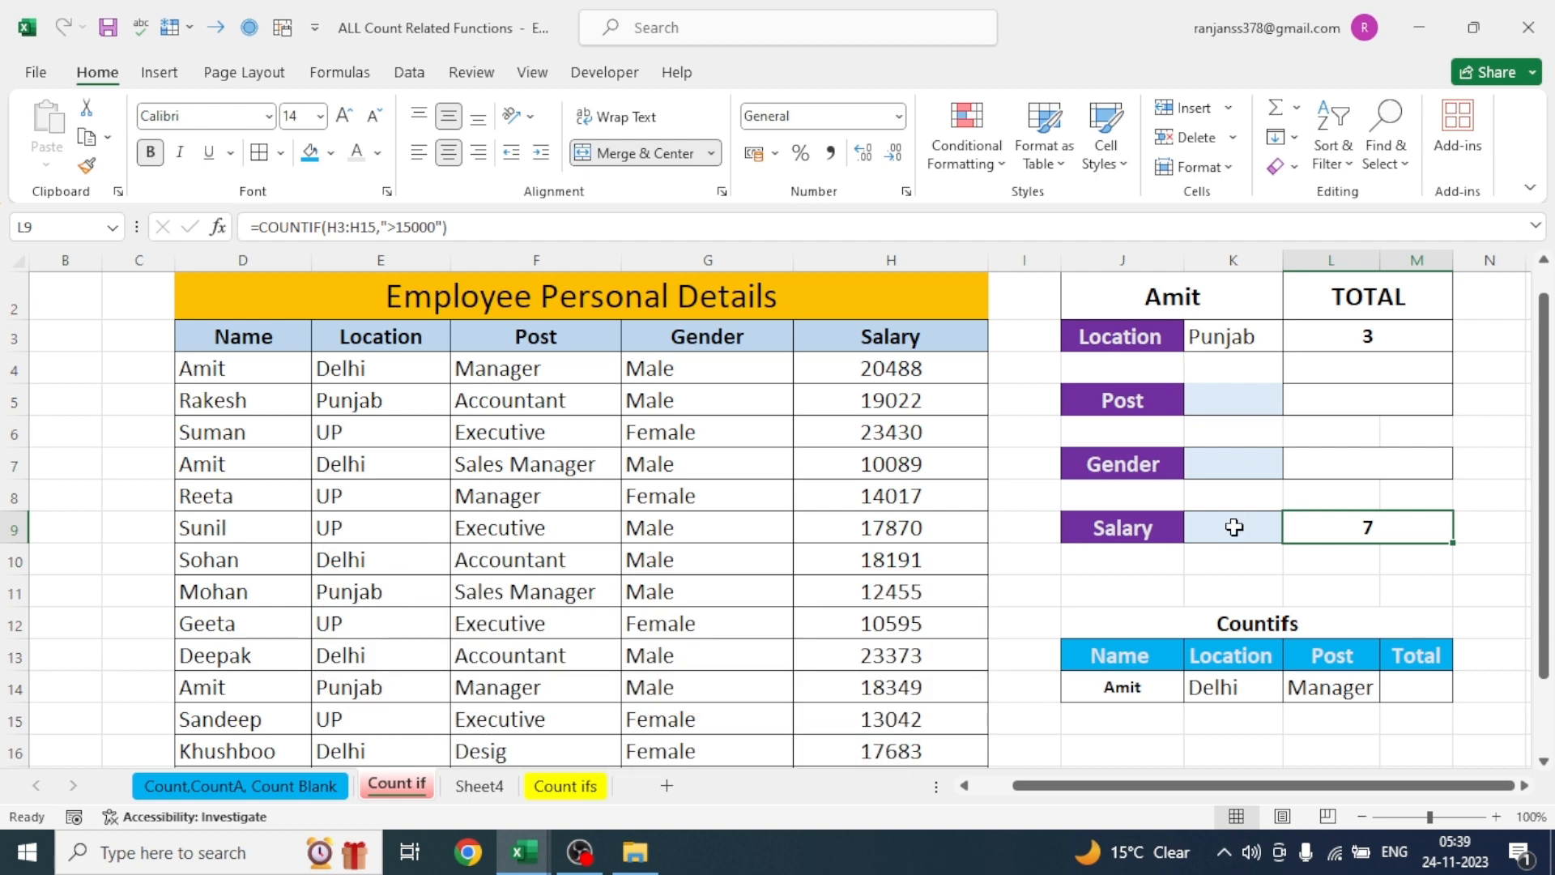
- Clear the Location and Post criteria in cells K14:L14 of the Countifs table
click(1253, 619)
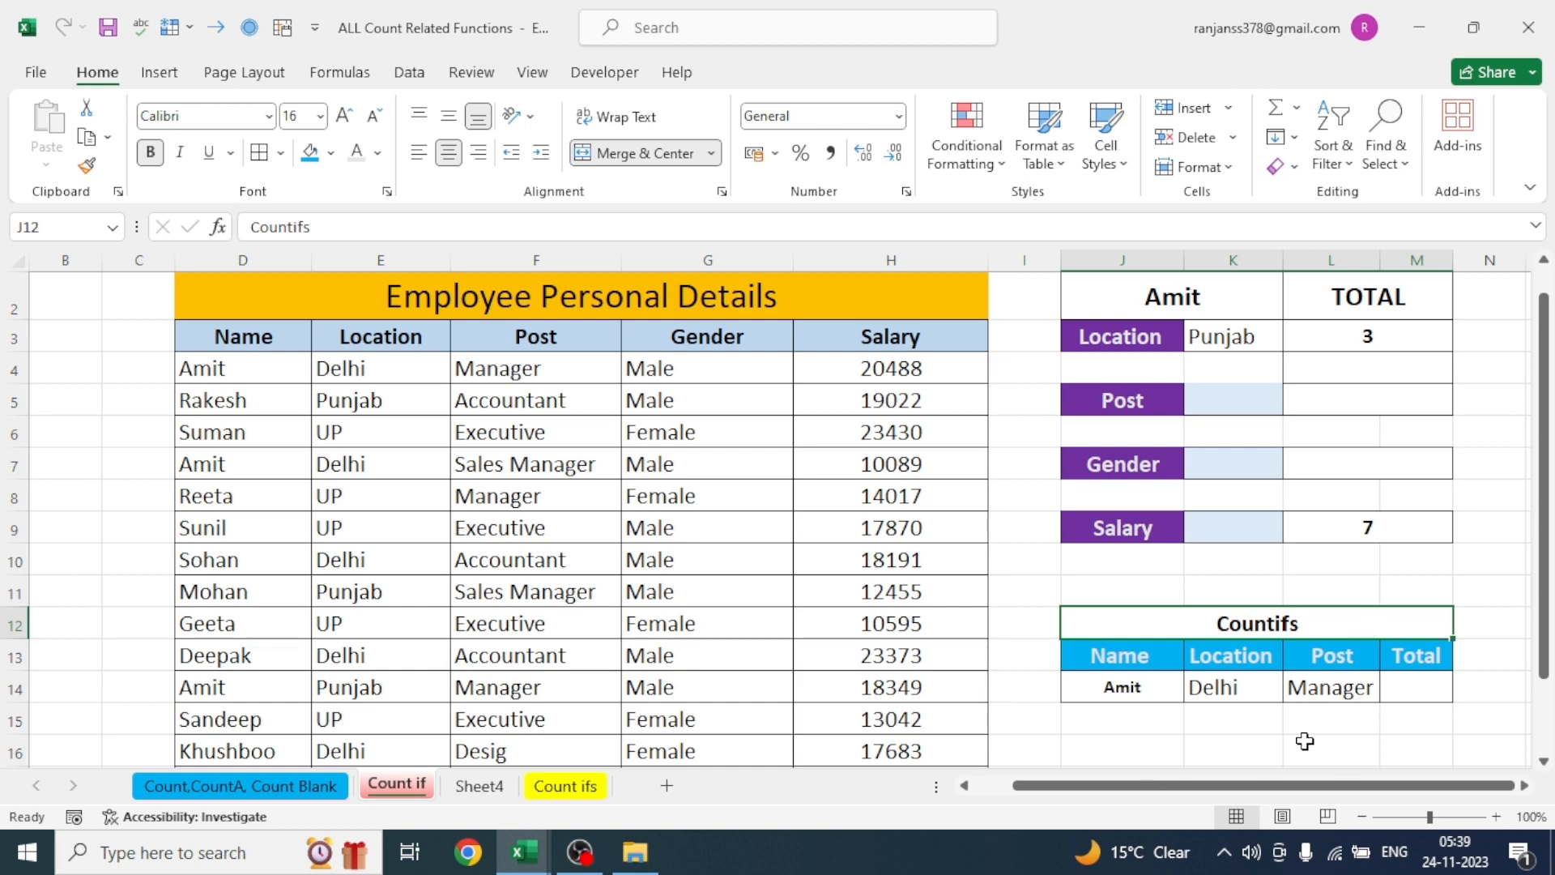
drag(1200, 691, 1317, 686)
key(Delete)
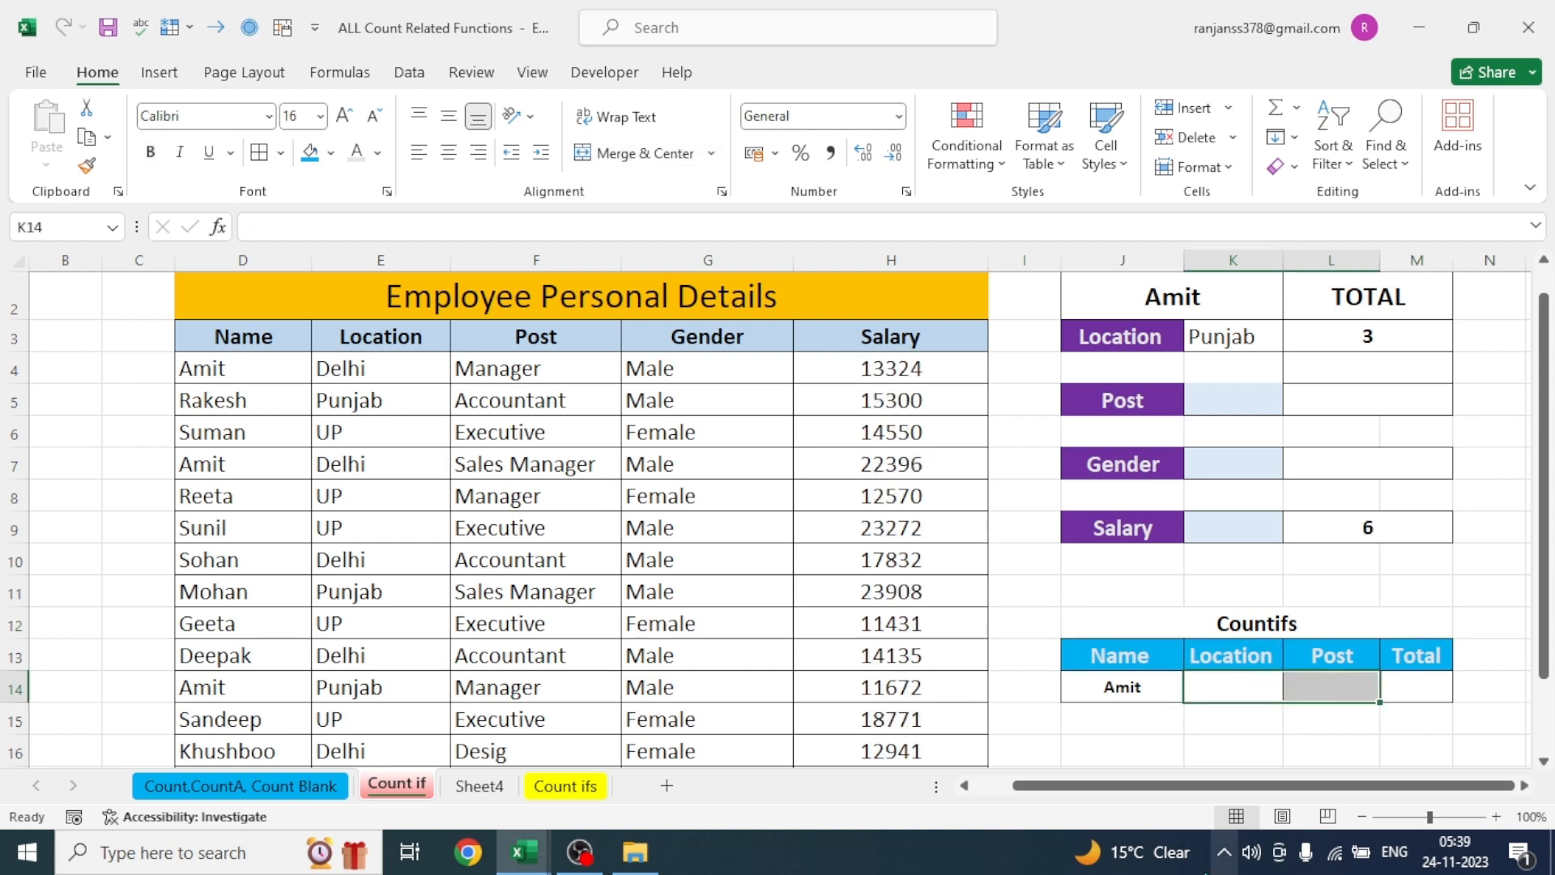
click(1229, 752)
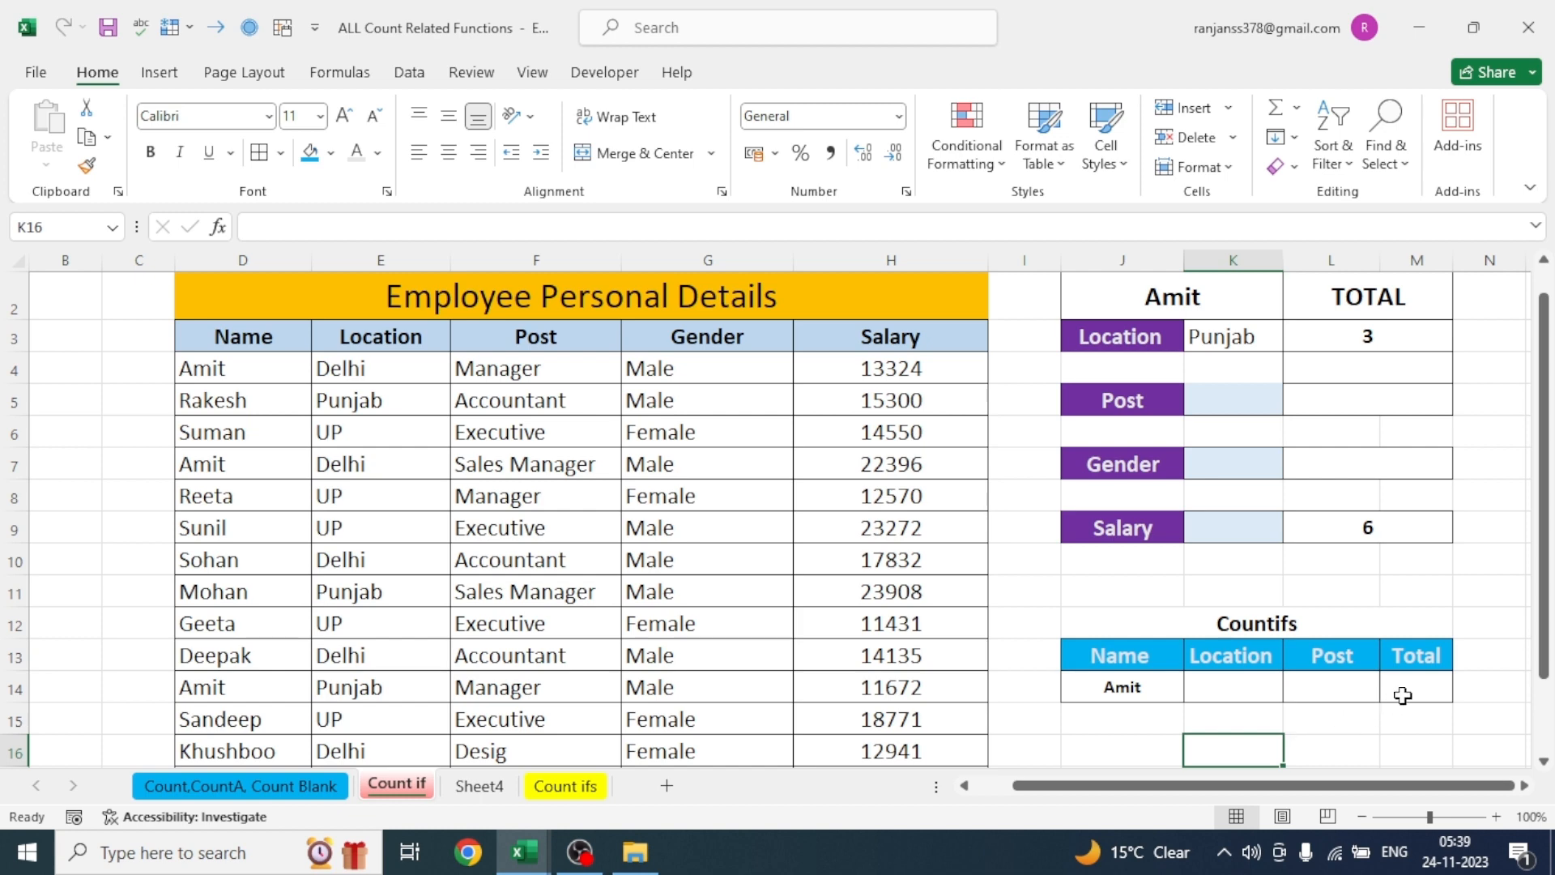
- Enter =COUNTIFS(D3:D16,J14) in the Countifs Total cell M14 to count the entries matching the chosen name
click(1403, 686)
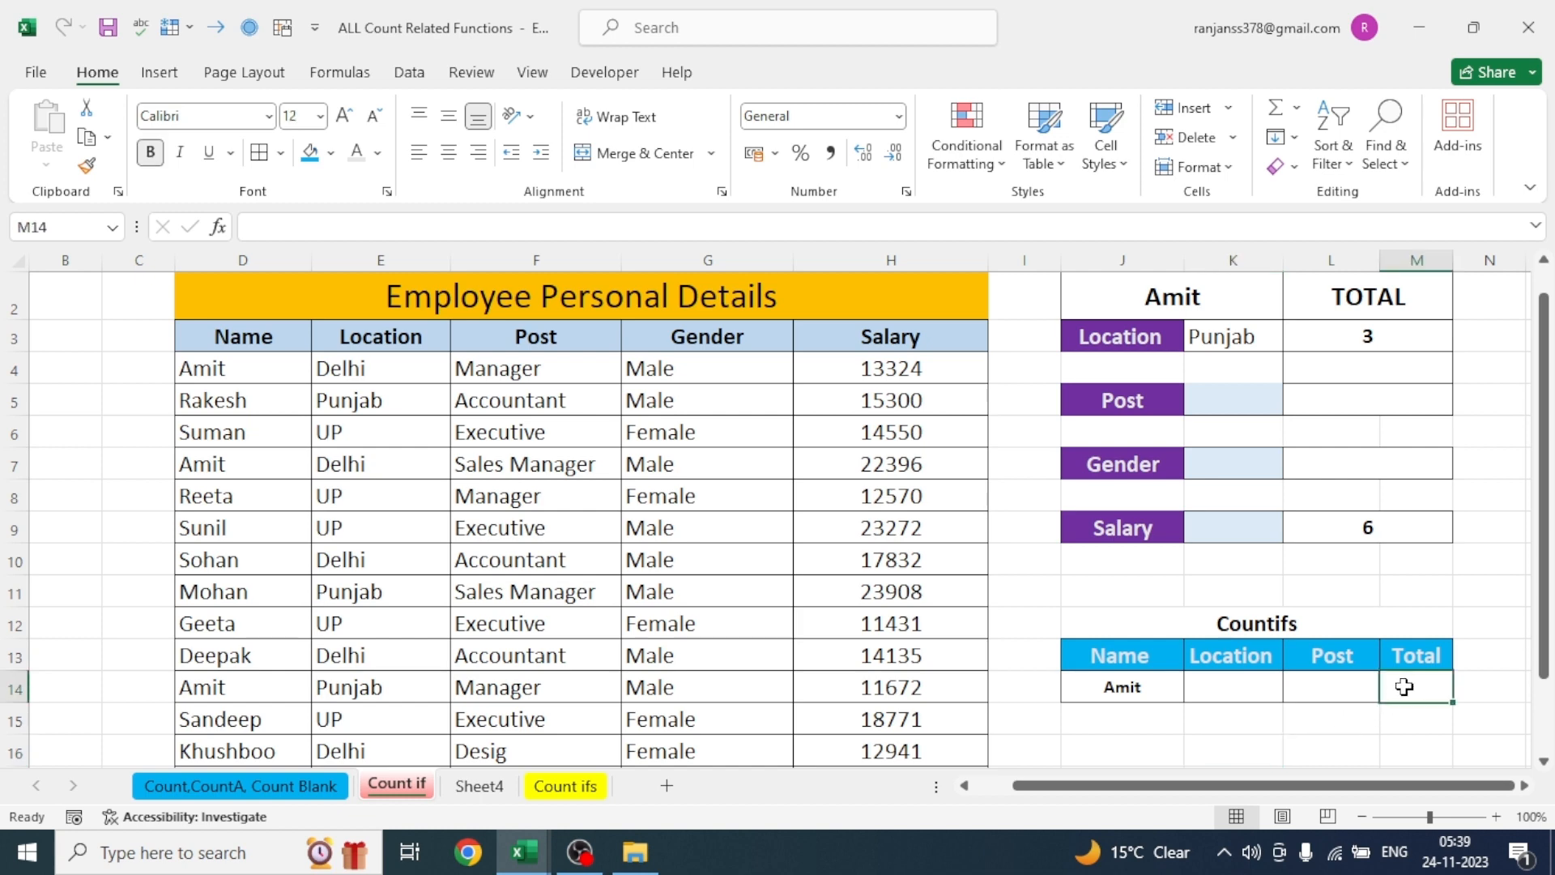
text(=)
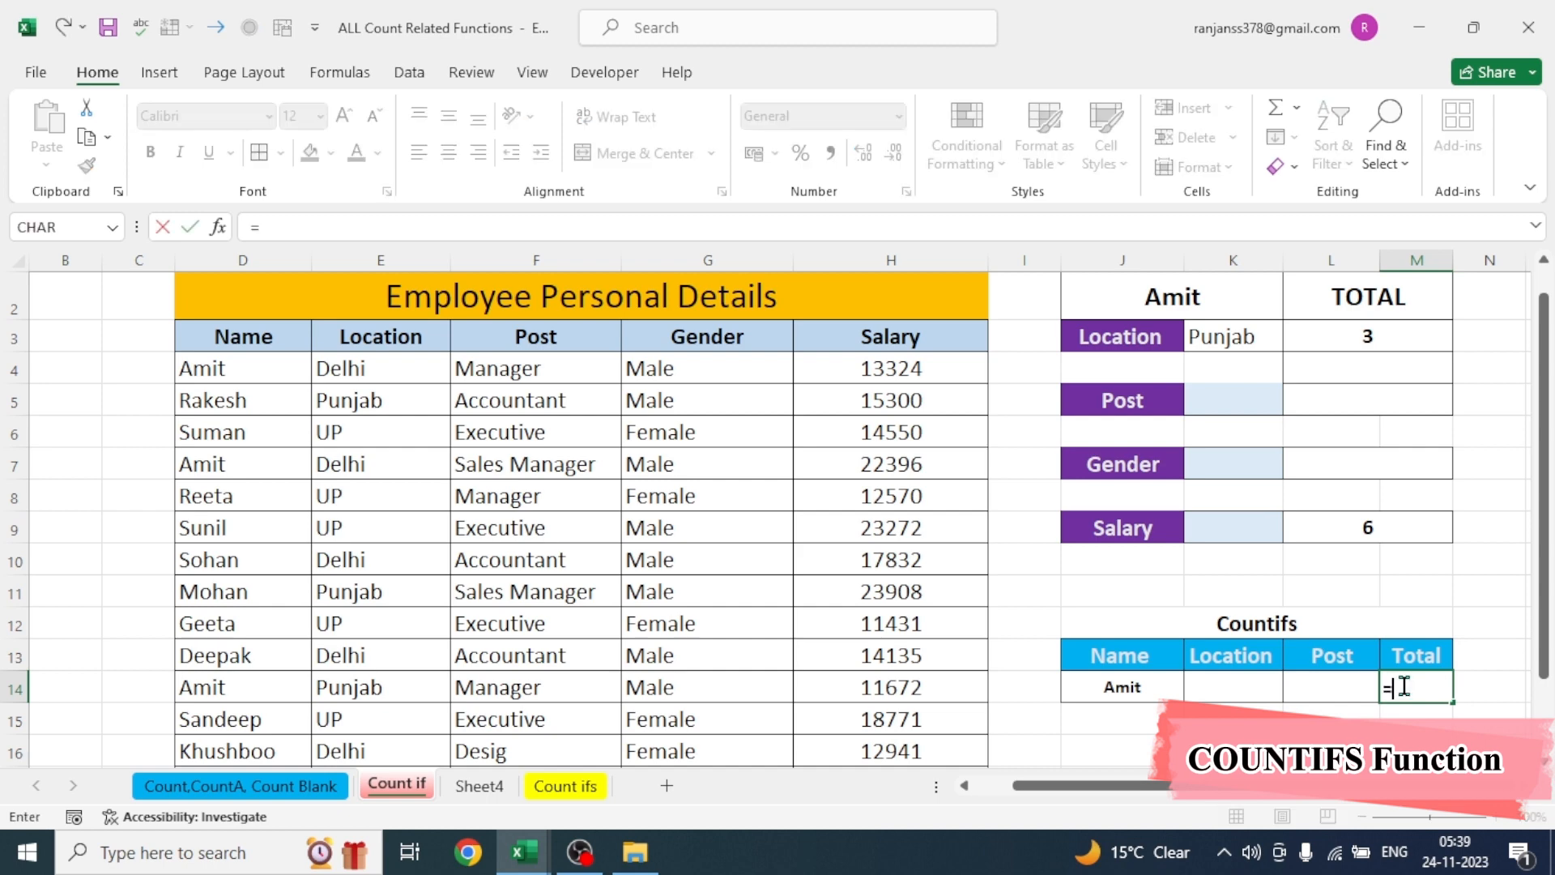
text(COUNT)
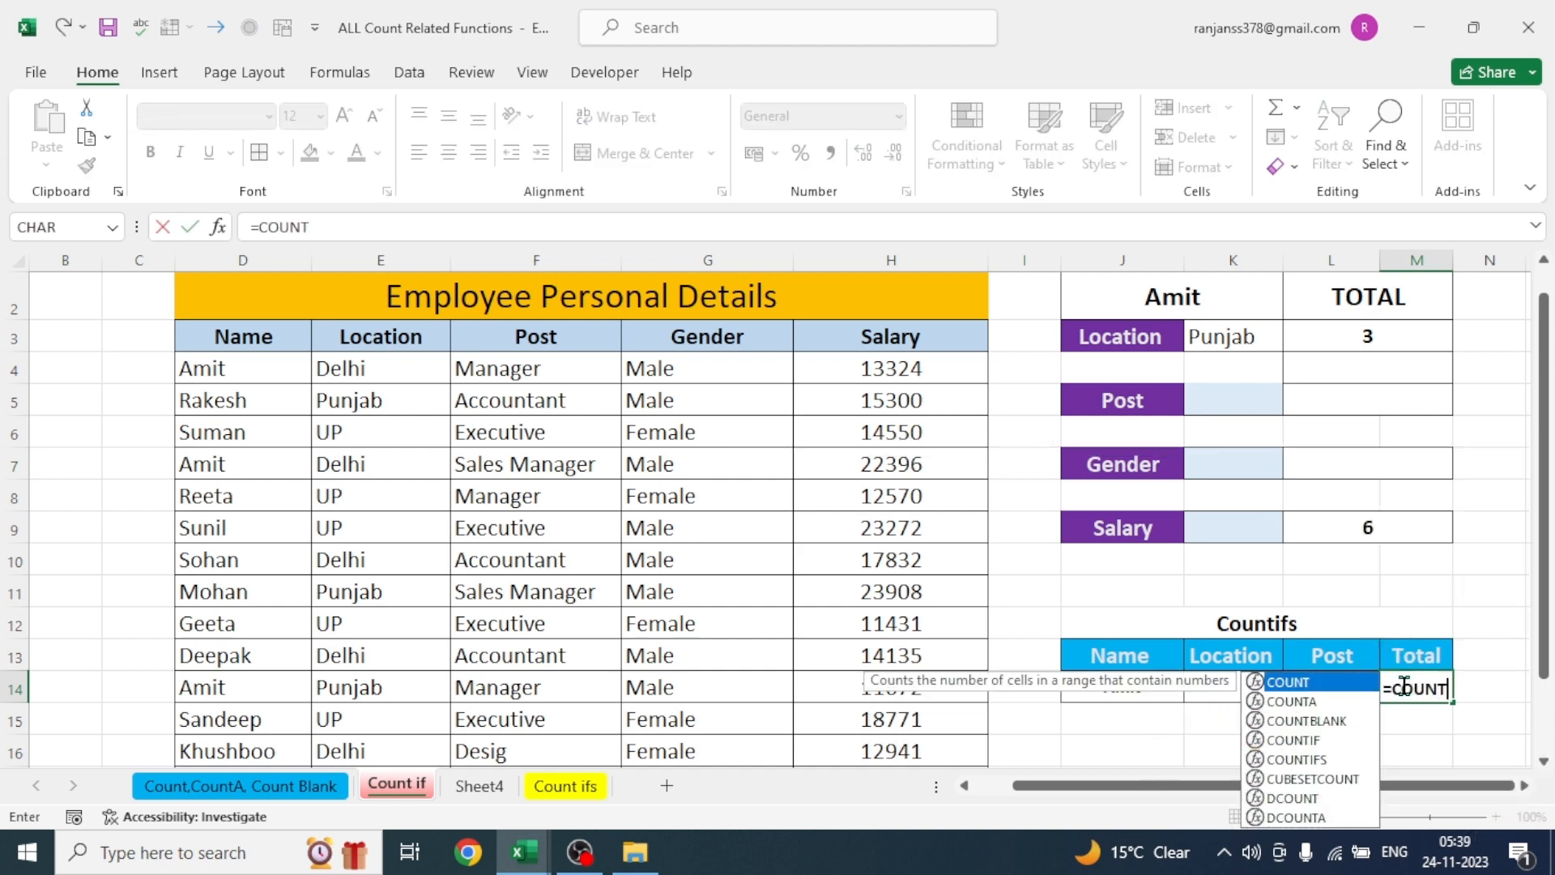
text(IFS()
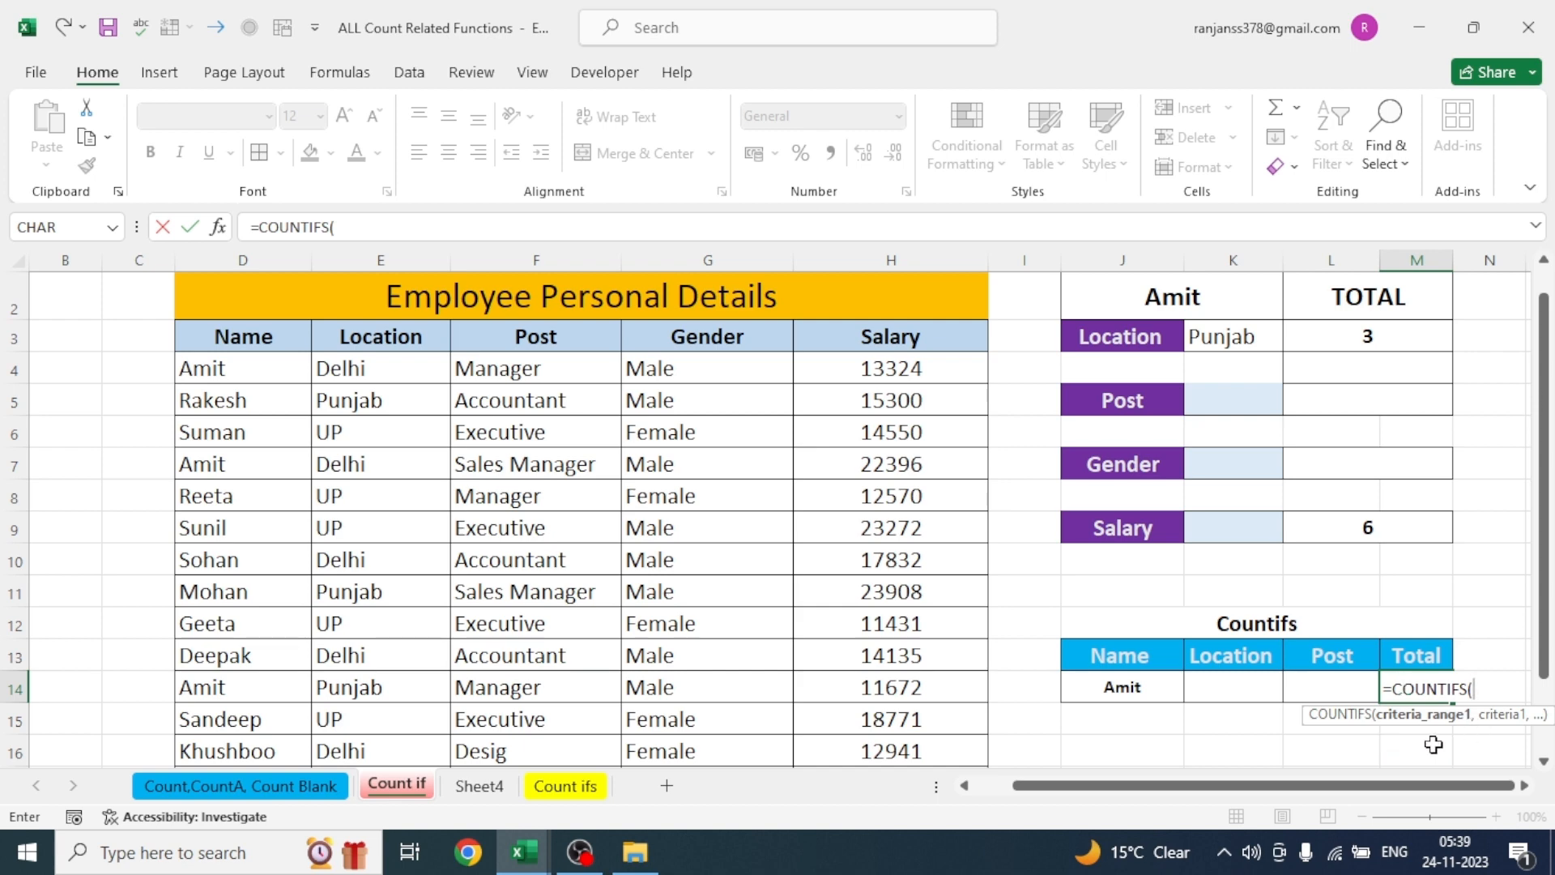
click(246, 340)
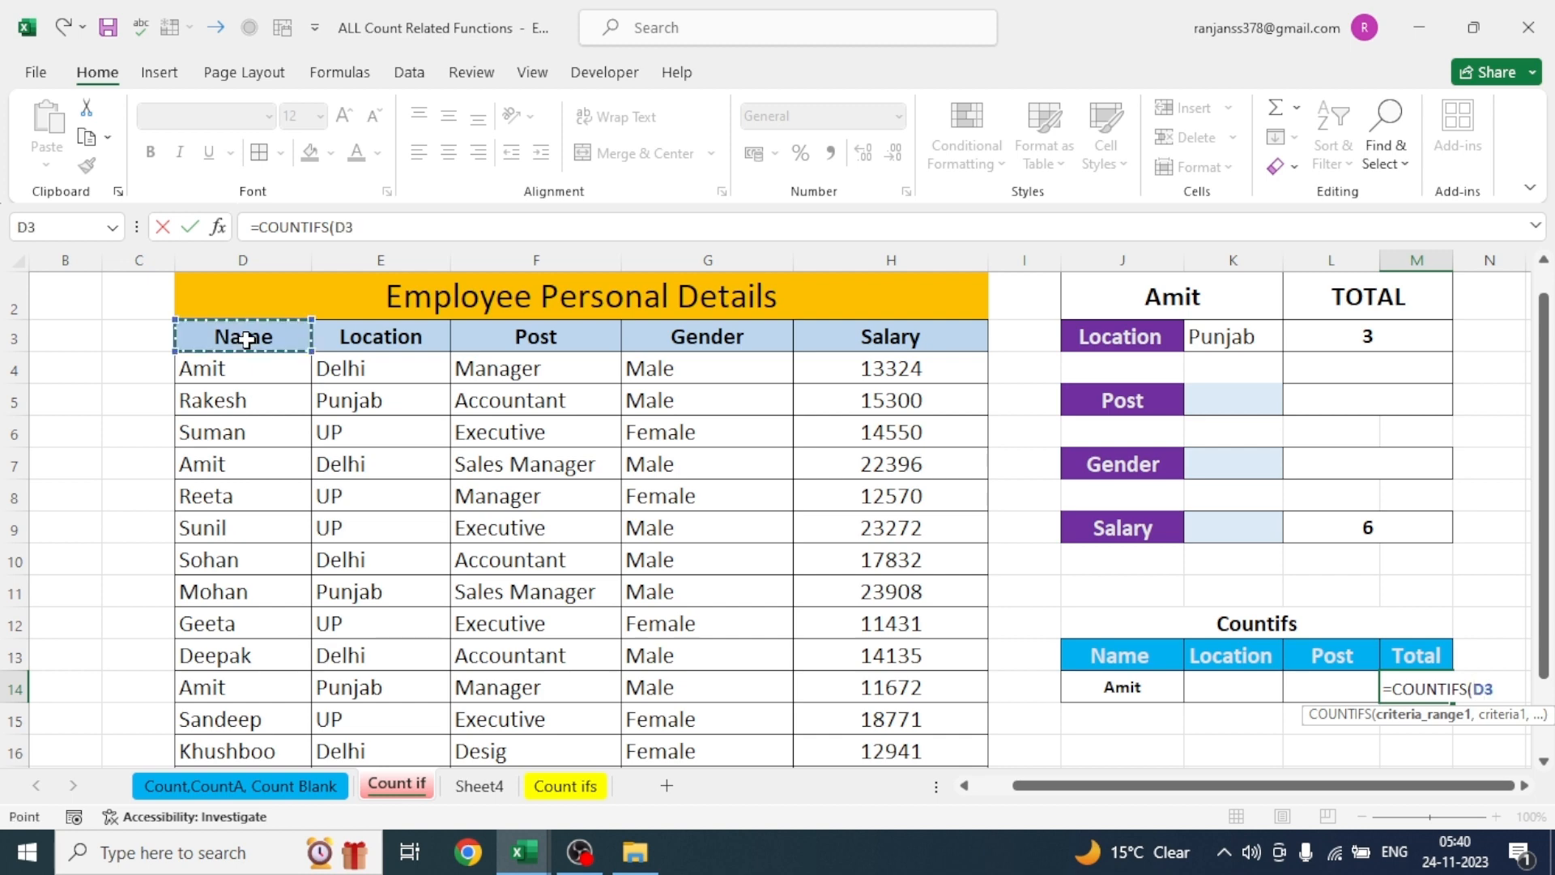
drag(246, 339, 247, 747)
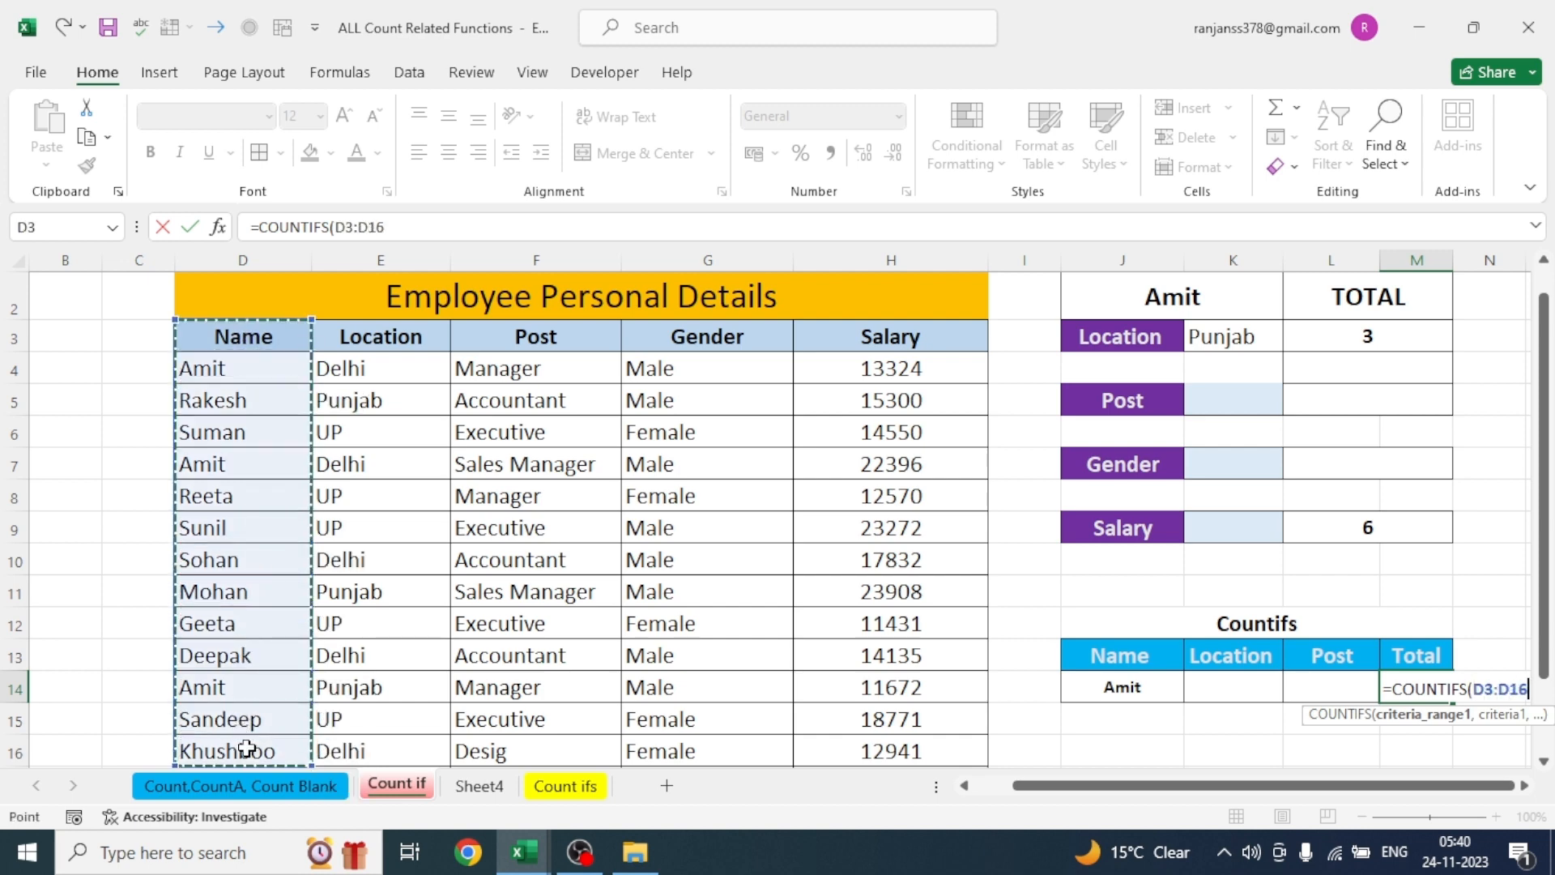
text(,)
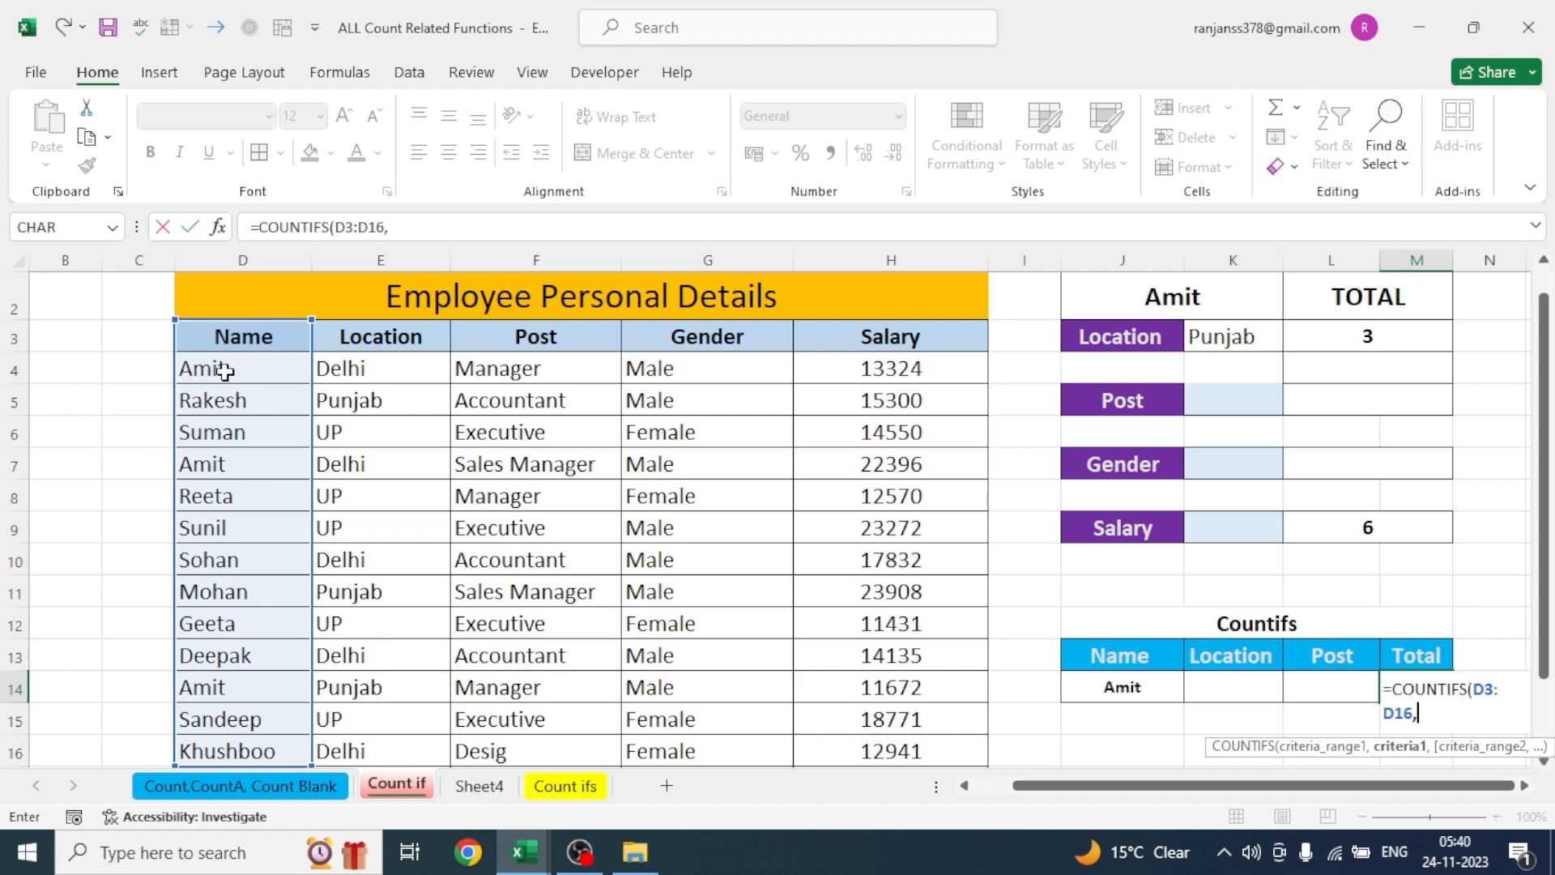
click(274, 400)
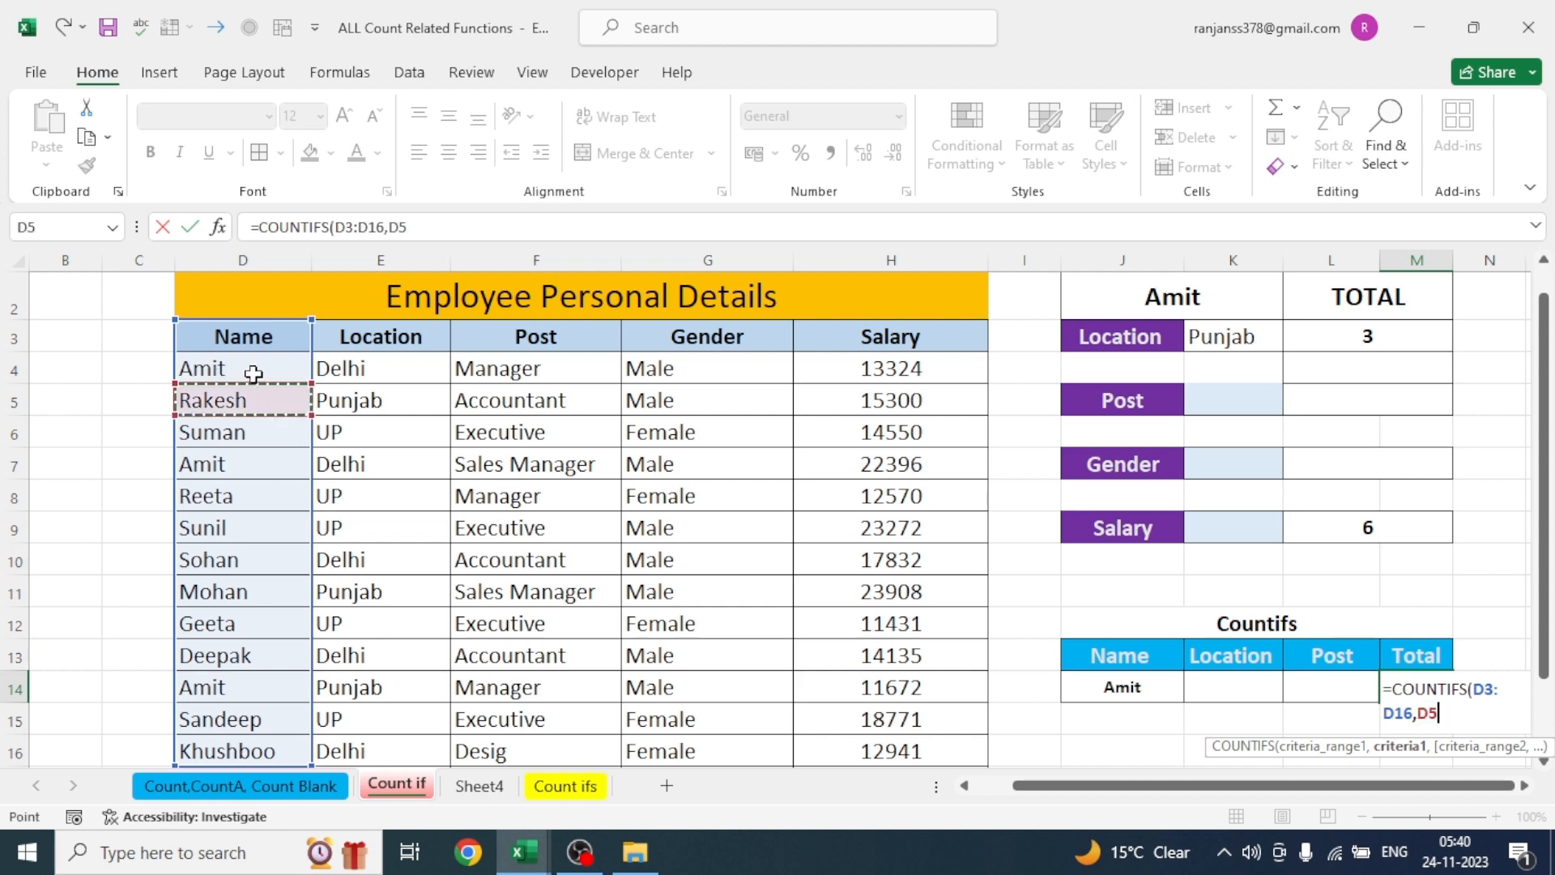
click(1123, 685)
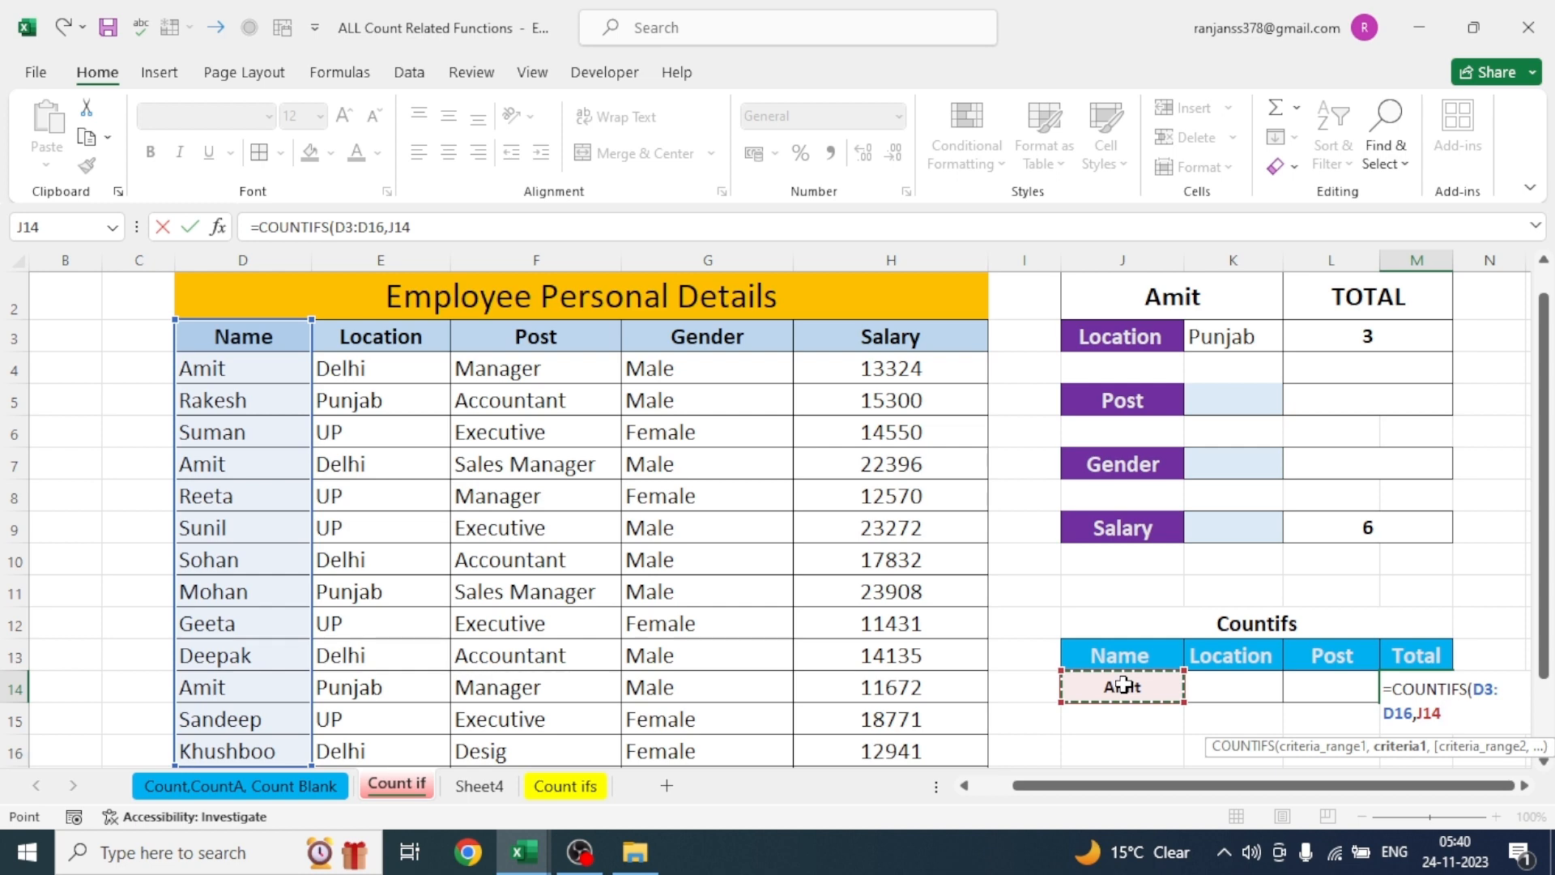
text())
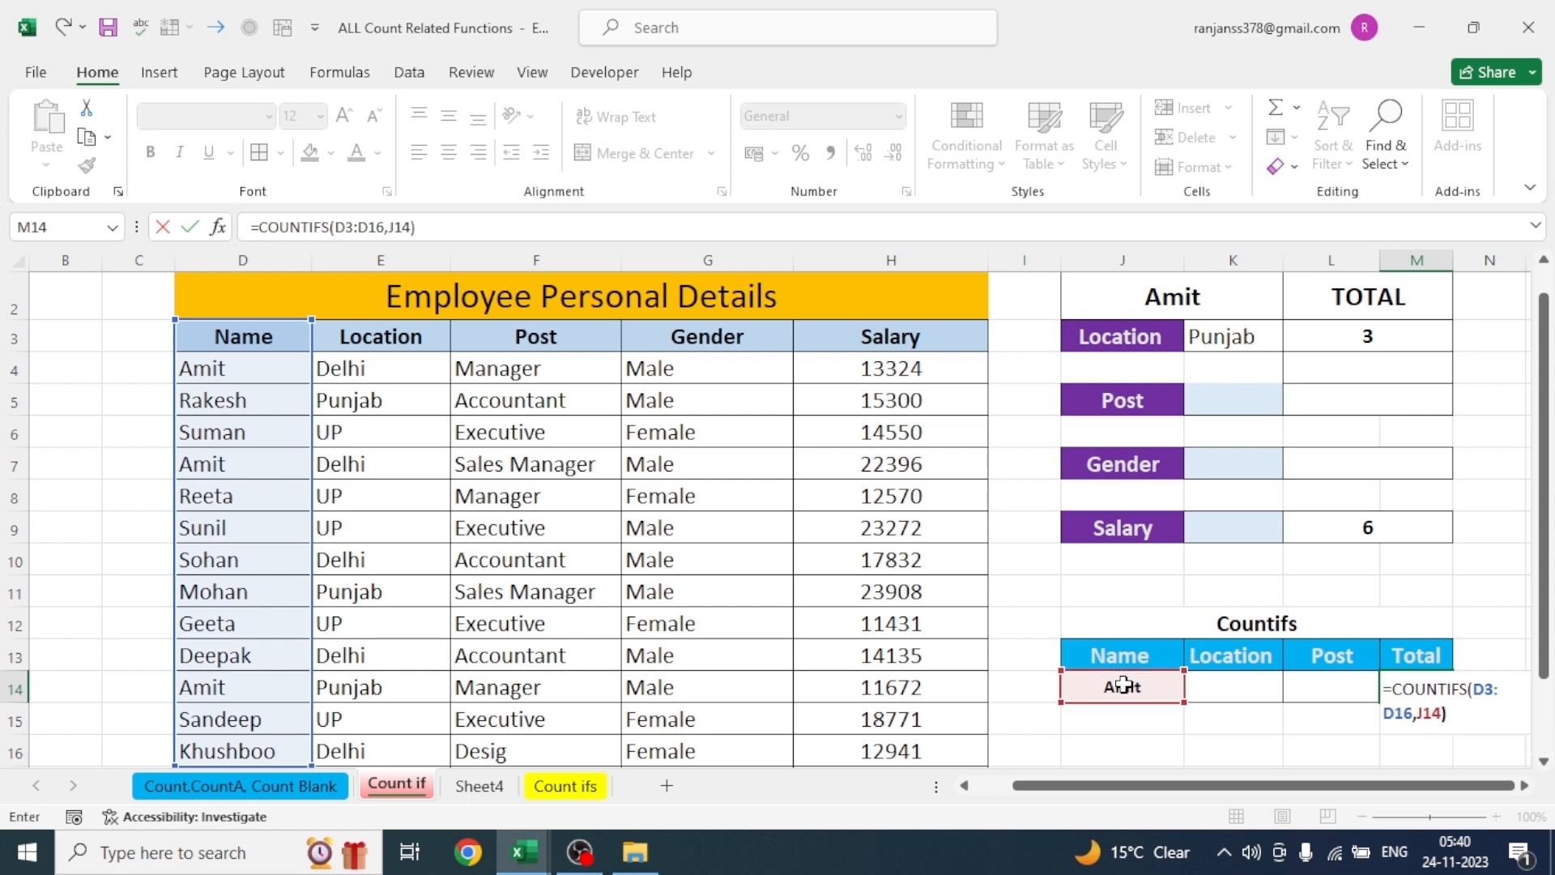
key(Return)
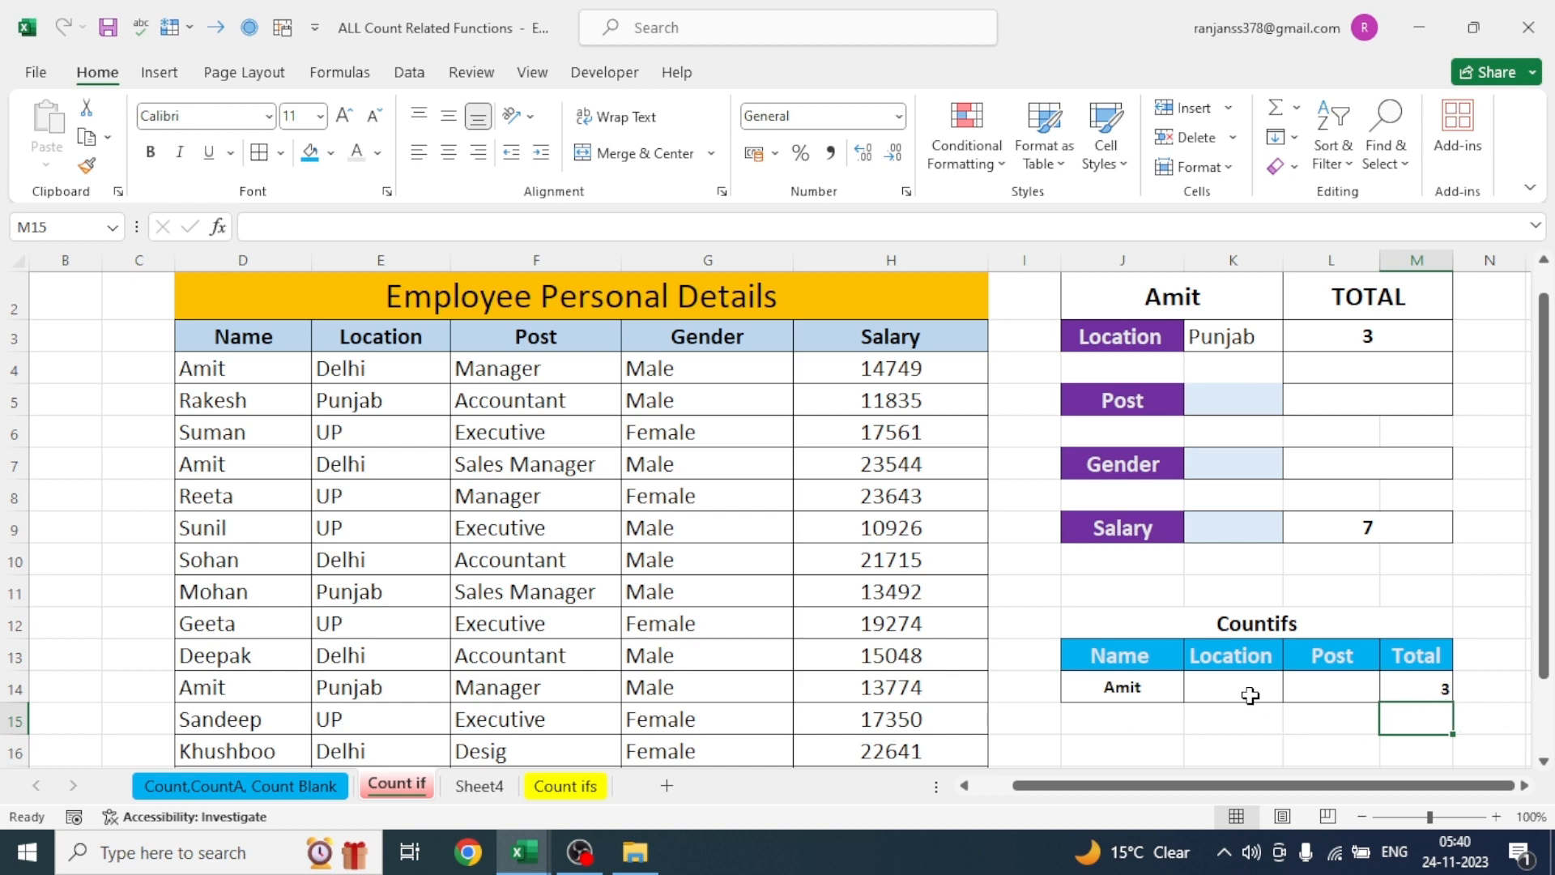
- Copy the employee name from D5 into the Countifs Name criterion cell J14 and select the total in M14
click(225, 402)
key(ctrl+c)
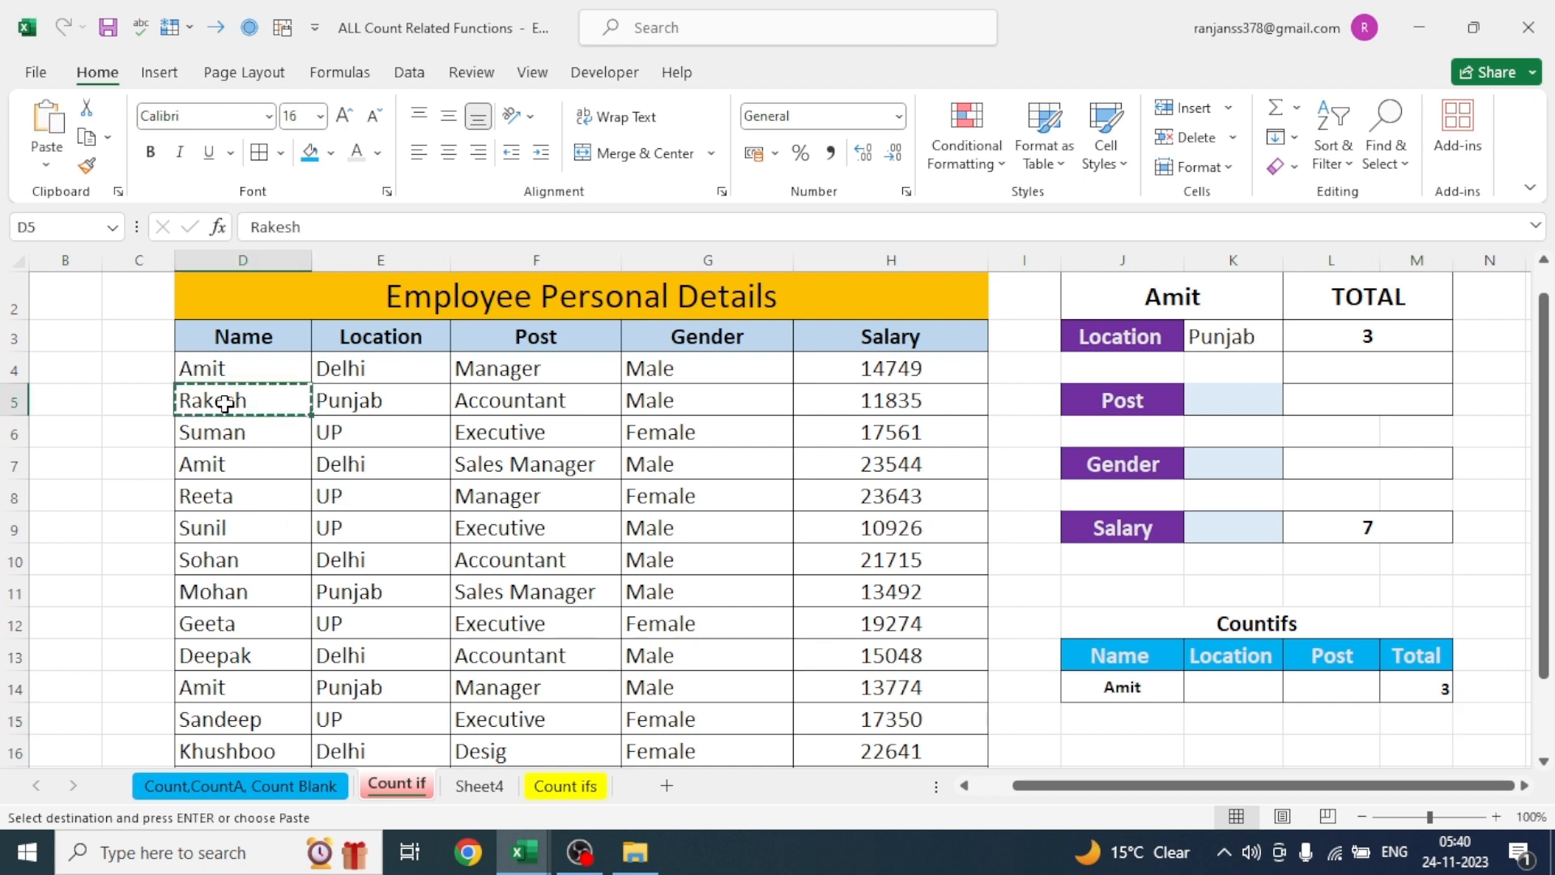
click(1110, 685)
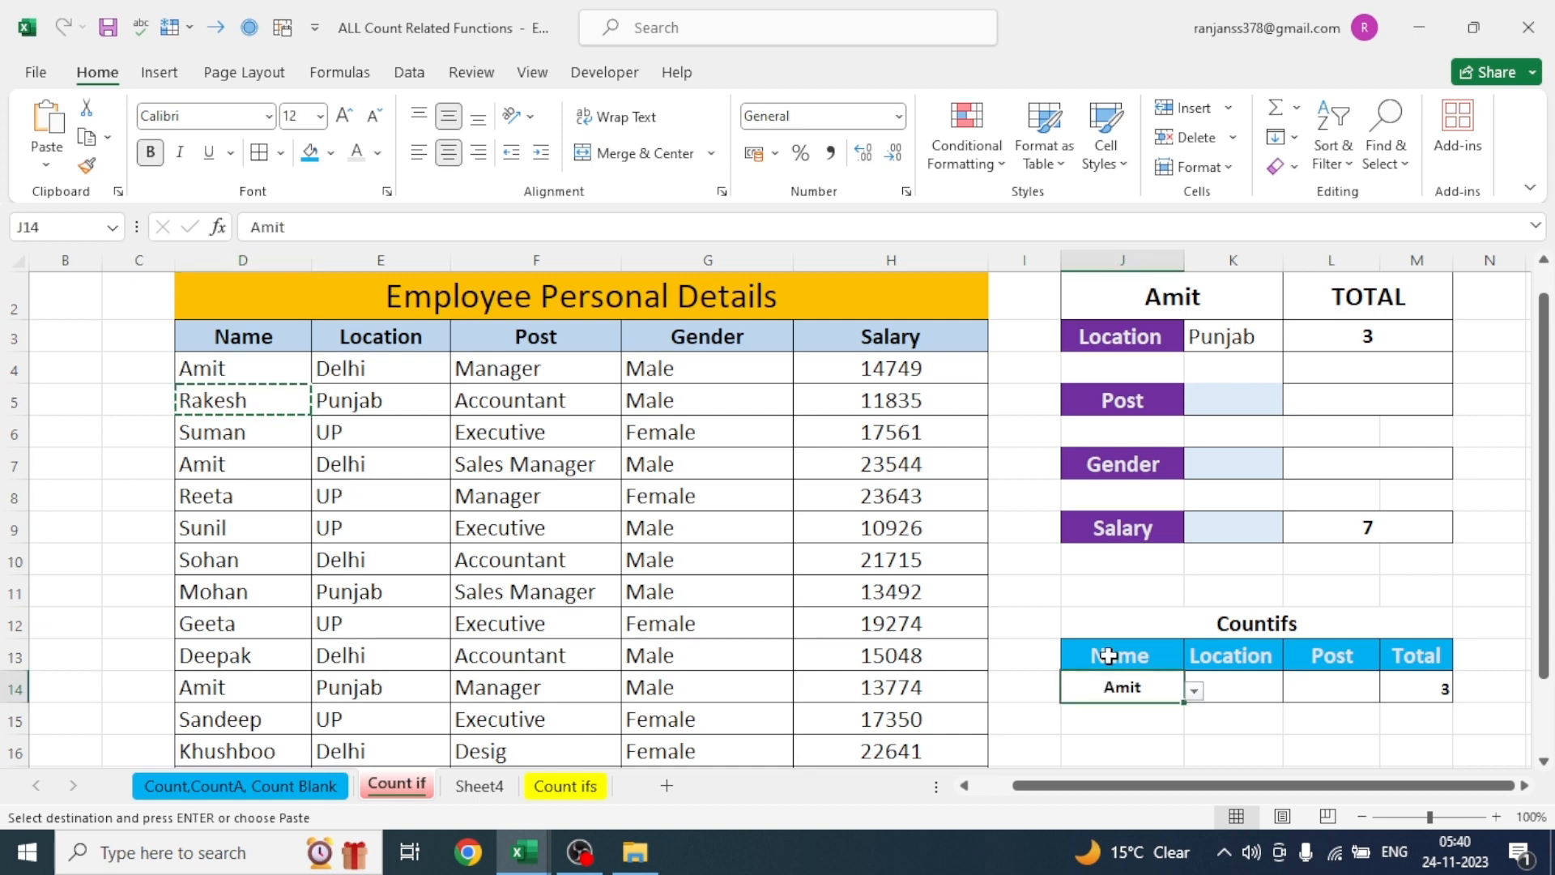
key(ctrl+v)
click(1129, 739)
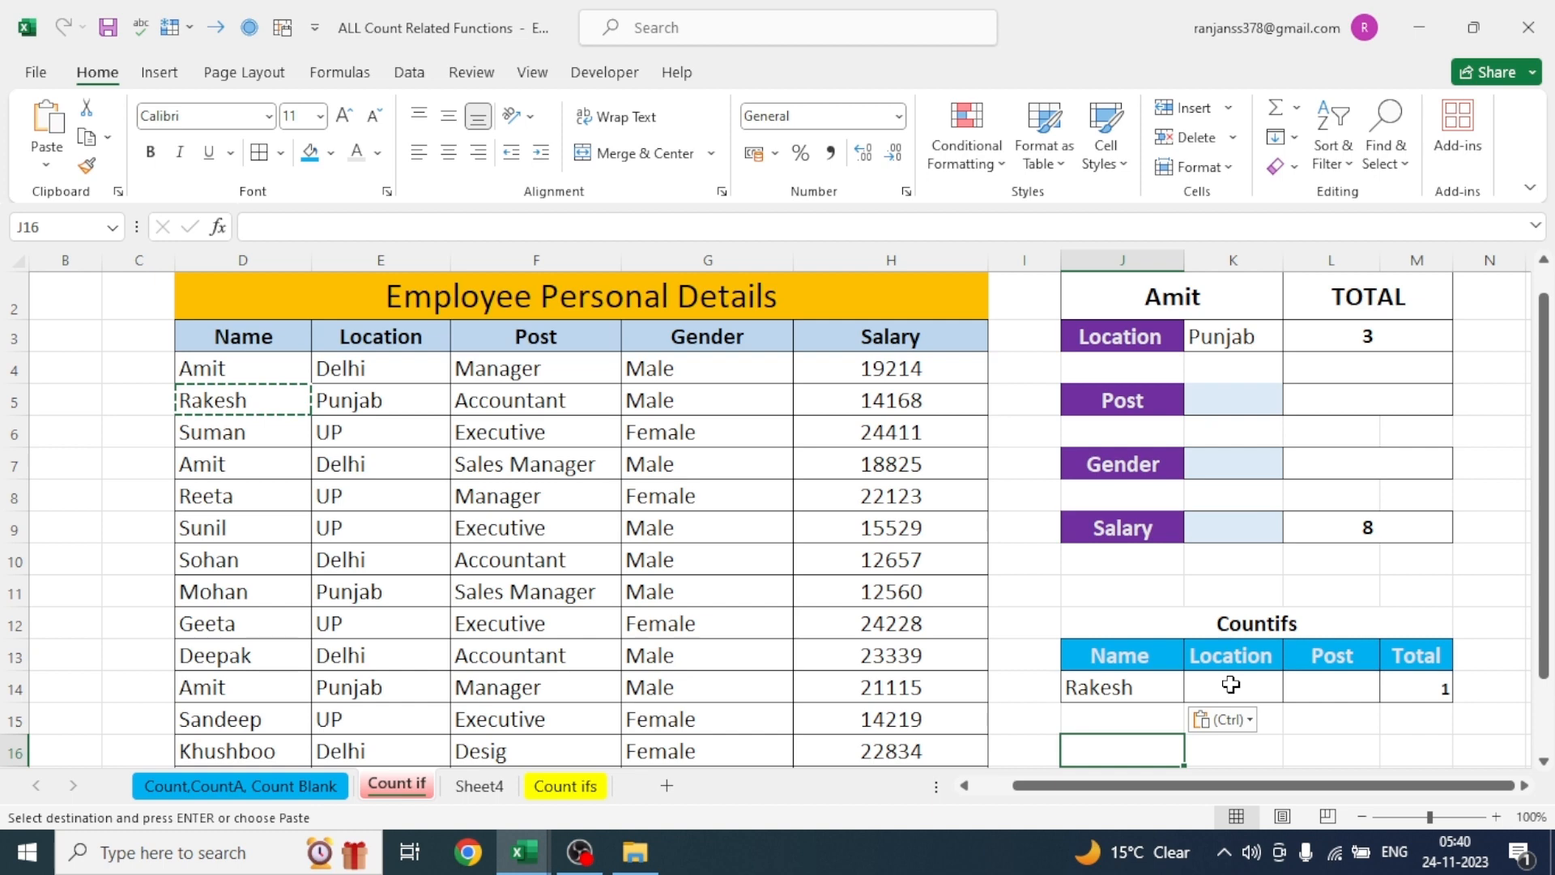
click(1421, 686)
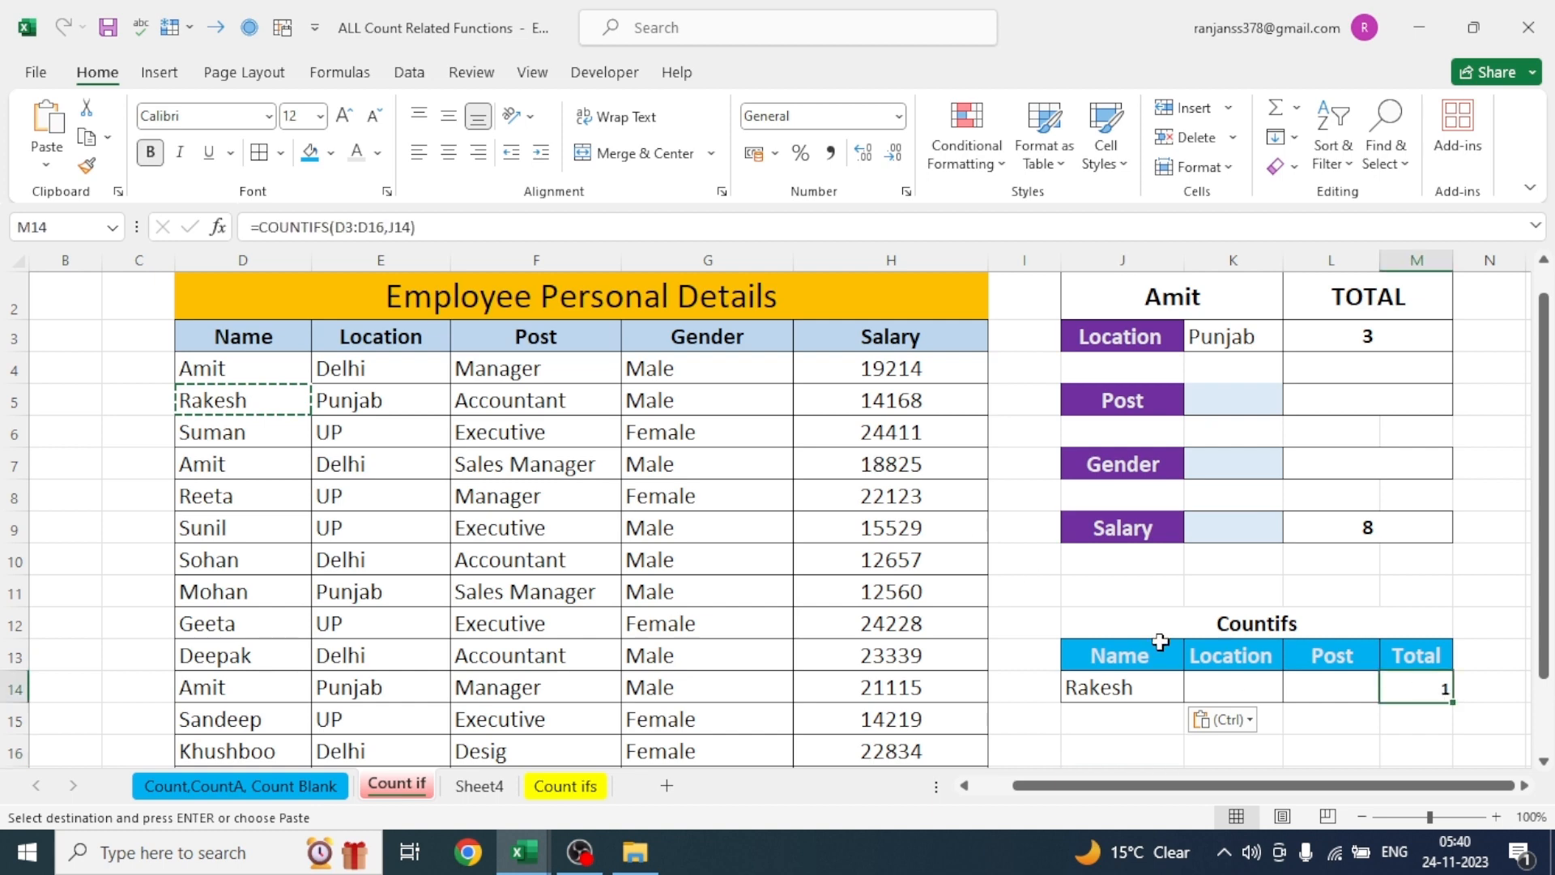
- Extend the COUNTIFS formula in M14 with the Location range E3:E16 and its criterion cell K14
key(F2)
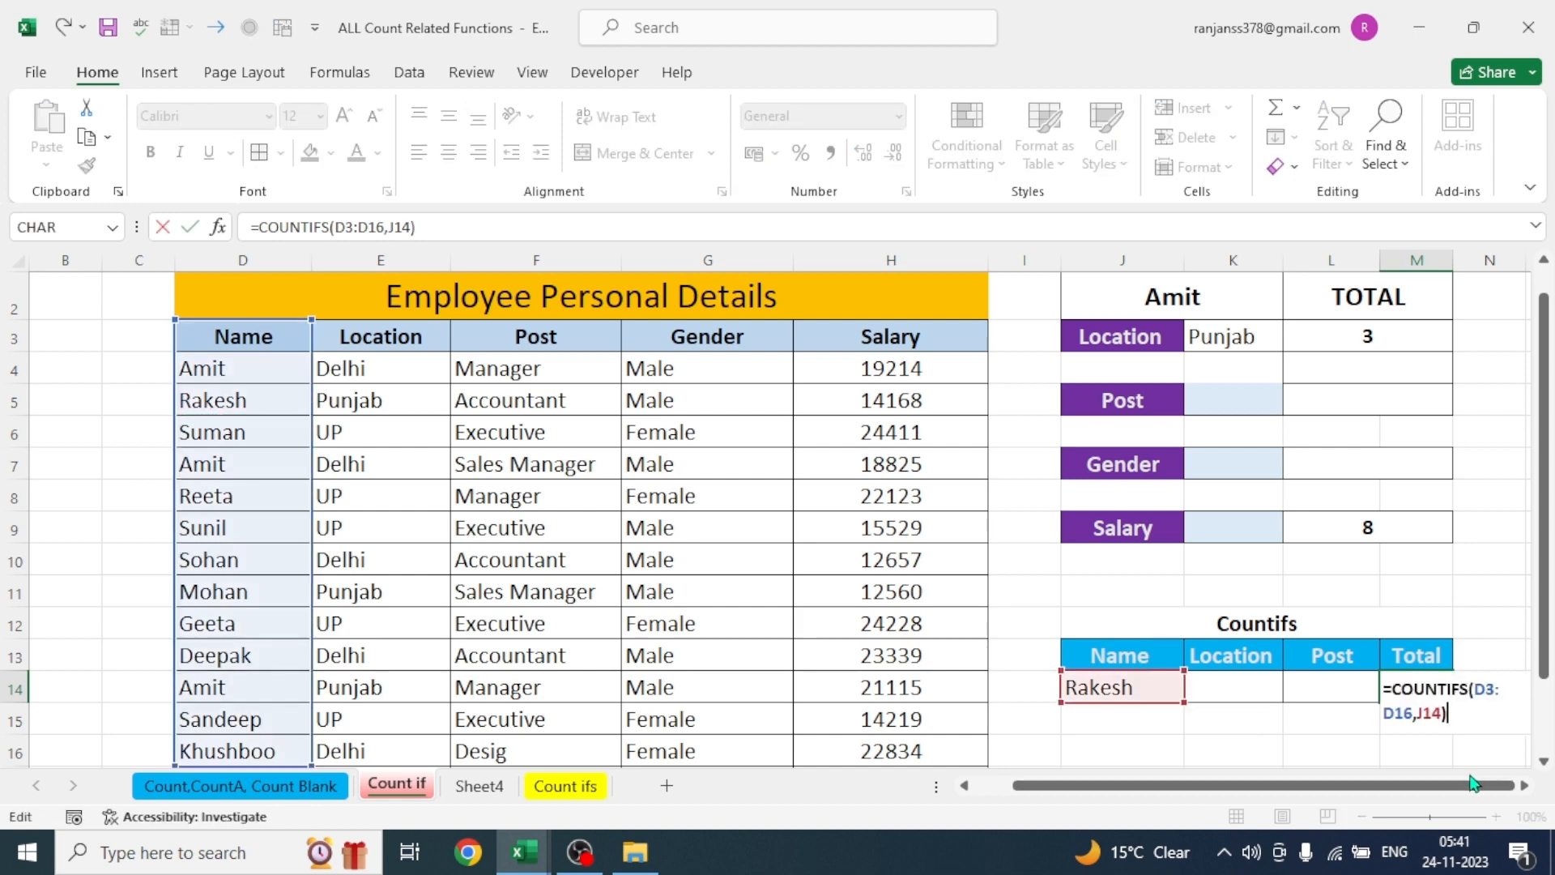
key(BackSpace)
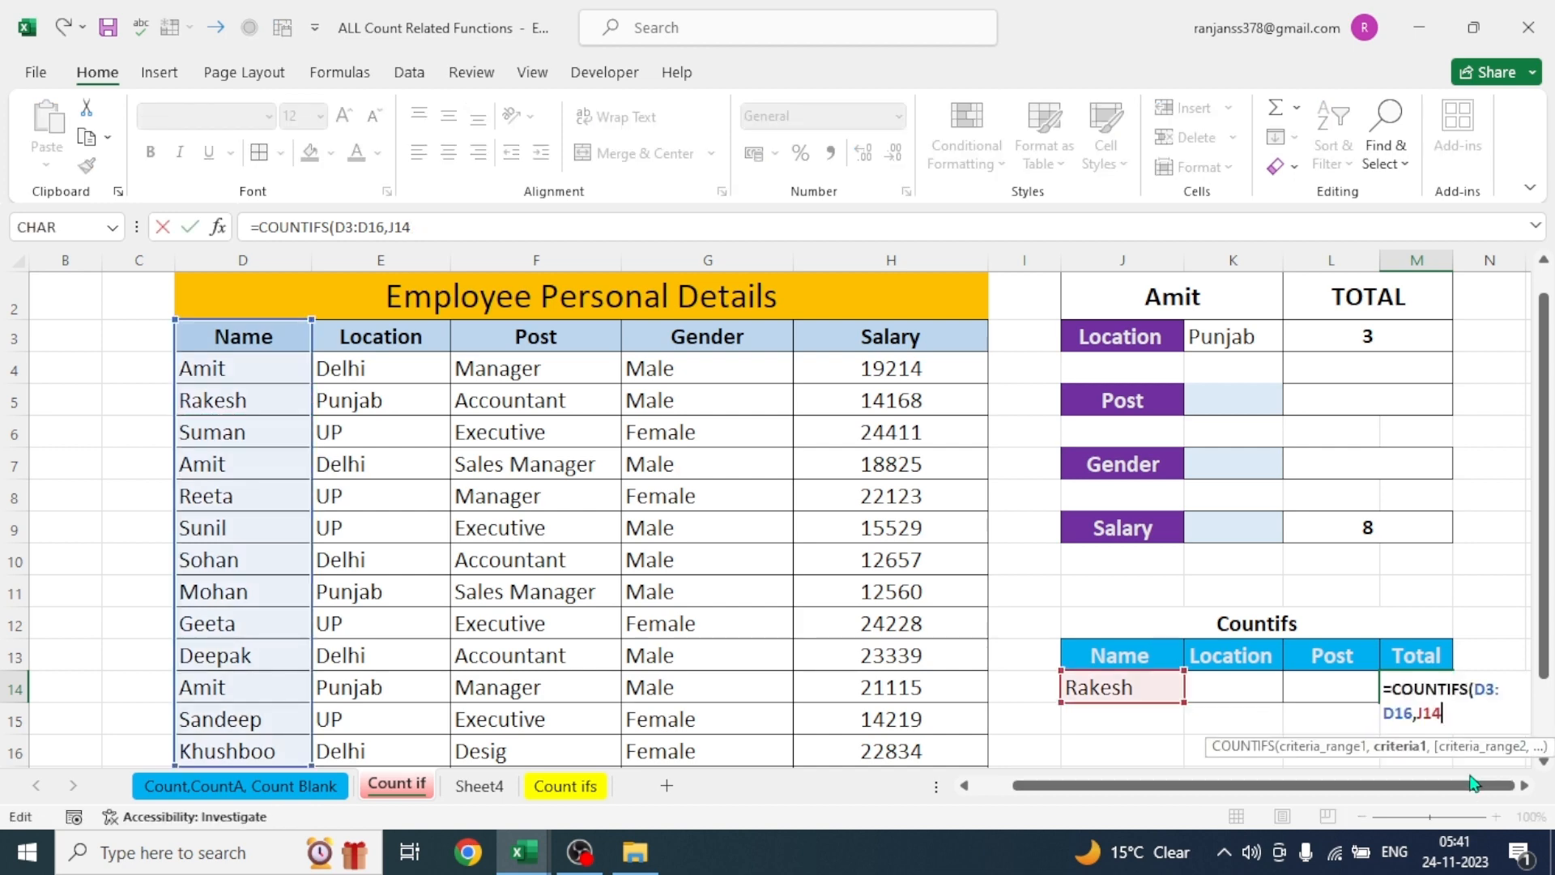
text(,)
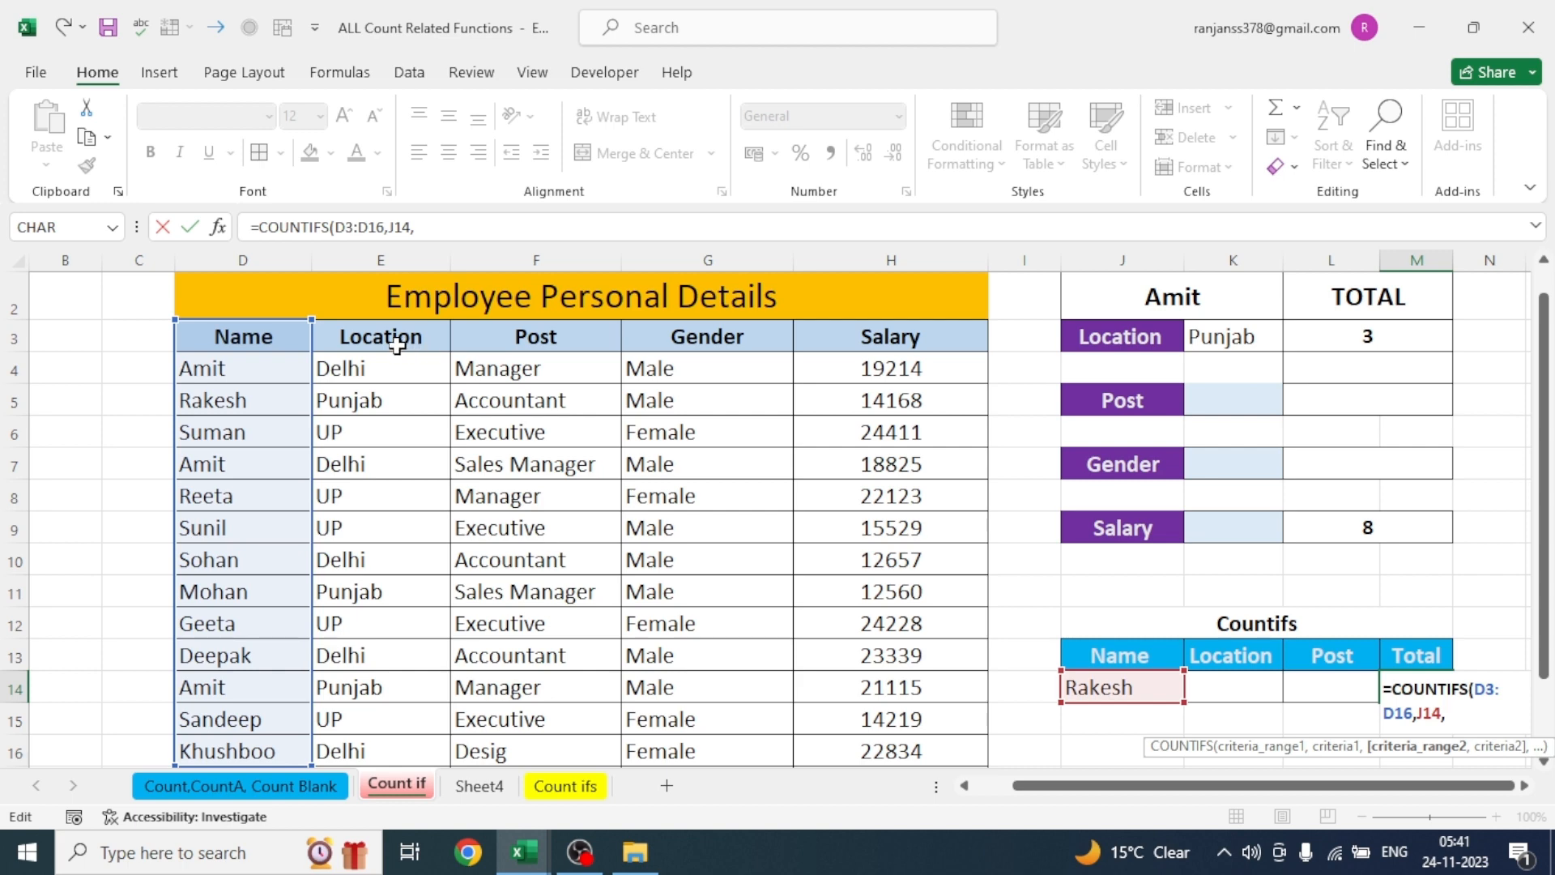
drag(397, 344, 372, 741)
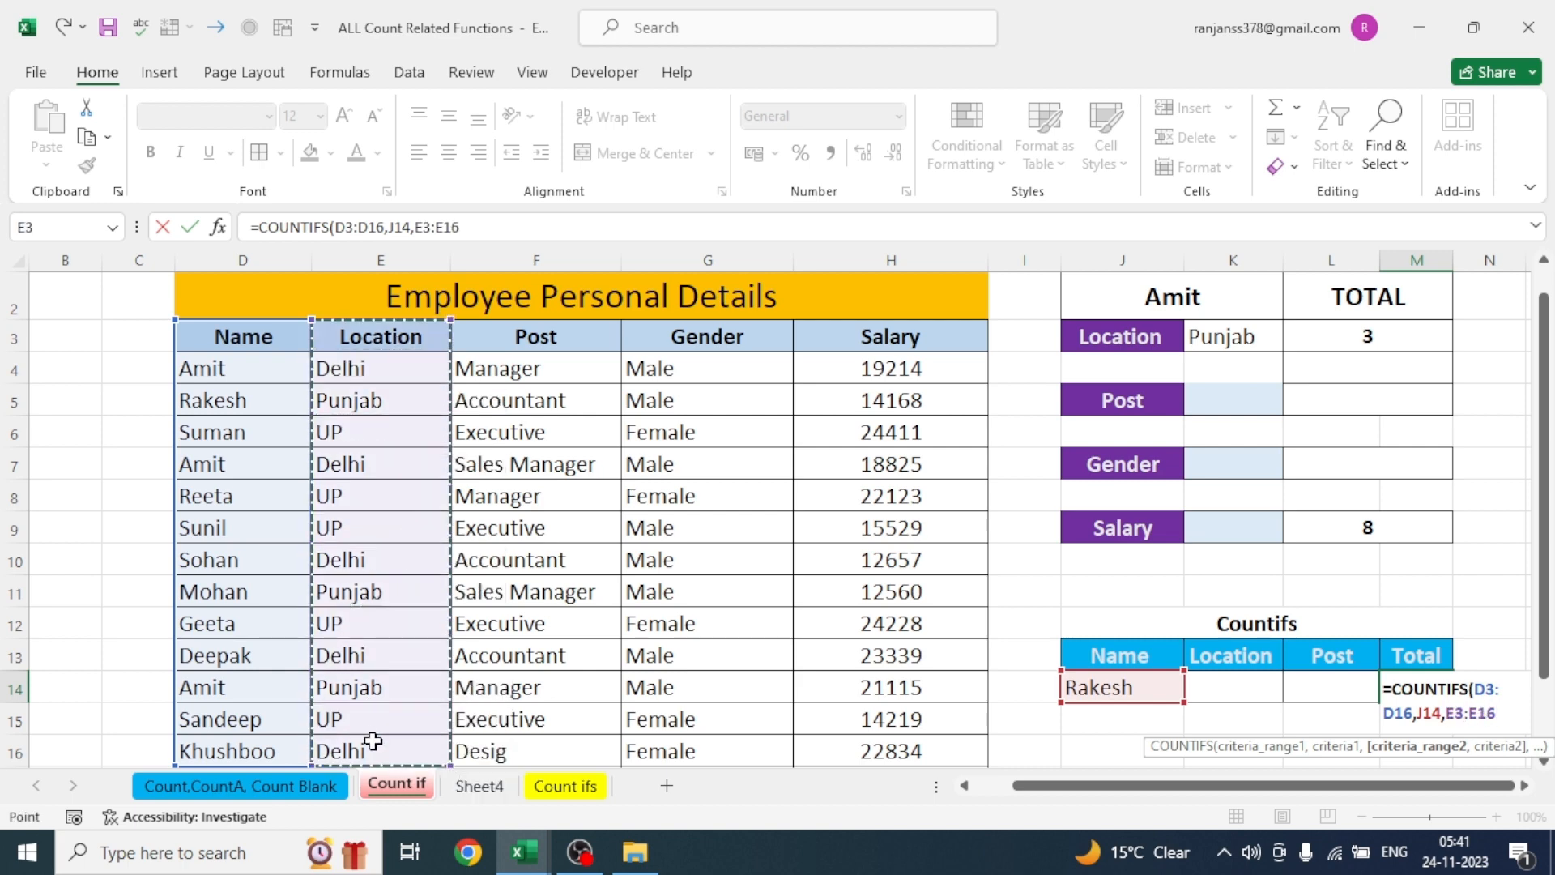
text(,)
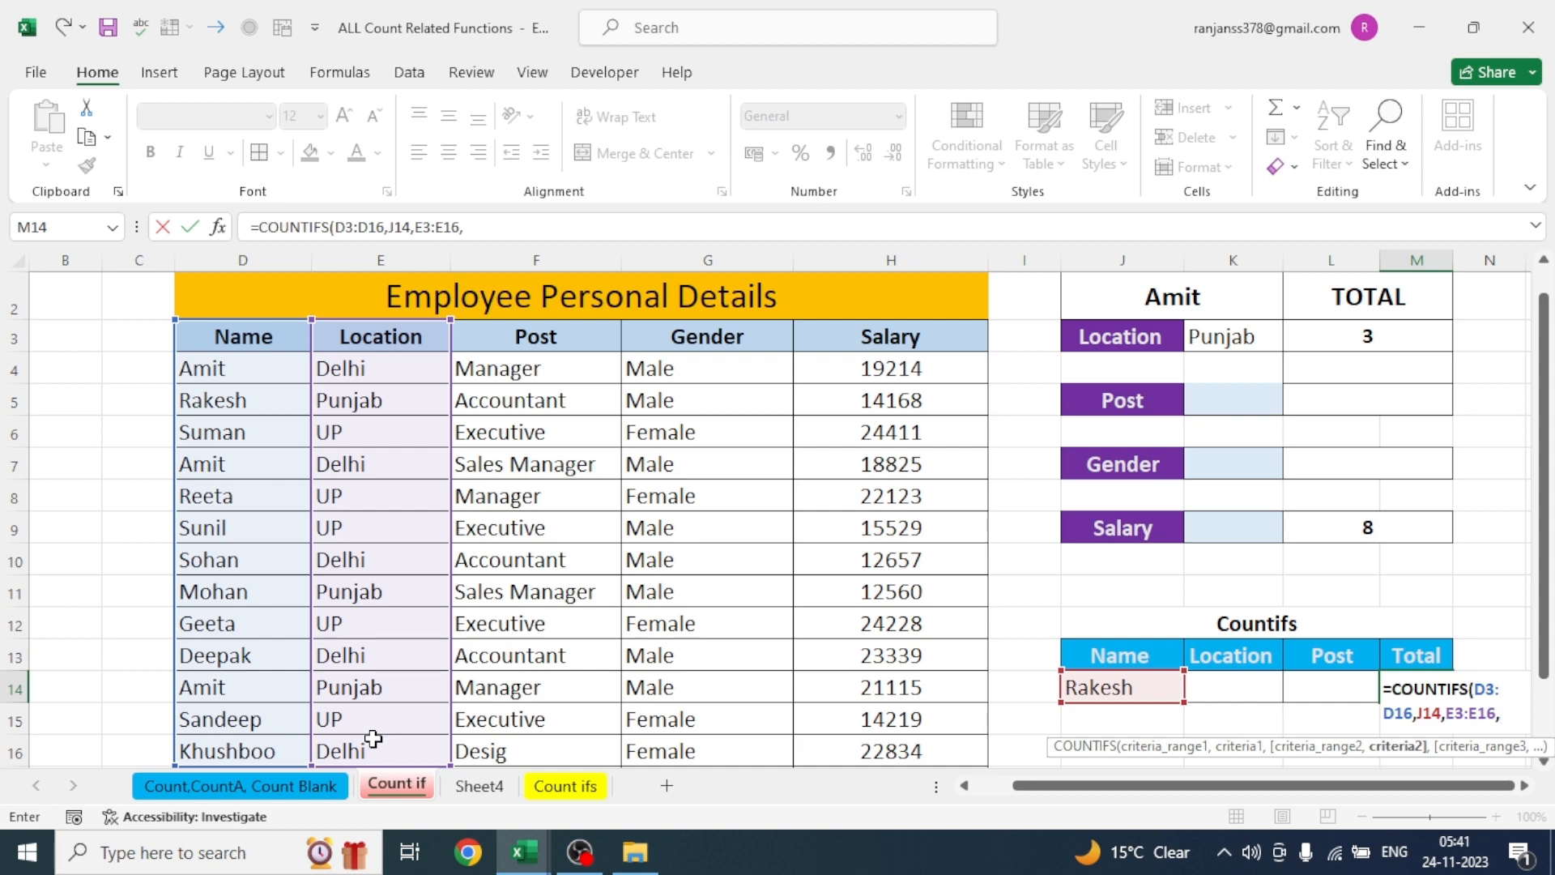
click(1228, 688)
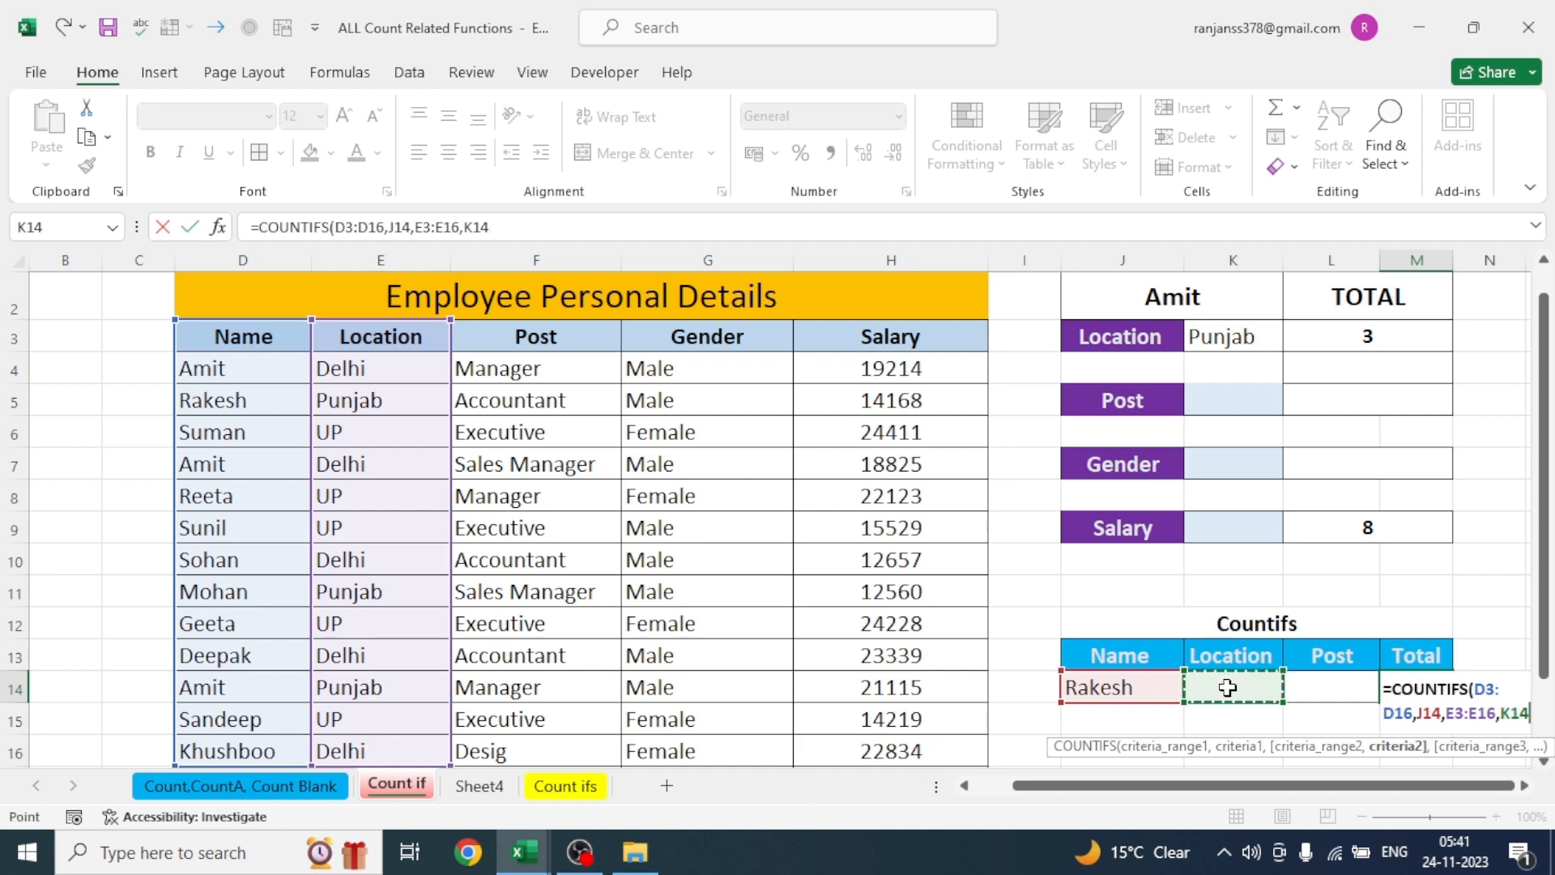
text(,)
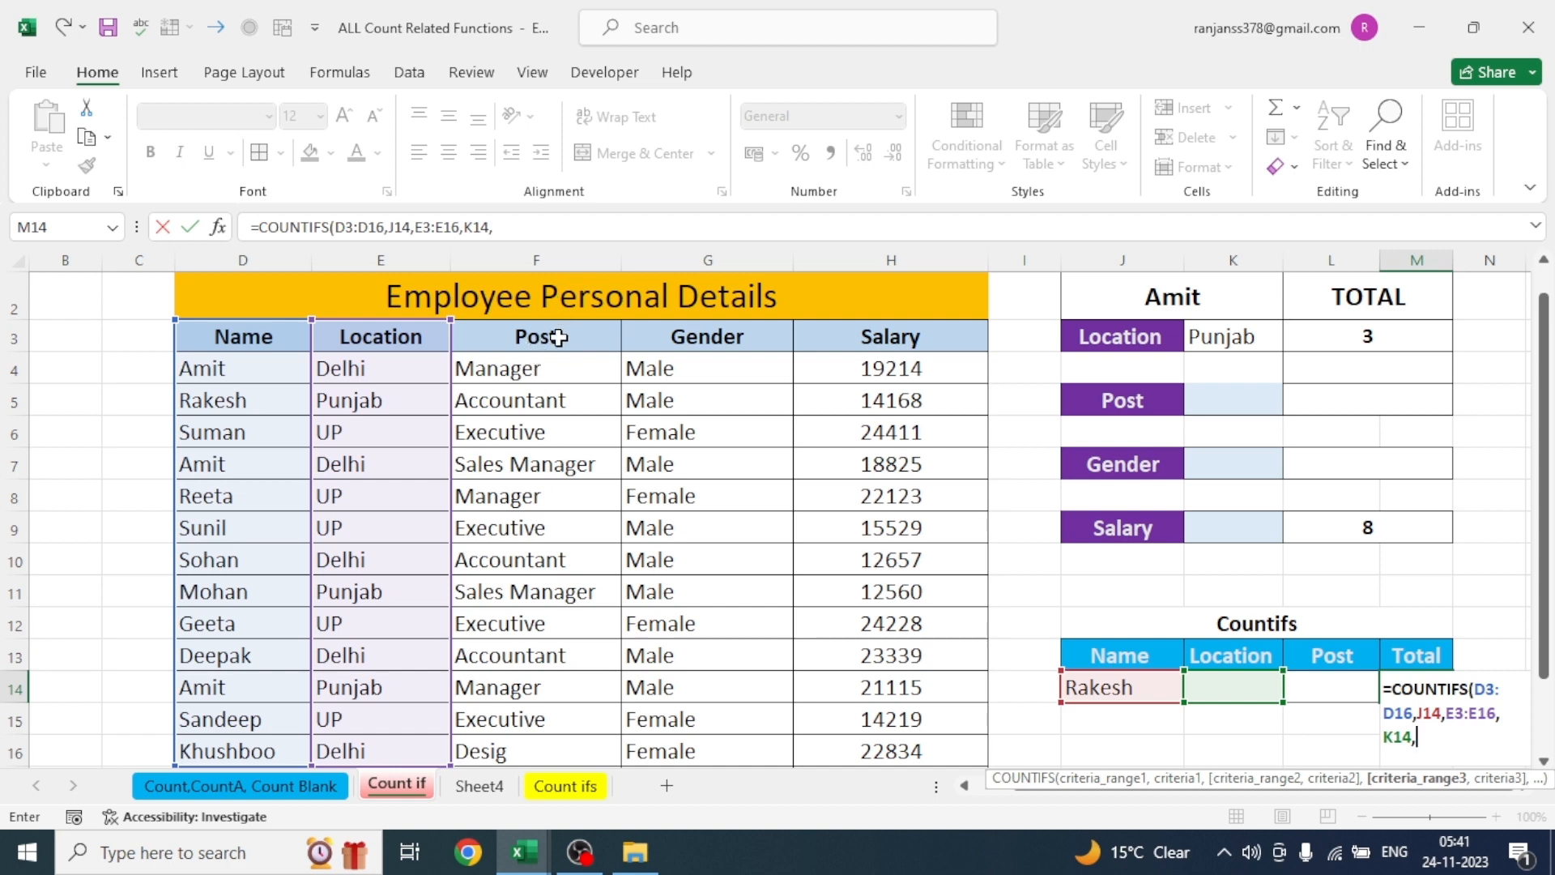
- Add the Post range F3:F16 with criterion L14, completing =COUNTIFS(D3:D16,J14,E3:E16,K14,F3:F16,L14) in M14
click(533, 336)
drag(560, 527, 562, 761)
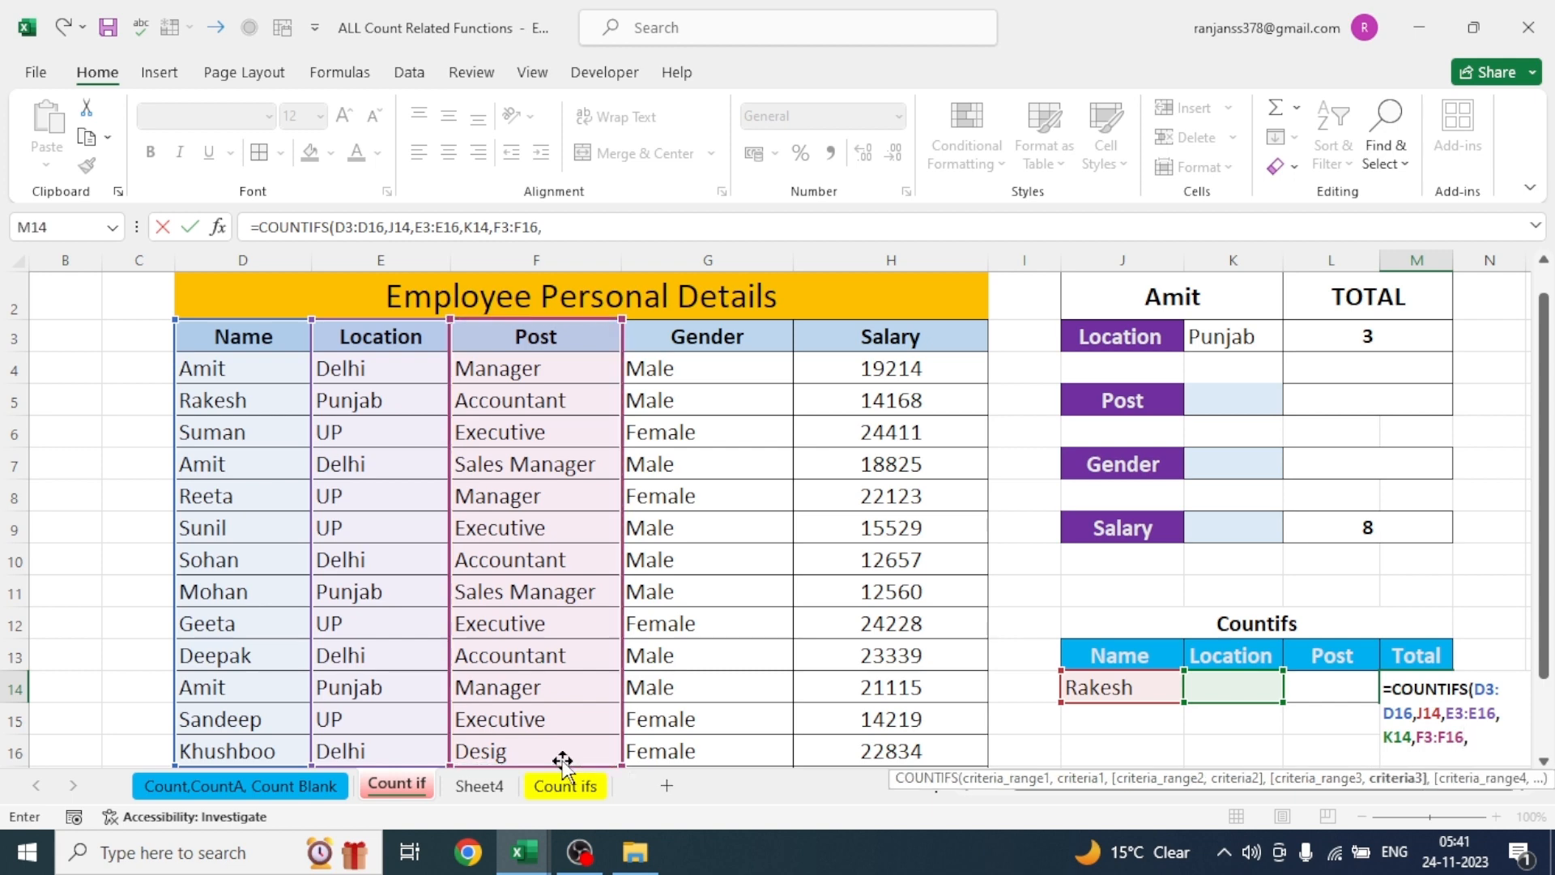
text(,)
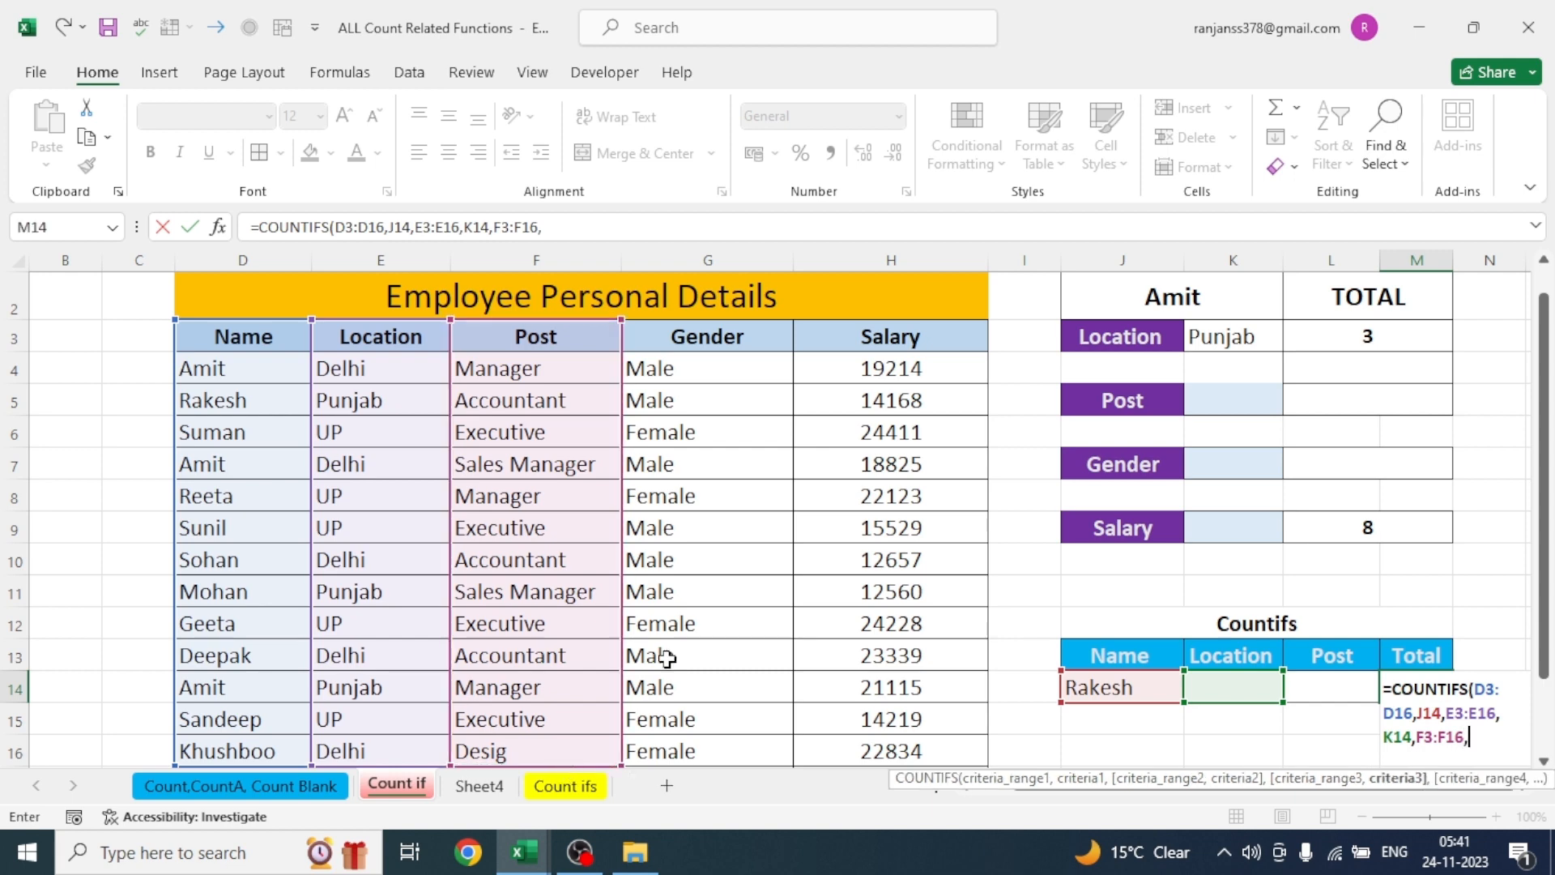
click(1338, 689)
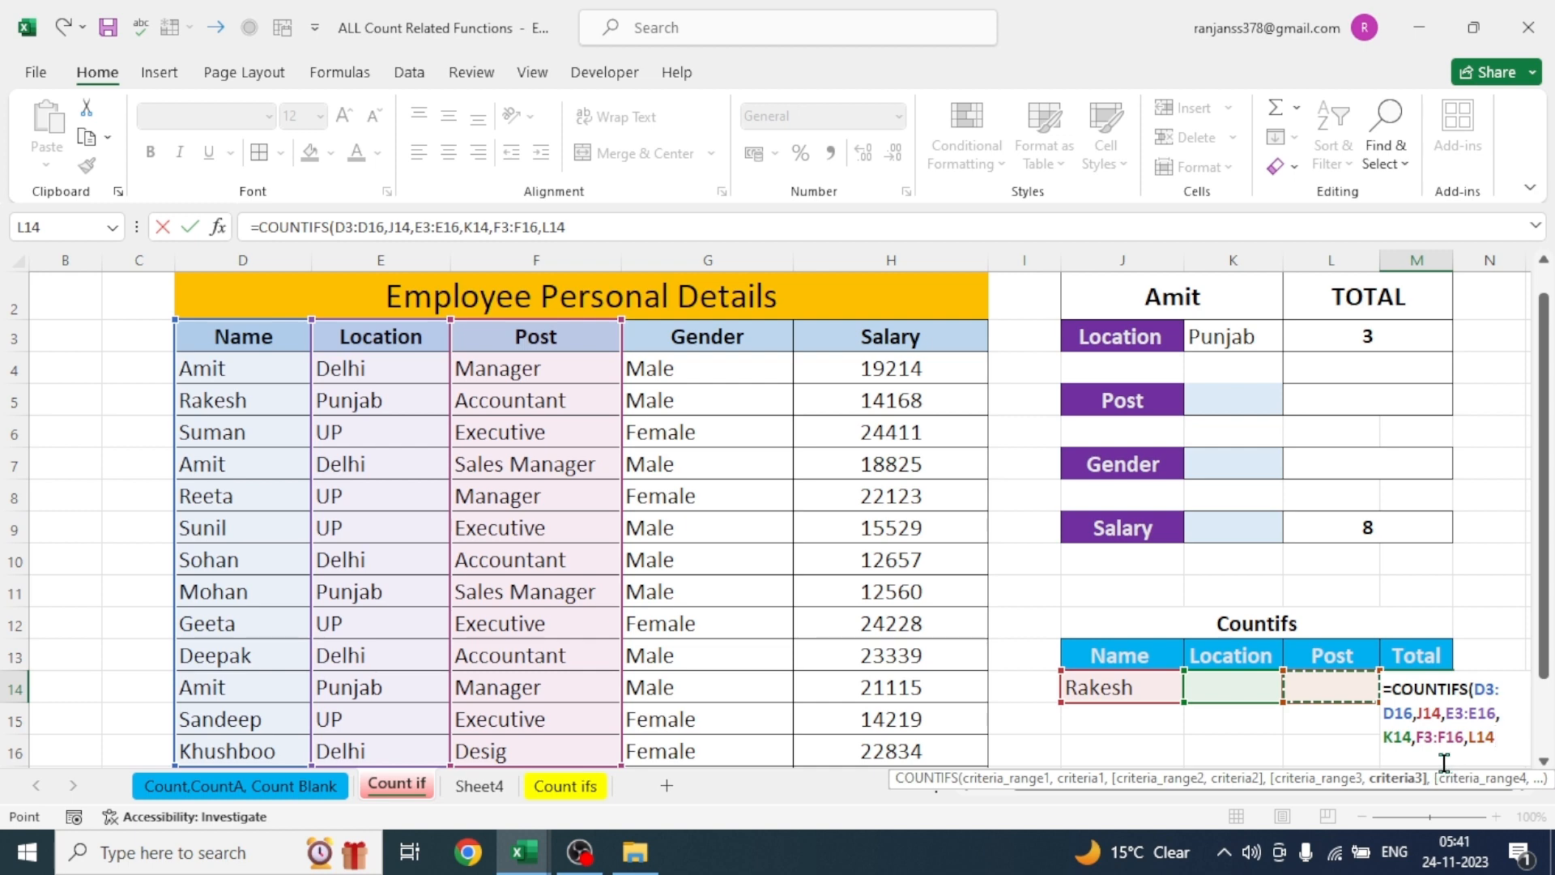
text())
key(Return)
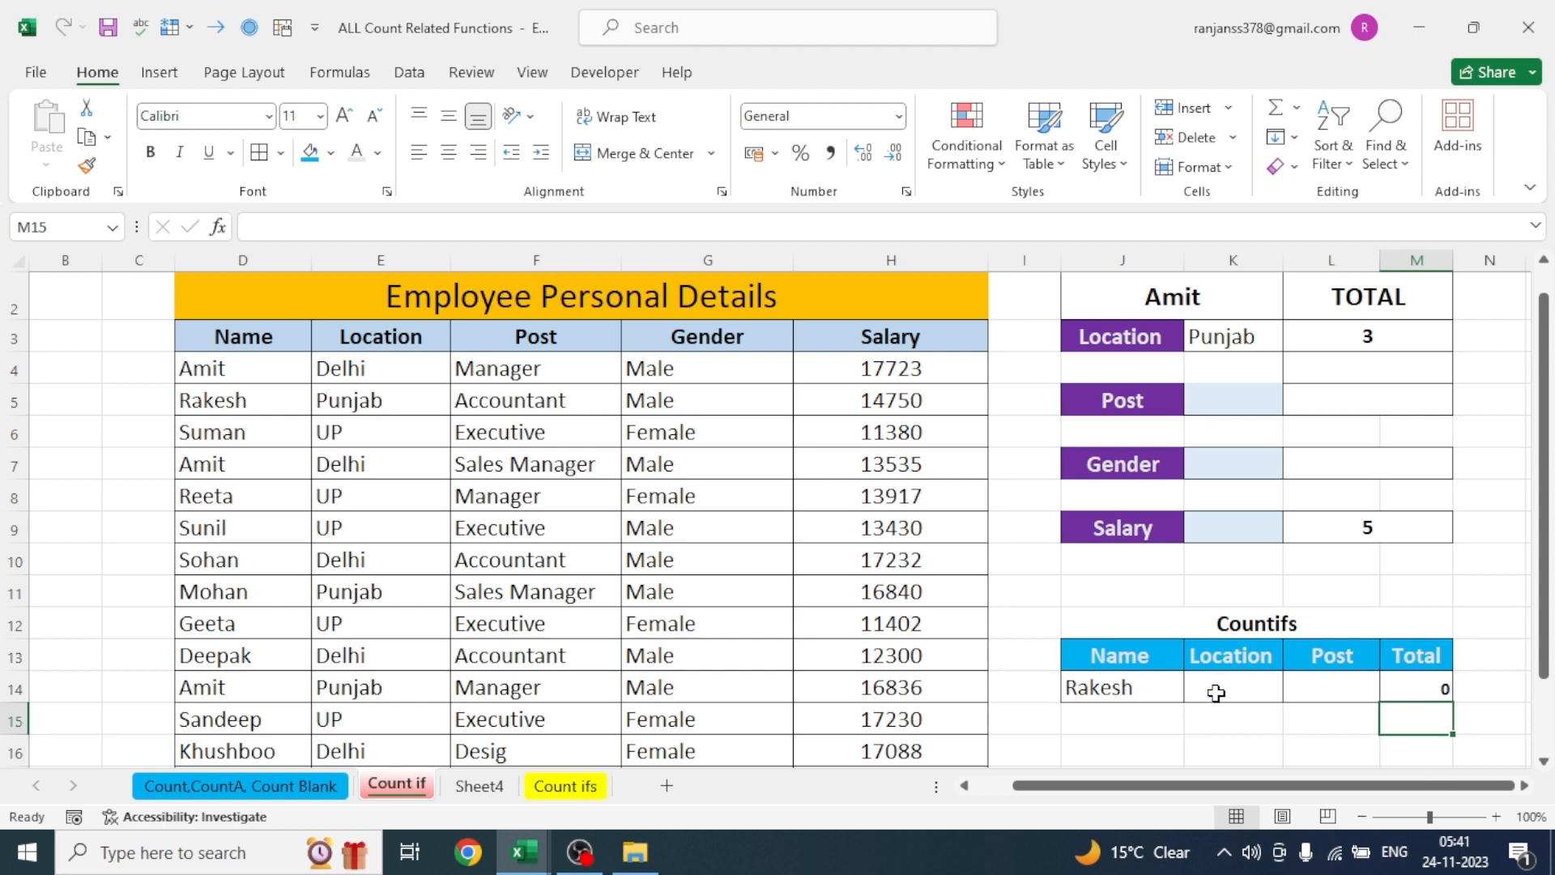
- Copy the employee name from D4 into the Countifs Name criterion cell J14
click(1134, 689)
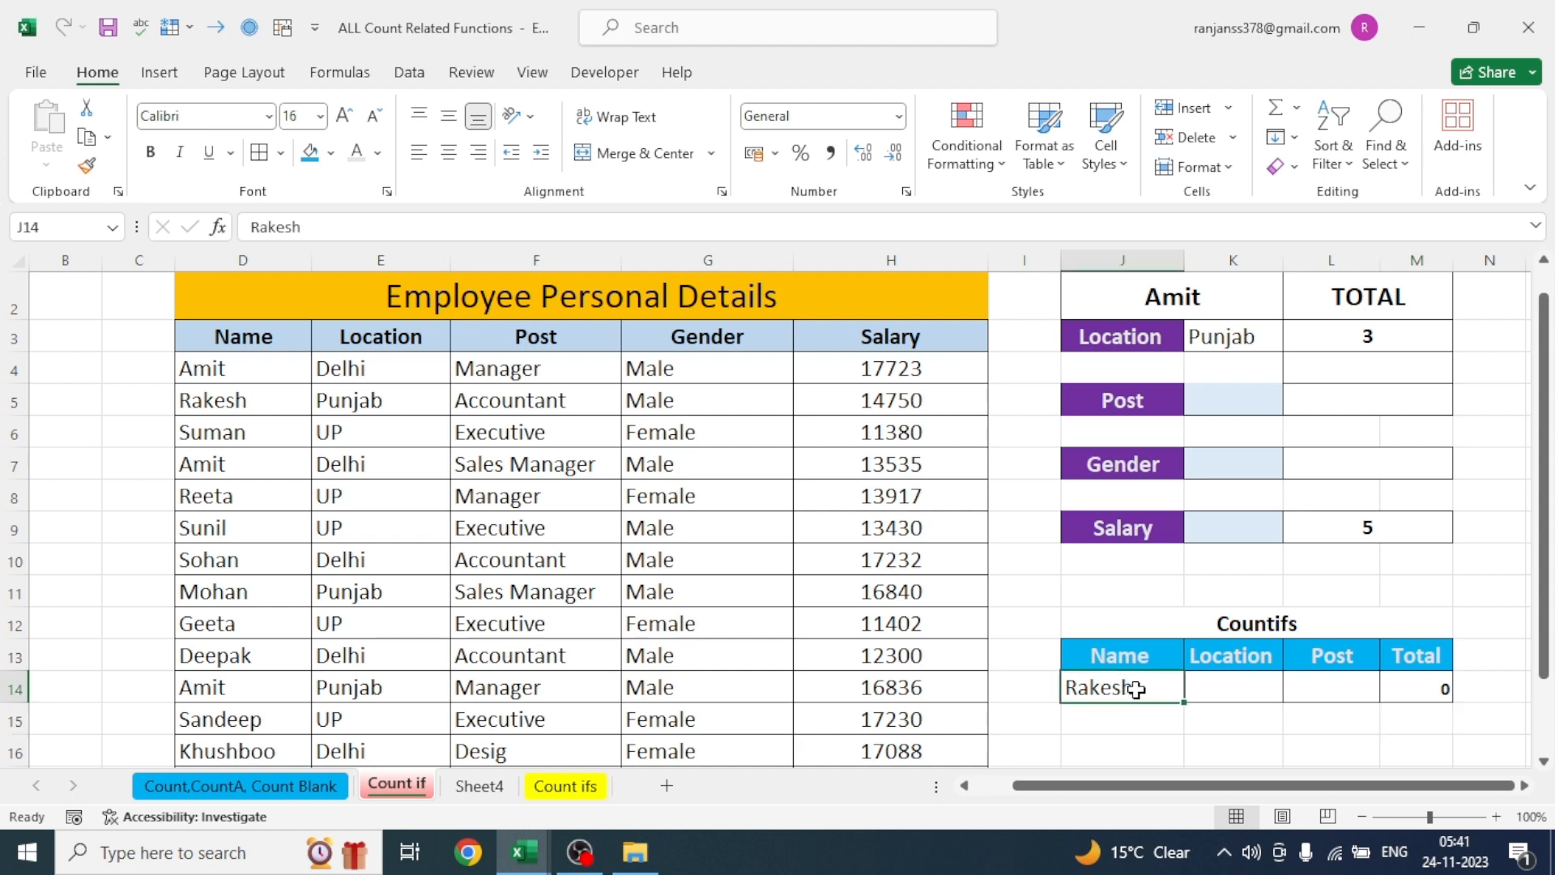
click(231, 374)
key(ctrl+c)
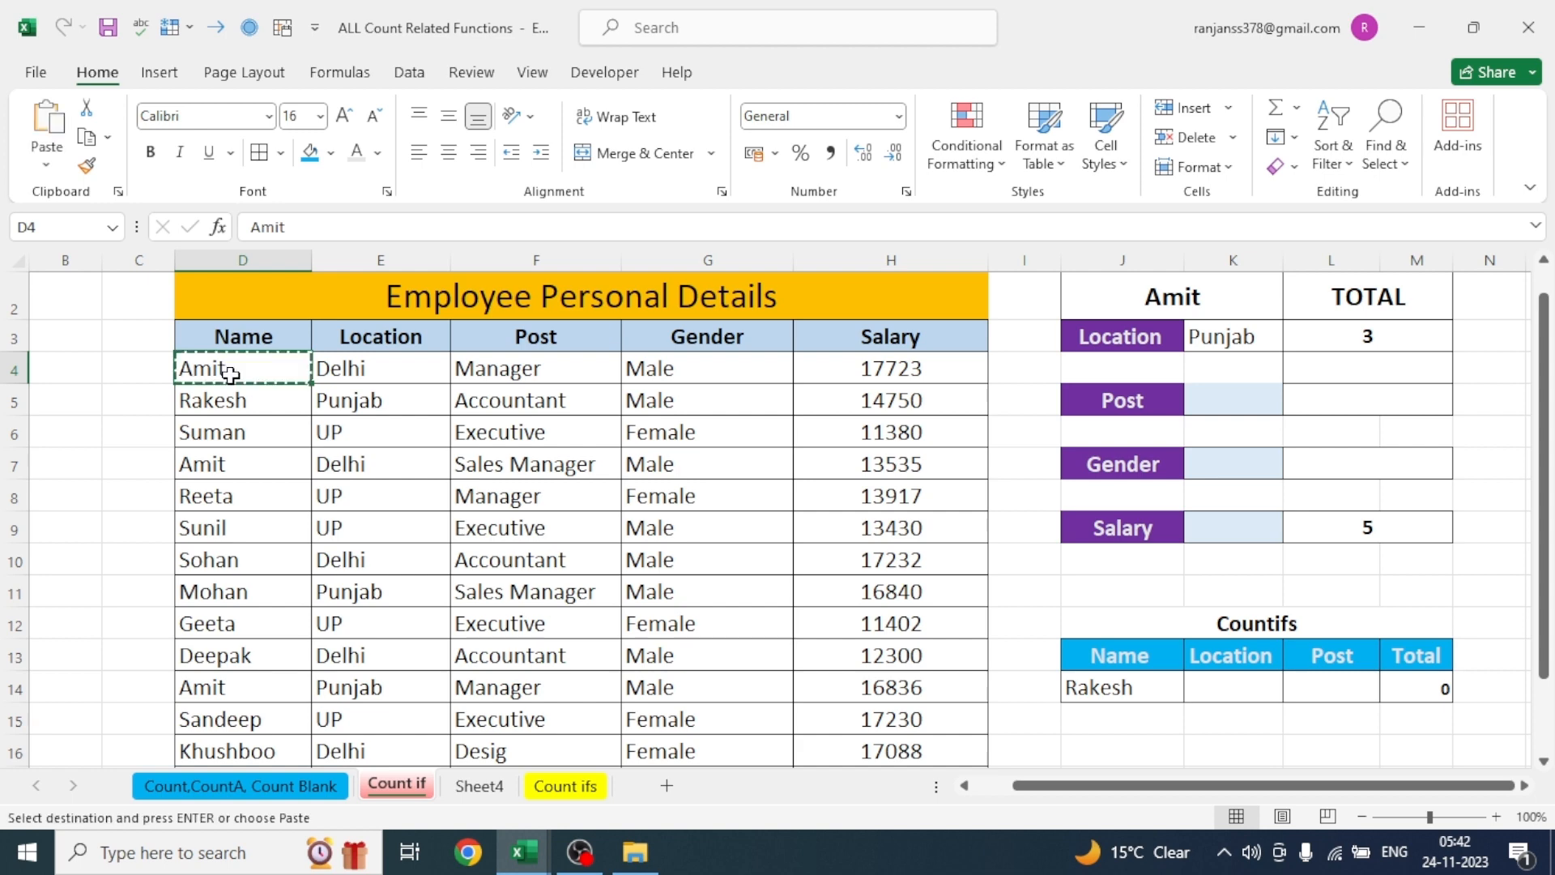
click(1106, 691)
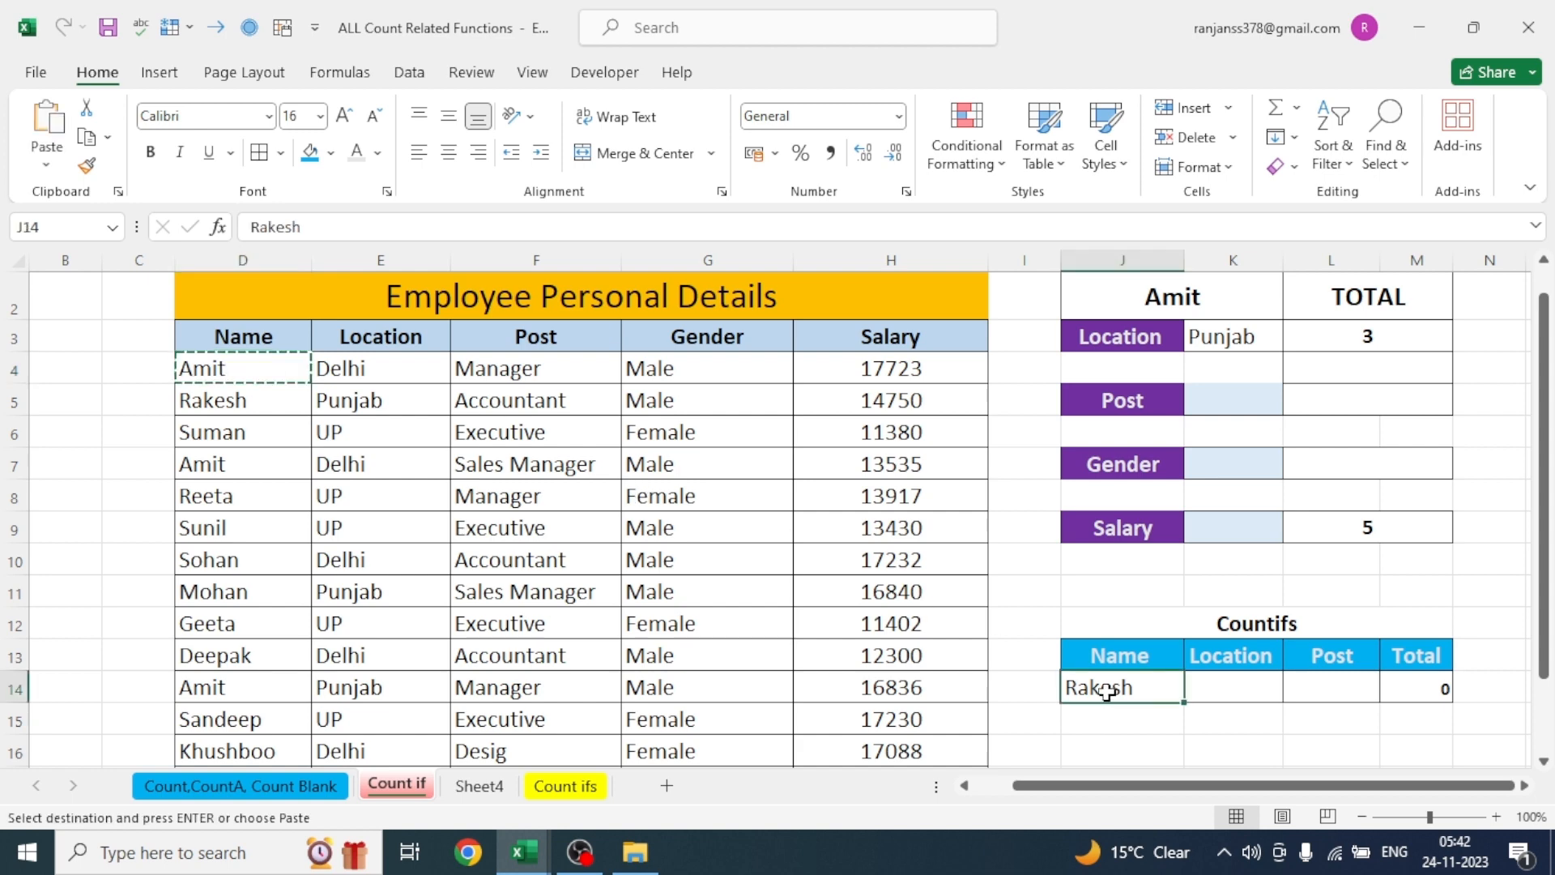
key(ctrl+v)
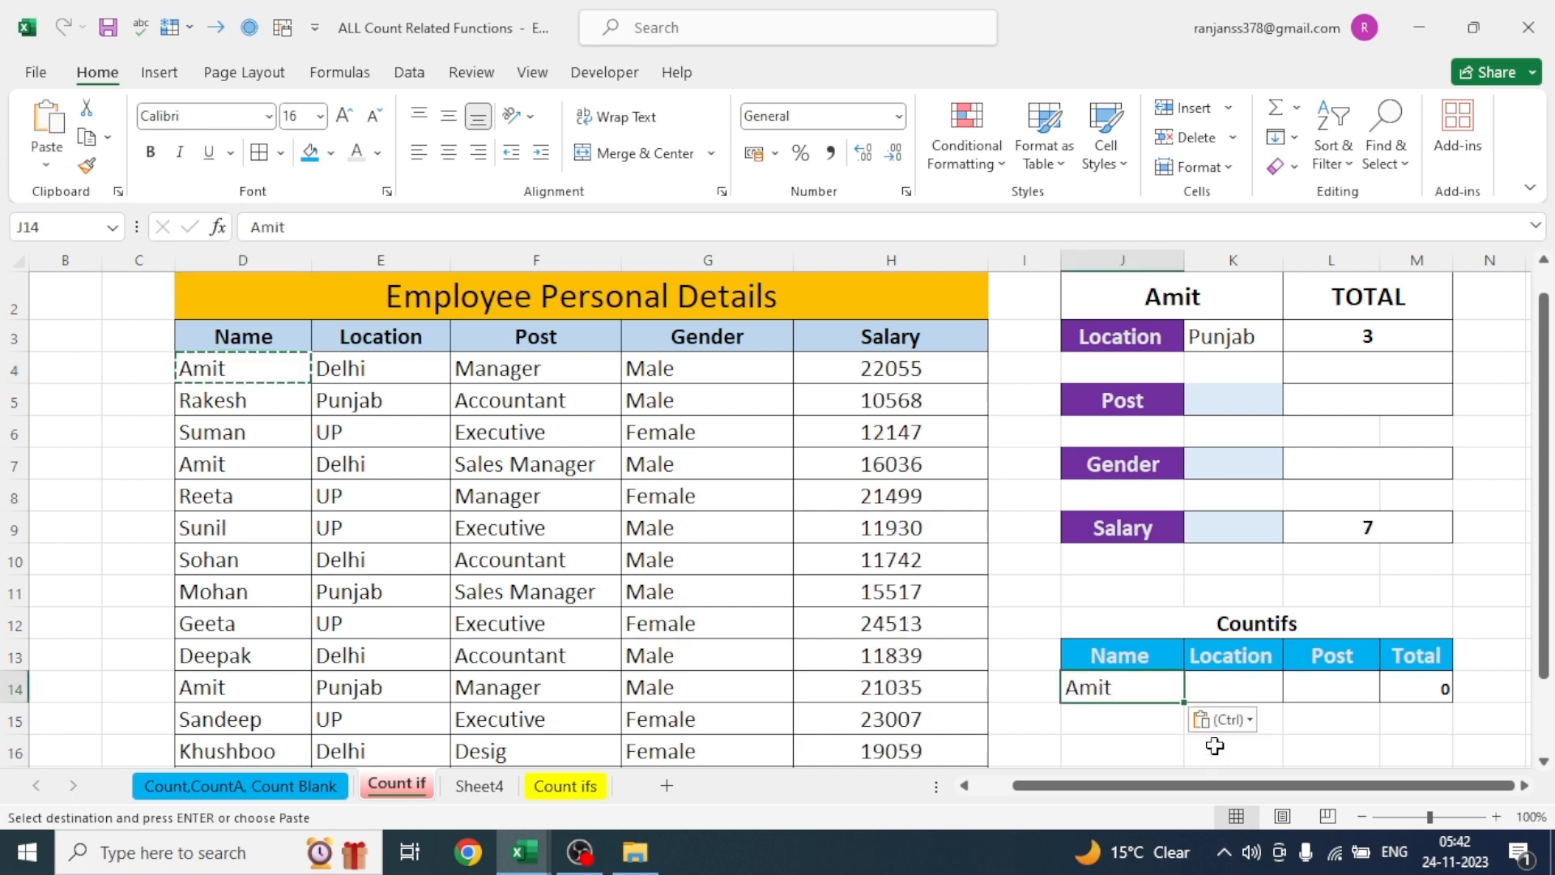
- Copy the location Delhi from E4 into the Countifs Location criterion cell K14
click(1231, 683)
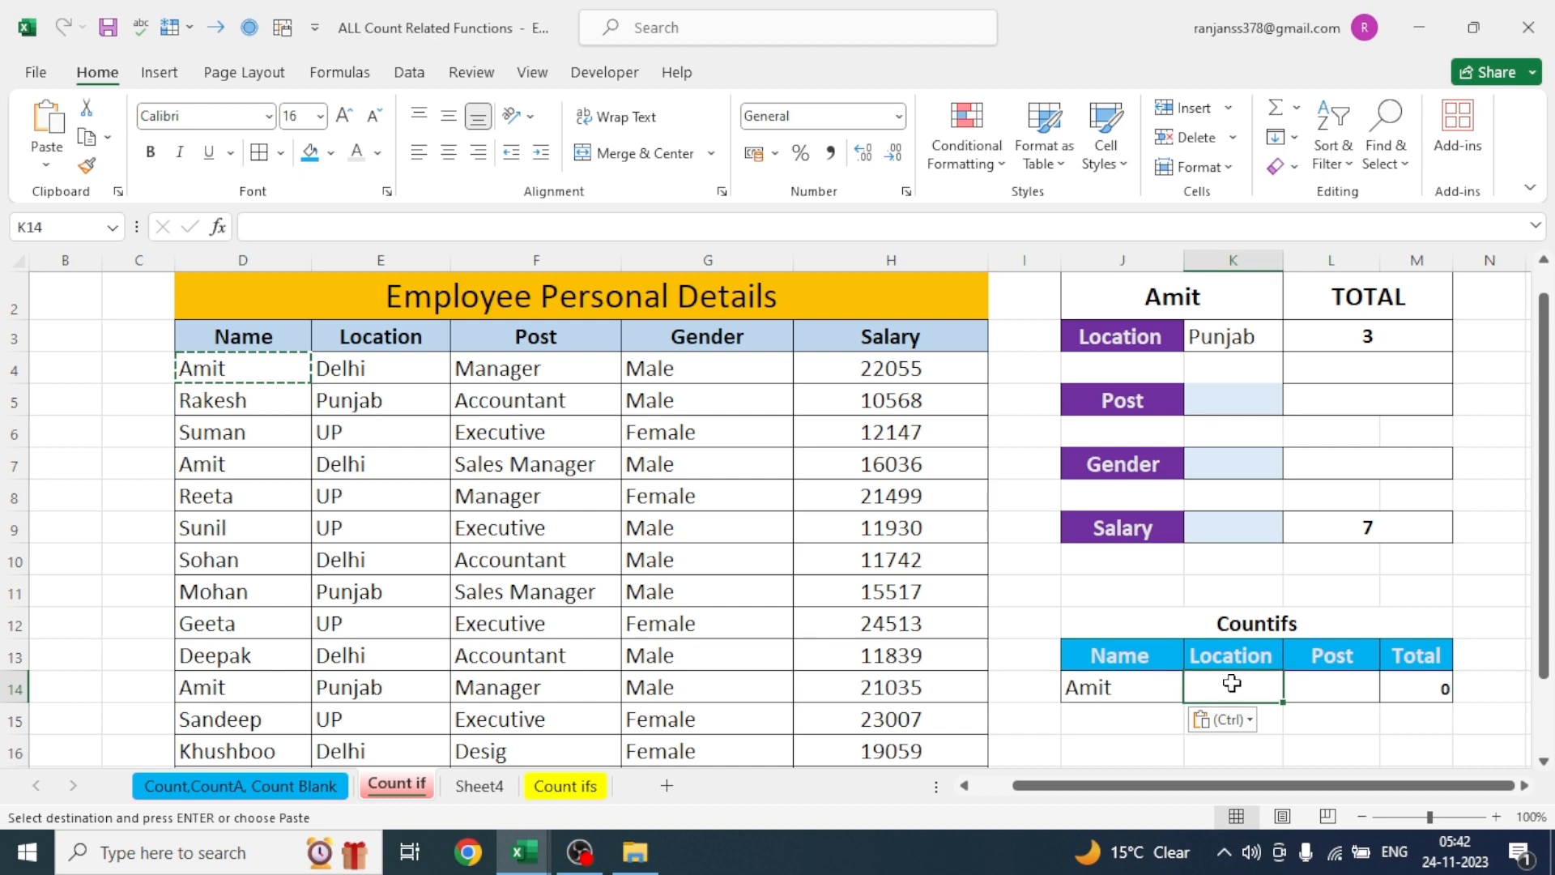
click(382, 370)
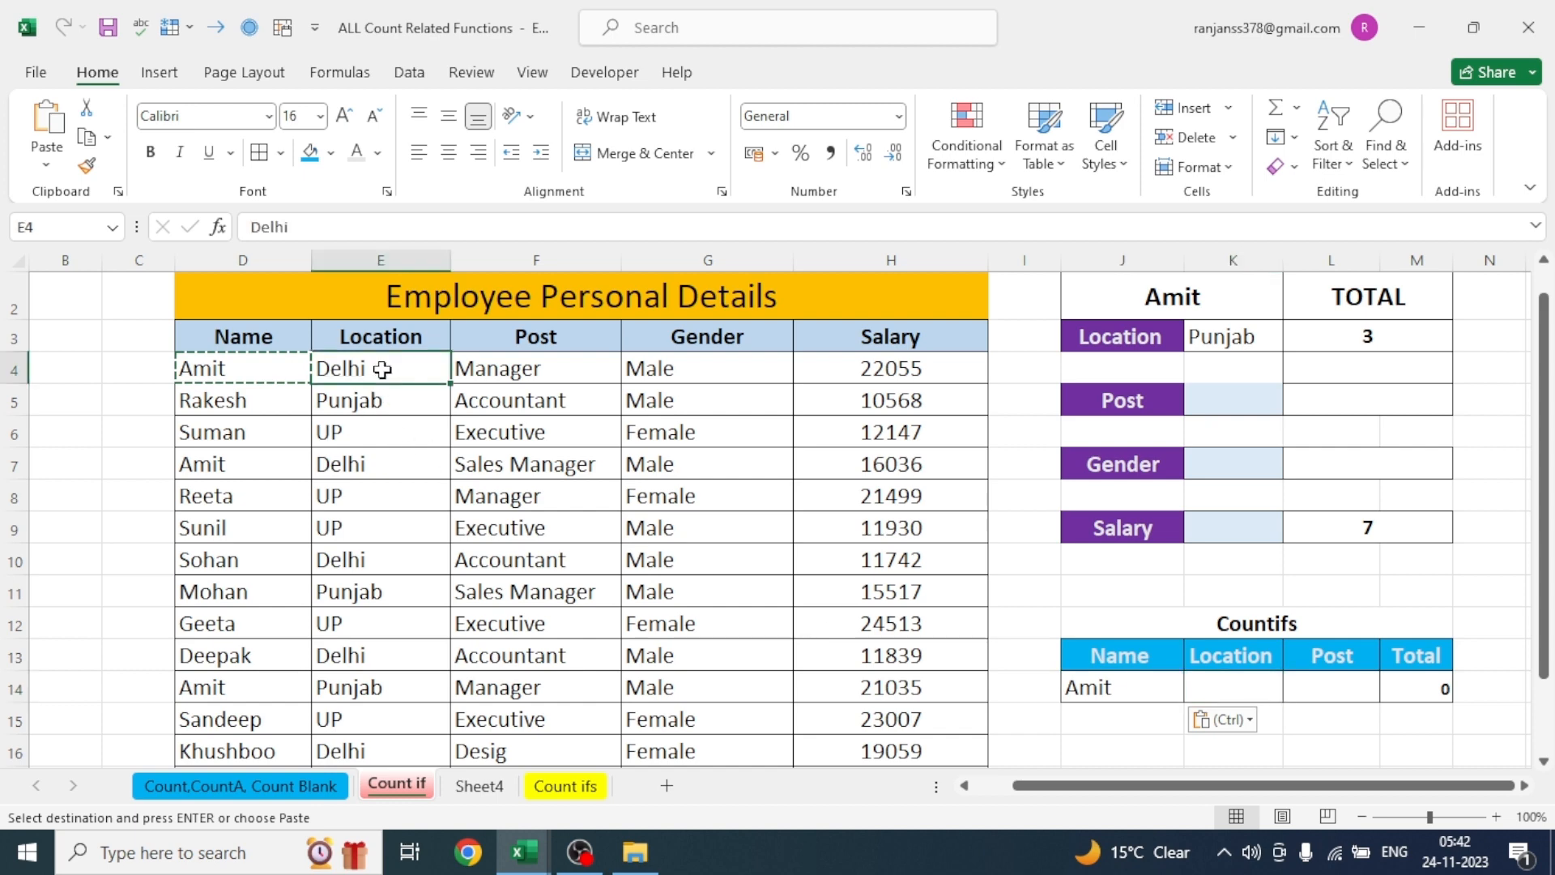
key(ctrl+c)
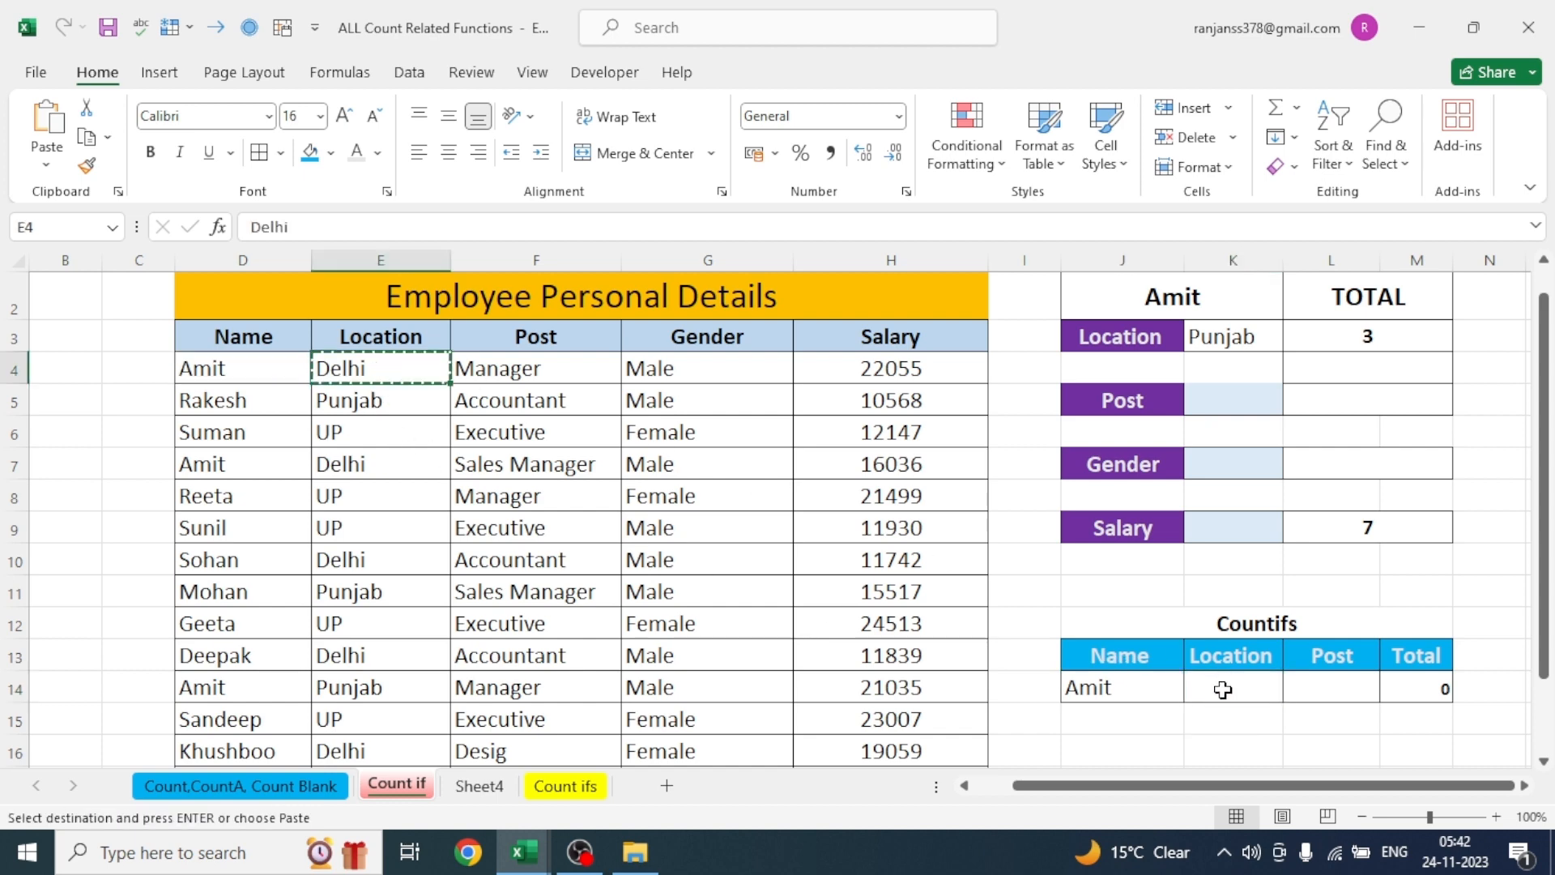
click(1223, 690)
key(ctrl+v)
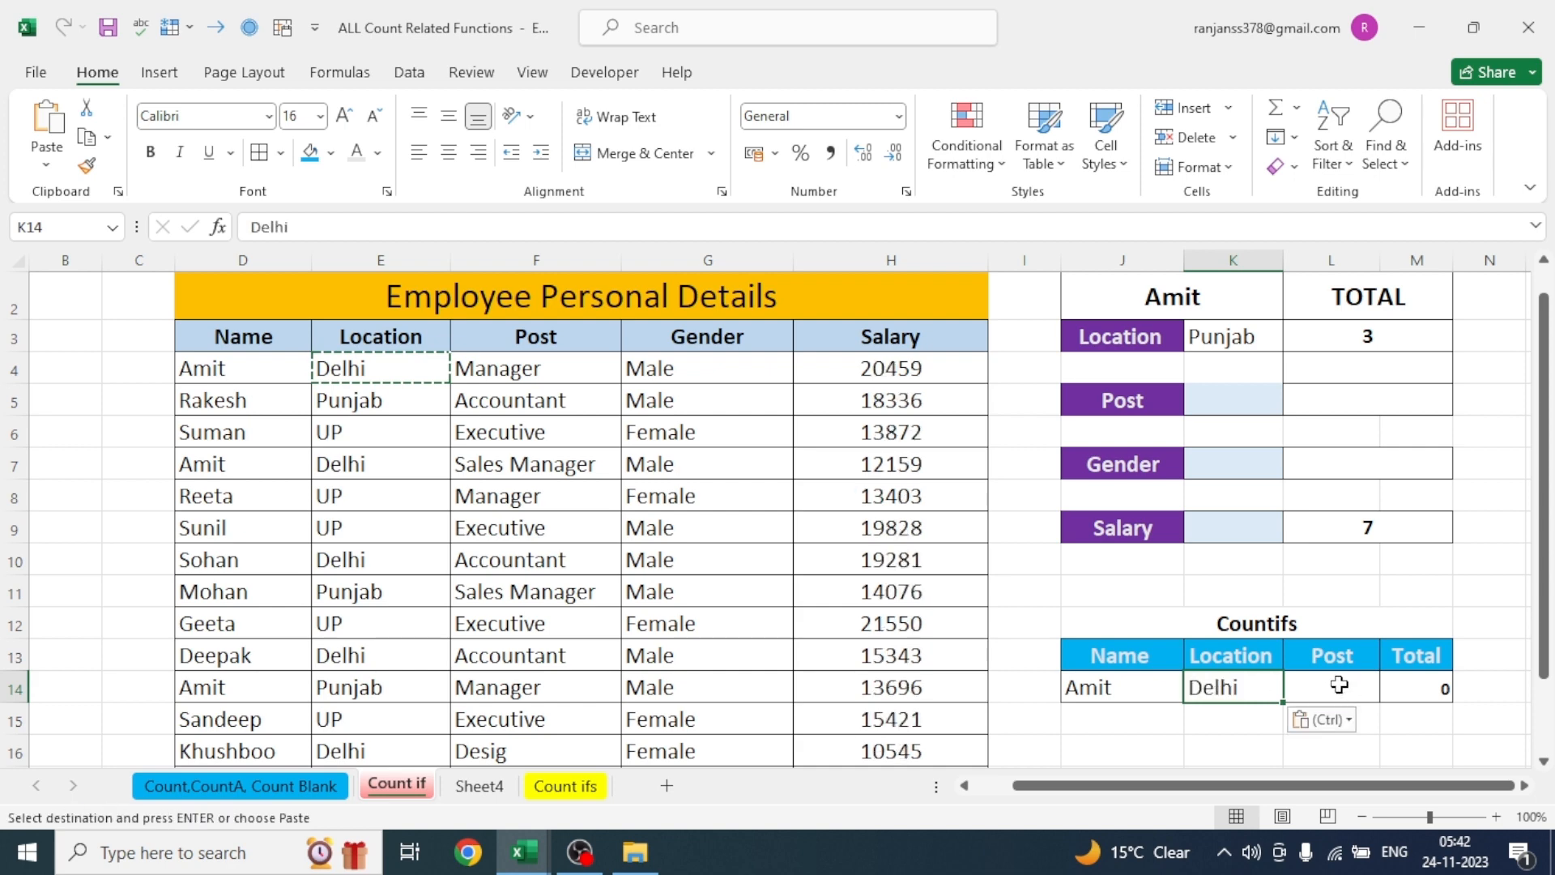
- Copy the post Manager from F4 into the Countifs Post criterion cell L14
click(1339, 686)
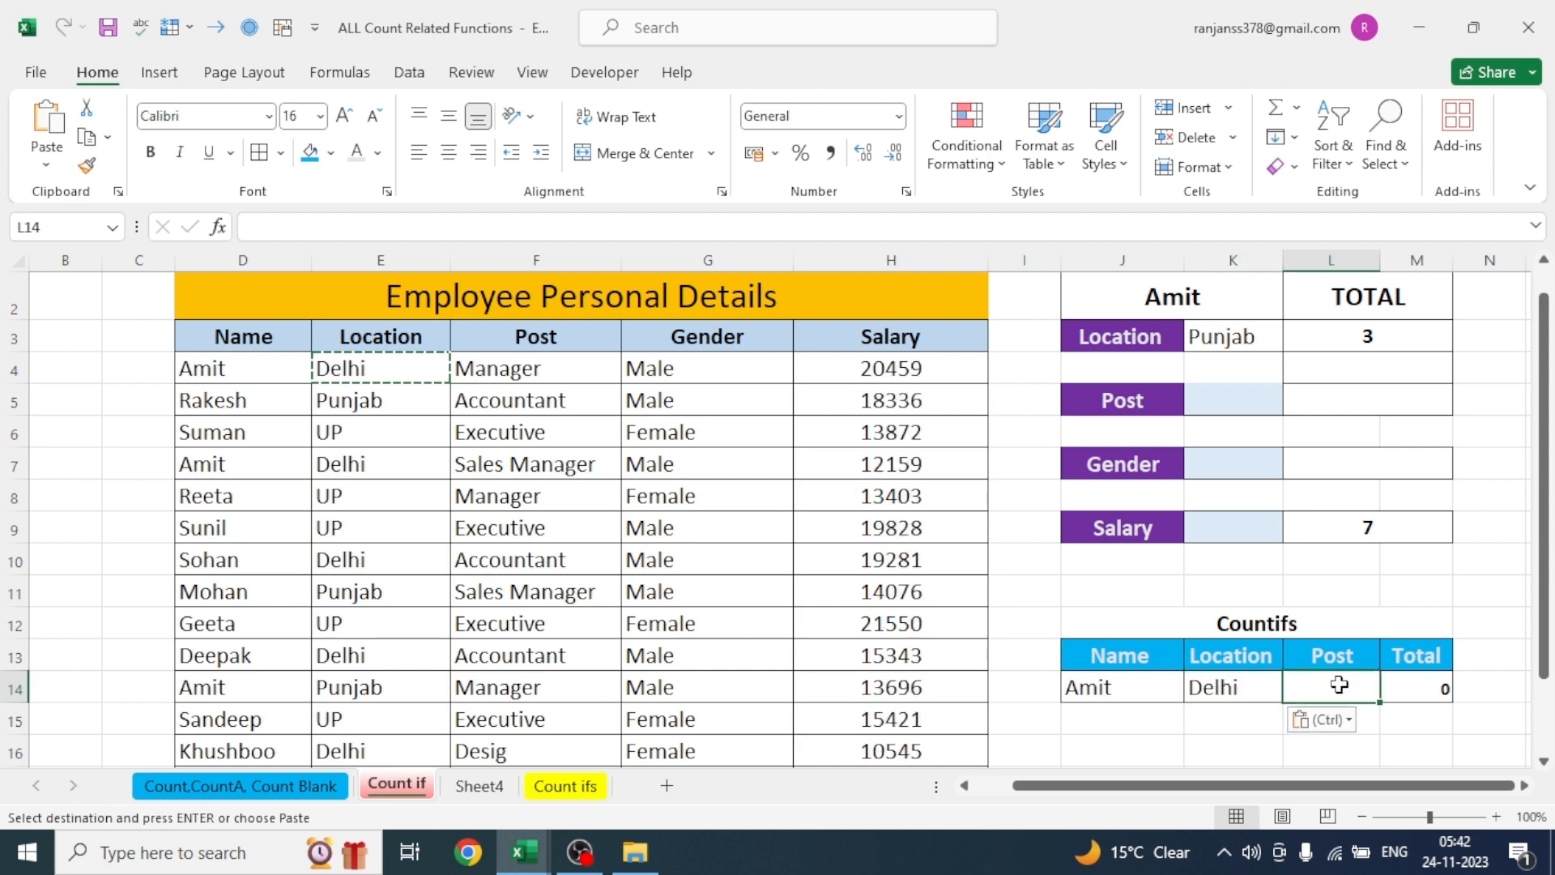
click(518, 373)
key(ctrl+c)
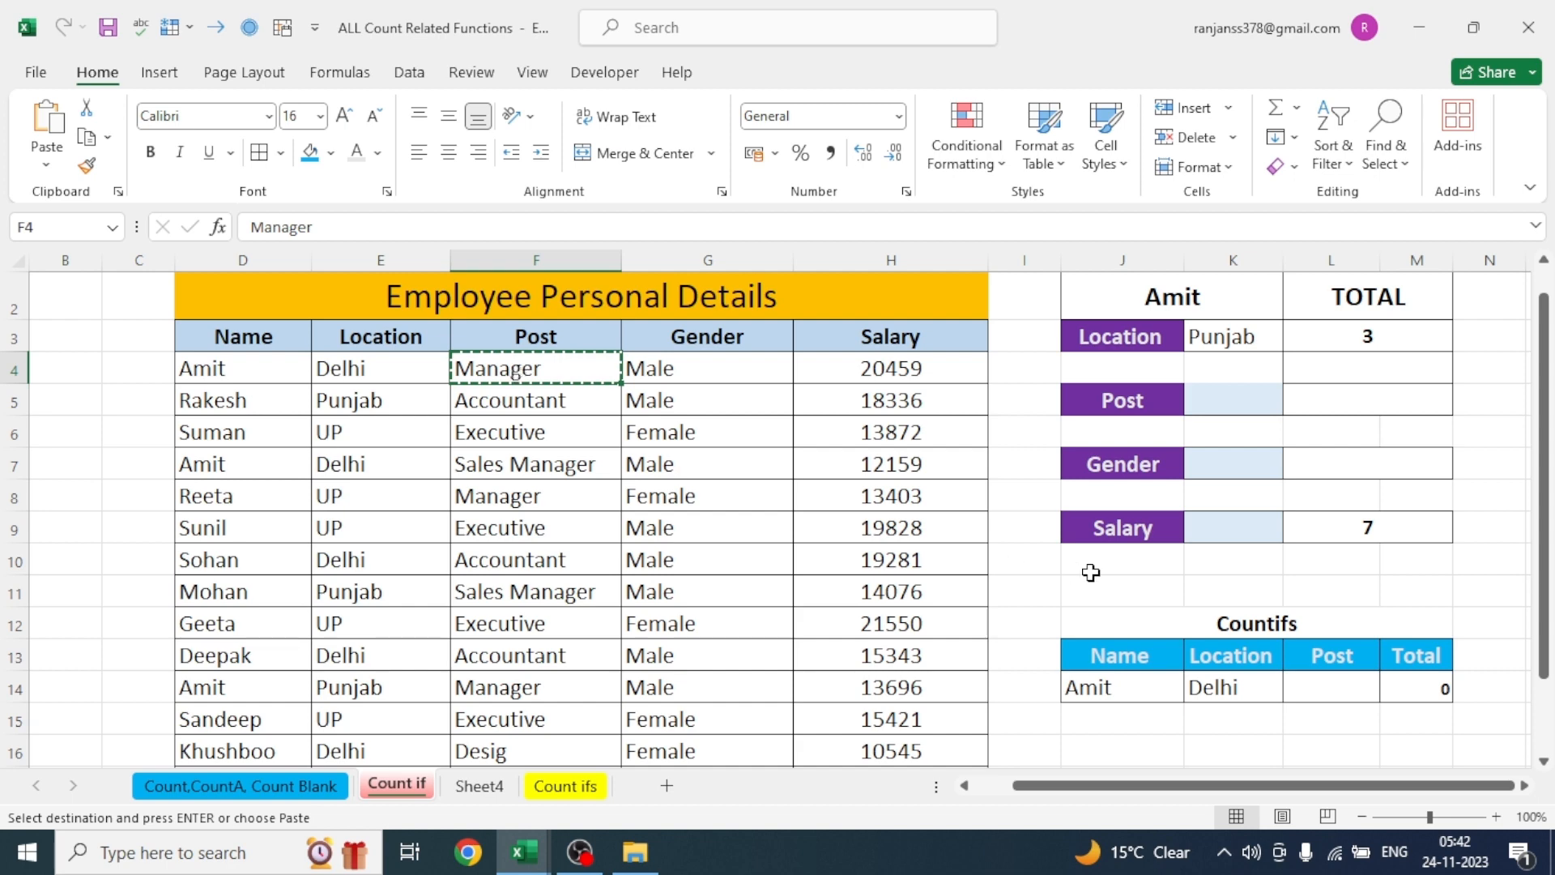
click(1331, 692)
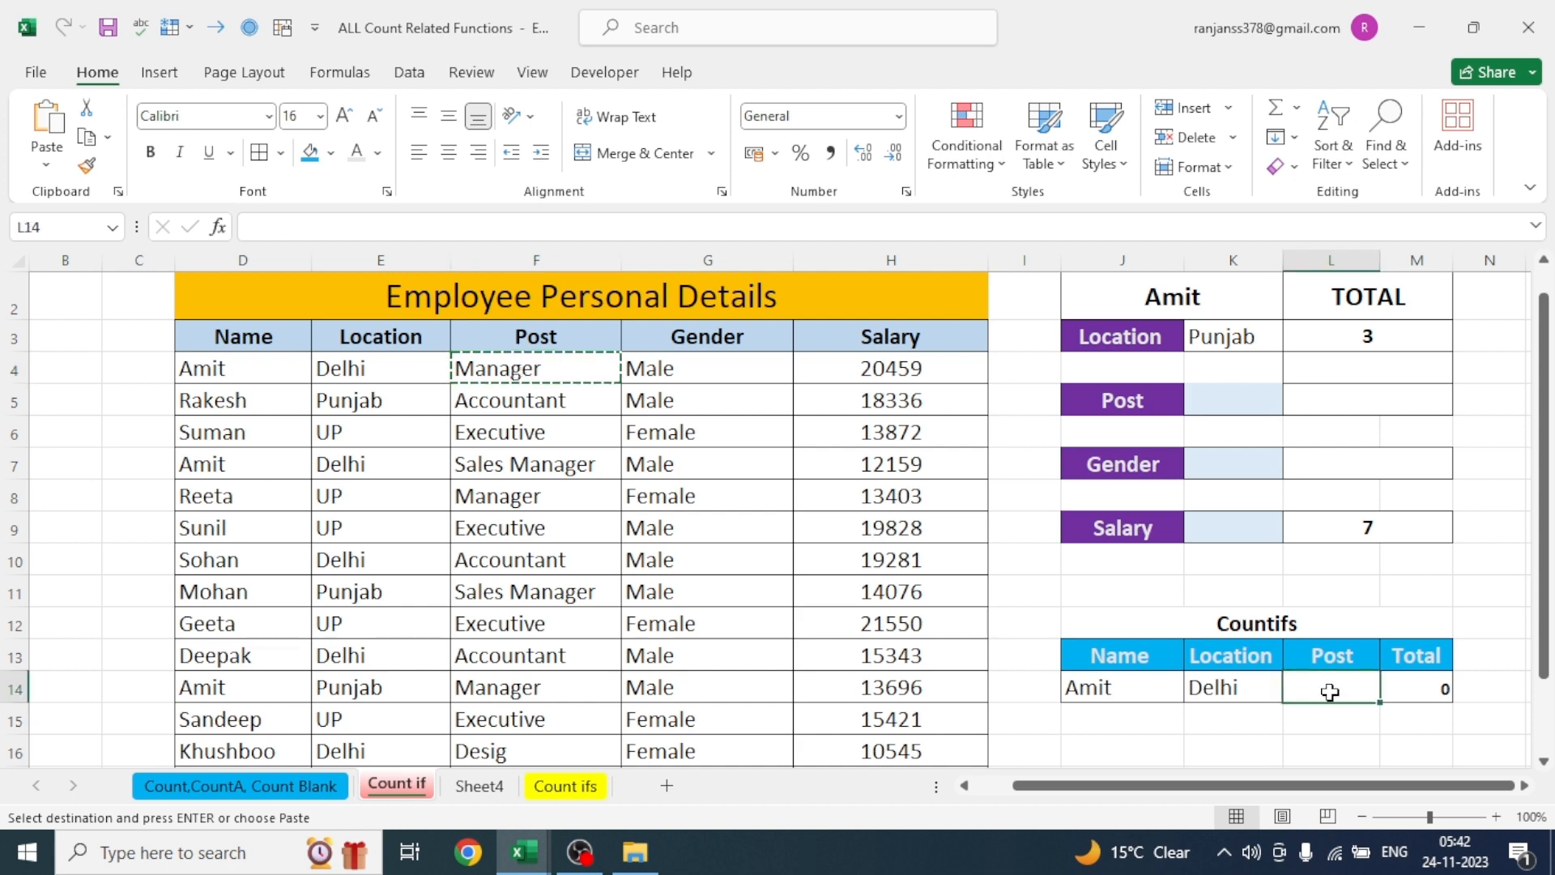
key(ctrl+v)
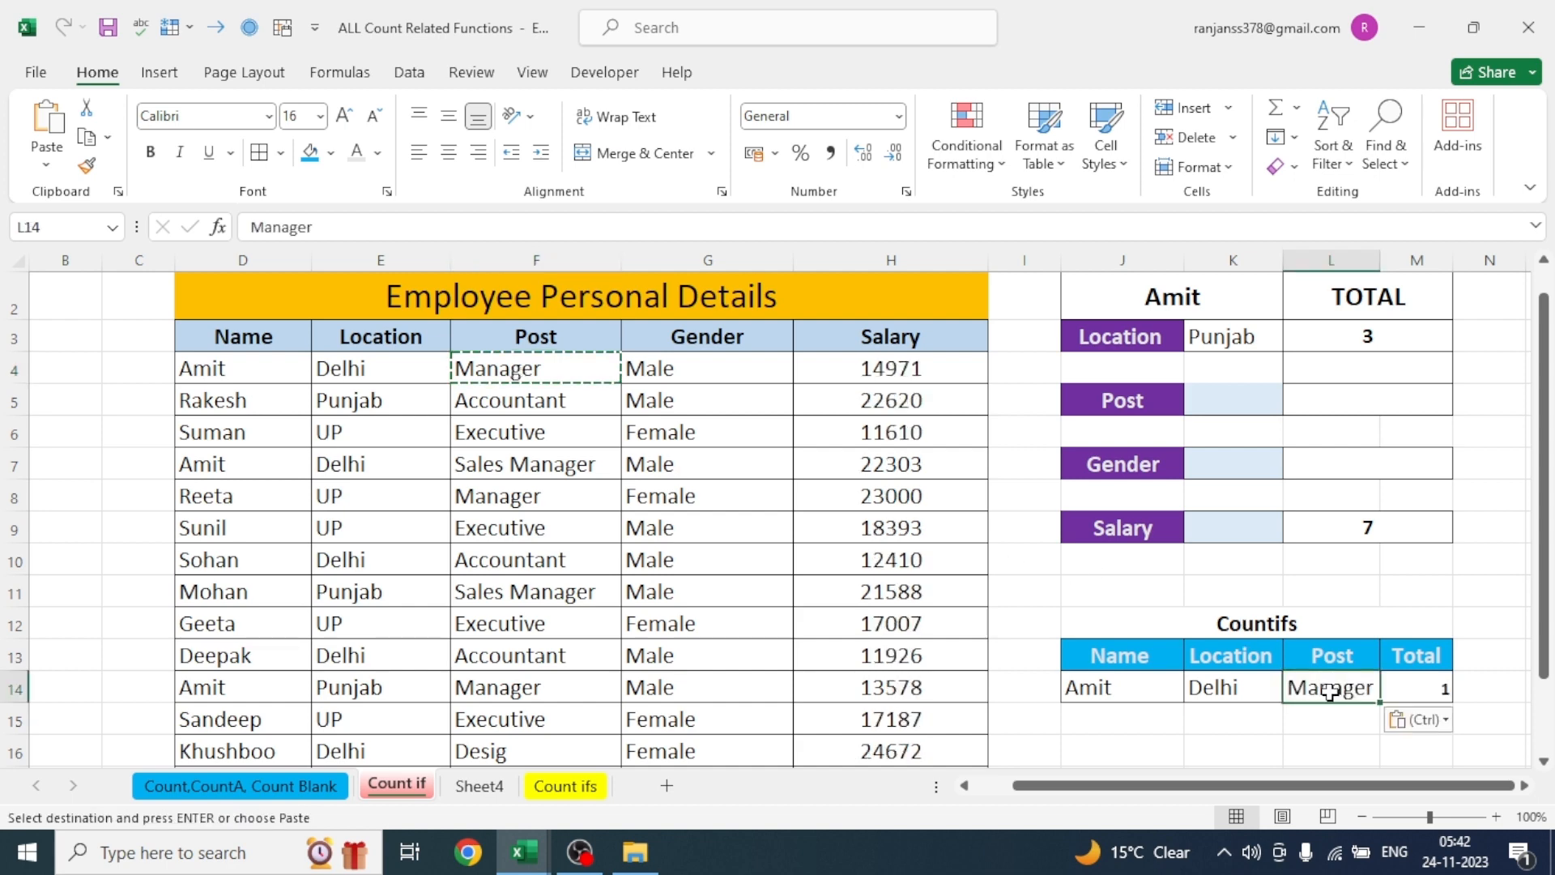
- Check the name, location and post of the last employee record in row 17 against the Countifs criteria
click(1230, 741)
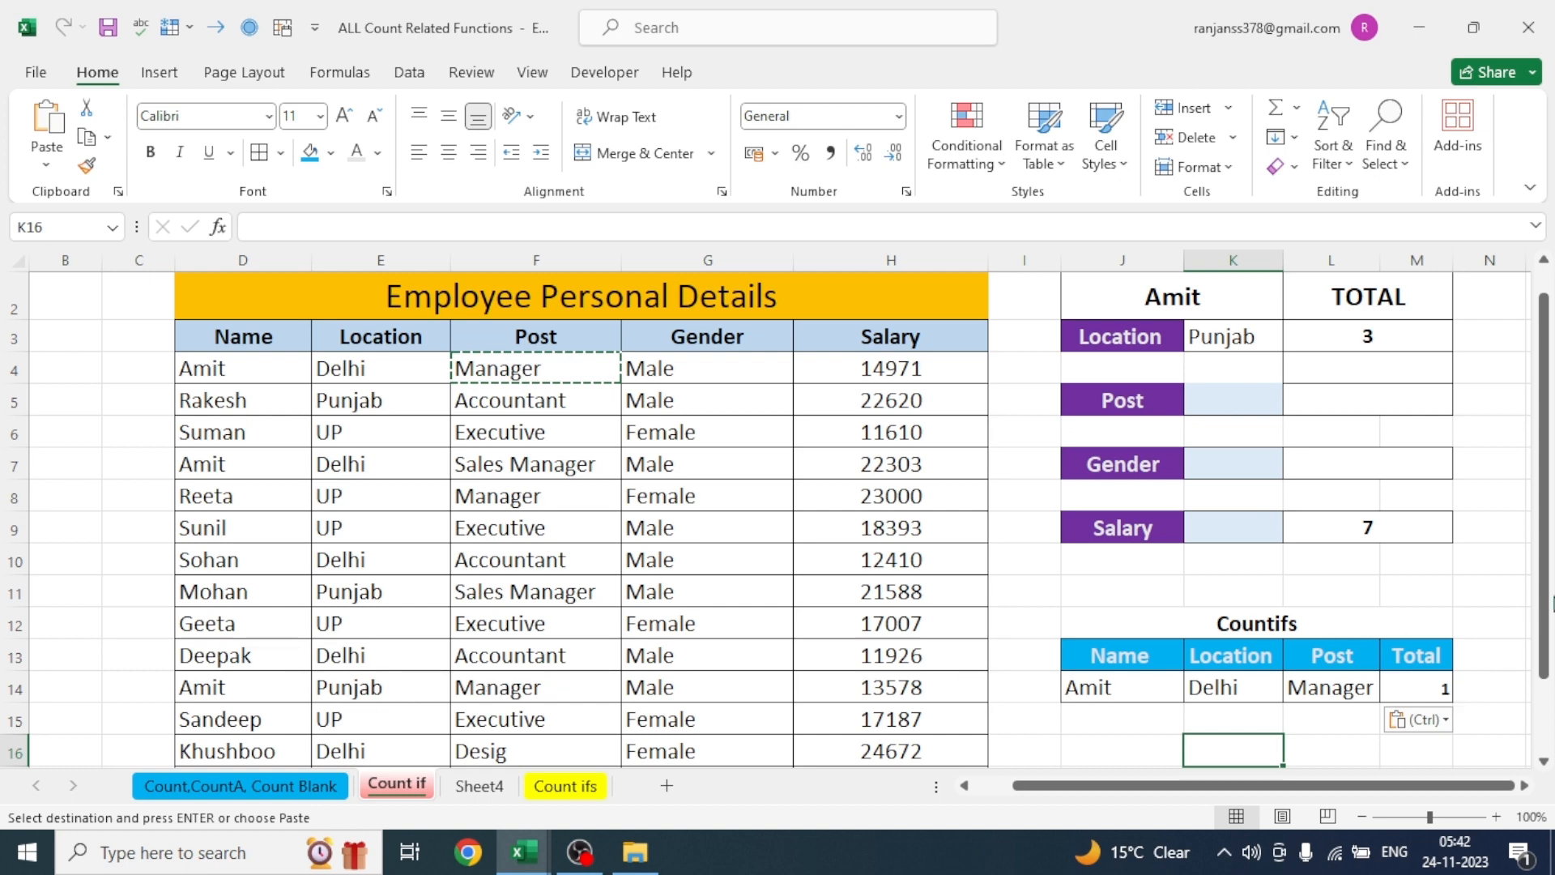
drag(1543, 579, 1543, 657)
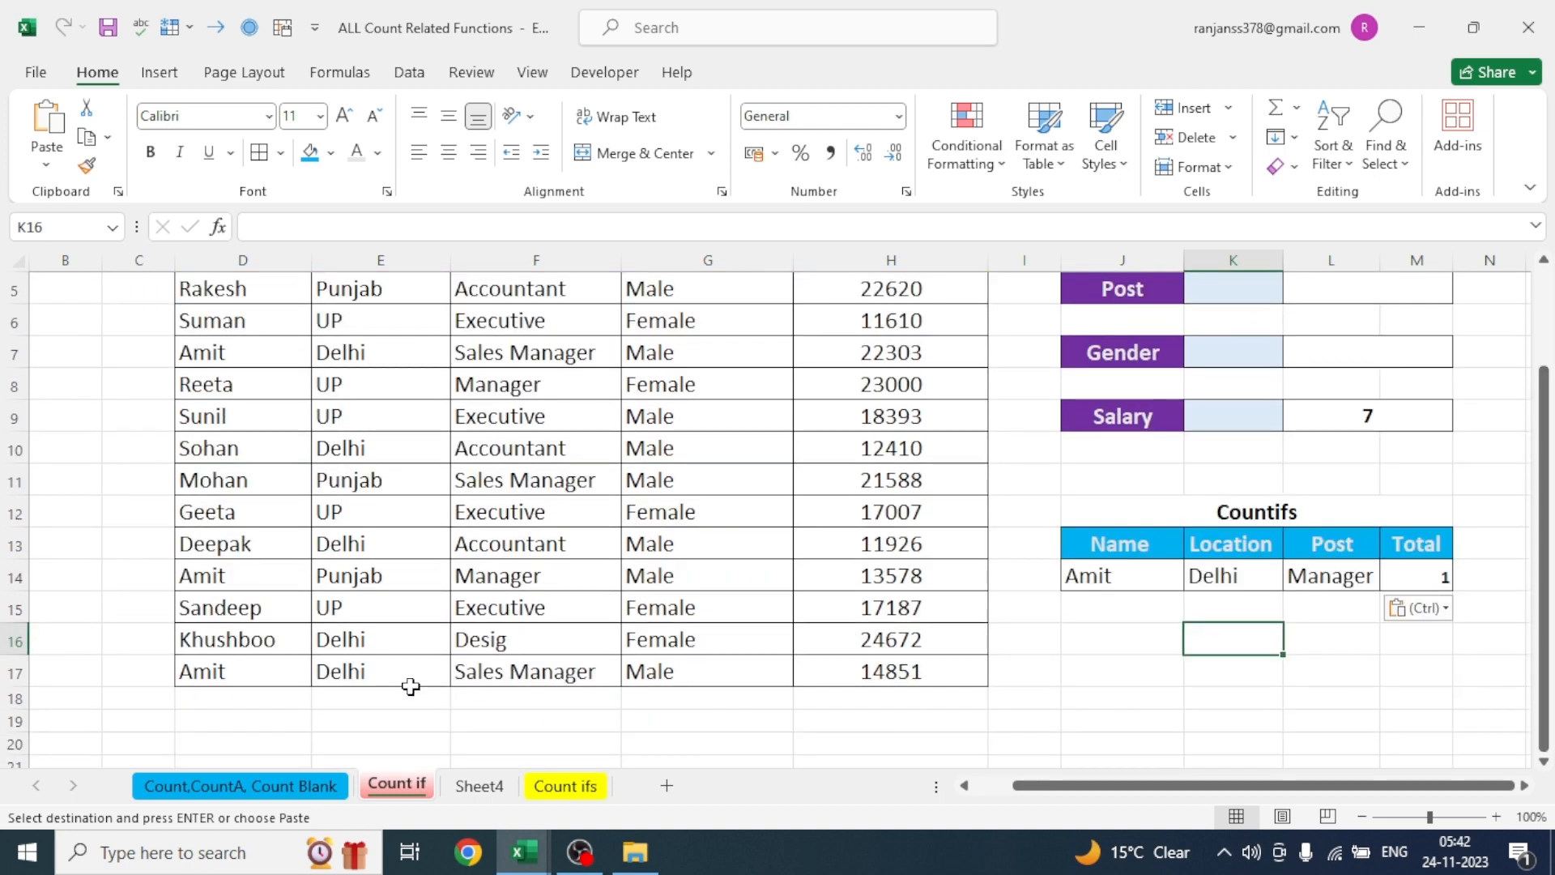
click(211, 676)
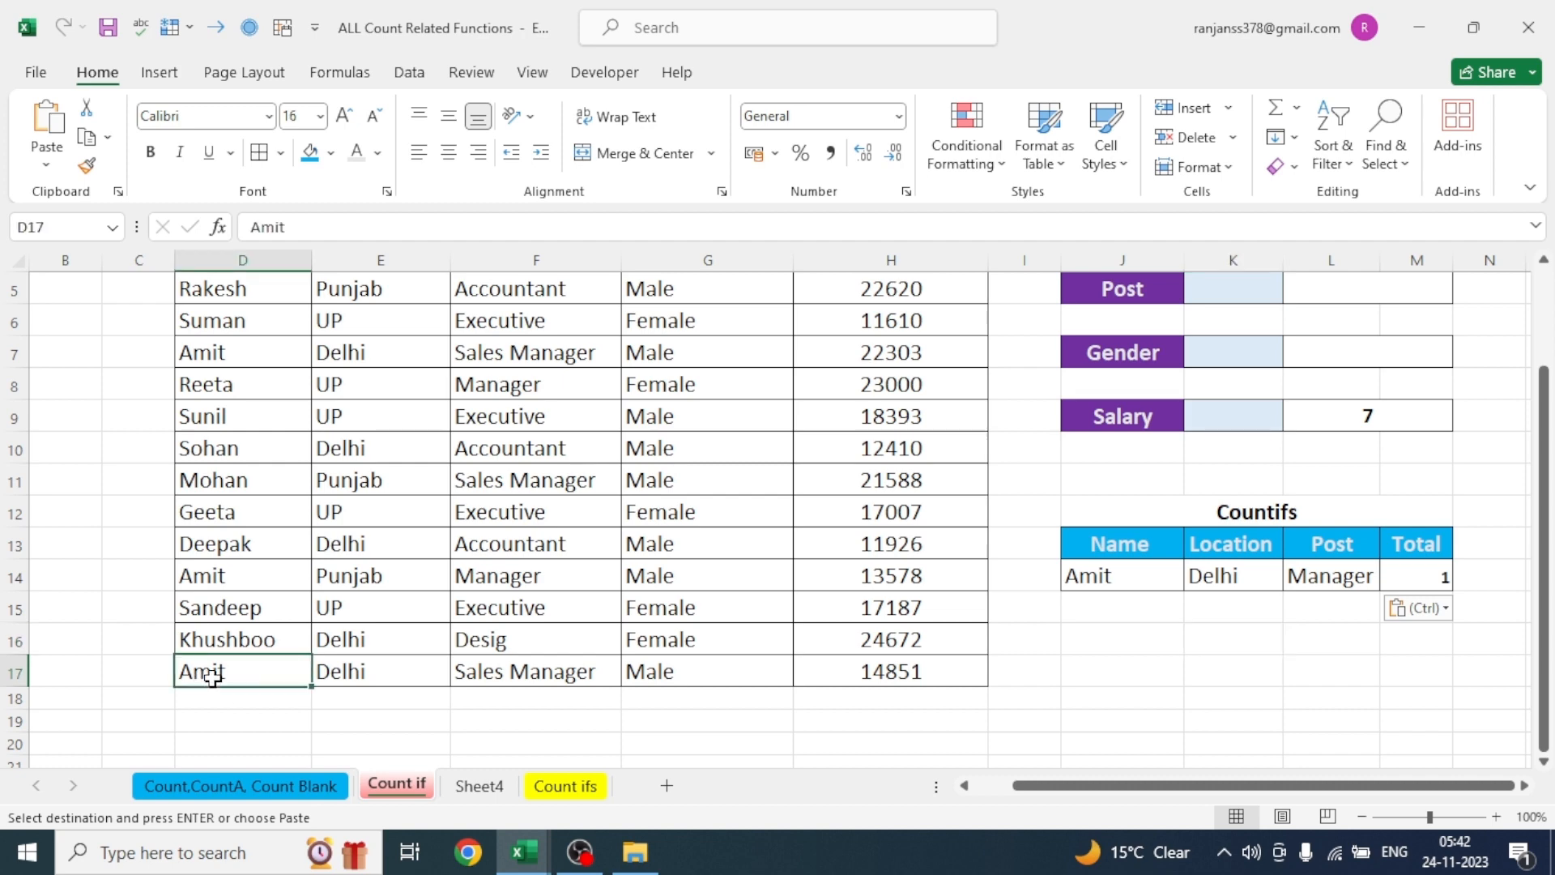
click(352, 672)
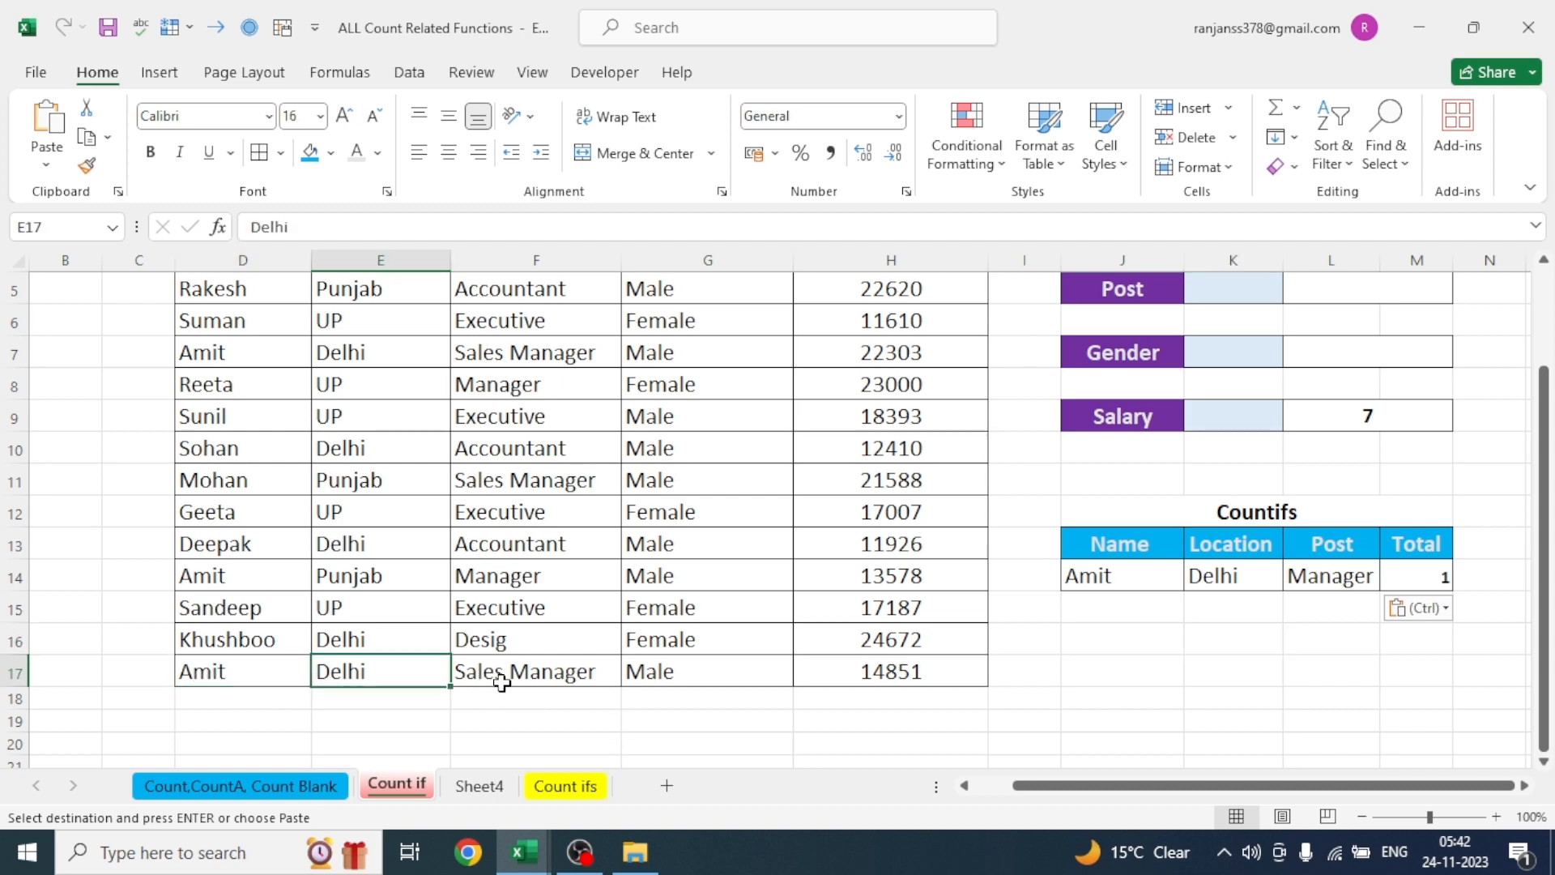
click(532, 677)
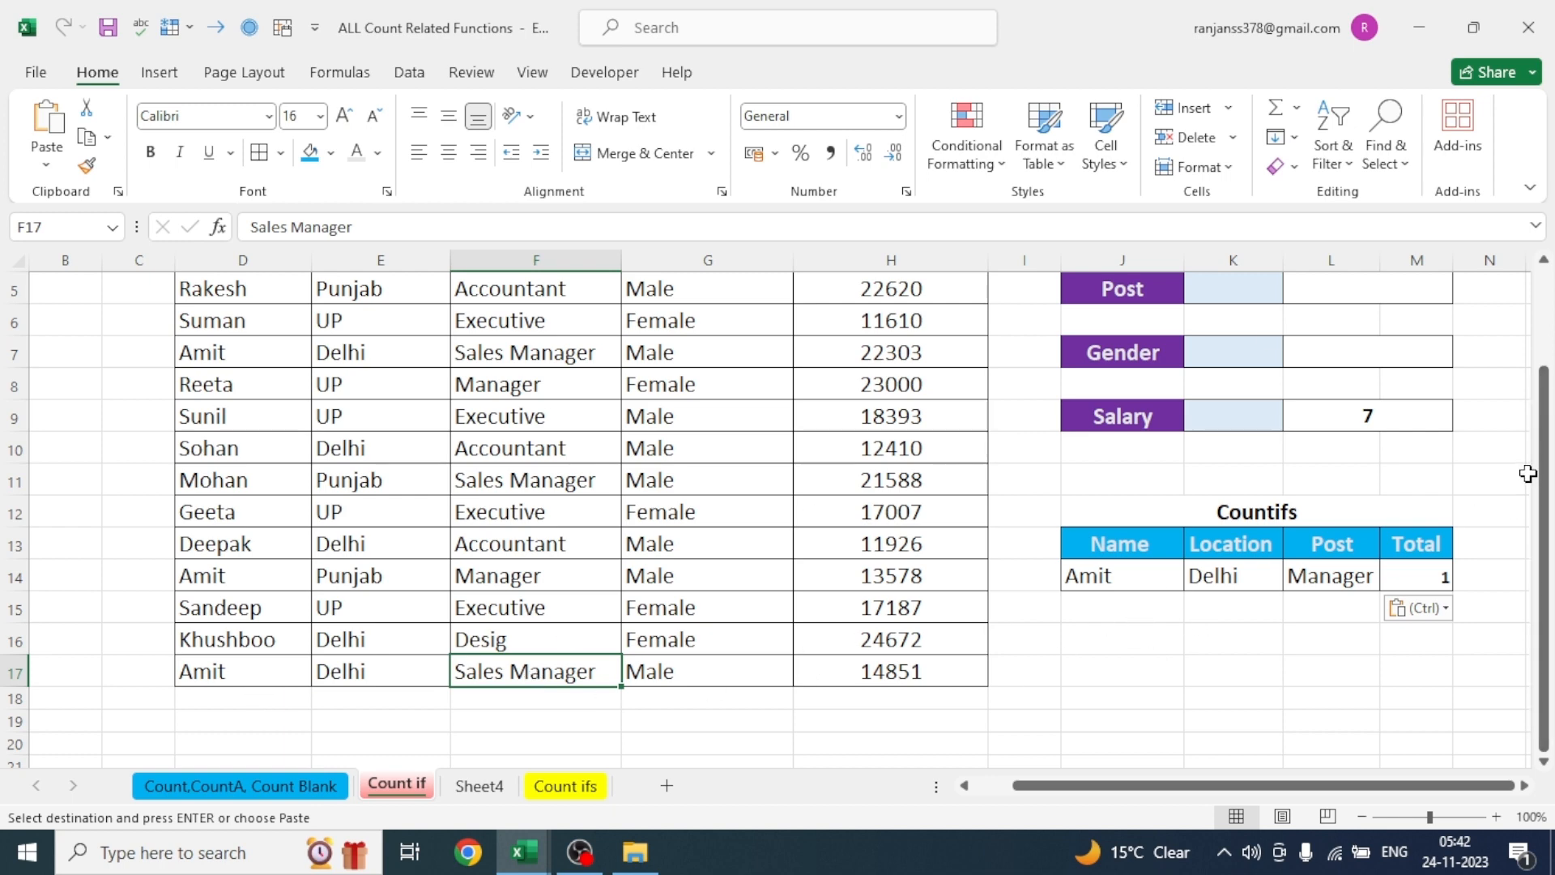
drag(1543, 472, 1547, 413)
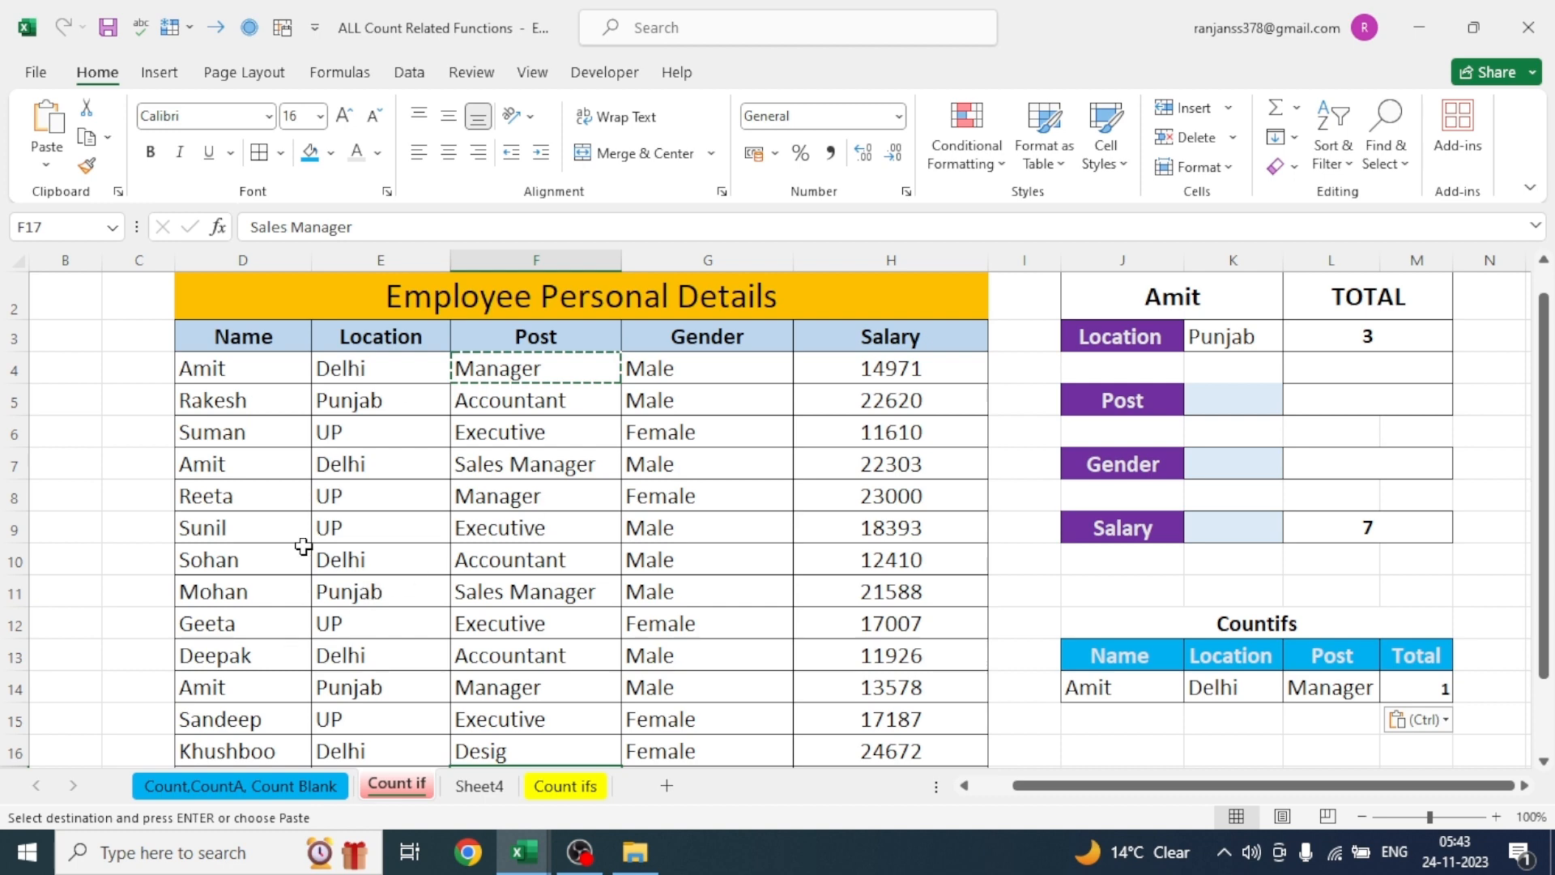
- Change the post of the employee in row 7 (cell F7) to Manager
click(206, 461)
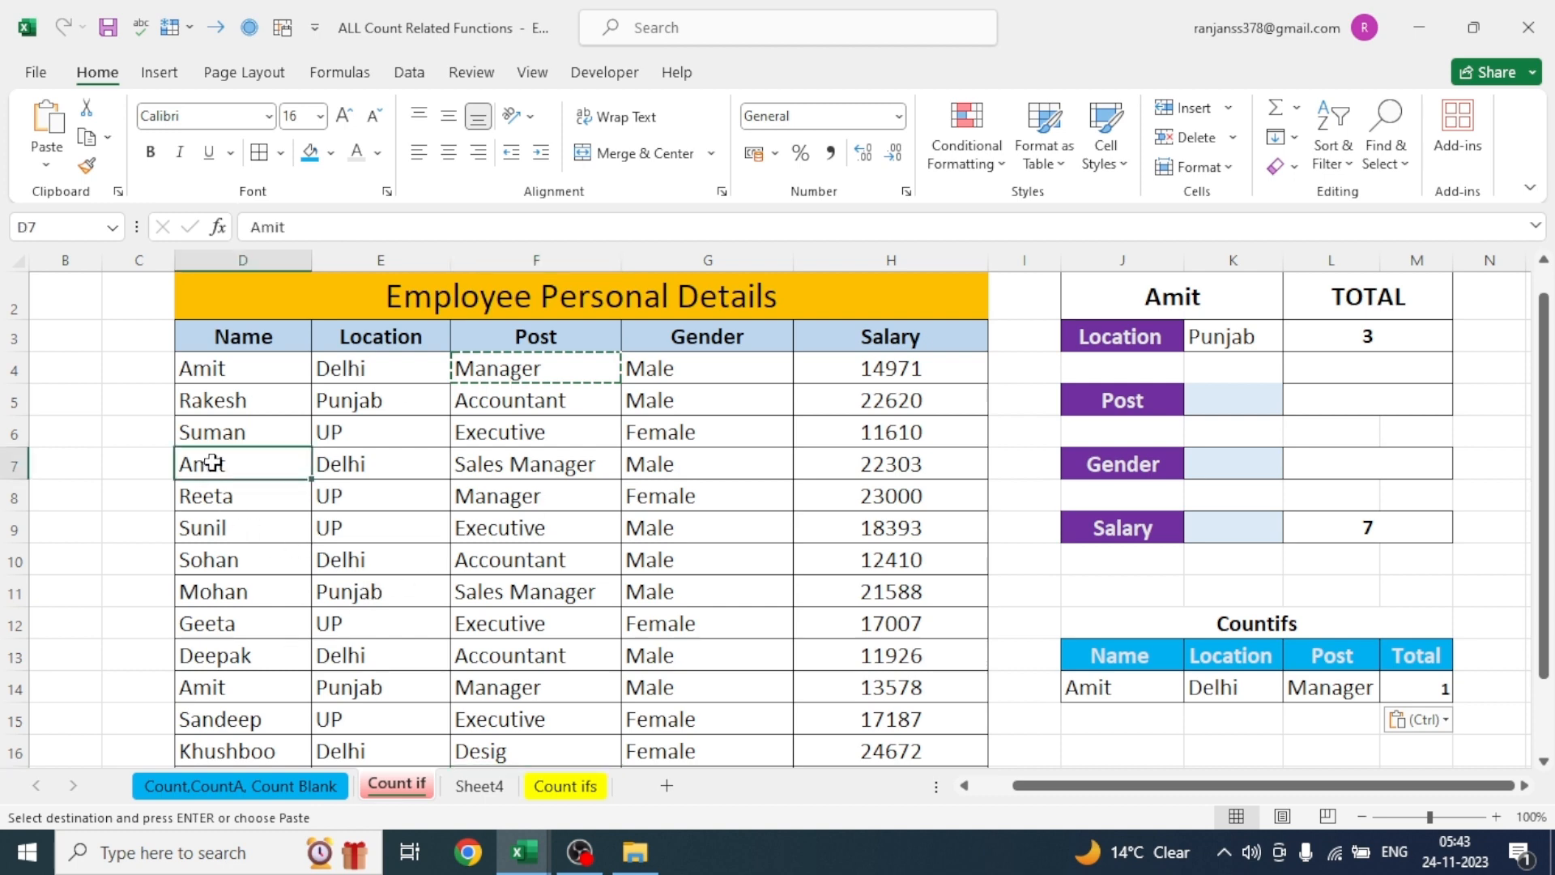
click(520, 467)
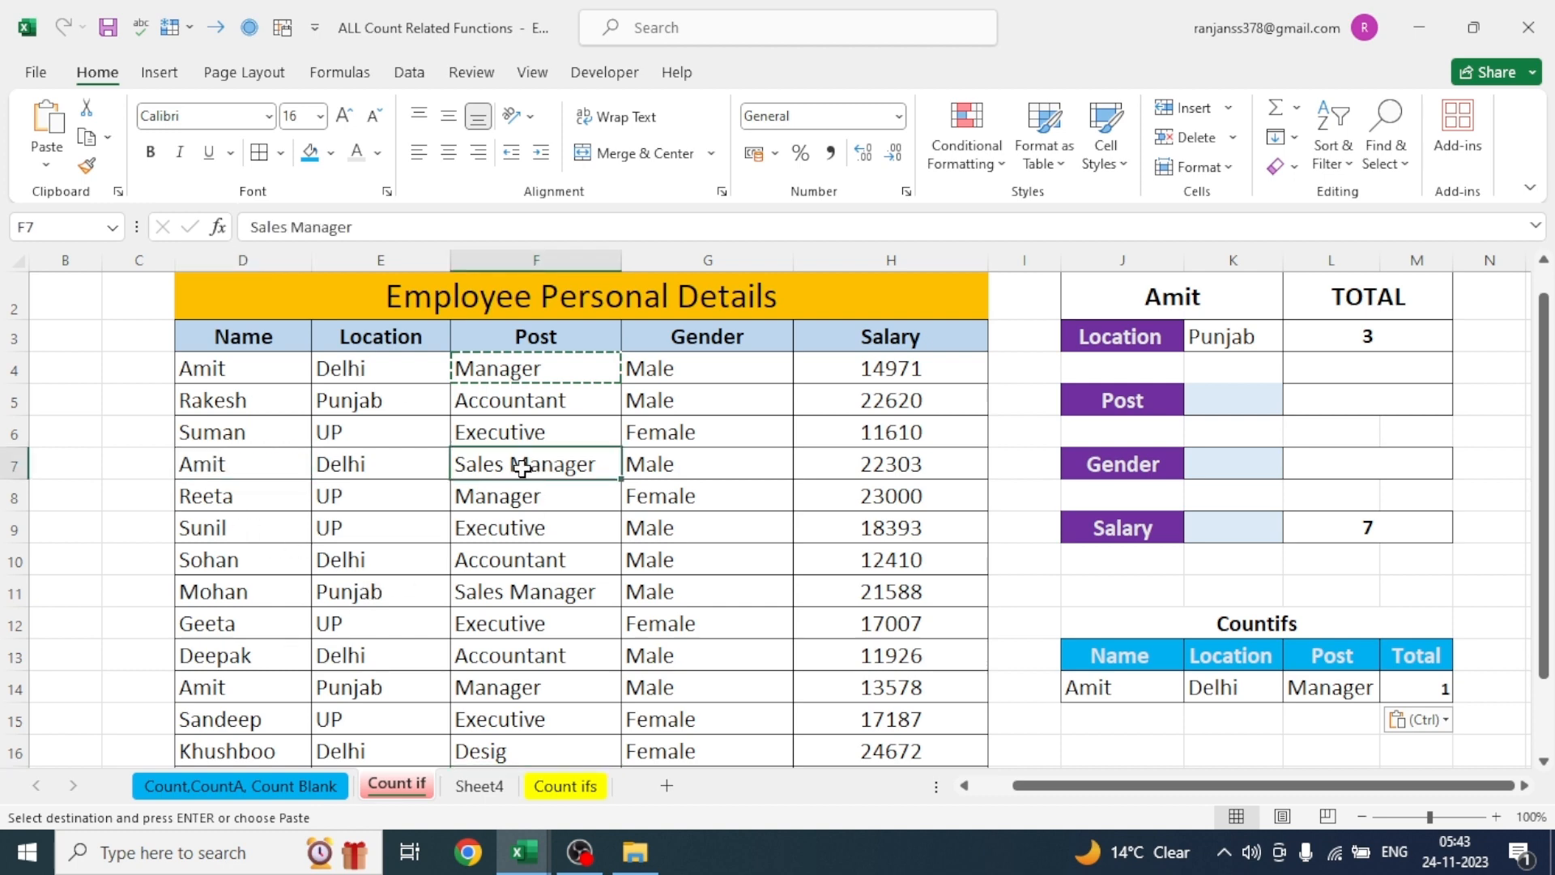
click(291, 228)
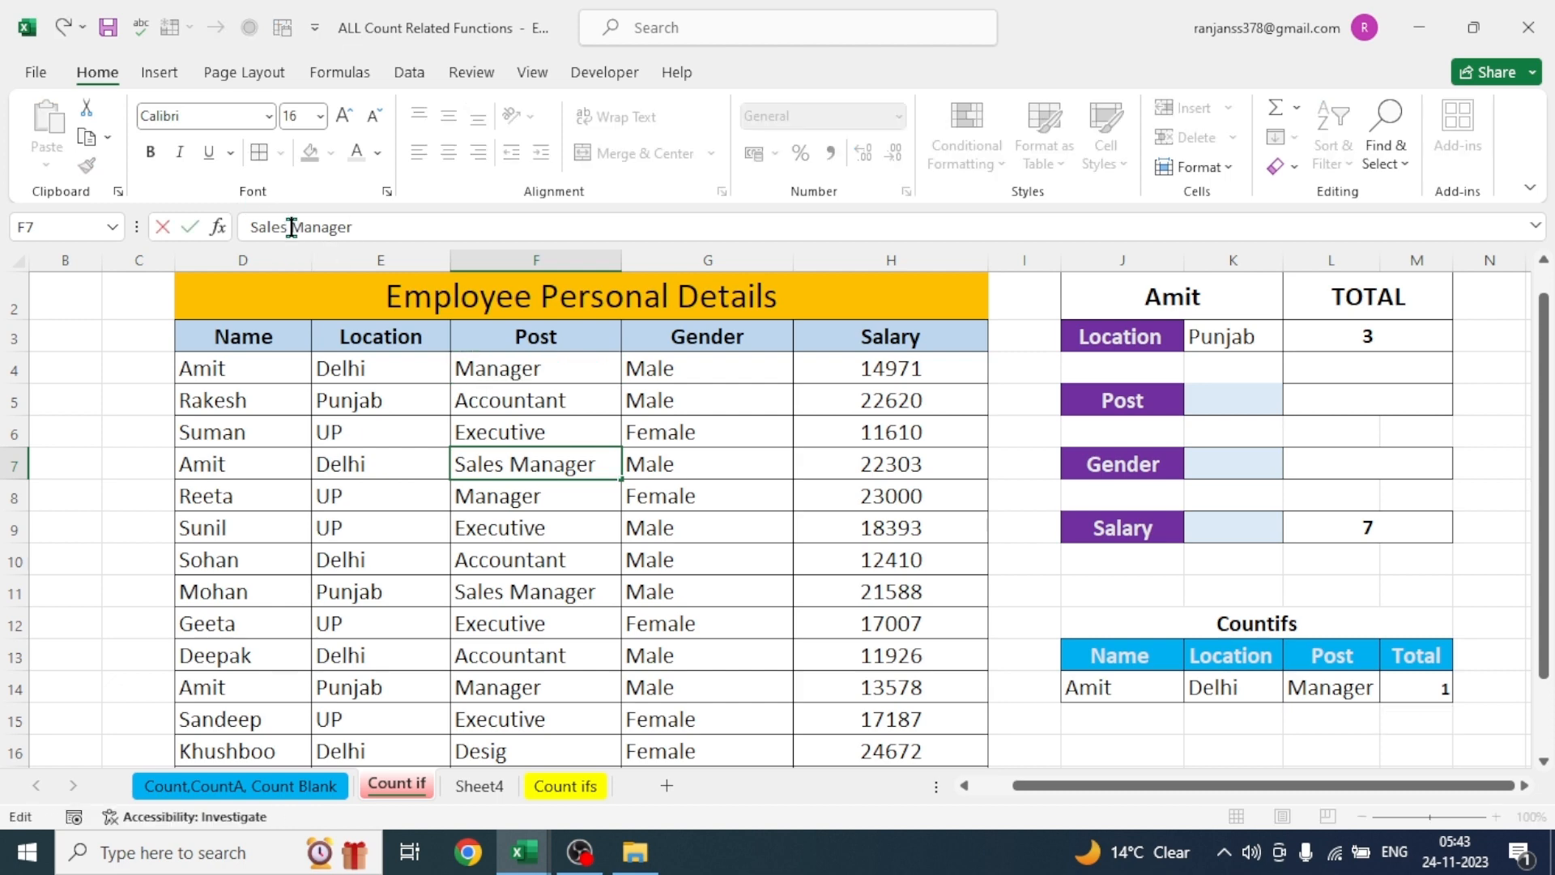
key(BackSpace)
key(BackSpace)
key(BackSpace)
key(BackSpace)
key(BackSpace)
key(BackSpace)
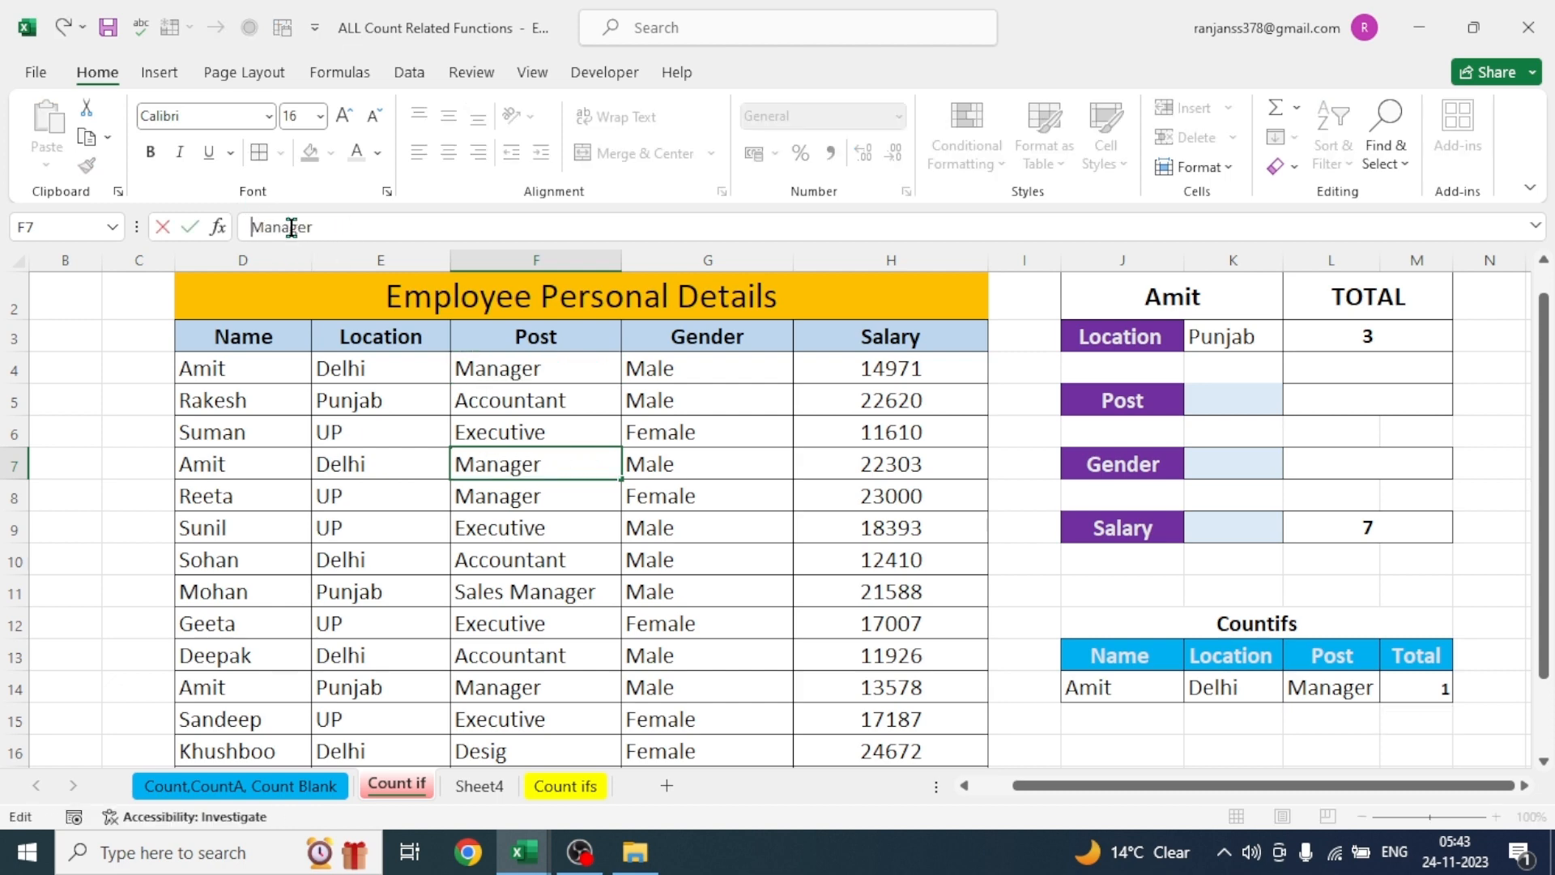
click(1015, 597)
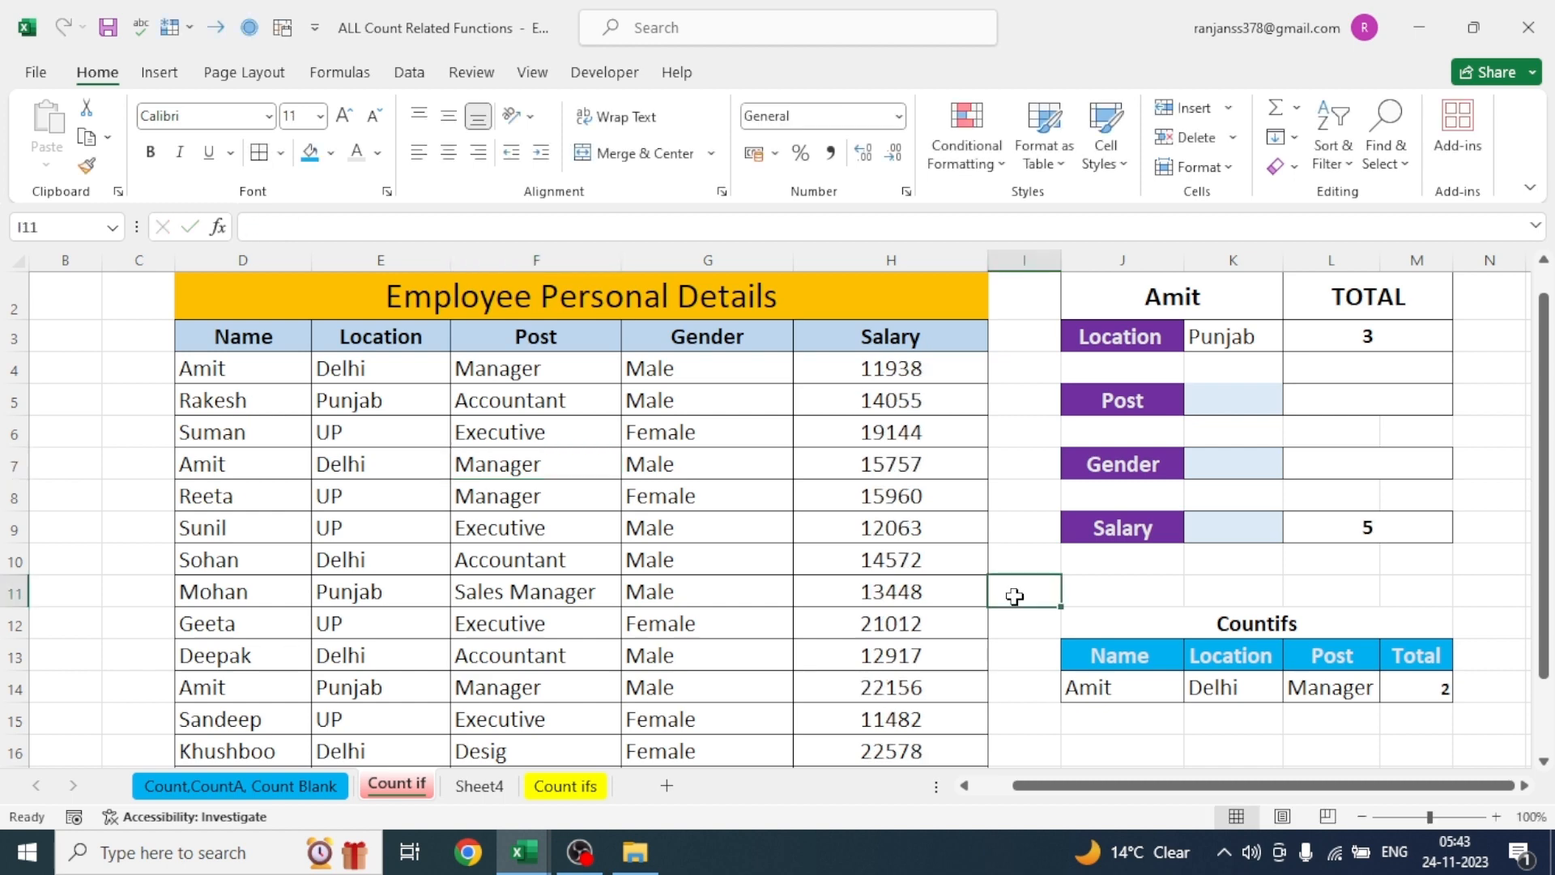